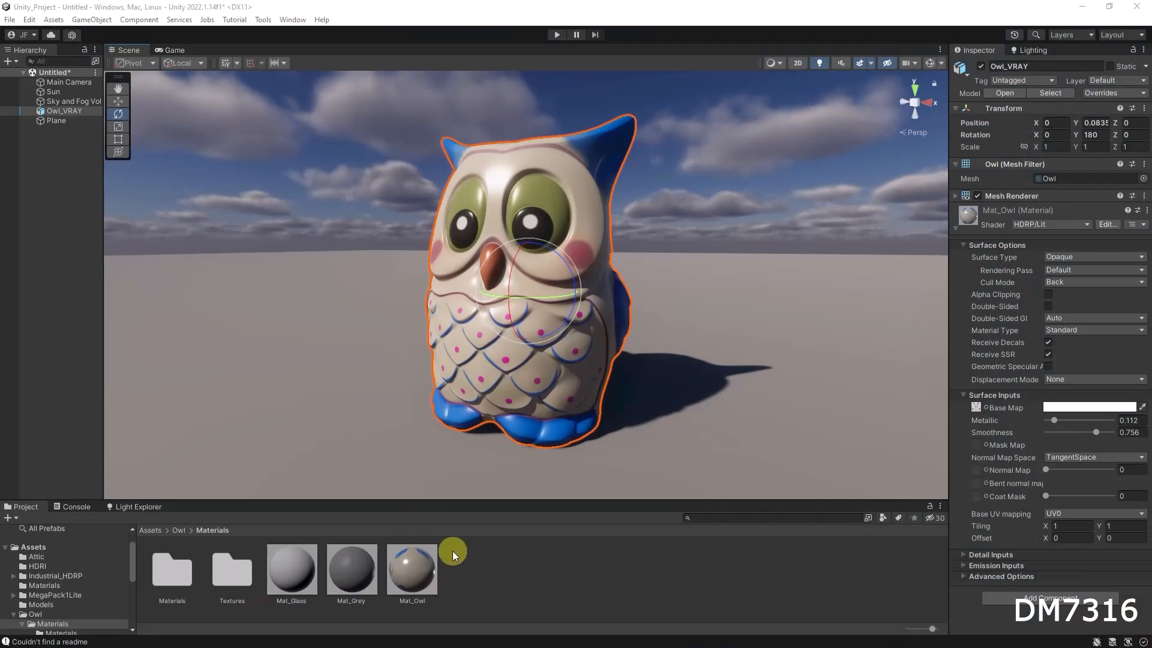
drag(415, 578, 414, 546)
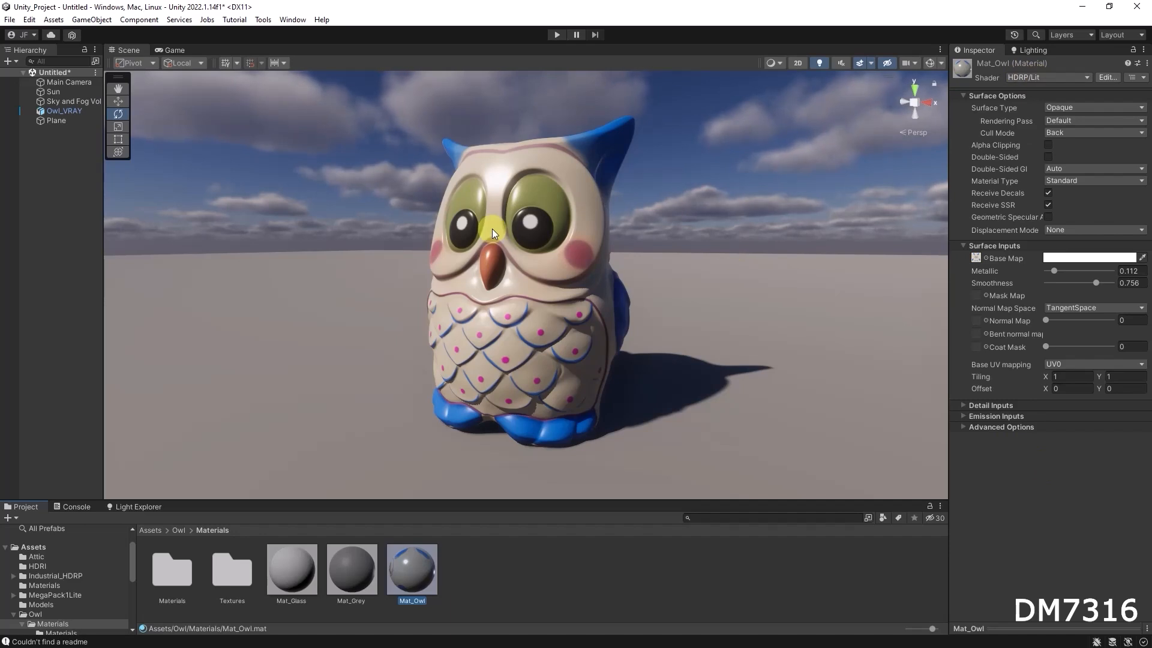
drag(448, 503, 445, 479)
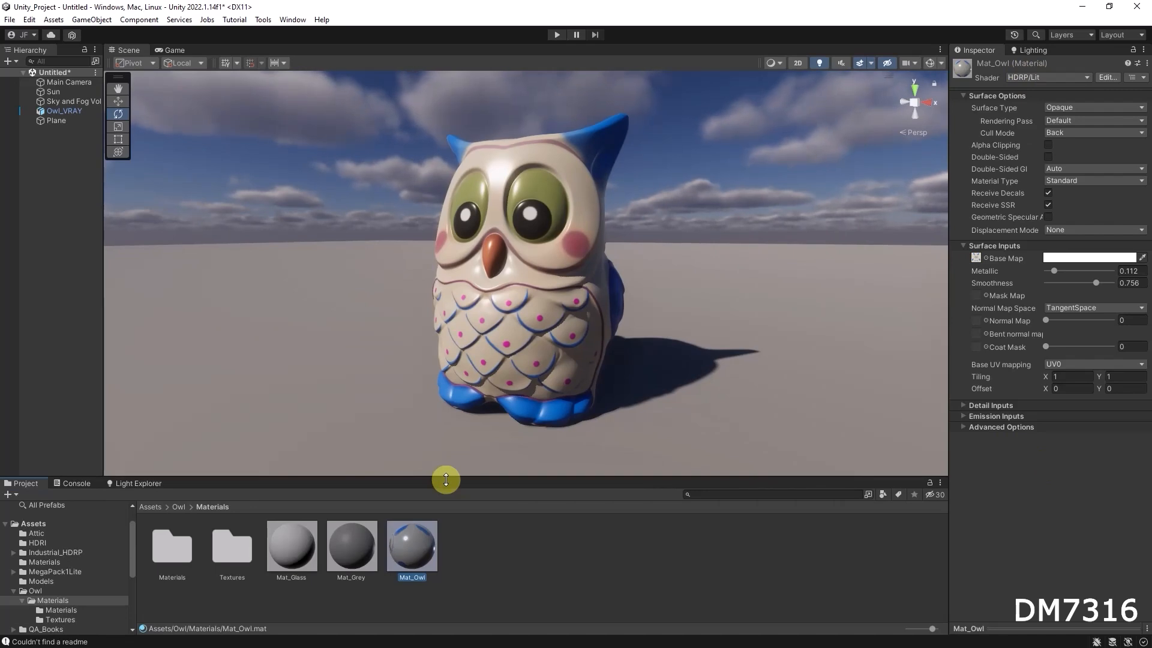
click(515, 530)
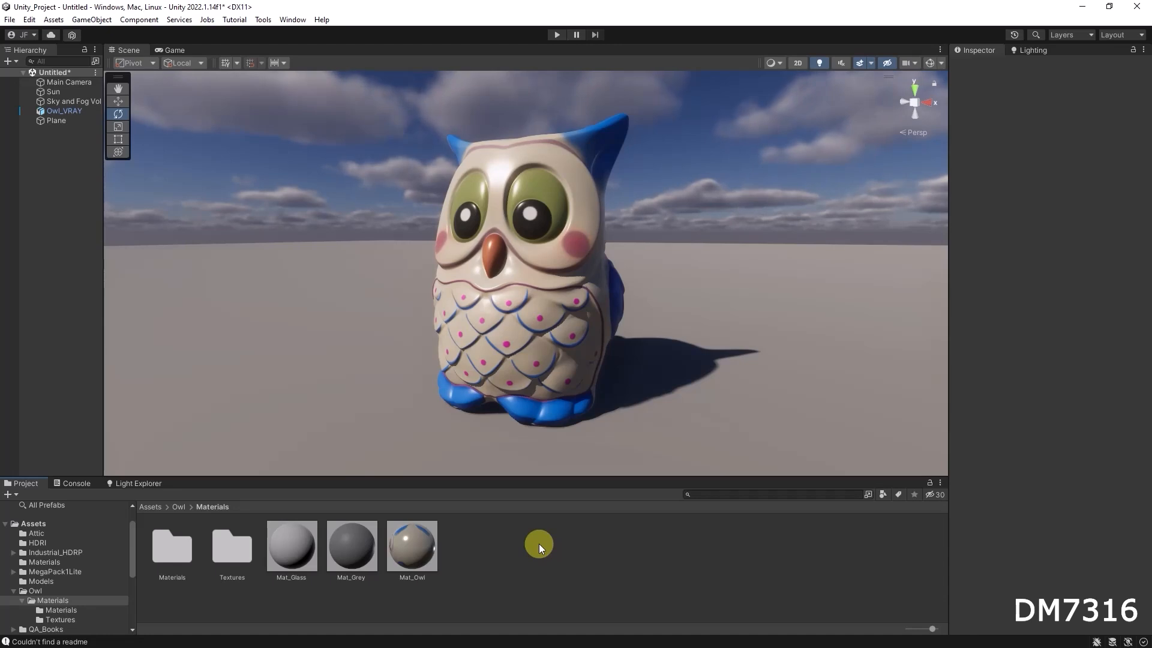
Create a new HDRP Lit Shader Graph asset in the Owl Materials folder.
right_click(501, 538)
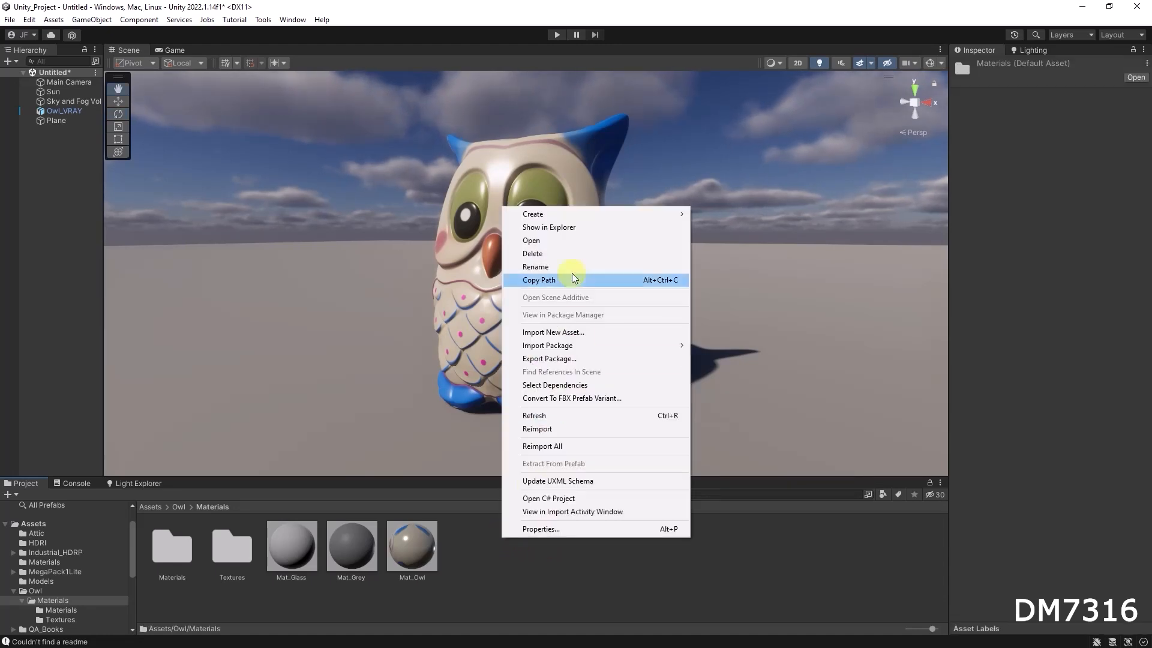
mouse_move(548, 220)
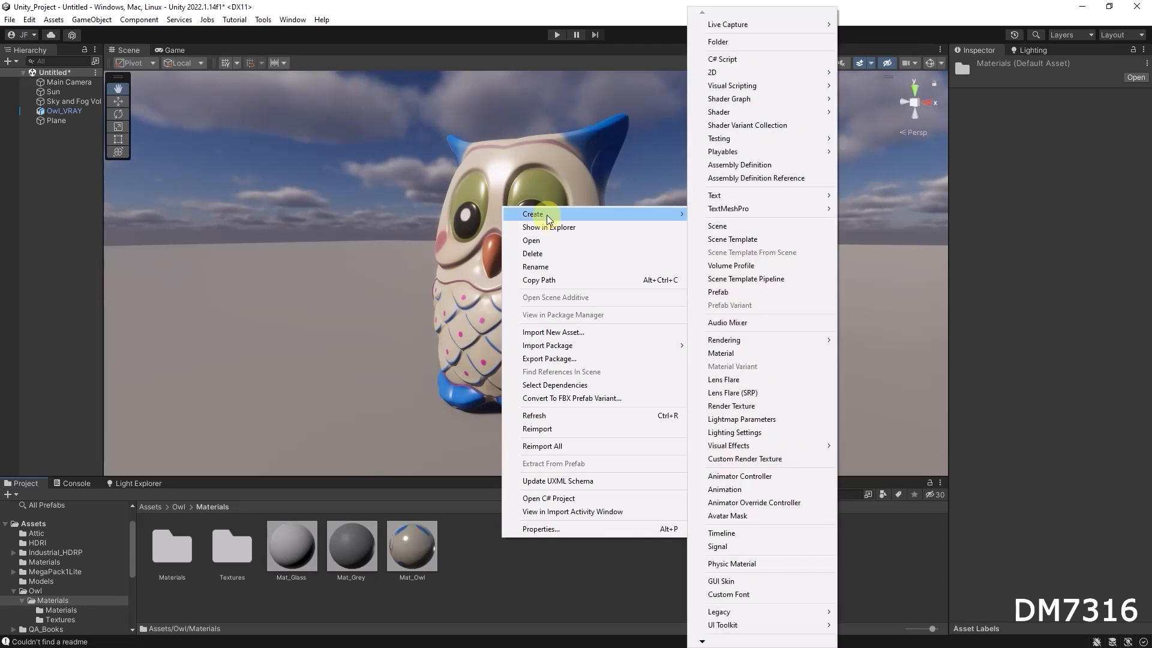
right_click(492, 558)
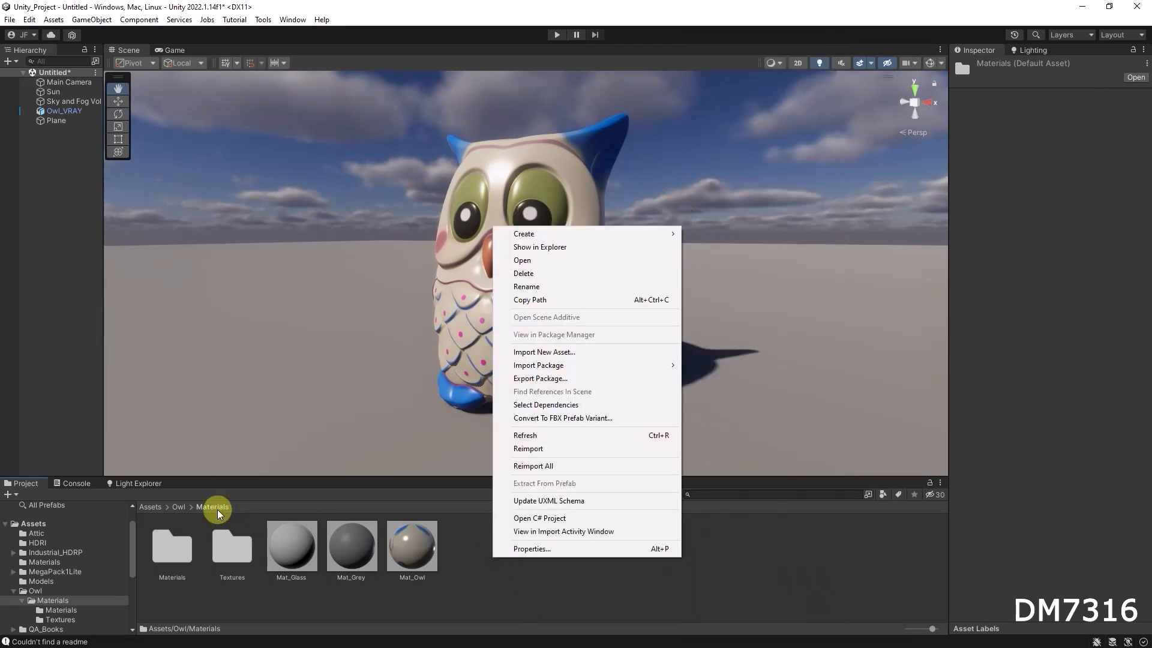
right_click(462, 570)
right_click(555, 549)
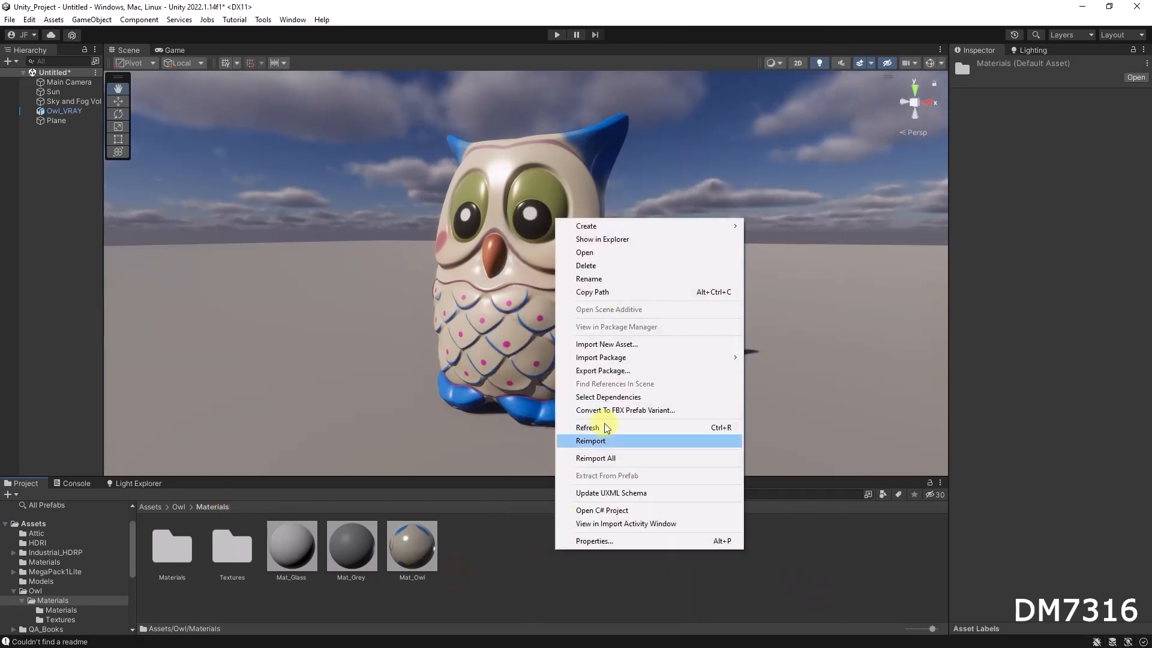
mouse_move(620, 227)
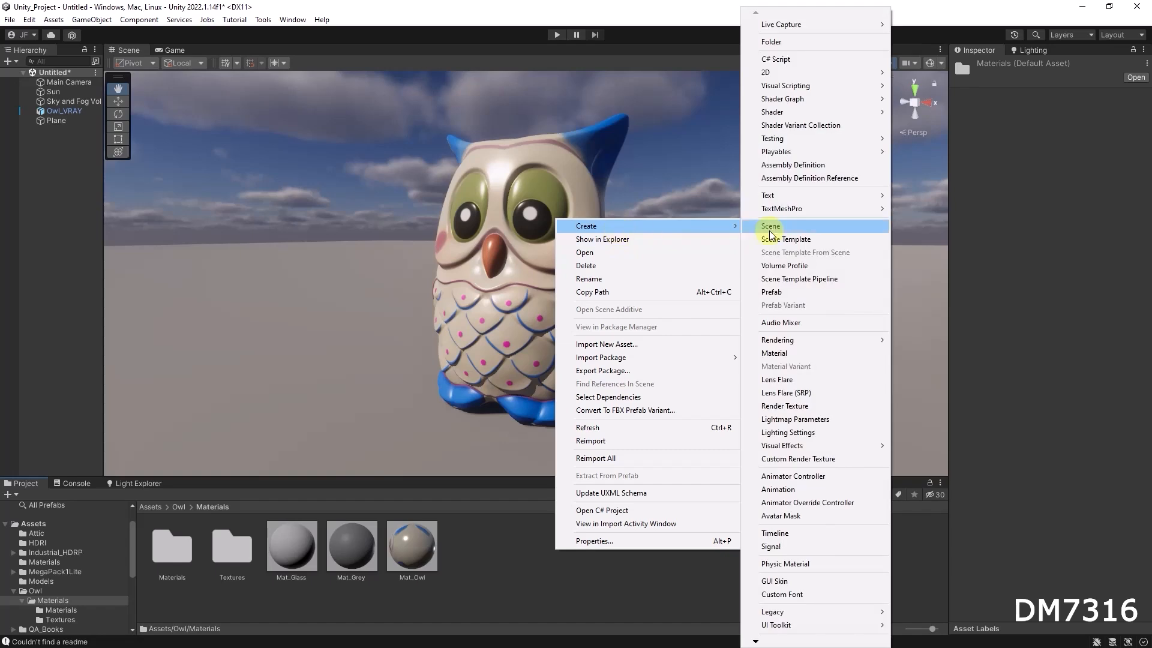
mouse_move(795, 113)
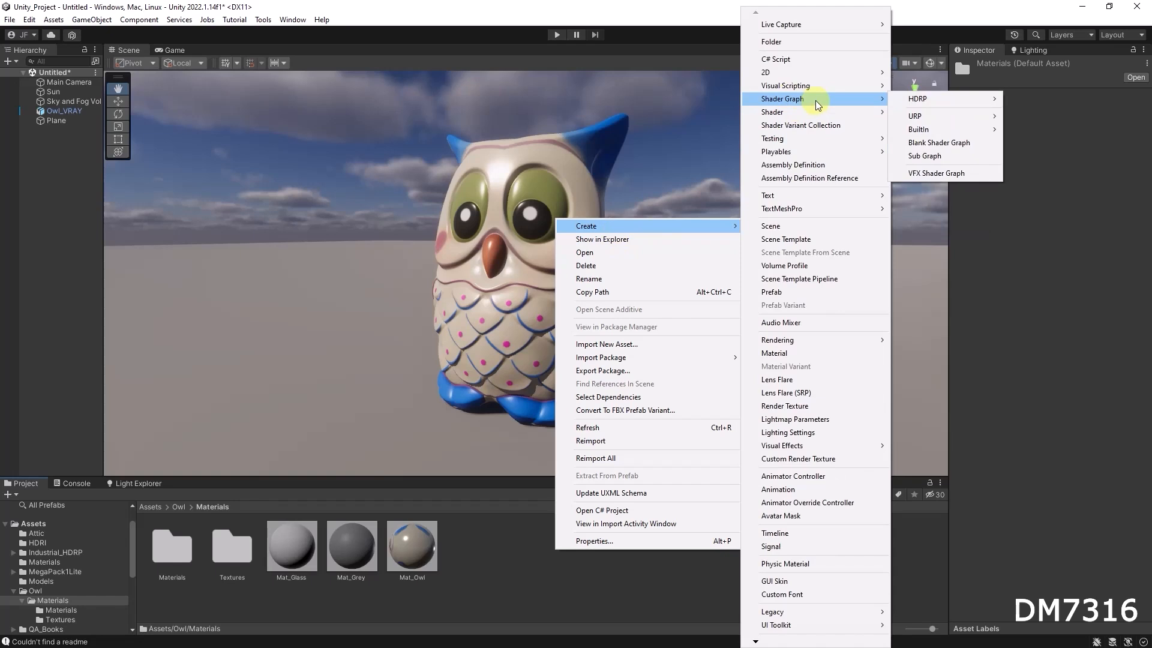
mouse_move(927, 101)
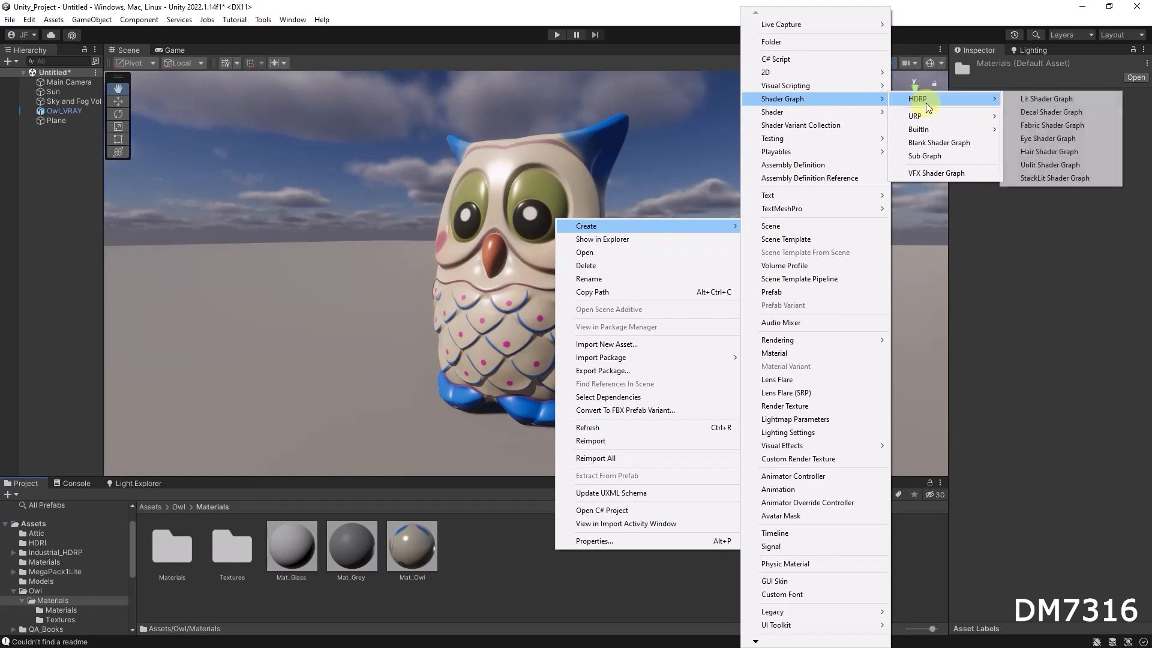
click(1071, 101)
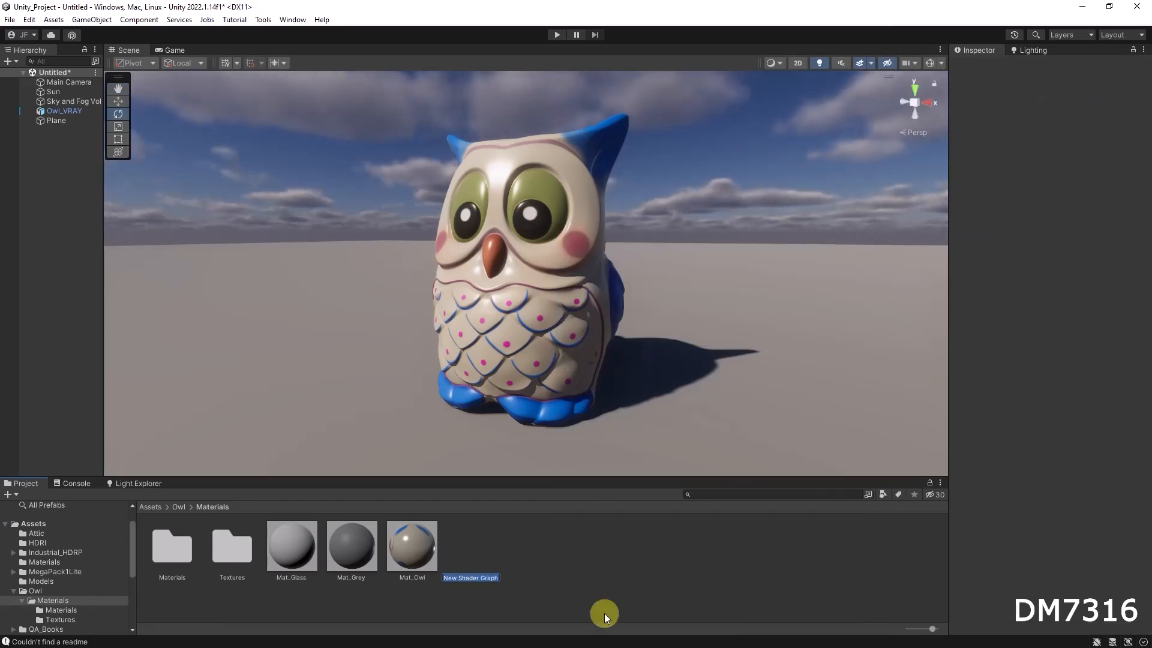
Name the new shader graph Sh_Owl.
text(S)
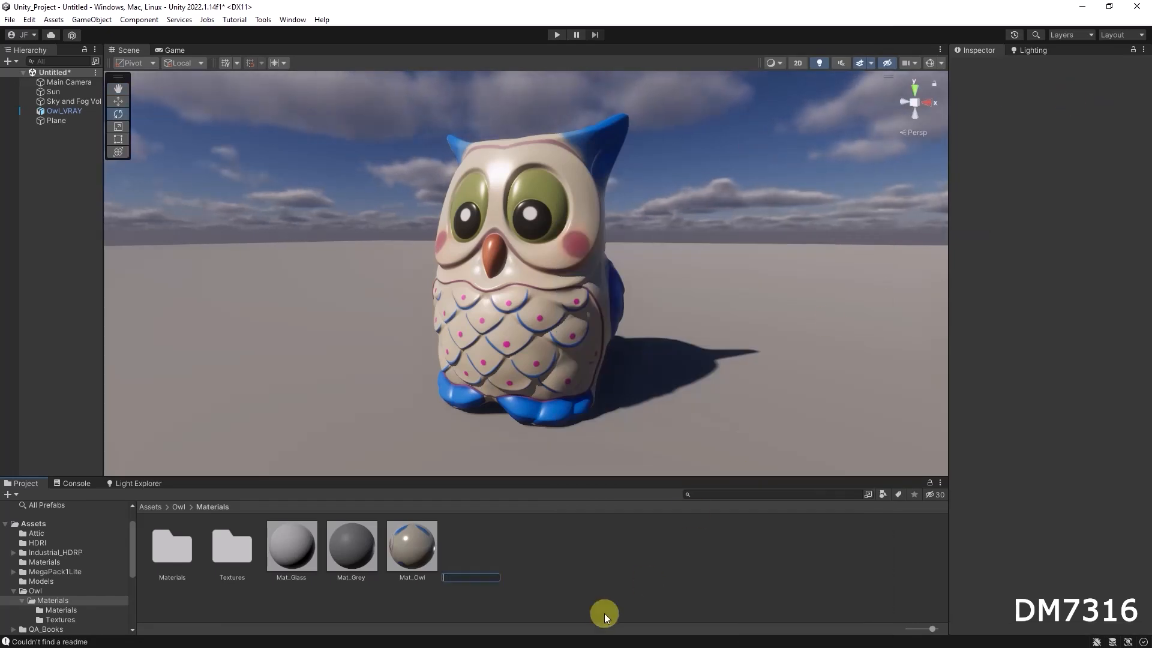
text(Sh)
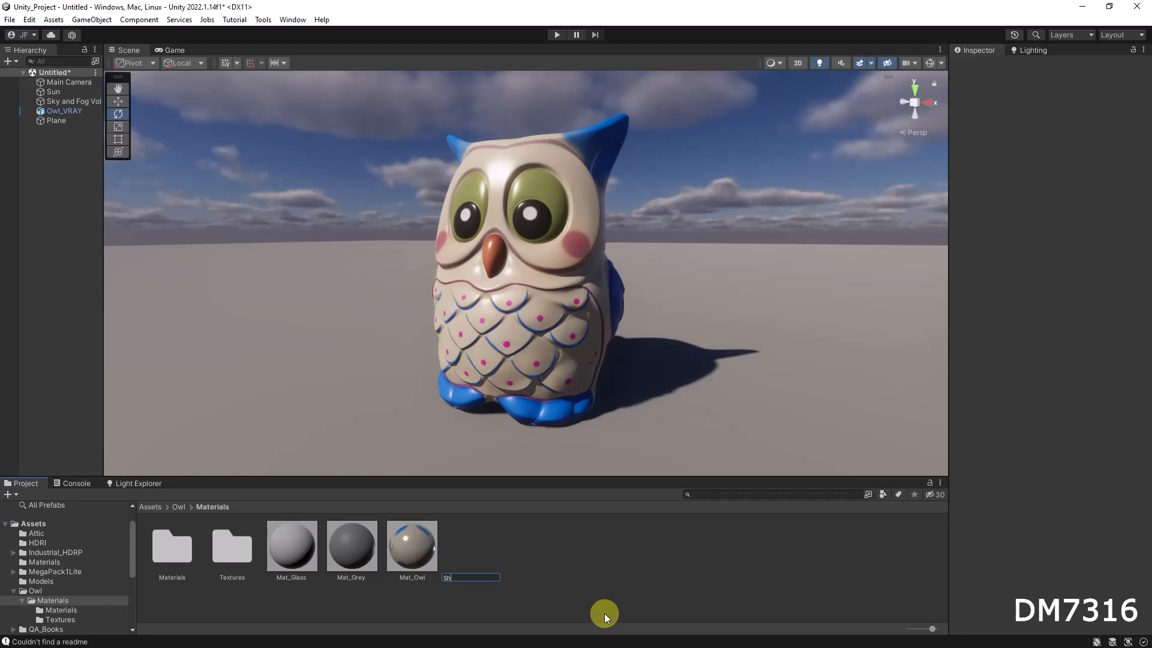
text(_Owl)
key(Return)
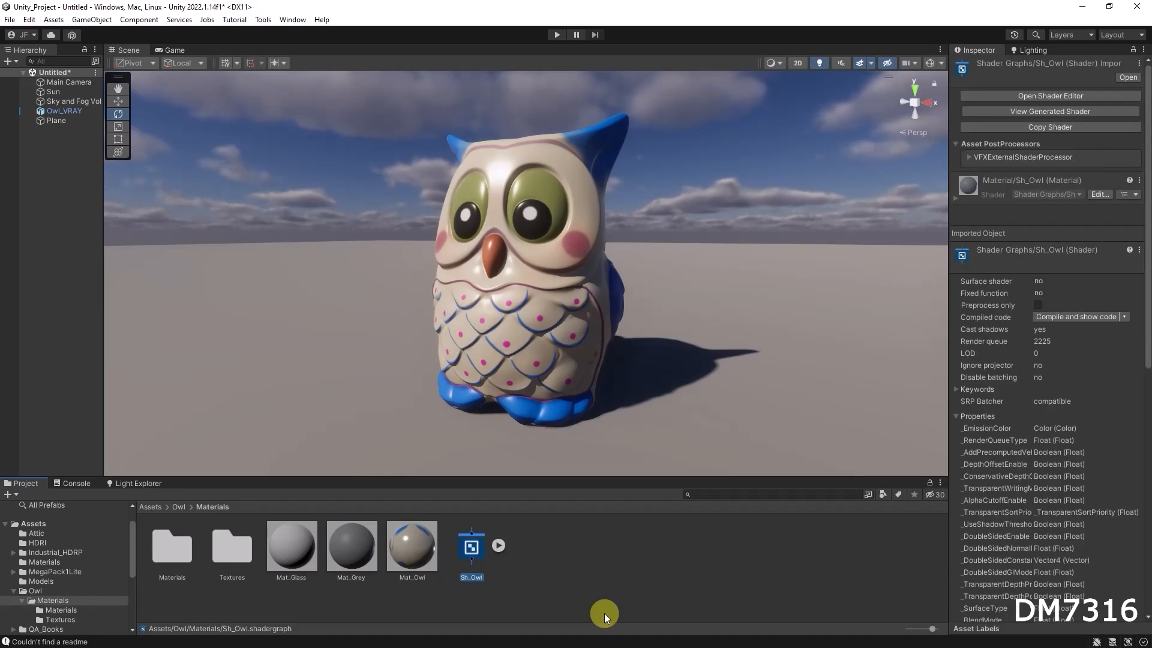
Expand the Sh_Owl asset and apply its embedded material to the owl model in the scene.
click(495, 546)
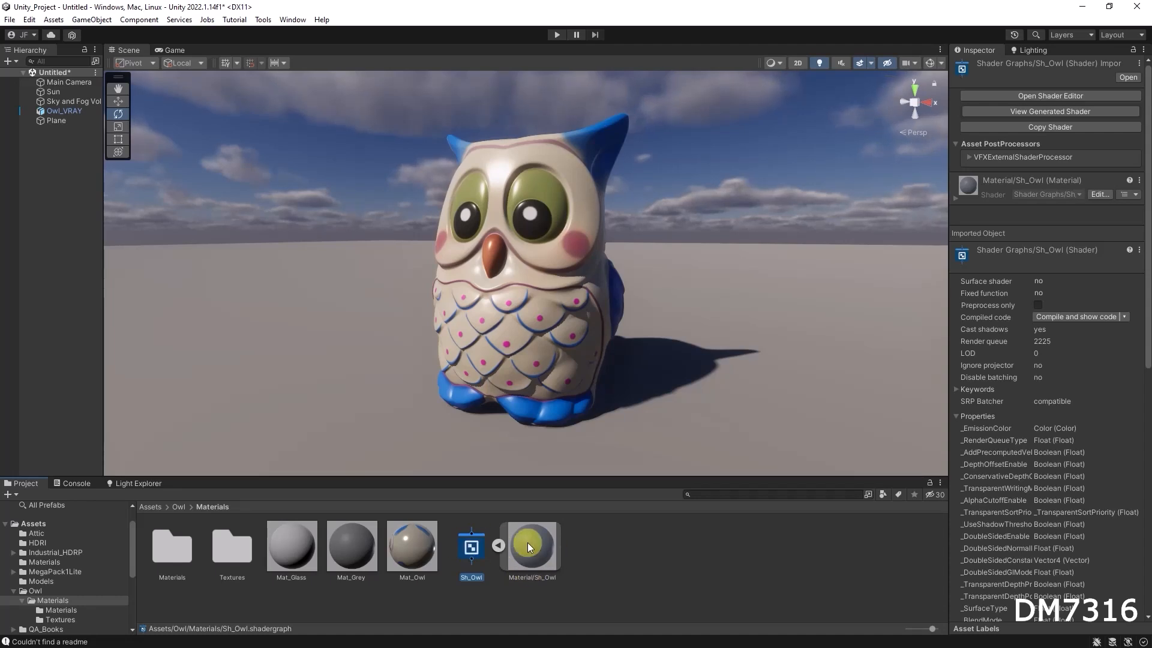
drag(530, 553, 566, 409)
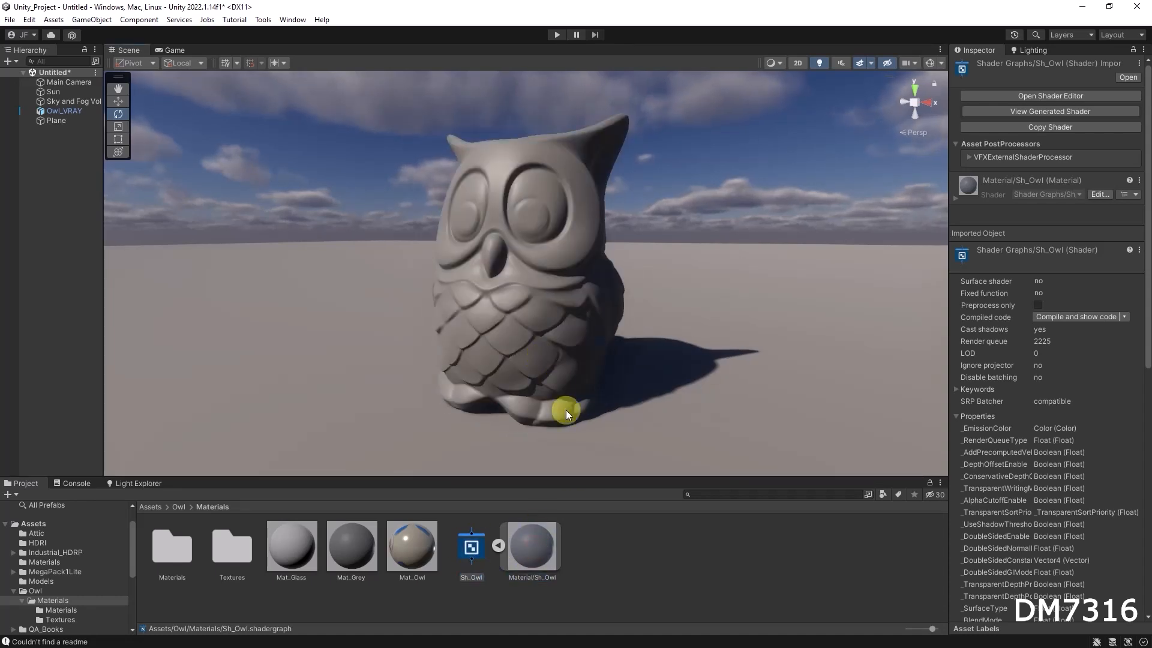
click(542, 547)
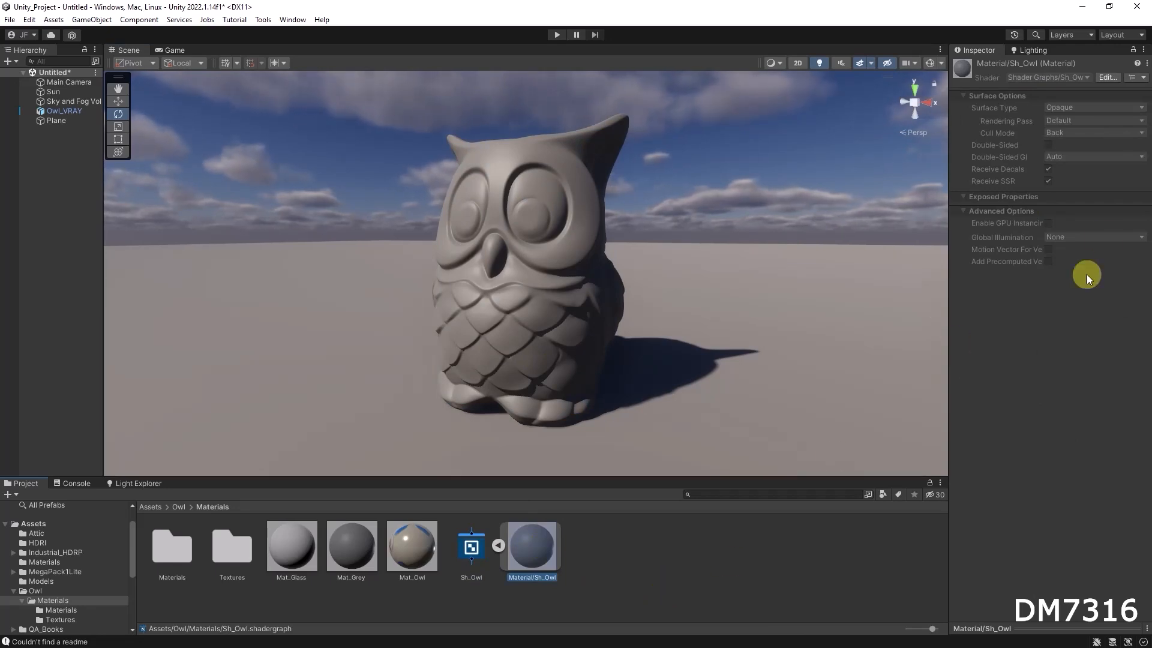
click(499, 546)
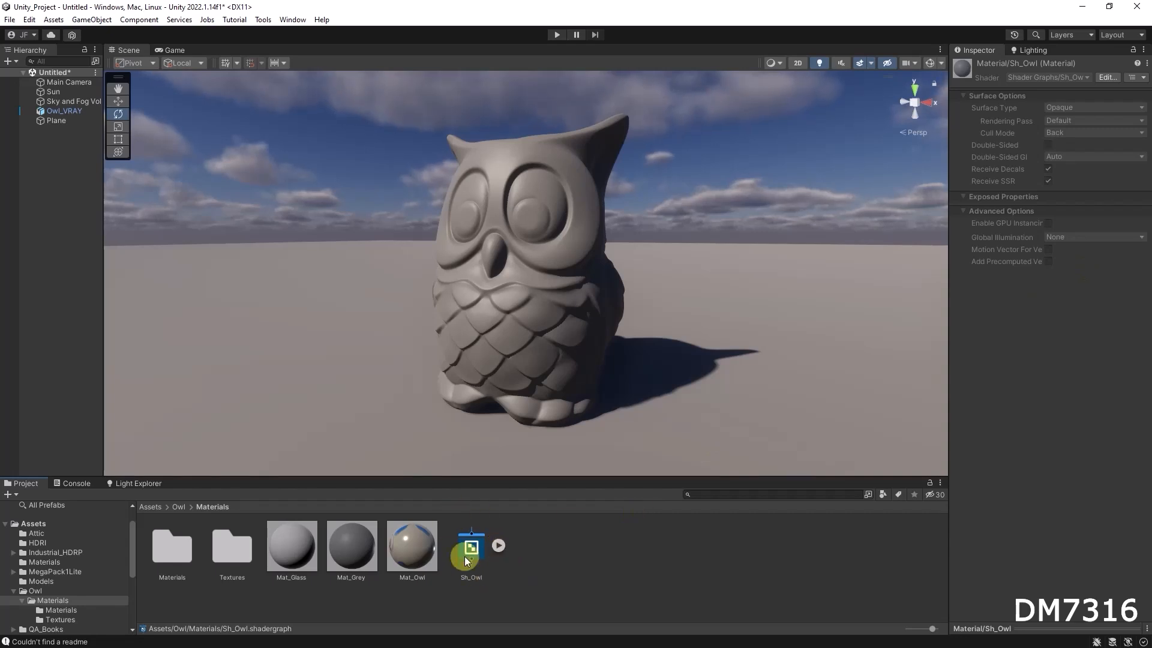
click(498, 544)
click(532, 541)
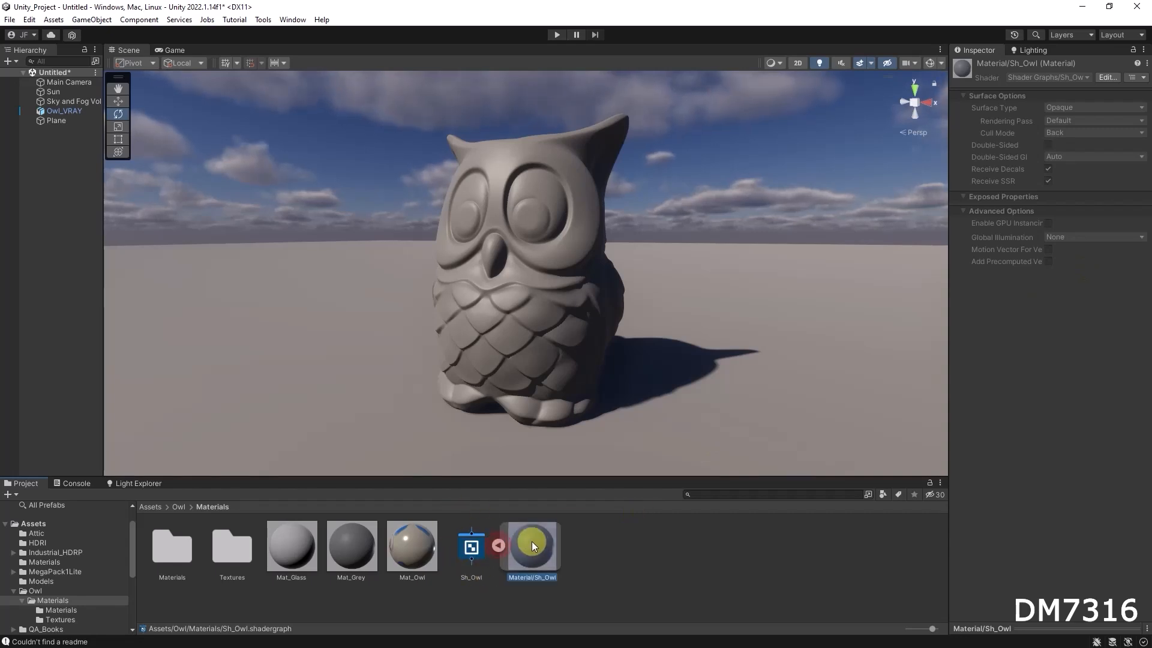
click(499, 546)
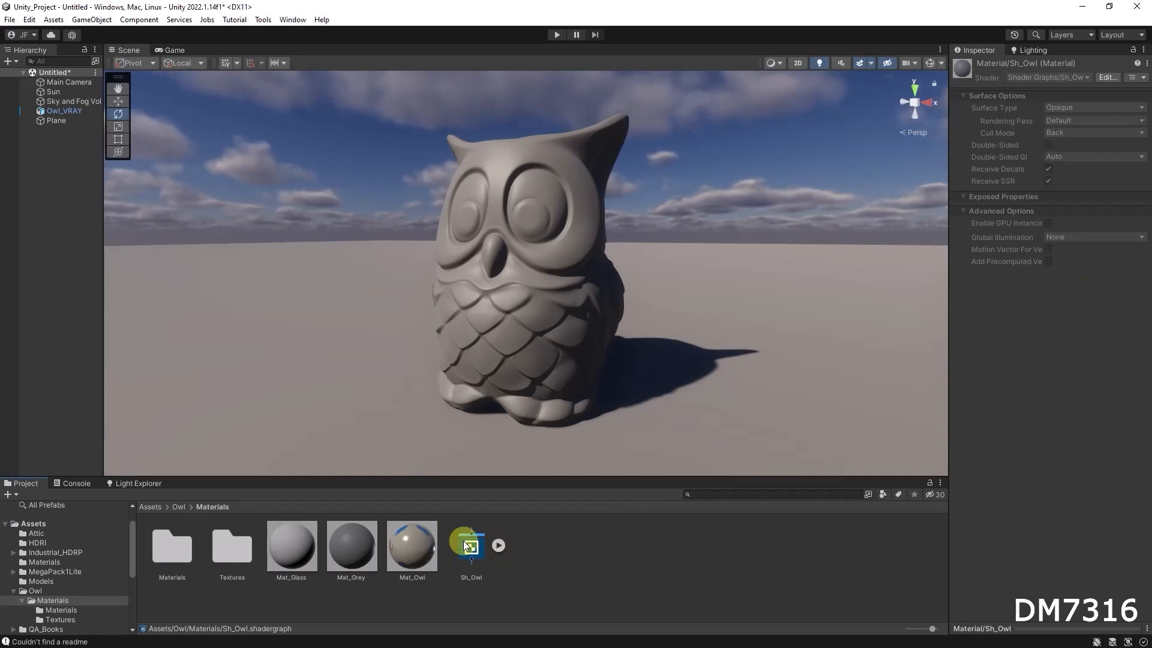
Create a material from the Sh_Owl shader graph and name it Sh_Owl_A.
click(471, 545)
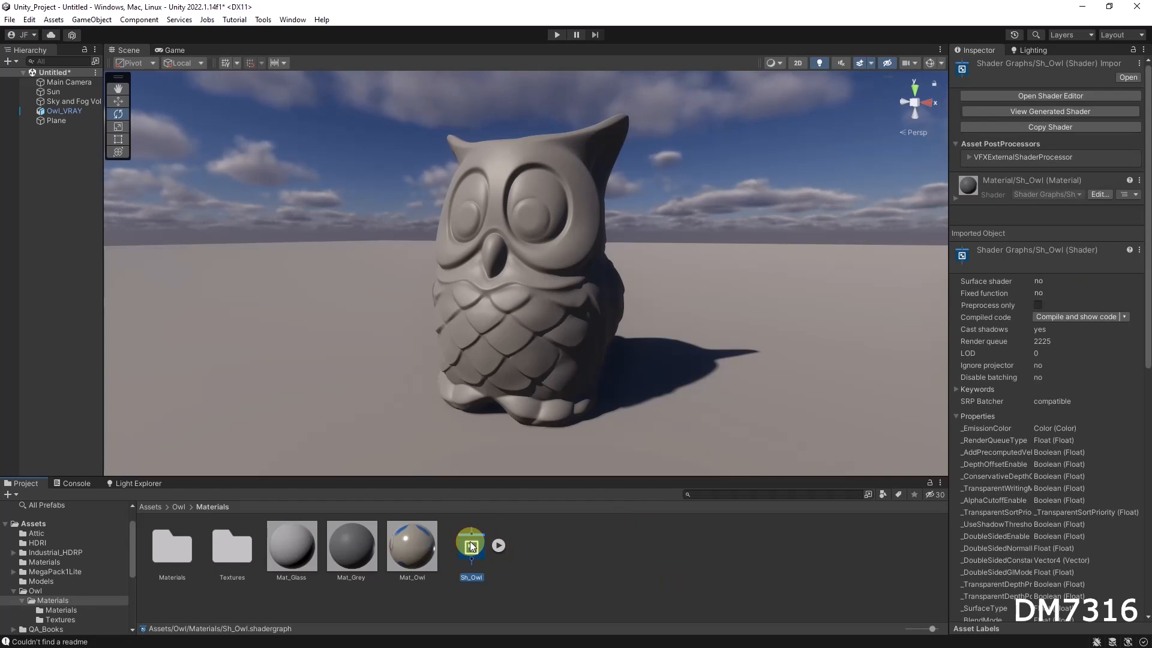
right_click(471, 543)
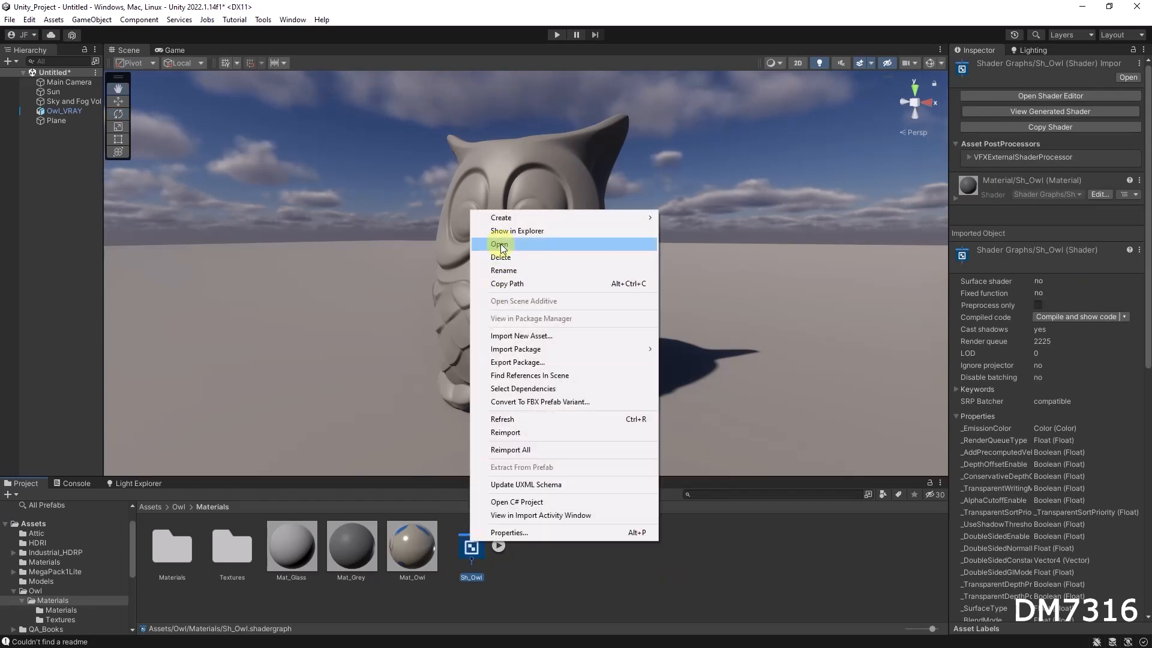
mouse_move(511, 220)
click(693, 359)
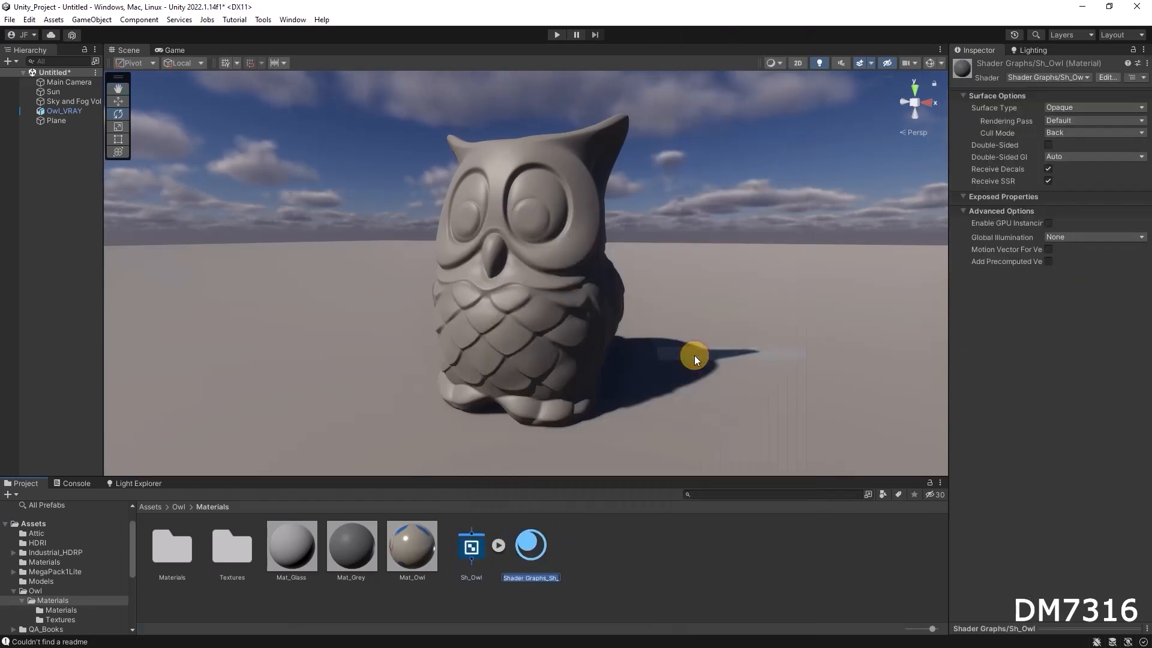
text(Sh_Owl_A)
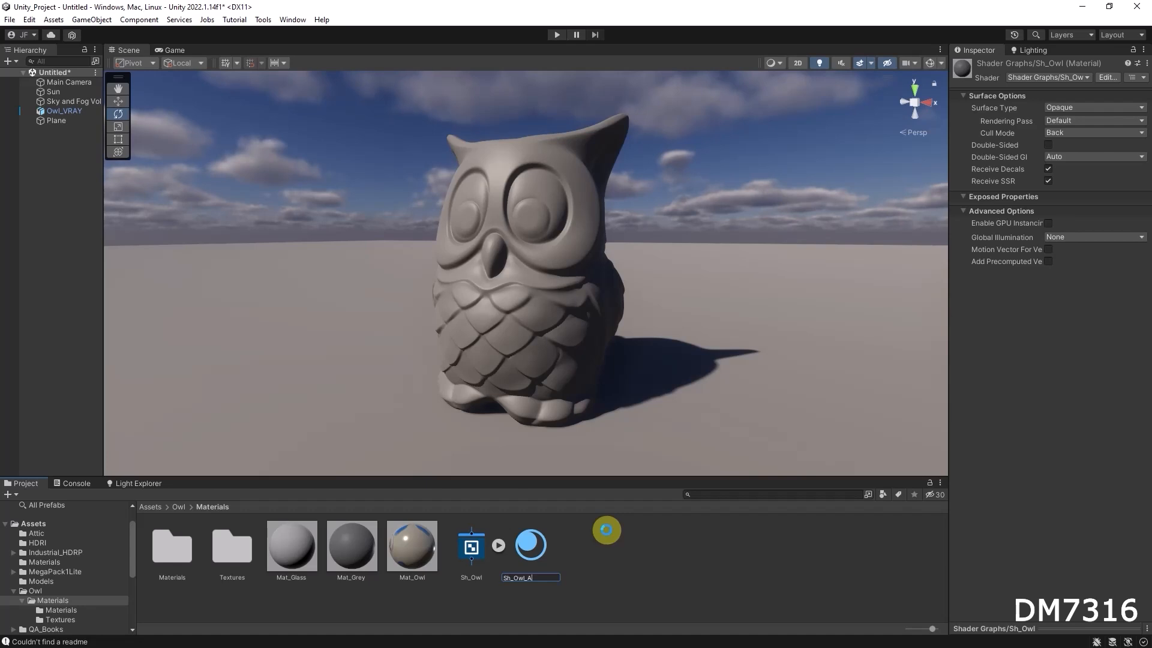
key(Return)
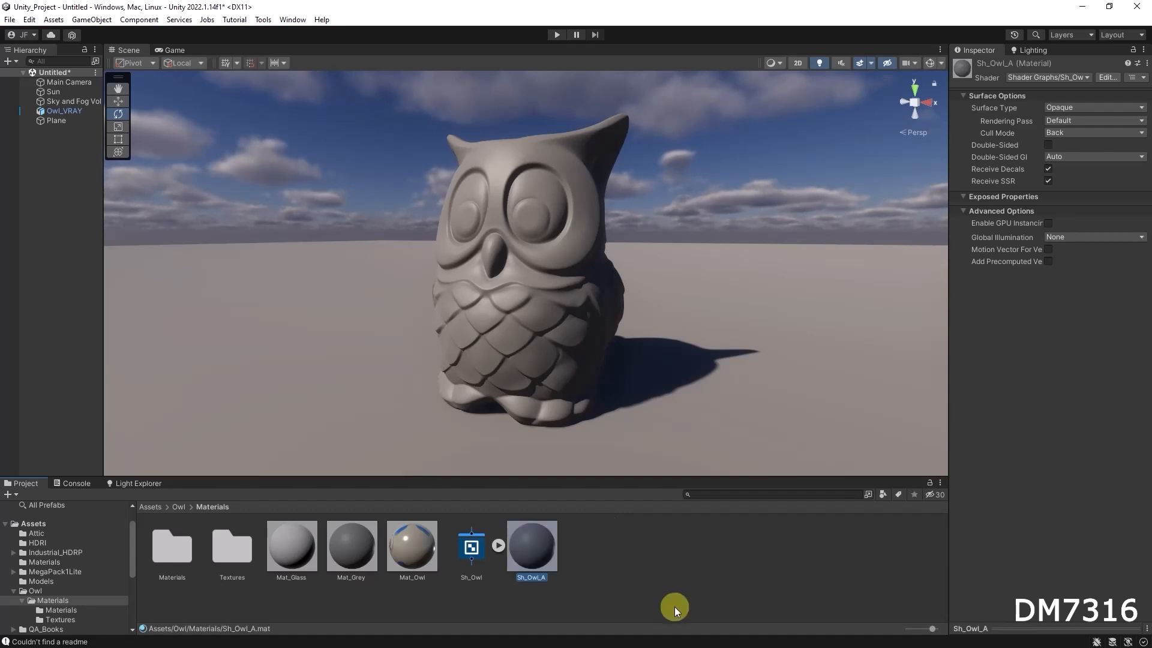
Apply the Sh_Owl_A material to the owl model and inspect its surface options.
drag(527, 549, 531, 319)
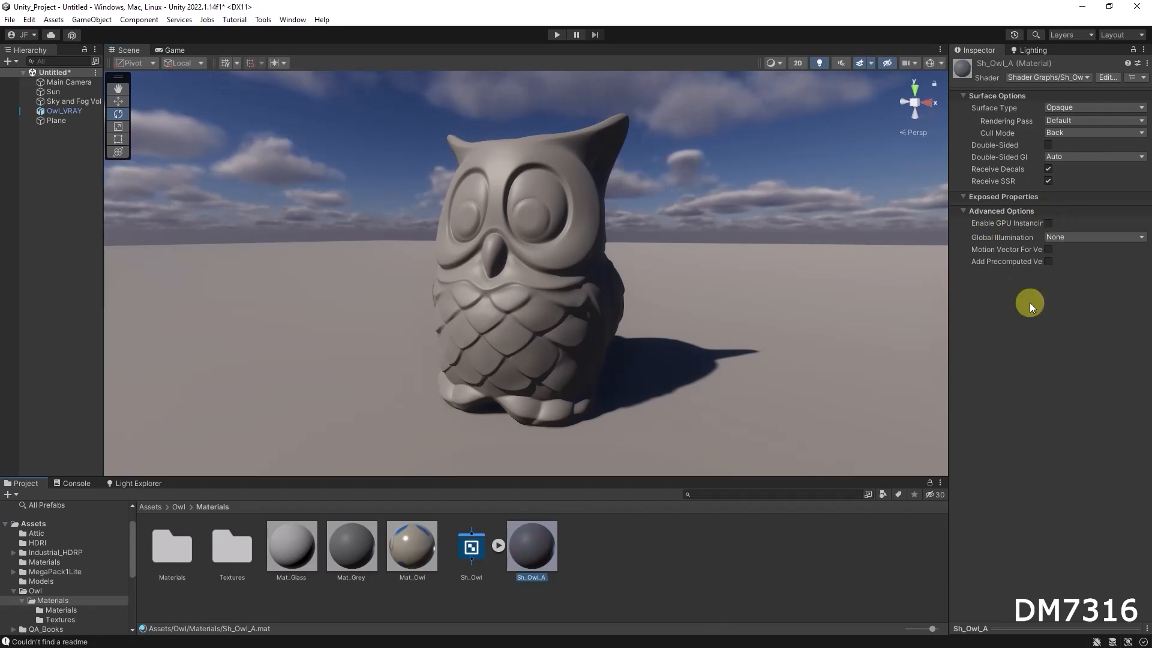
click(401, 542)
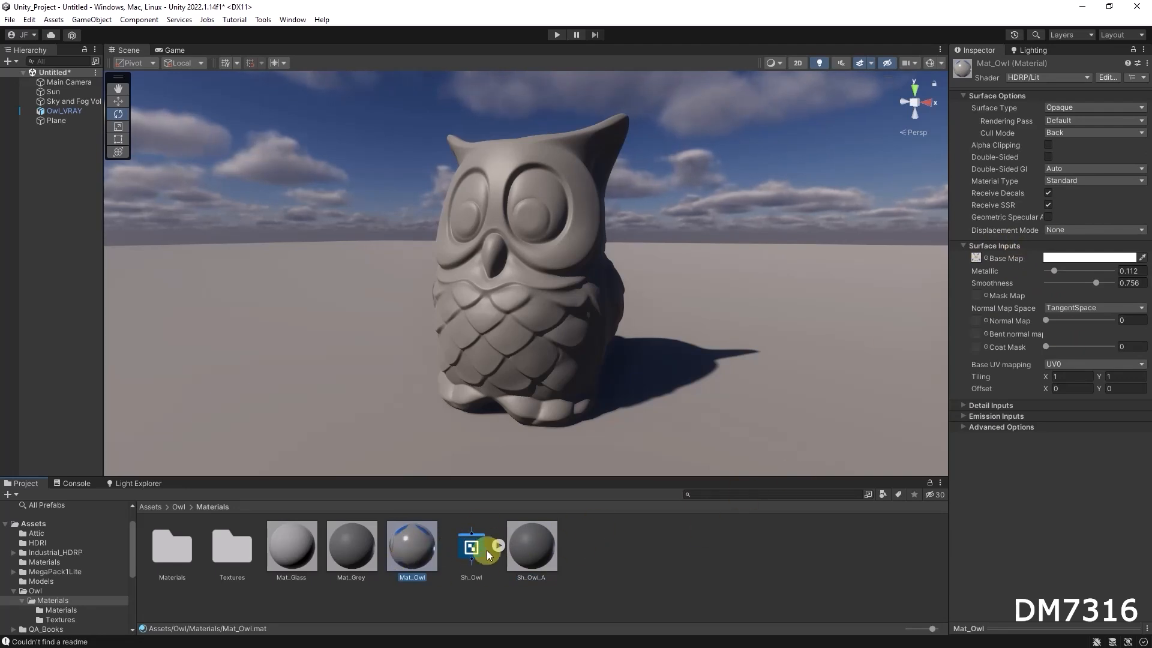
click(537, 548)
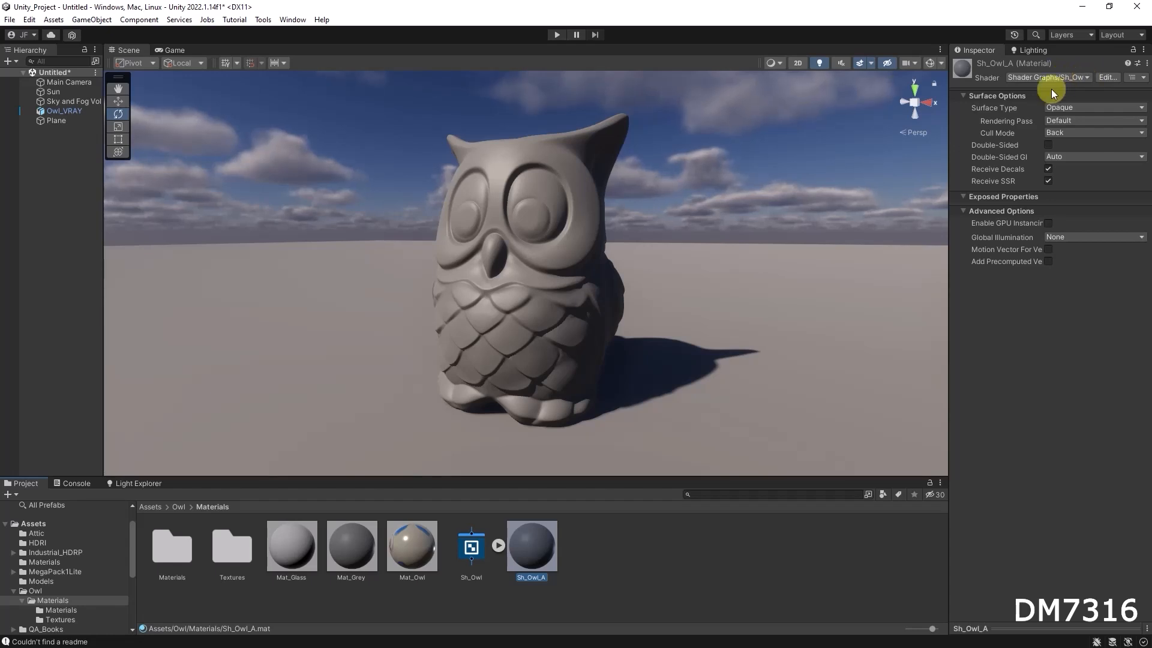
click(1078, 107)
click(1049, 412)
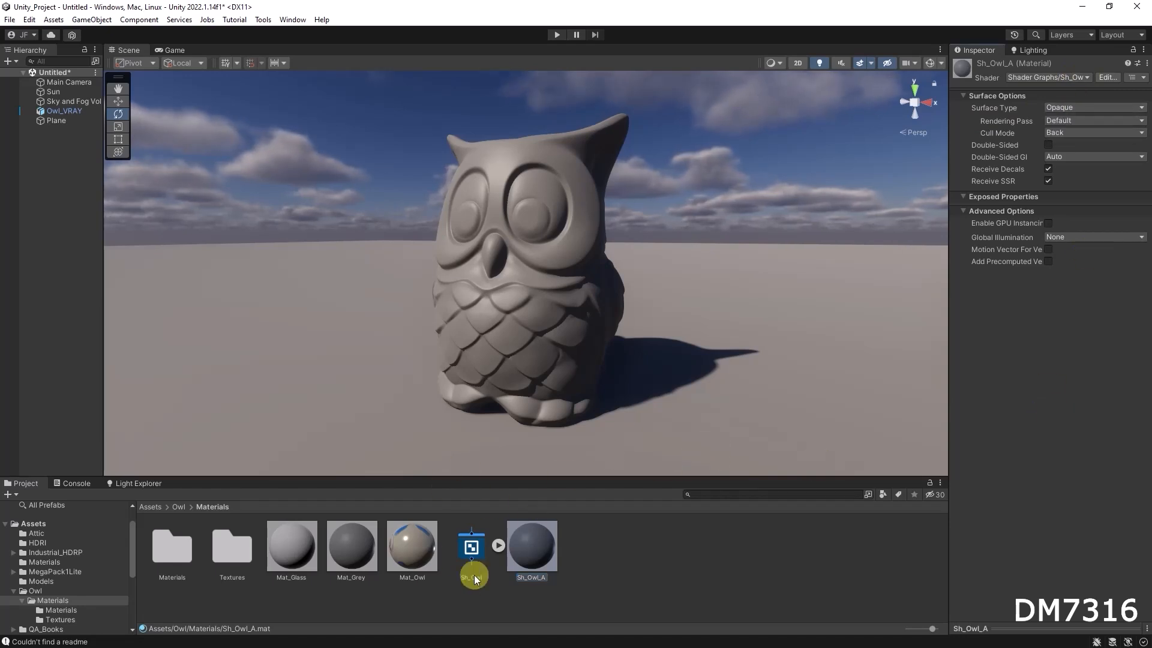
Open the Sh_Owl shader graph in the Shader Graph editor and reposition the Main Preview.
double_click(472, 549)
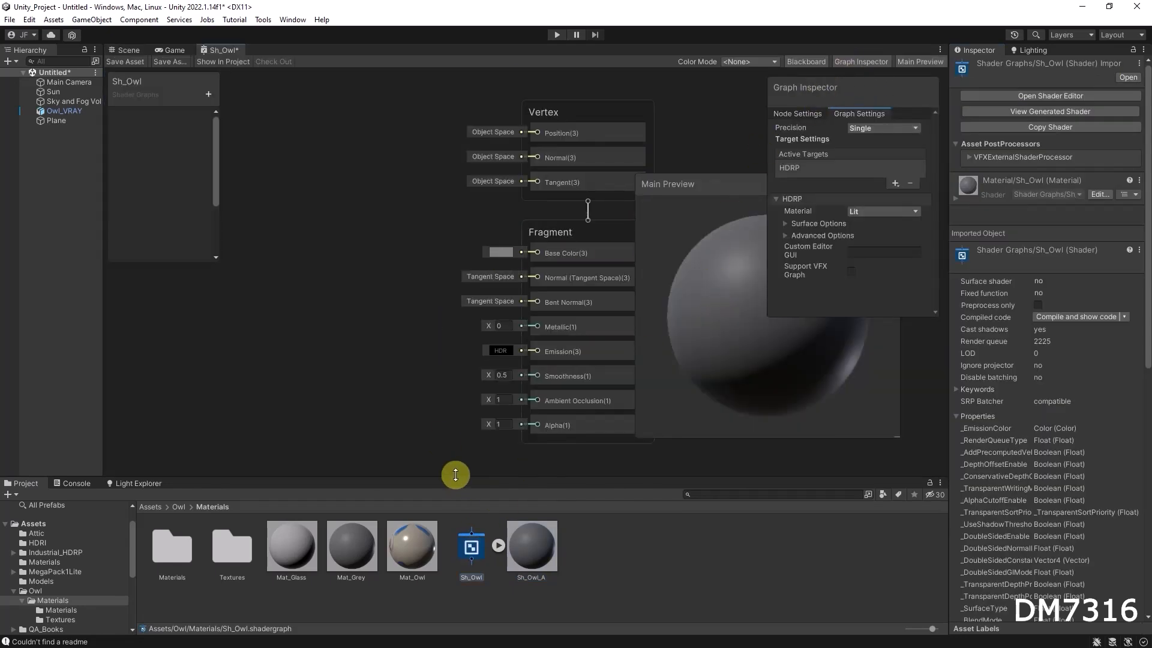
drag(455, 473, 458, 518)
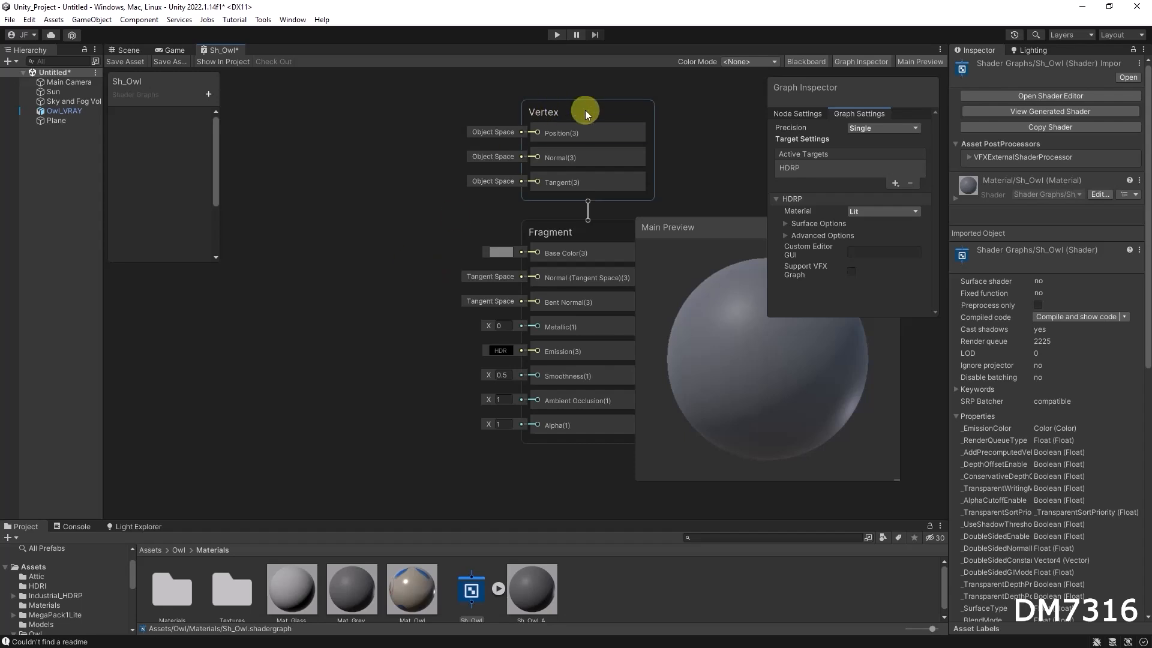
scroll(423, 261, down, 1)
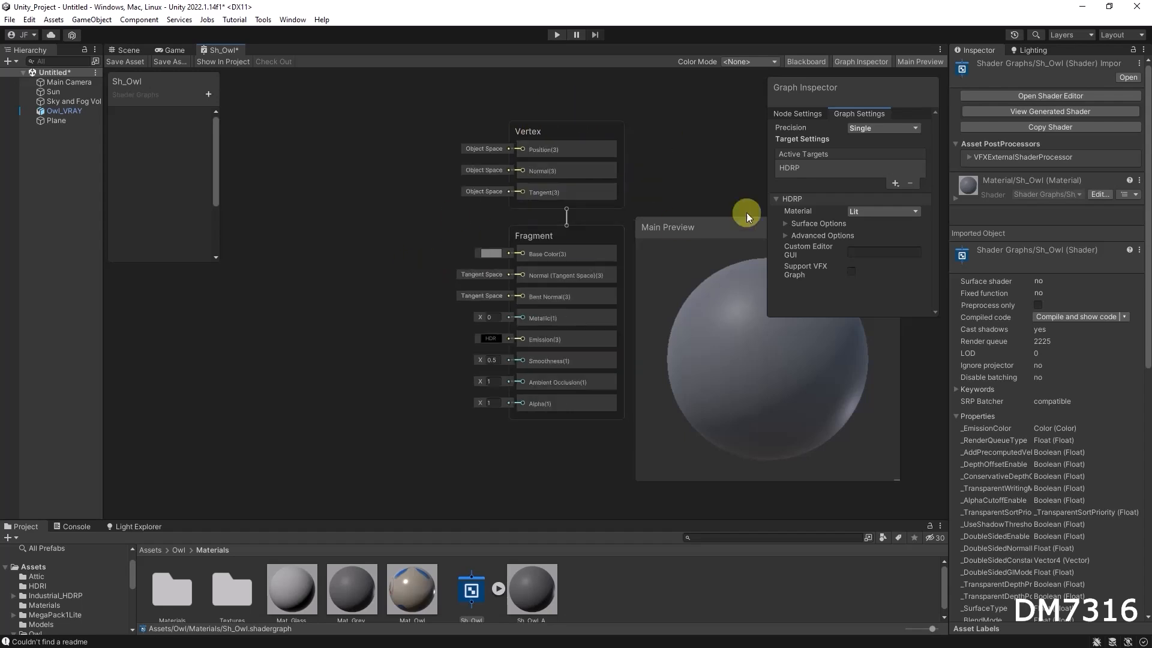
drag(722, 222, 759, 250)
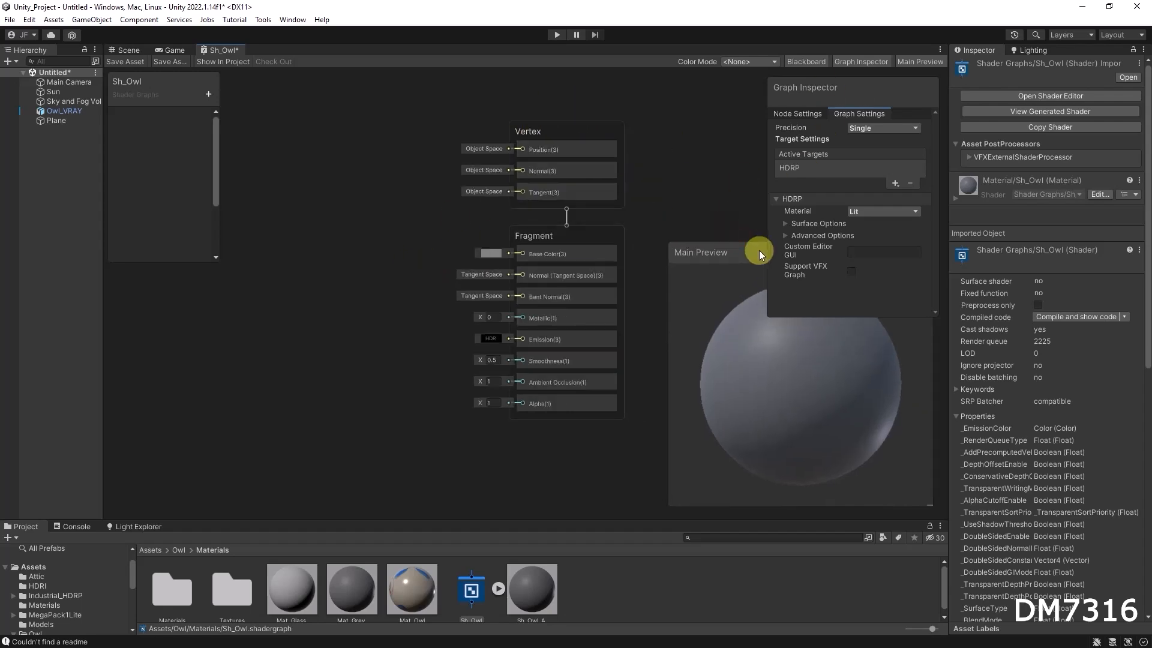
Hide the Graph Inspector and Blackboard panels and move the Vertex and Fragment stack leftwards.
click(866, 60)
click(866, 59)
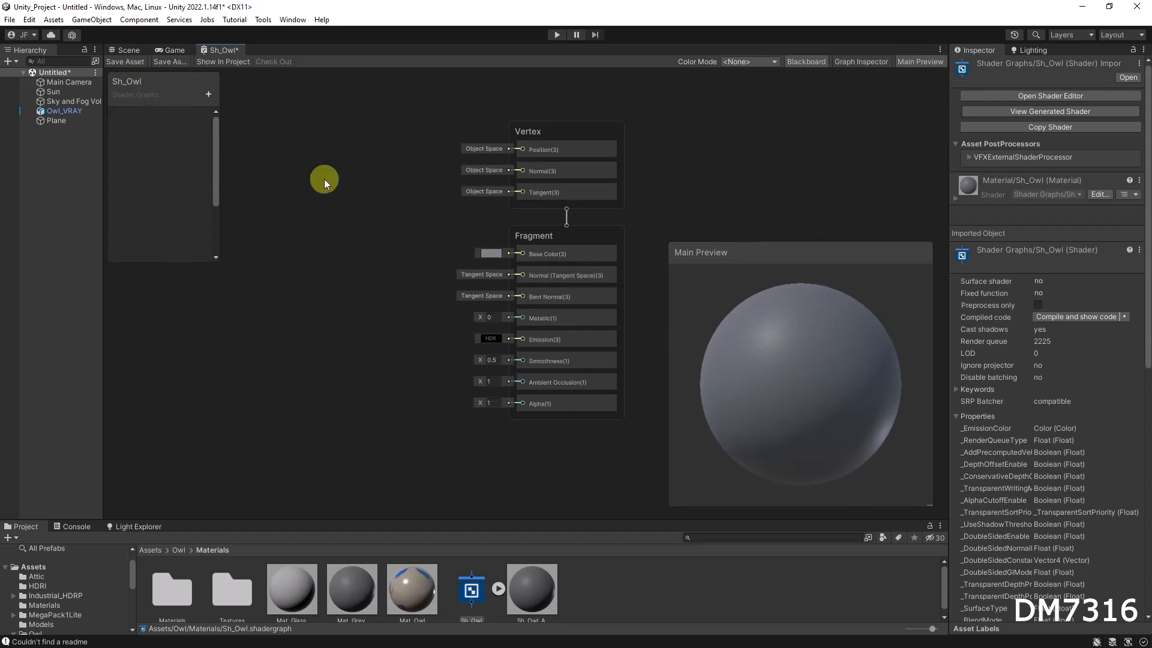
click(816, 62)
drag(654, 474, 653, 474)
drag(596, 135, 530, 123)
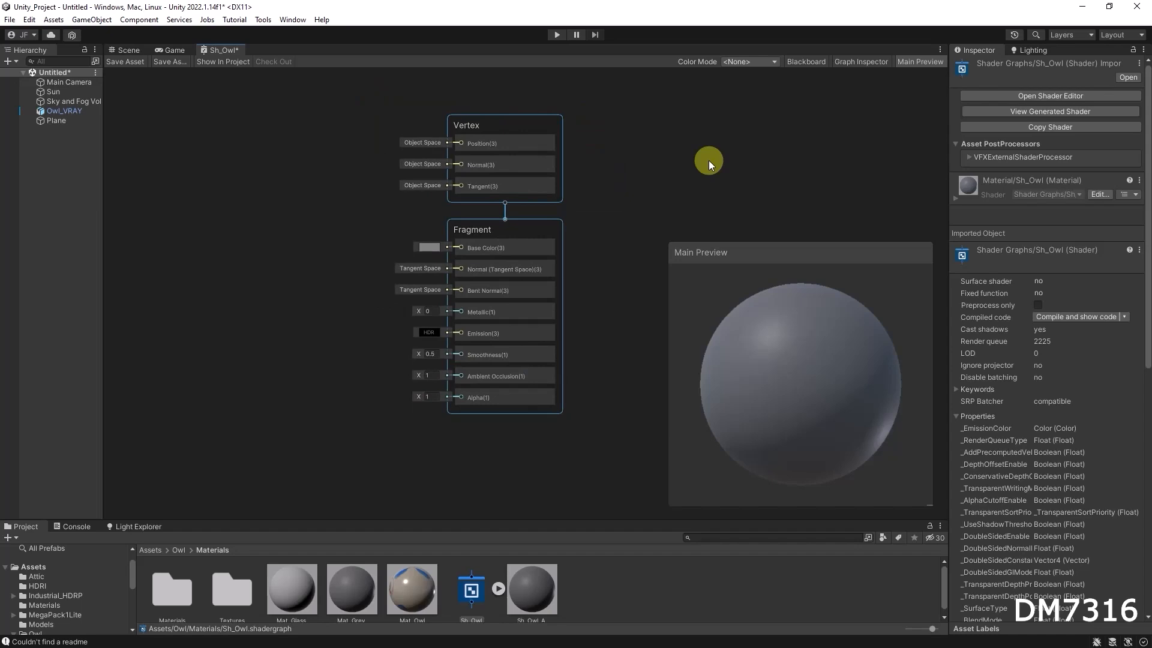
Examine the Vertex and Fragment blocks of the shader graph's master stack.
drag(440, 105, 634, 210)
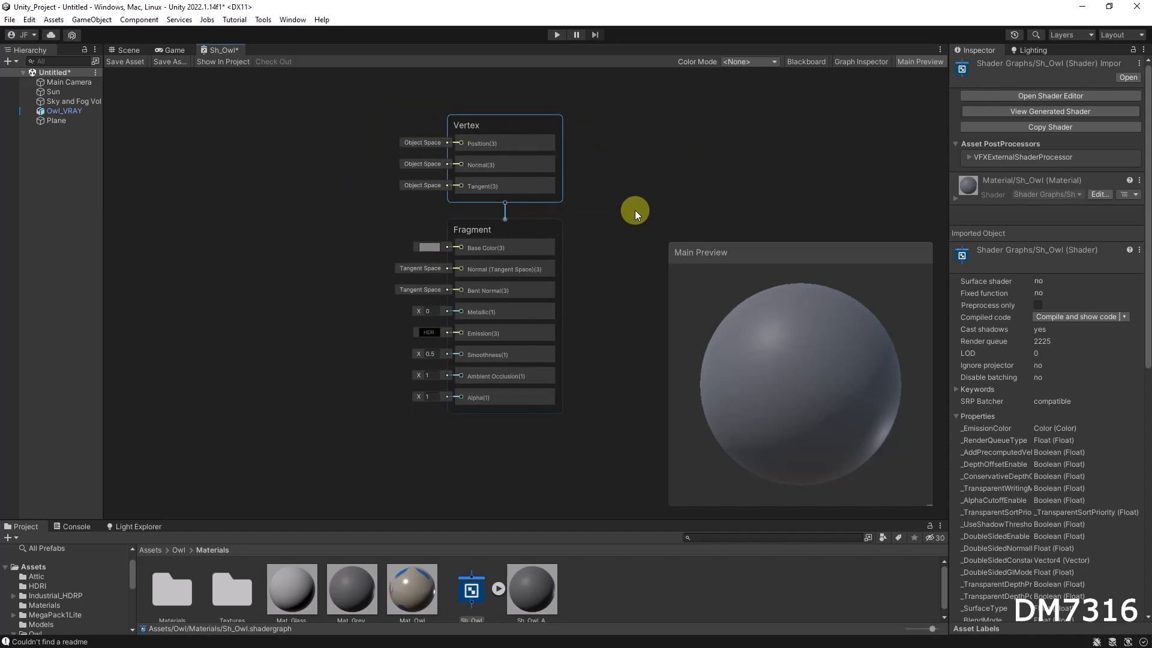
drag(355, 98, 516, 145)
drag(655, 215, 655, 215)
drag(326, 96, 639, 219)
click(616, 280)
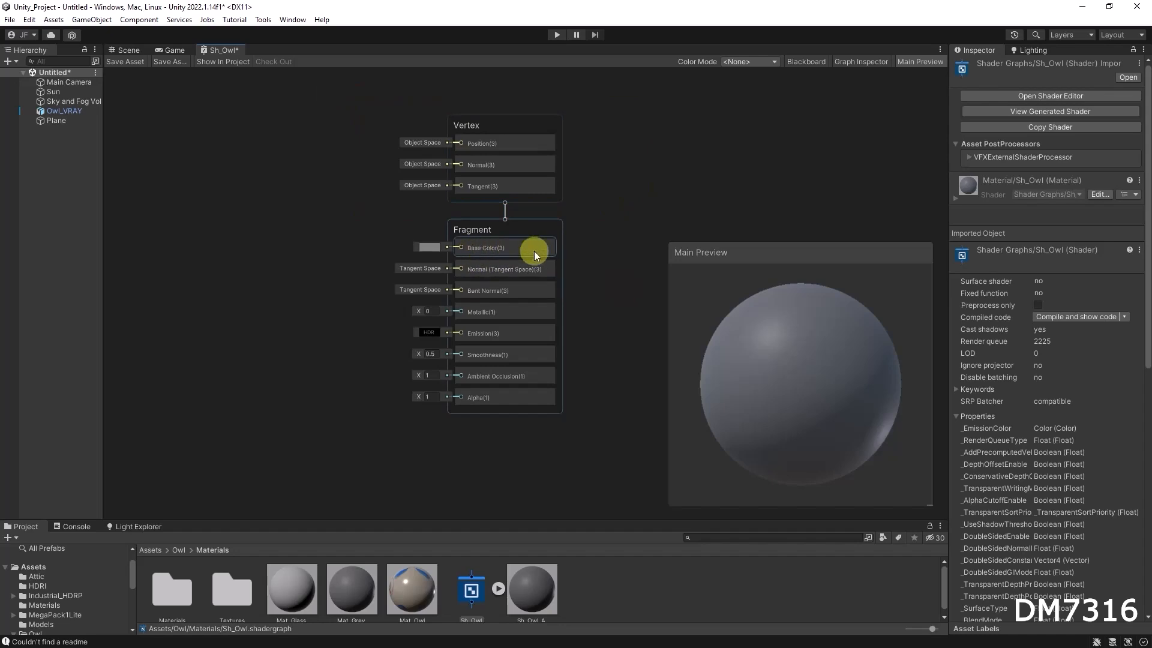
click(503, 248)
click(503, 267)
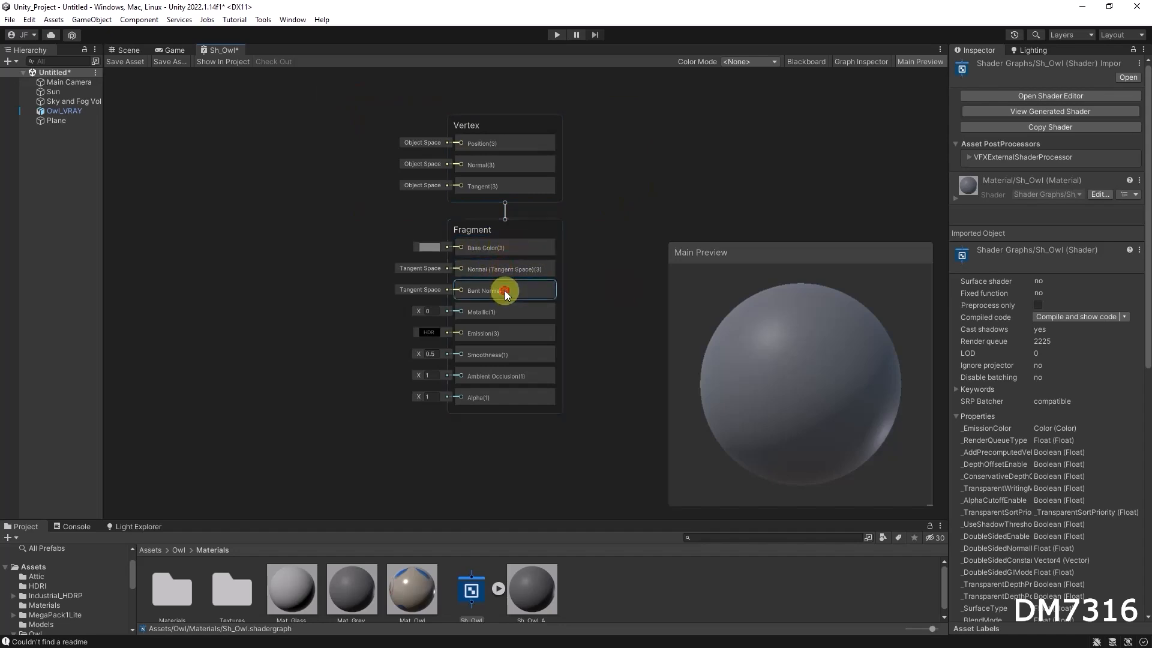
click(508, 332)
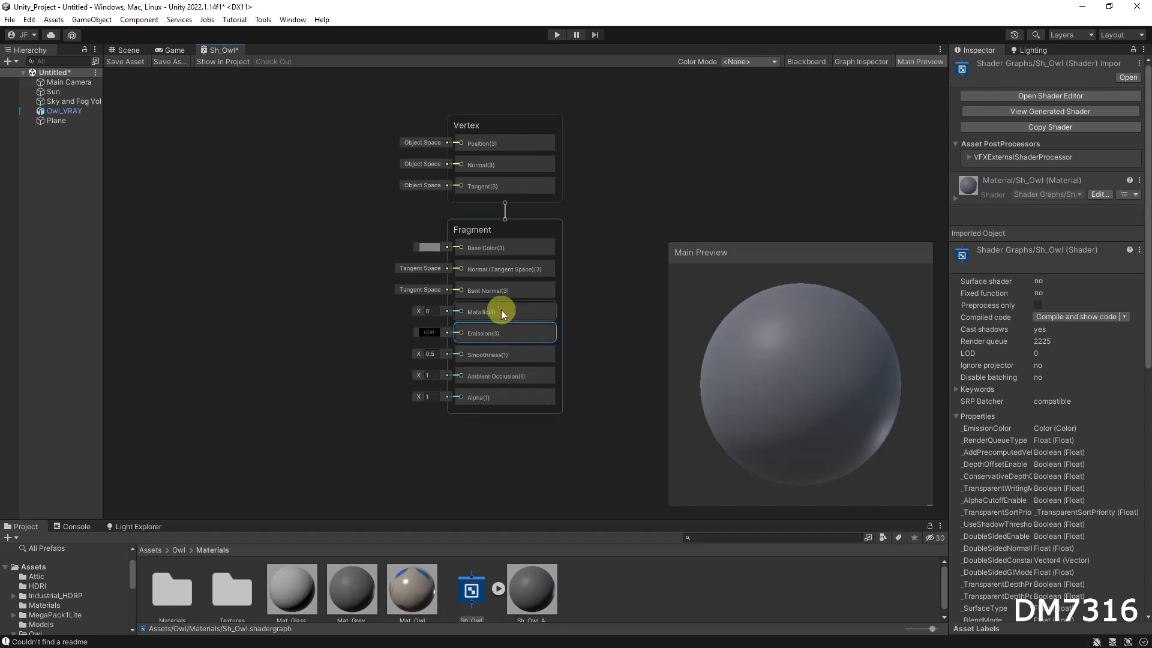
Reorder the Fragment stack so Metallic and Smoothness sit directly below Base Color, matching the Mat_Owl material's inputs.
click(397, 585)
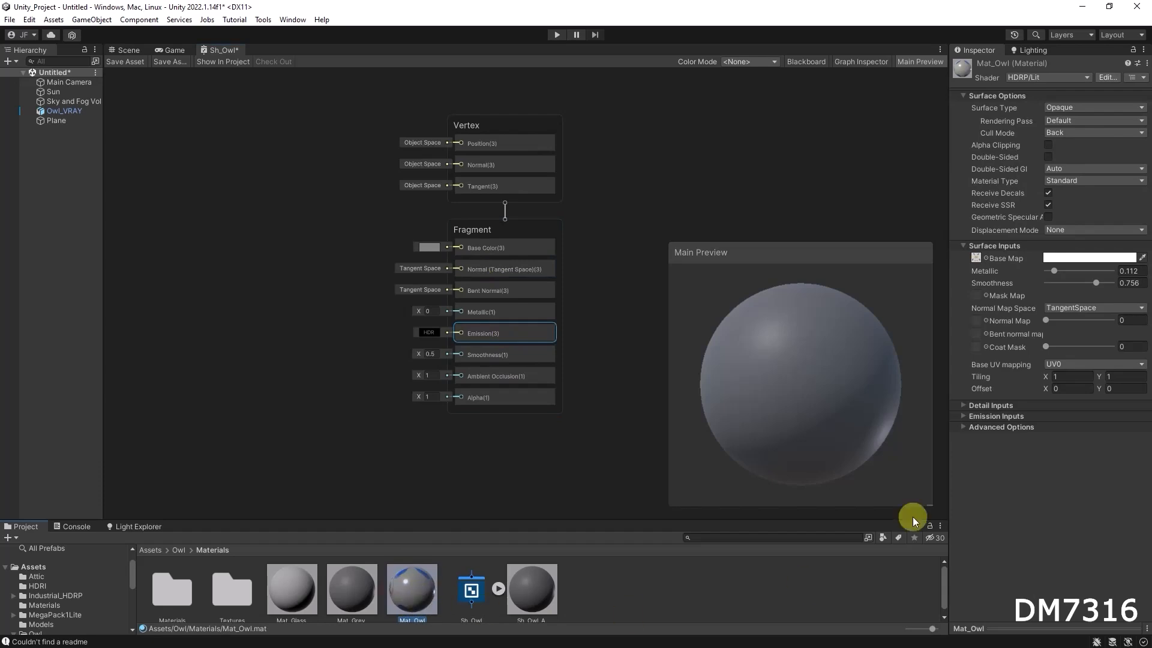
mouse_move(991, 256)
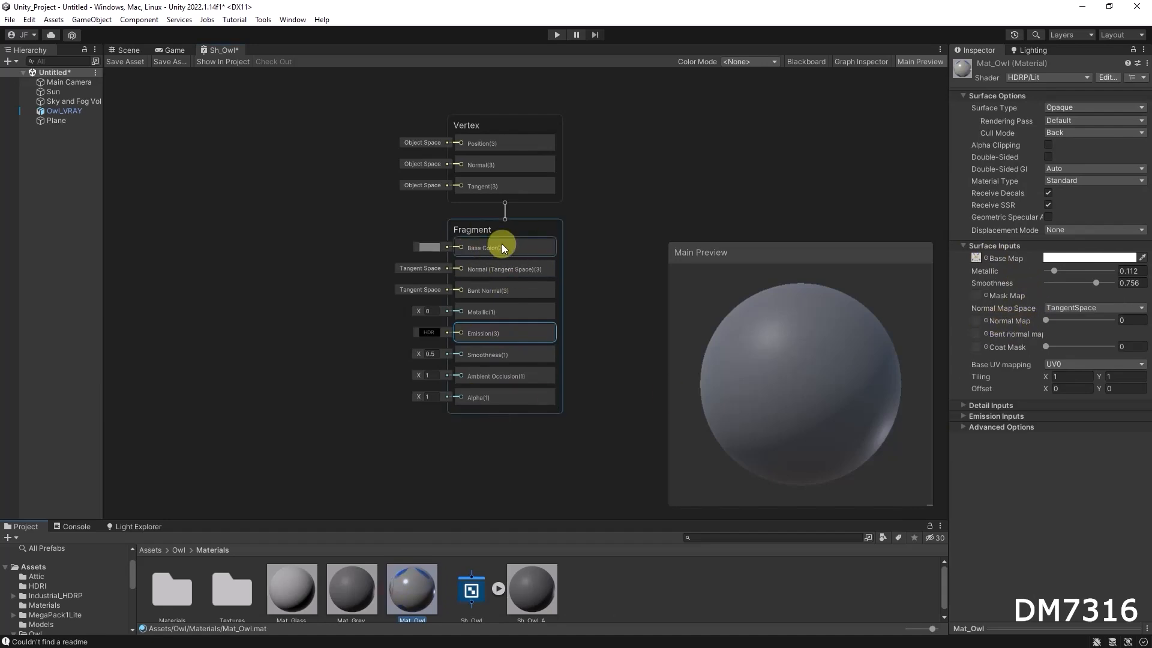
drag(500, 310, 501, 269)
drag(502, 356, 505, 290)
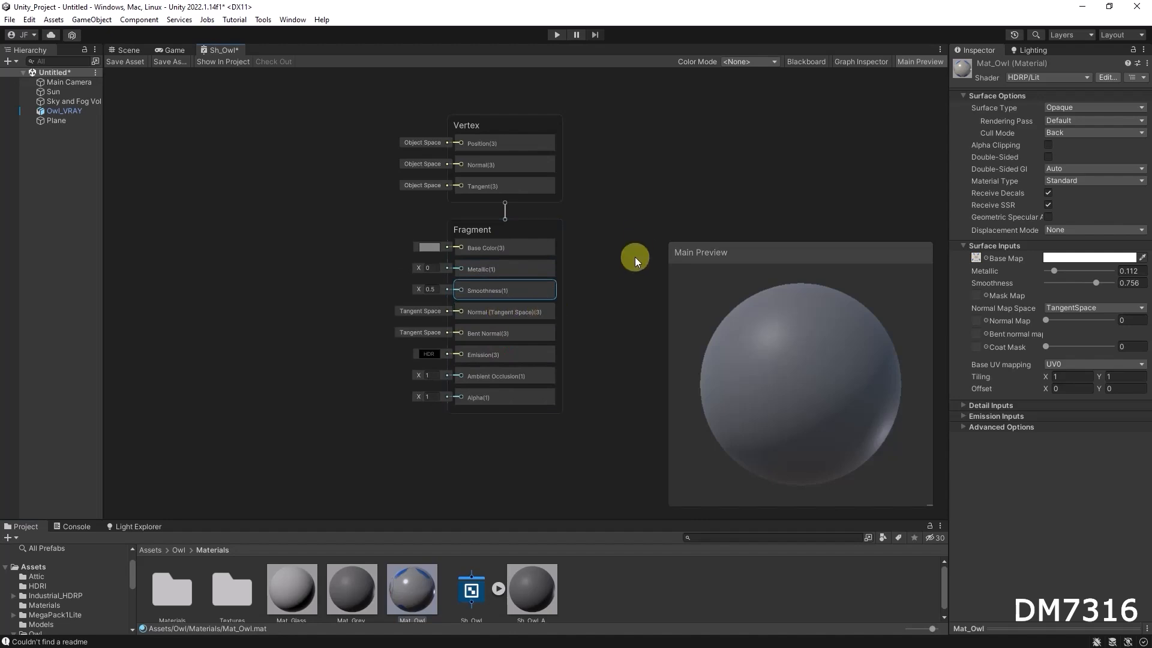
Set the Fragment Base Color to a green of hex 62CD34.
click(430, 247)
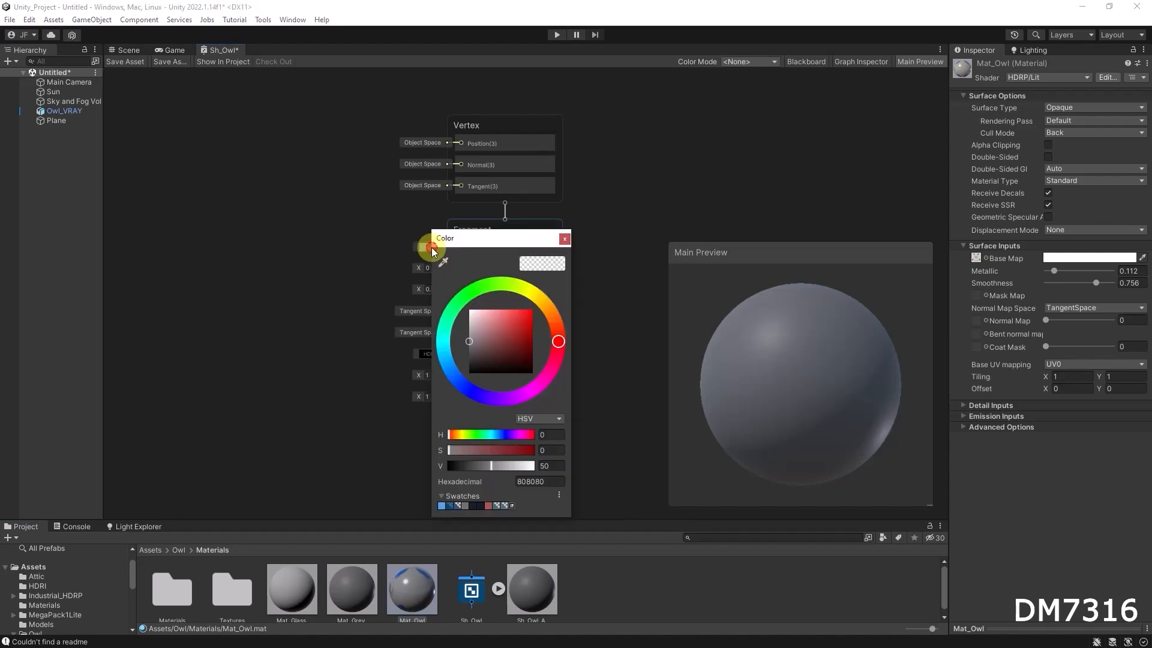
drag(495, 331, 517, 325)
click(488, 282)
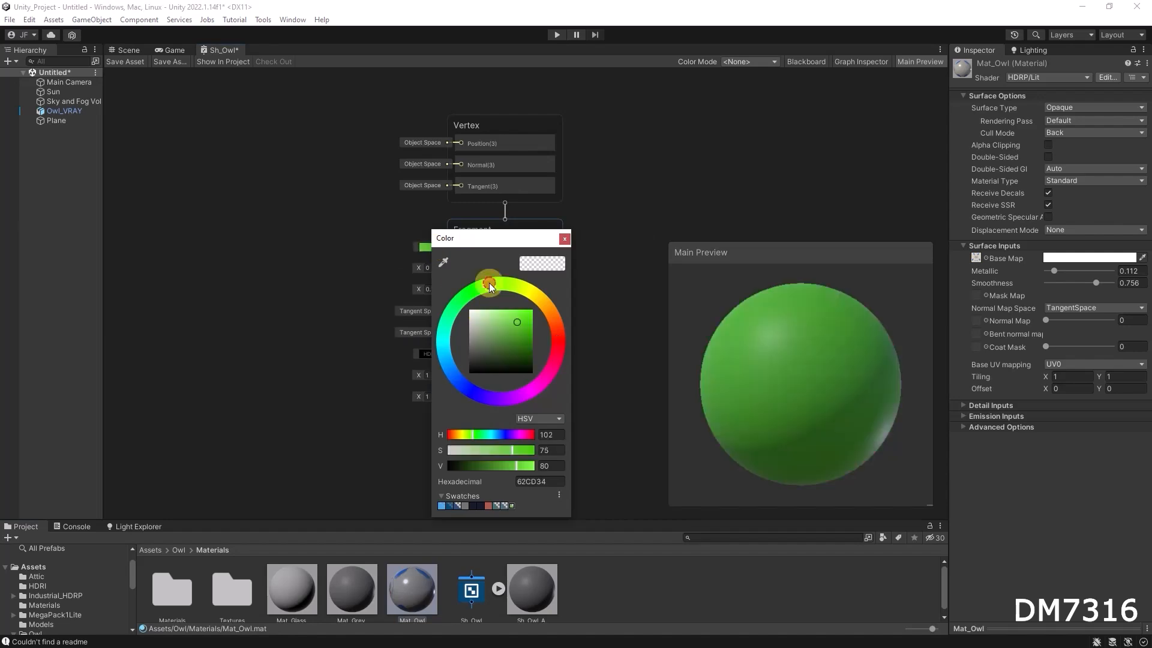
click(629, 229)
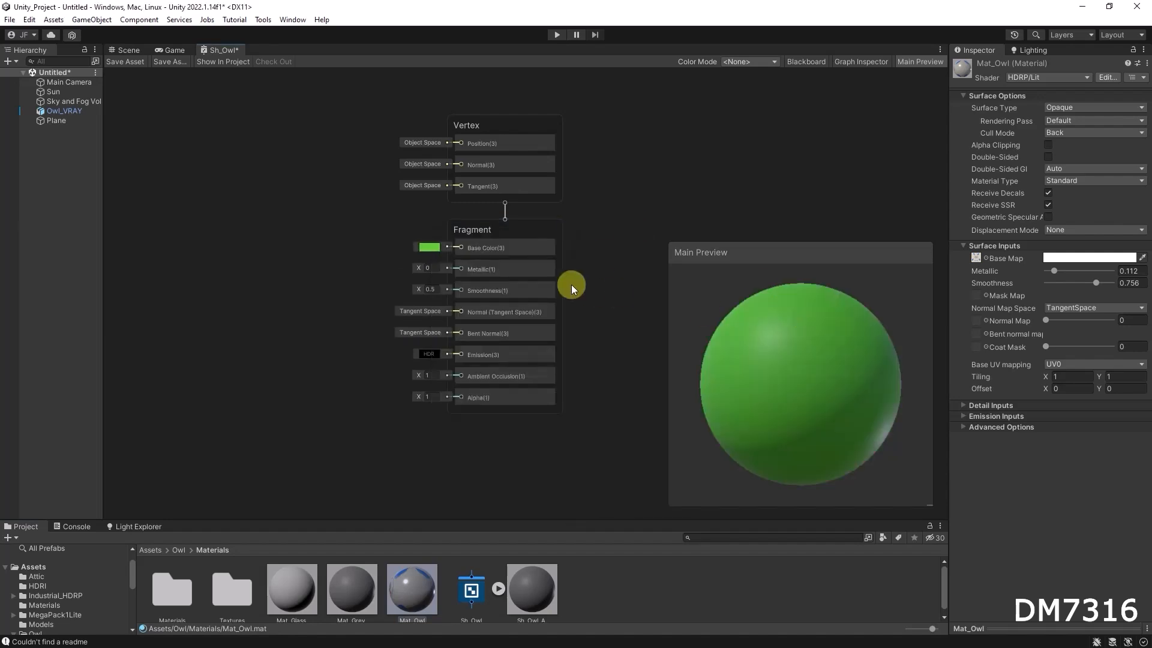
Save the Sh_Owl shader graph asset.
click(134, 51)
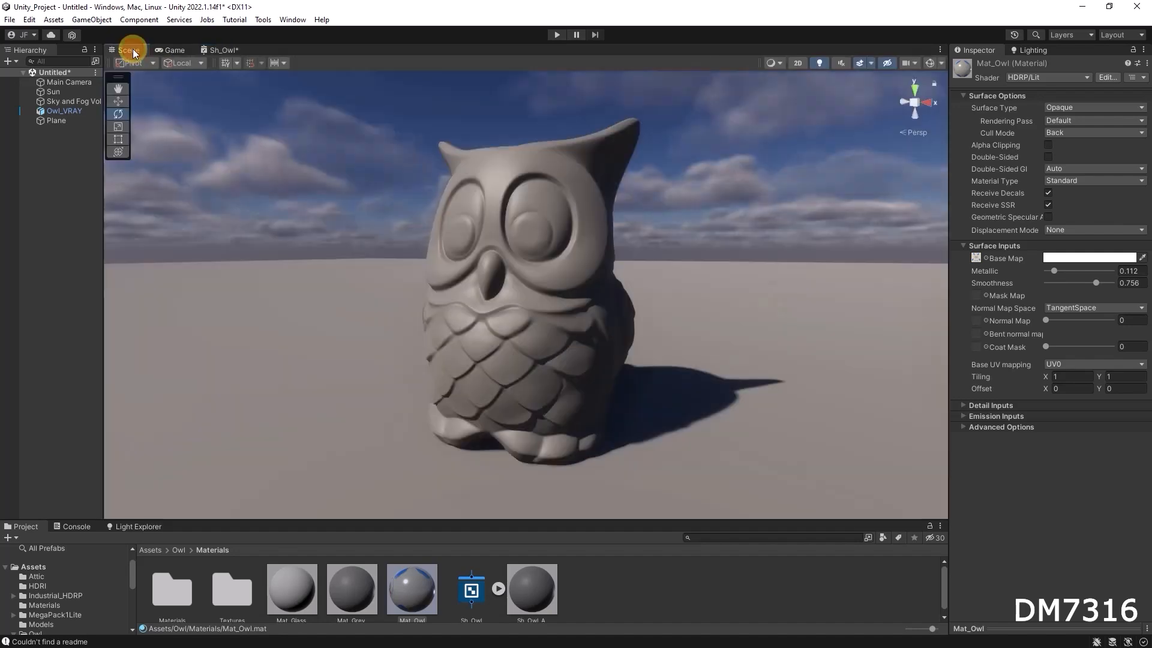
click(223, 51)
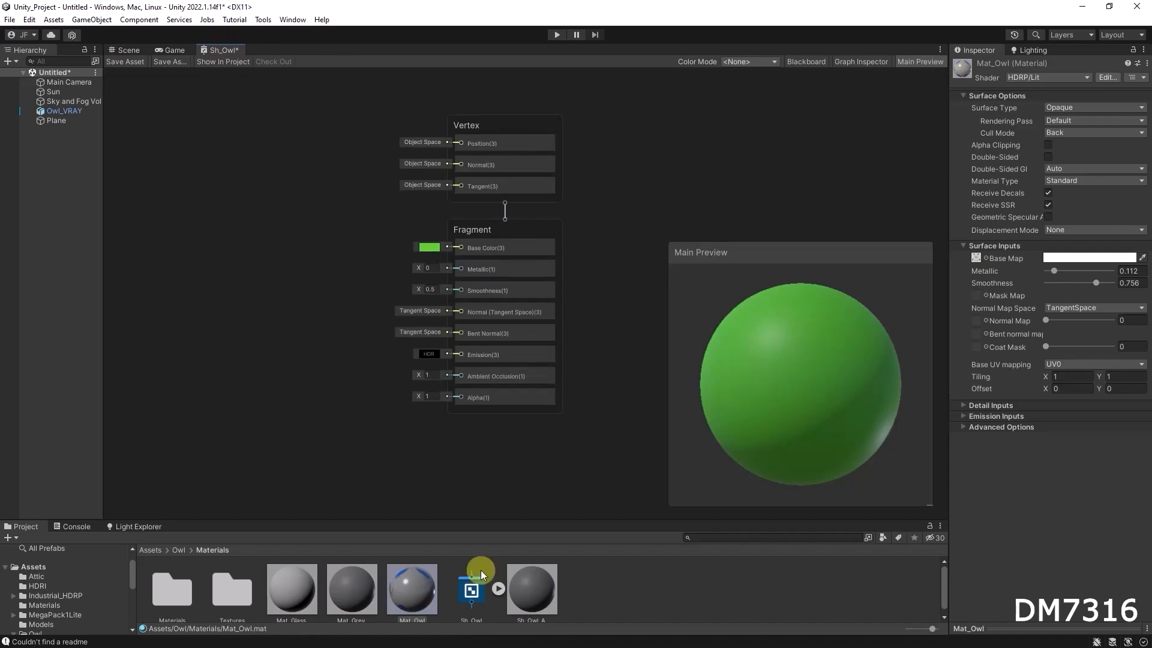
drag(480, 531, 483, 517)
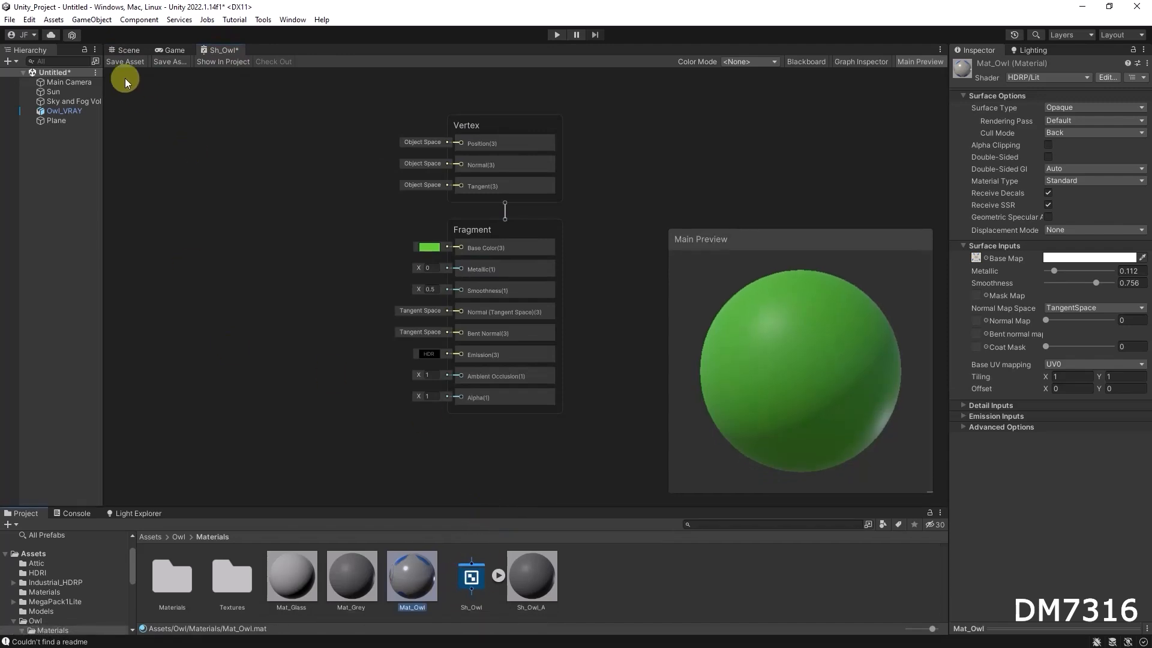
click(124, 61)
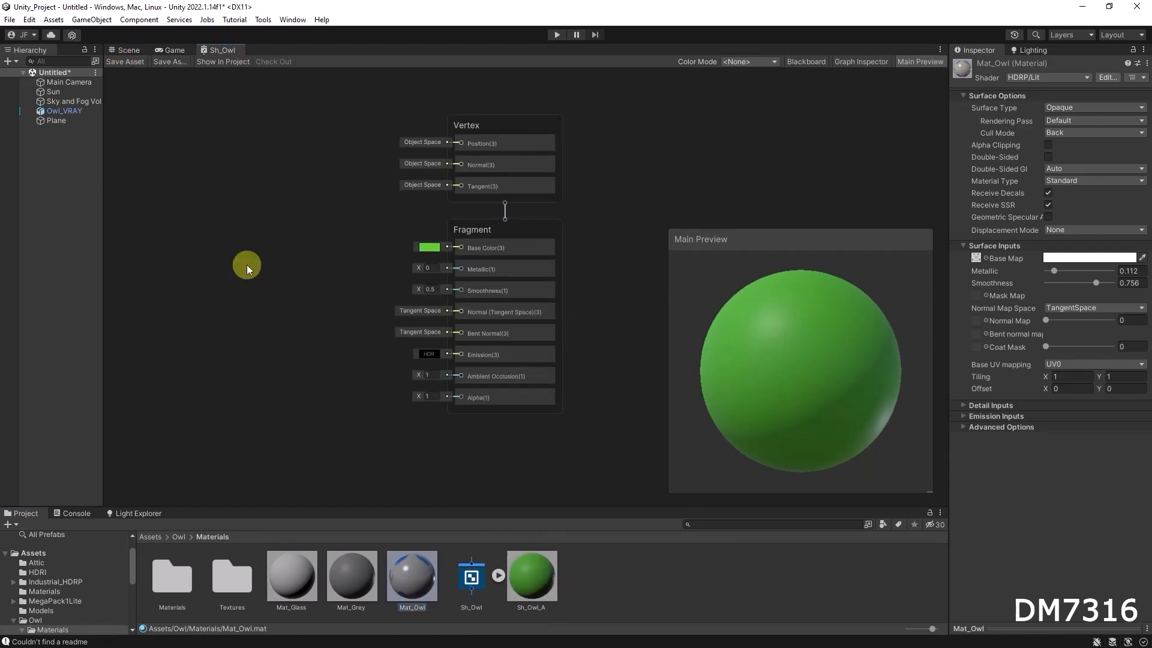
Inspect the owl in the Scene view and expand its Sh_Owl_A material settings.
click(135, 51)
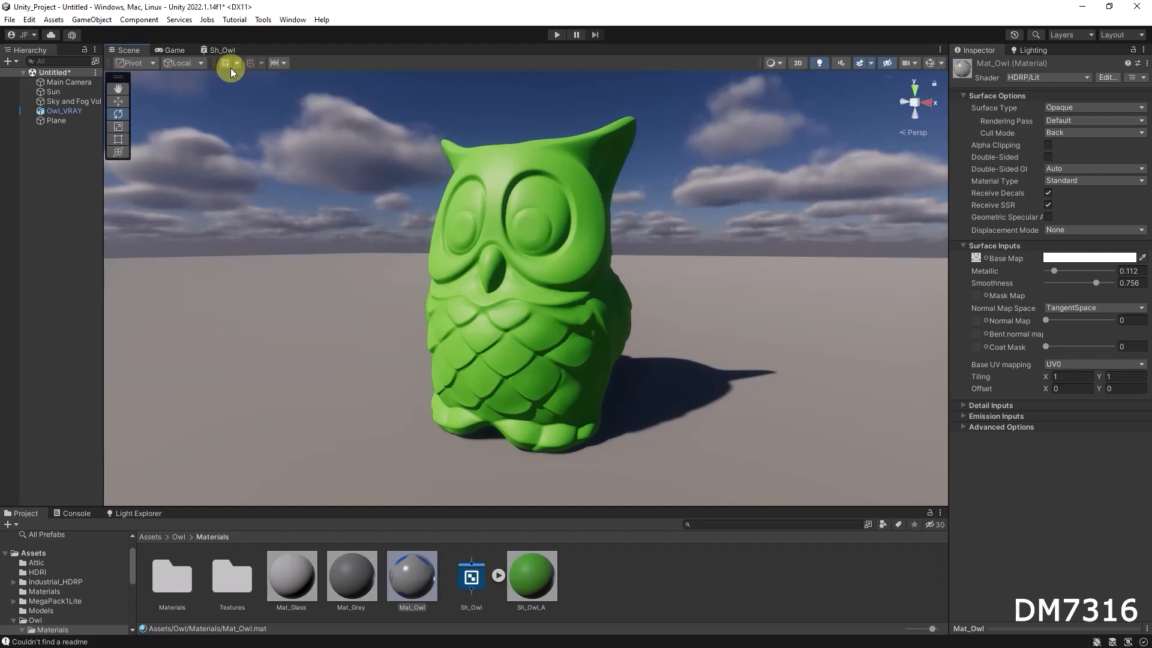
click(222, 50)
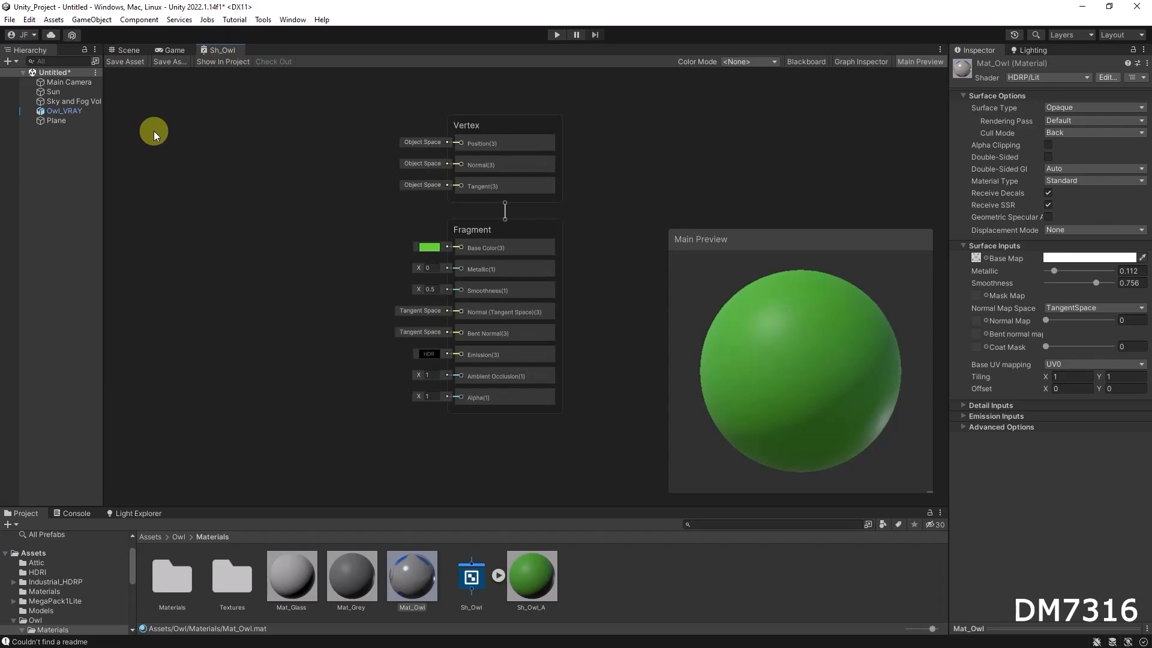
click(126, 50)
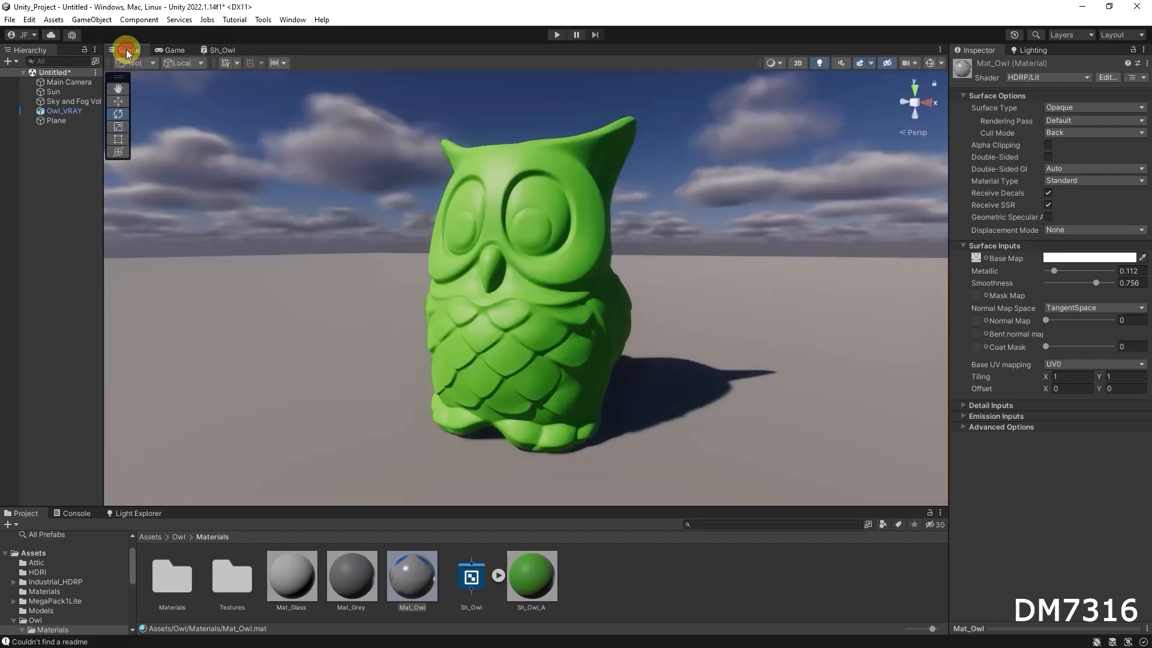
click(554, 214)
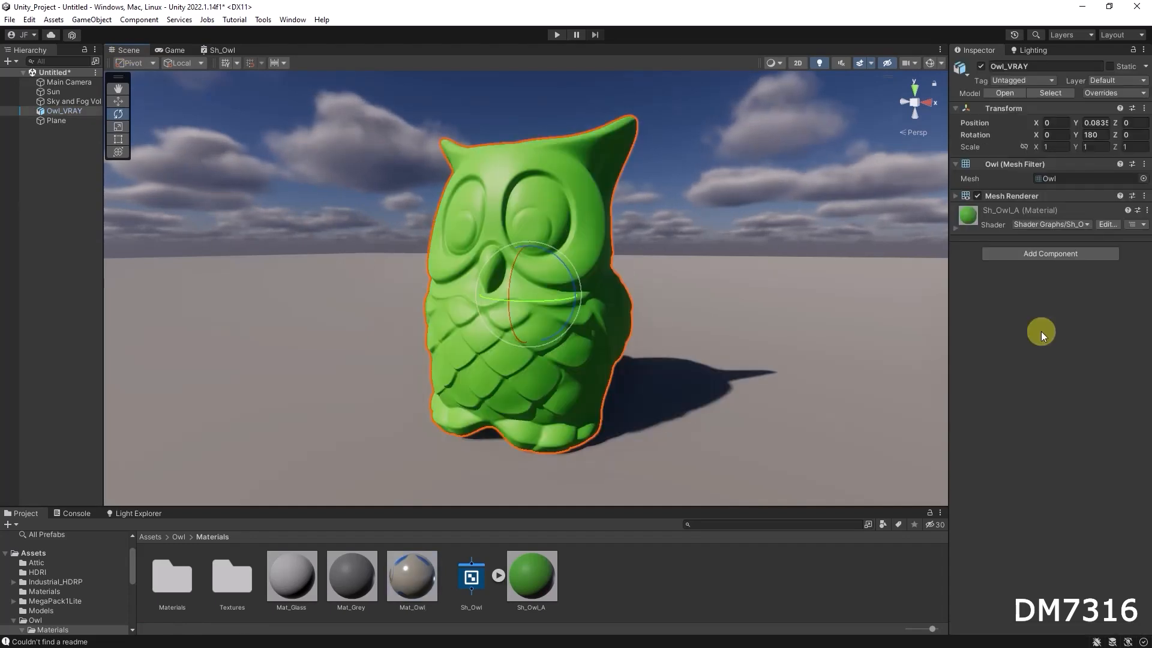
click(956, 229)
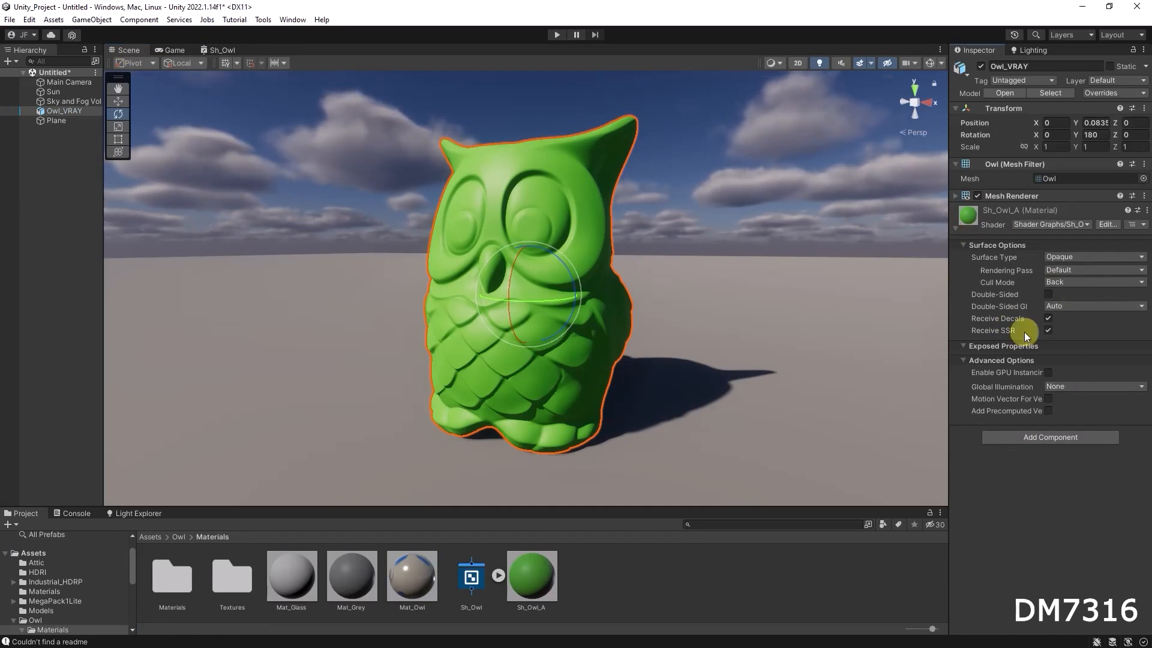
Set the graph's Metallic to 0.33 and Smoothness to 0.71.
click(217, 50)
click(509, 290)
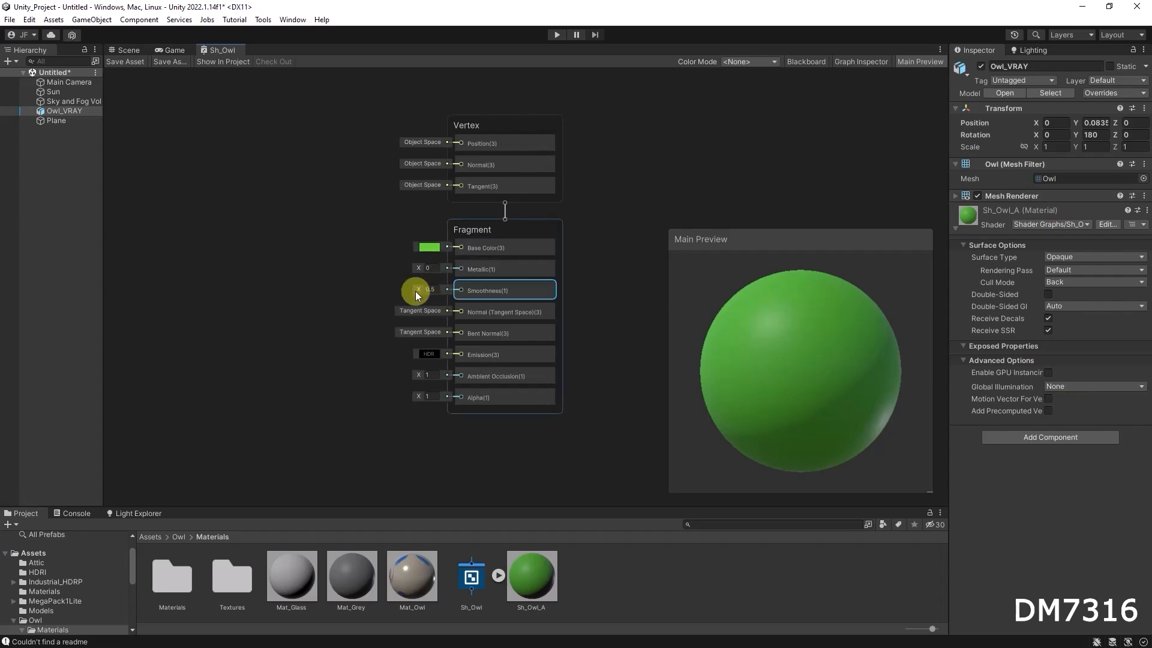
drag(419, 288, 425, 265)
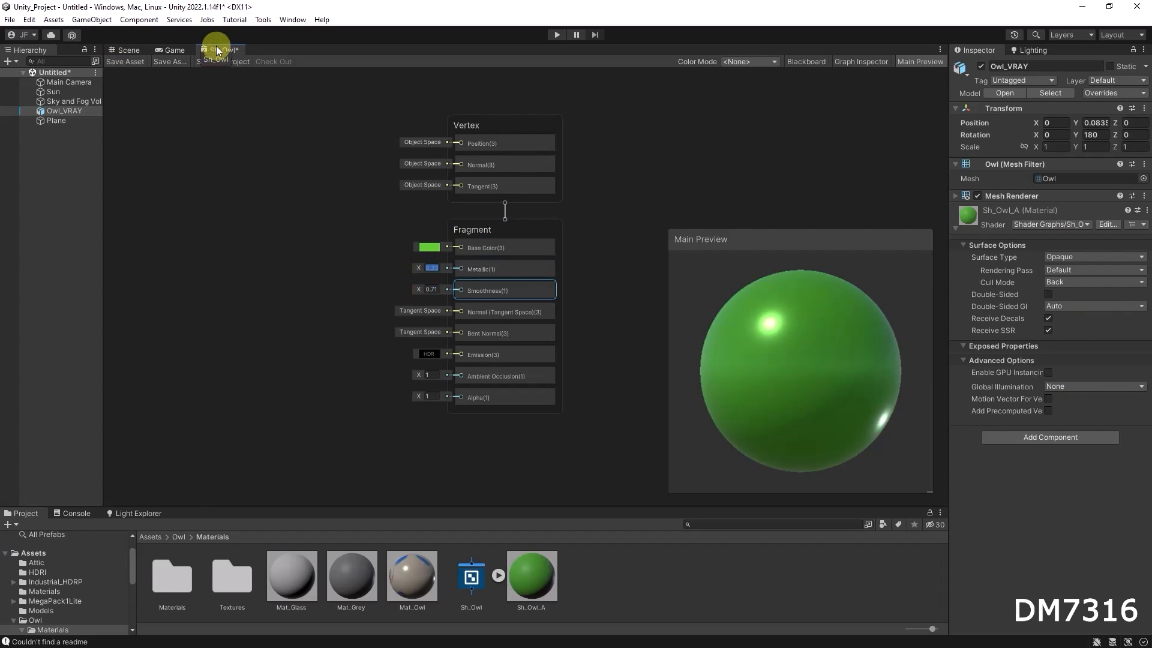
Dock the shader graph editor beside the Scene view and save the asset.
drag(224, 46, 304, 265)
middle_drag(541, 258, 319, 254)
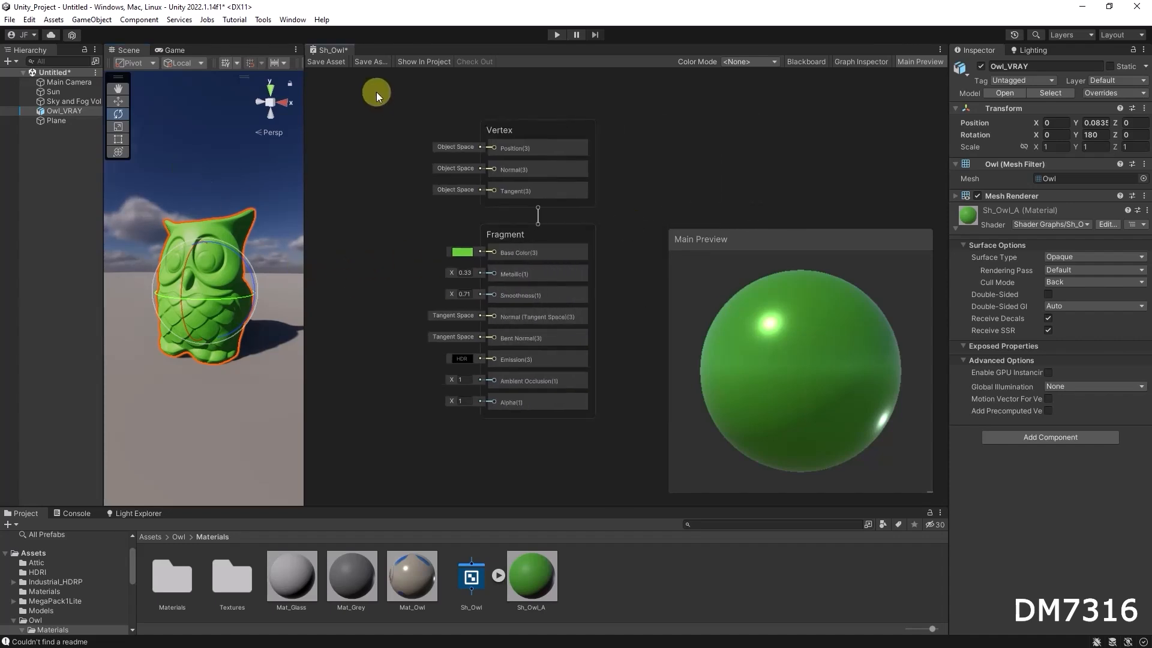
click(327, 62)
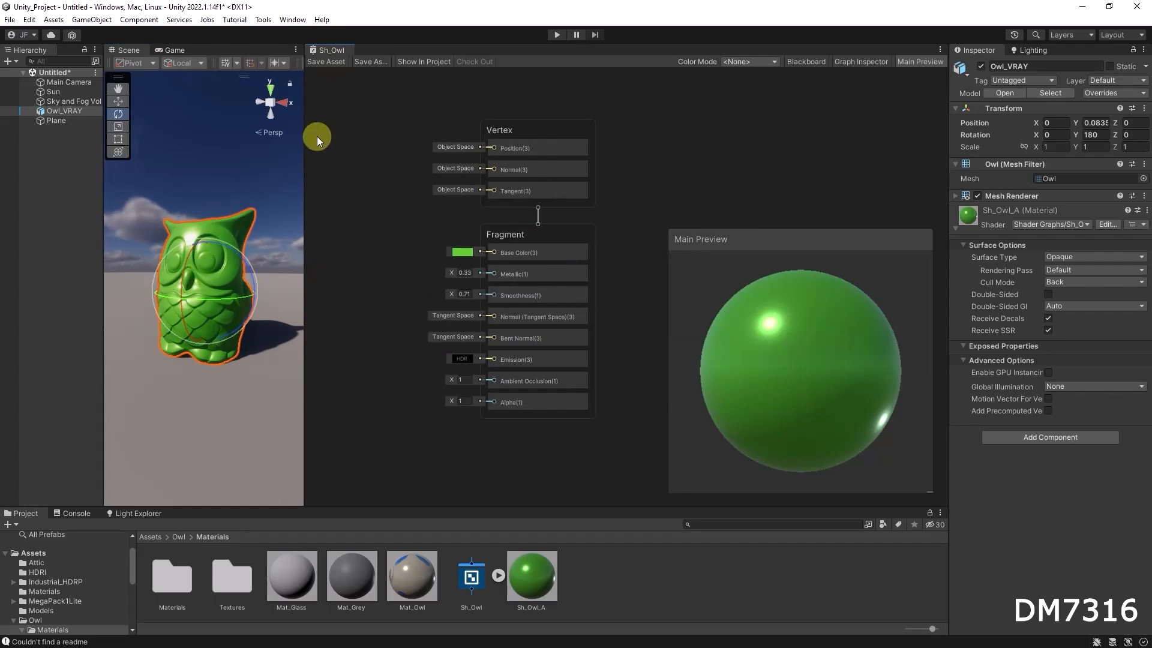
Return the shader graph editor to its own tab and move the Main Preview up.
drag(331, 53, 211, 53)
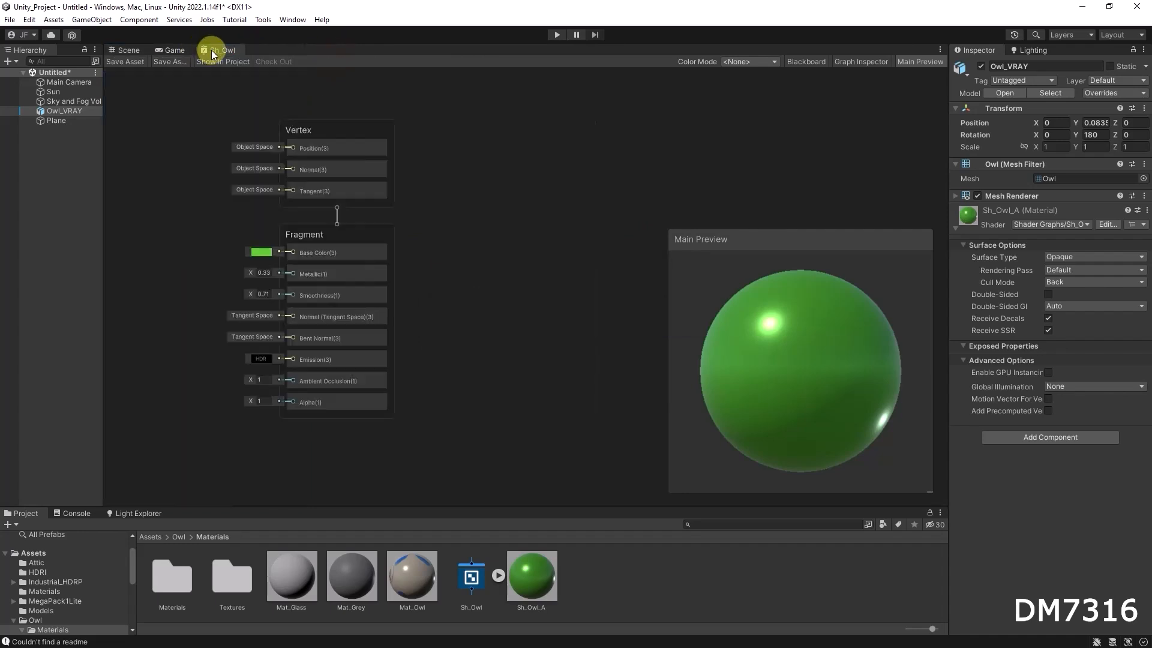
drag(806, 243, 769, 214)
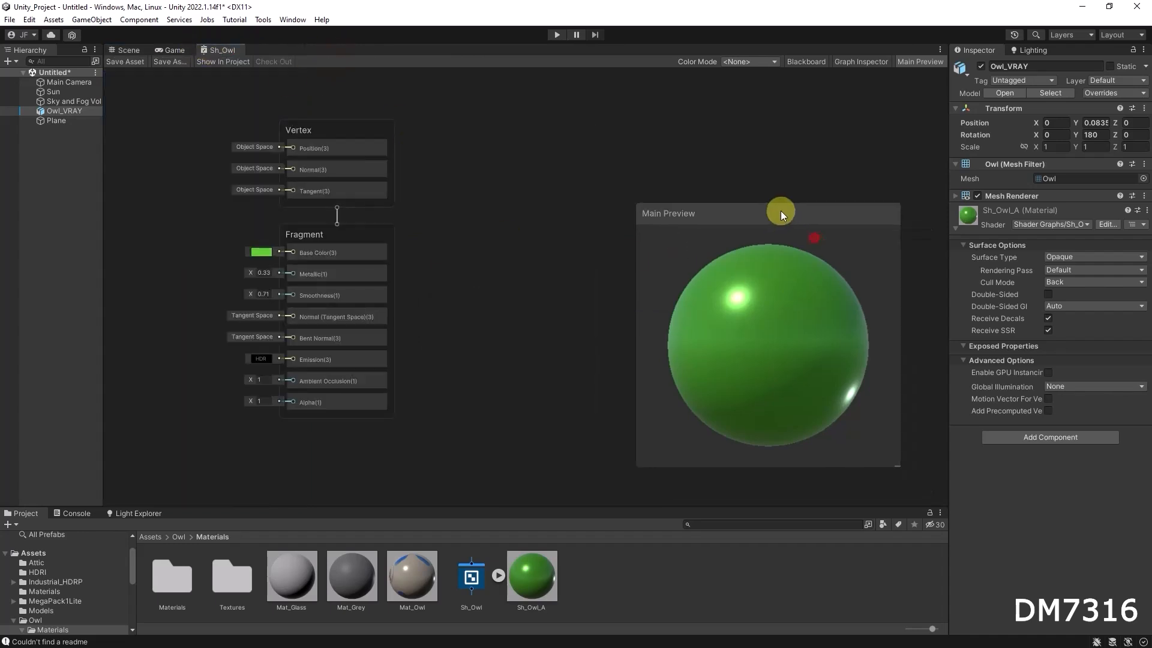
Switch the Main Preview mesh to Capsule, Cylinder and then Cube.
right_click(754, 299)
click(809, 321)
right_click(740, 287)
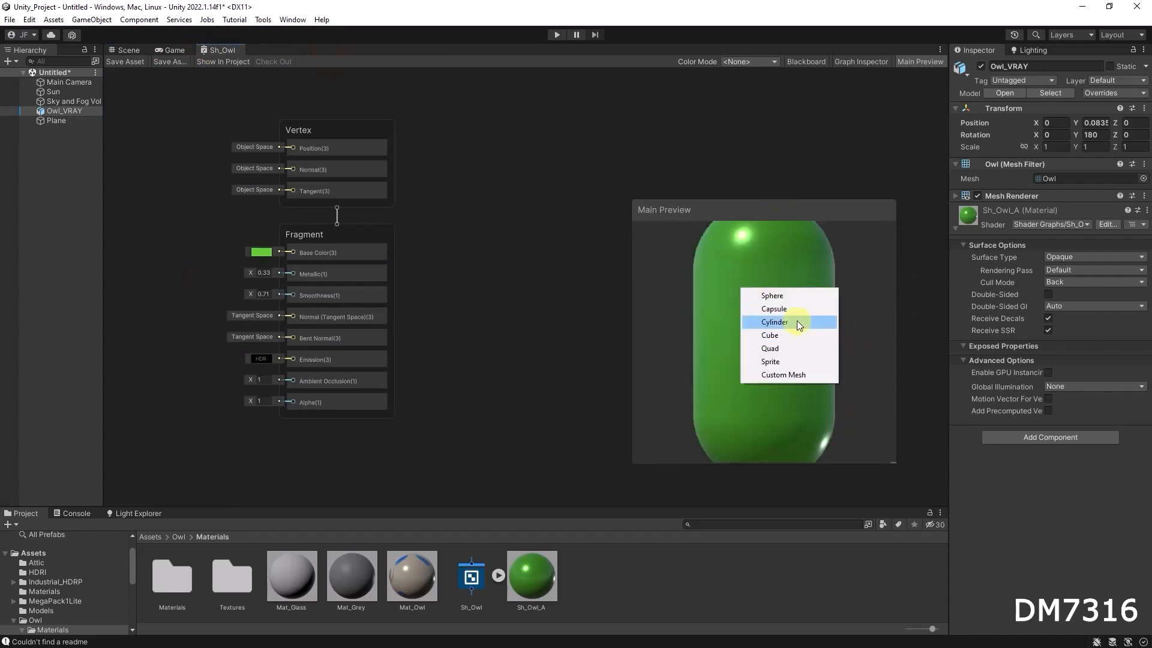
click(797, 320)
right_click(753, 301)
click(796, 346)
drag(778, 304, 743, 310)
Set the Main Preview to a custom Body mesh and rotate it.
right_click(744, 308)
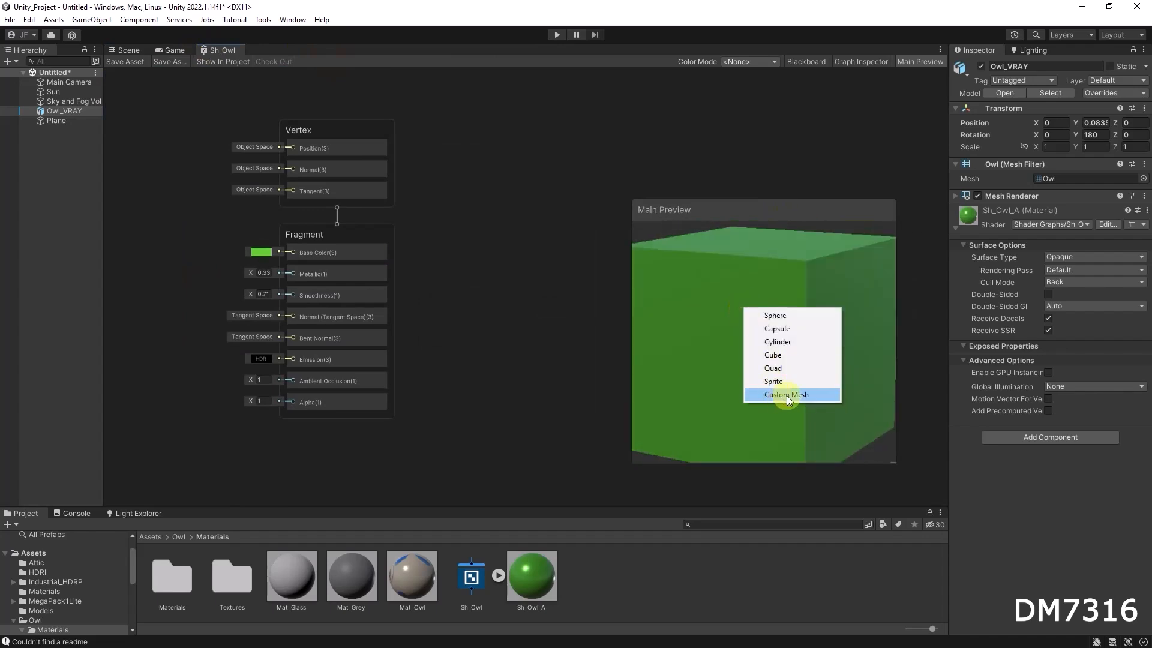
click(807, 396)
drag(837, 205, 376, 89)
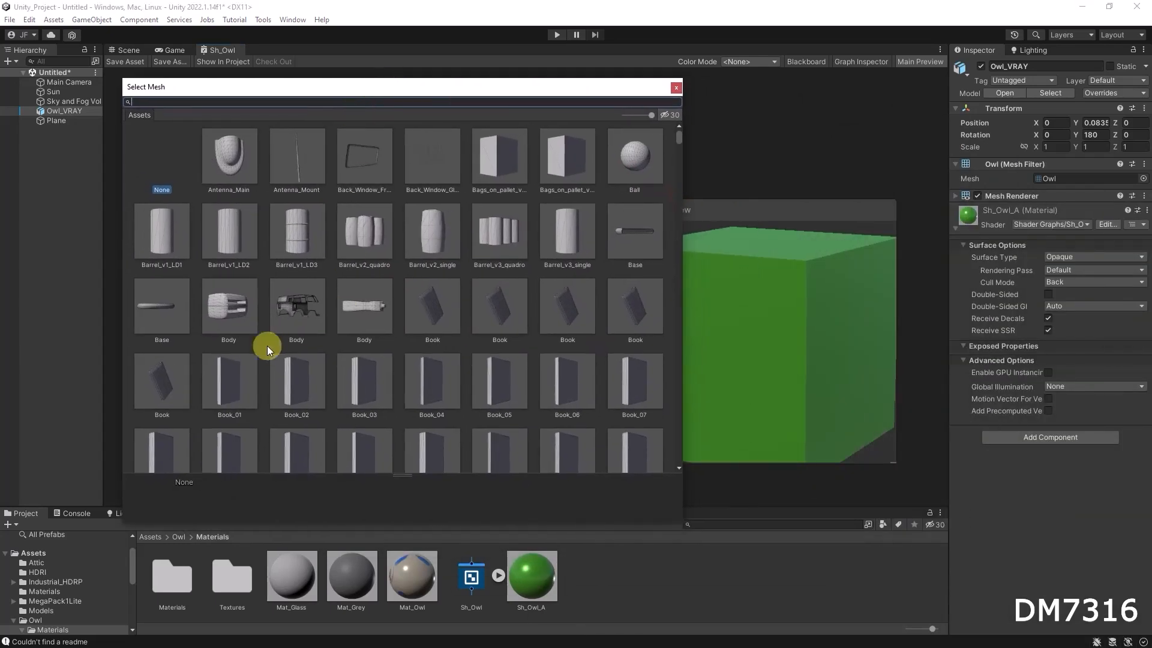
click(291, 308)
drag(854, 350, 773, 344)
Set the Main Preview's custom mesh to the Owl model, searching for owl, and rotate the preview.
right_click(707, 296)
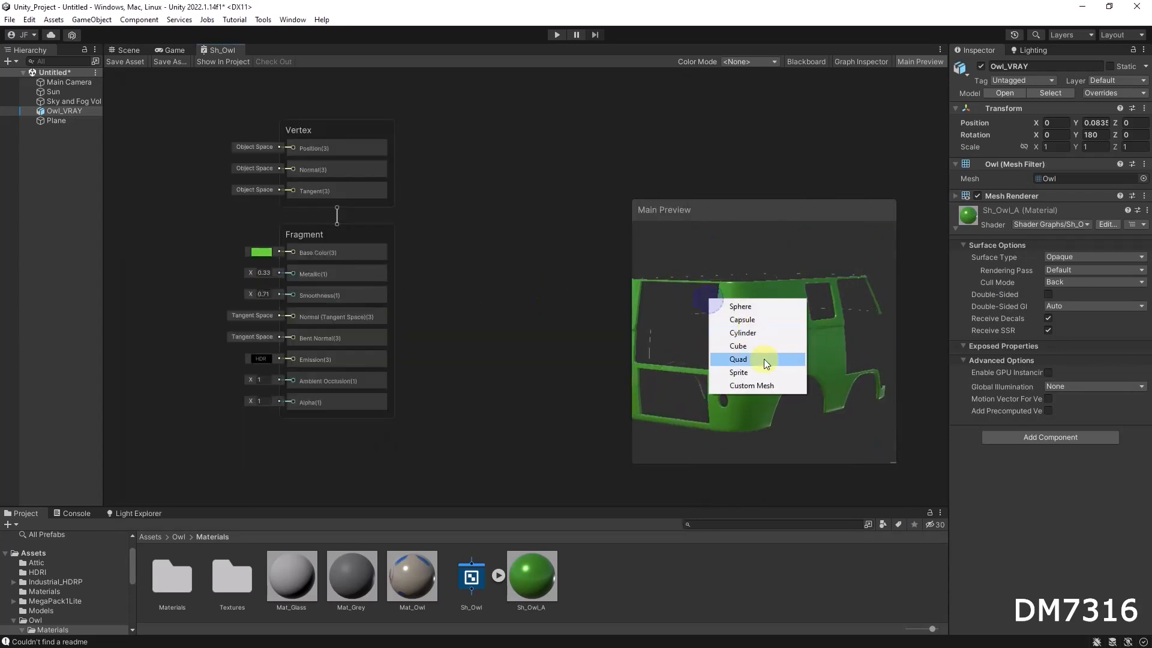
click(774, 385)
drag(736, 210, 189, 89)
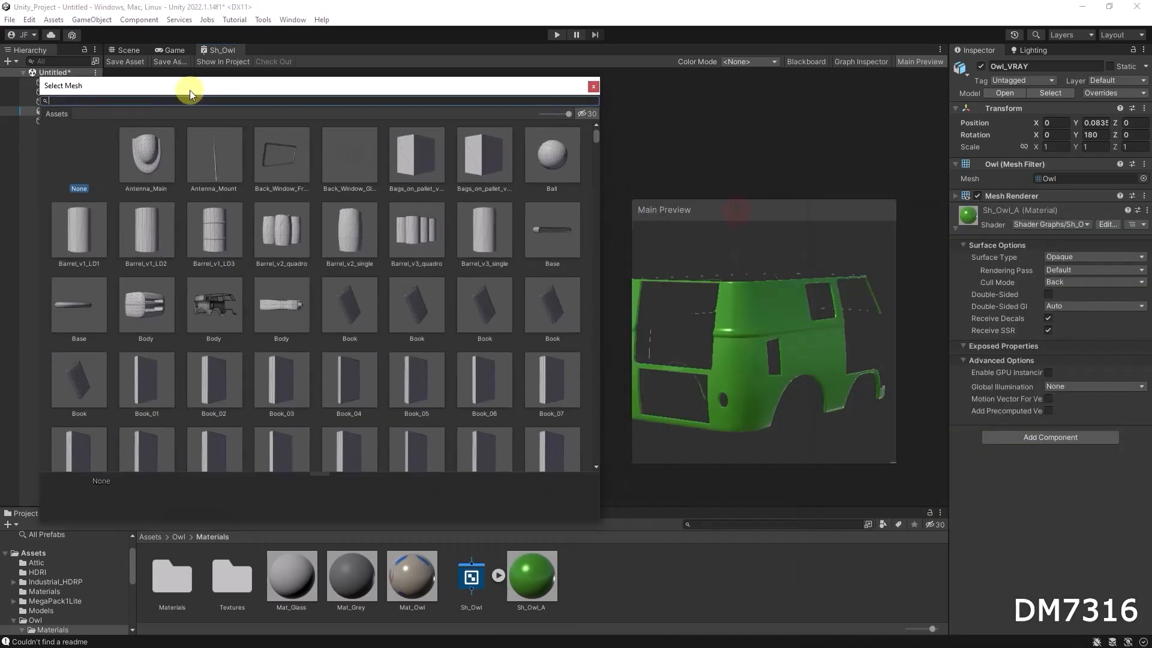
scroll(352, 278, down, 5)
scroll(211, 166, up, 3)
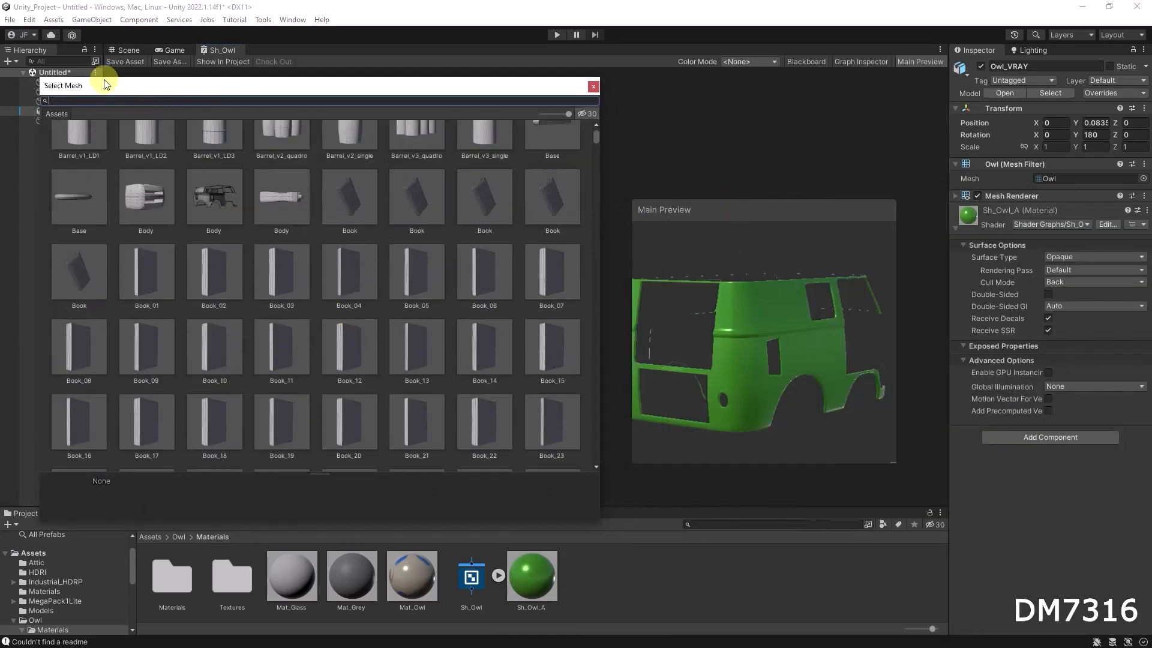
text(owl)
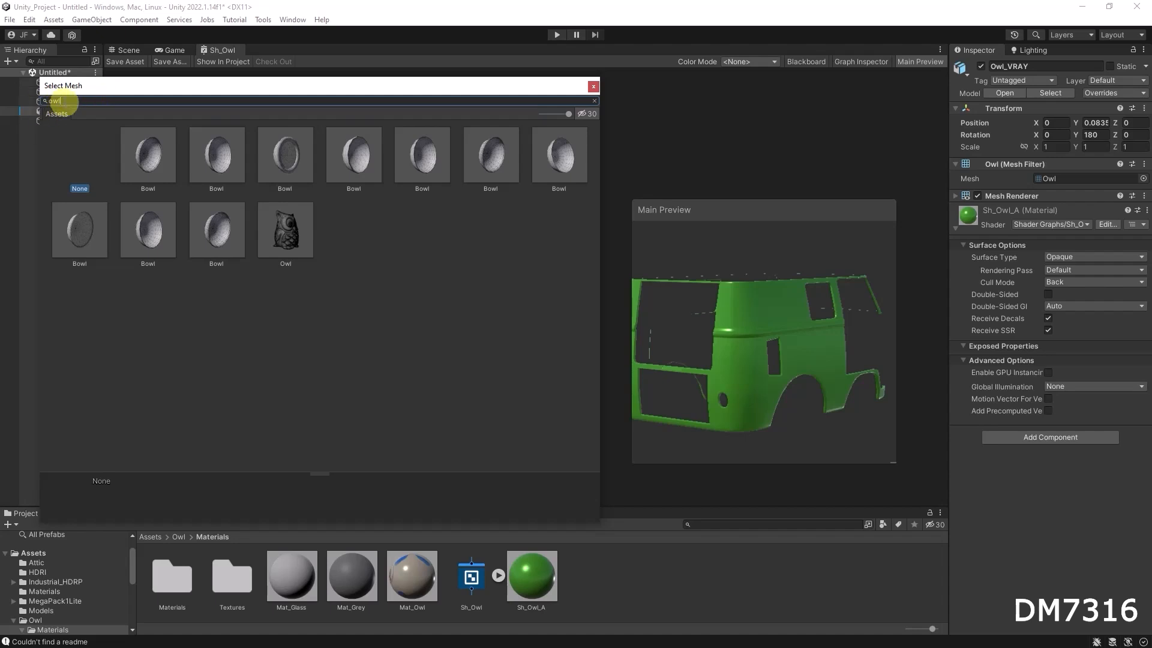
double_click(290, 227)
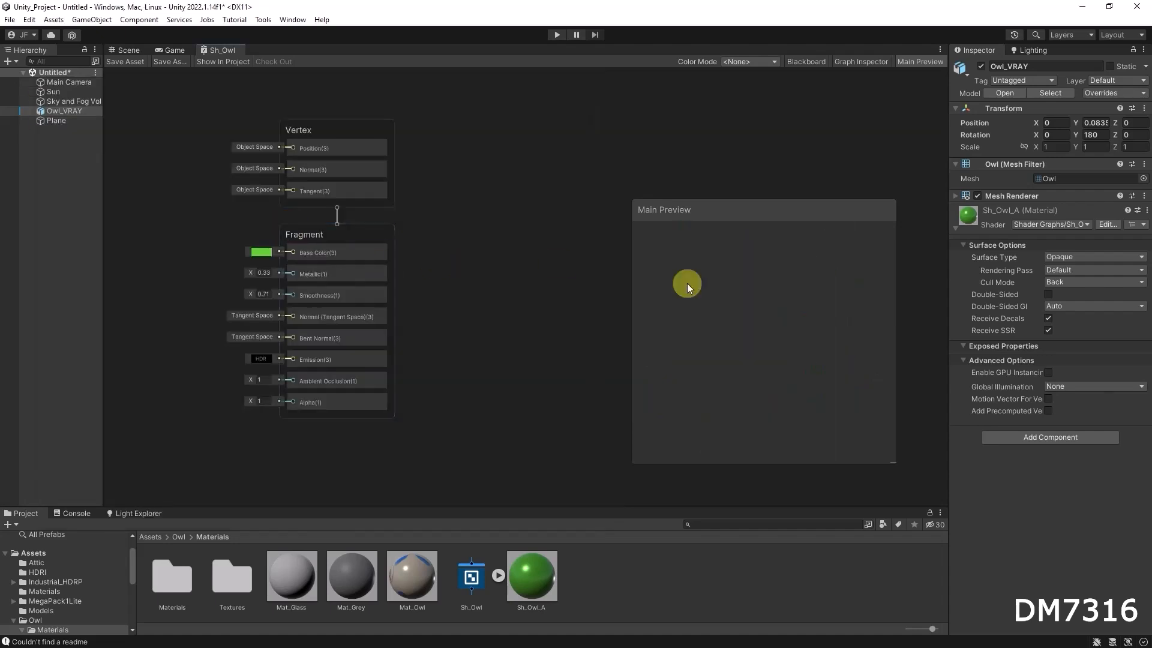
drag(737, 306, 768, 359)
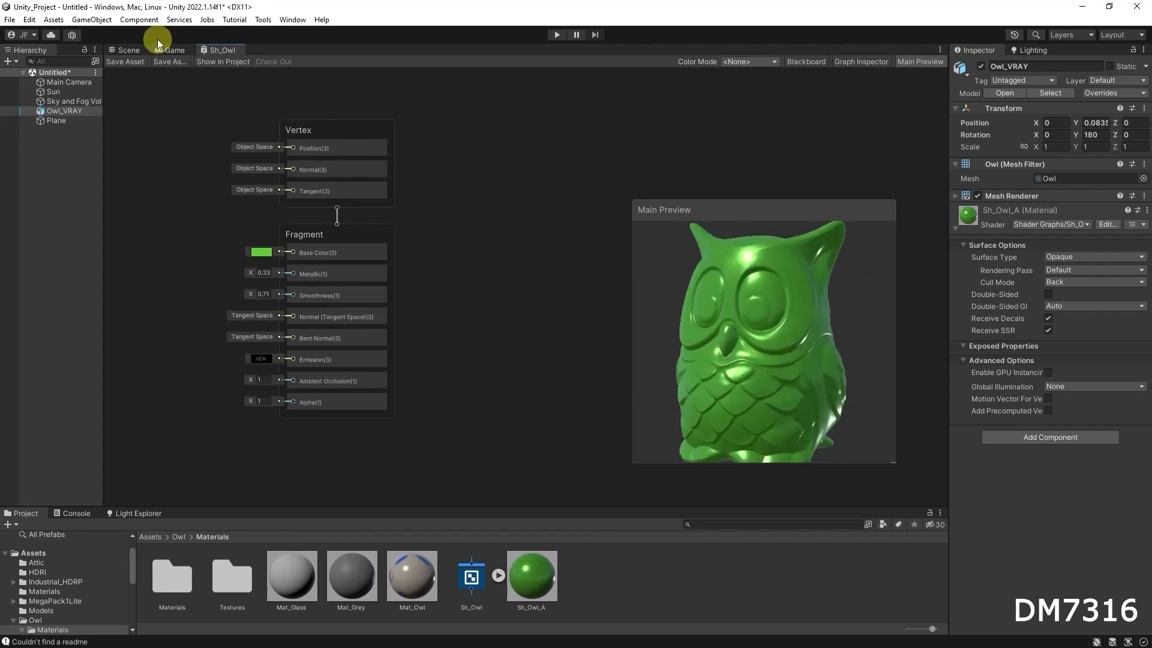
click(135, 48)
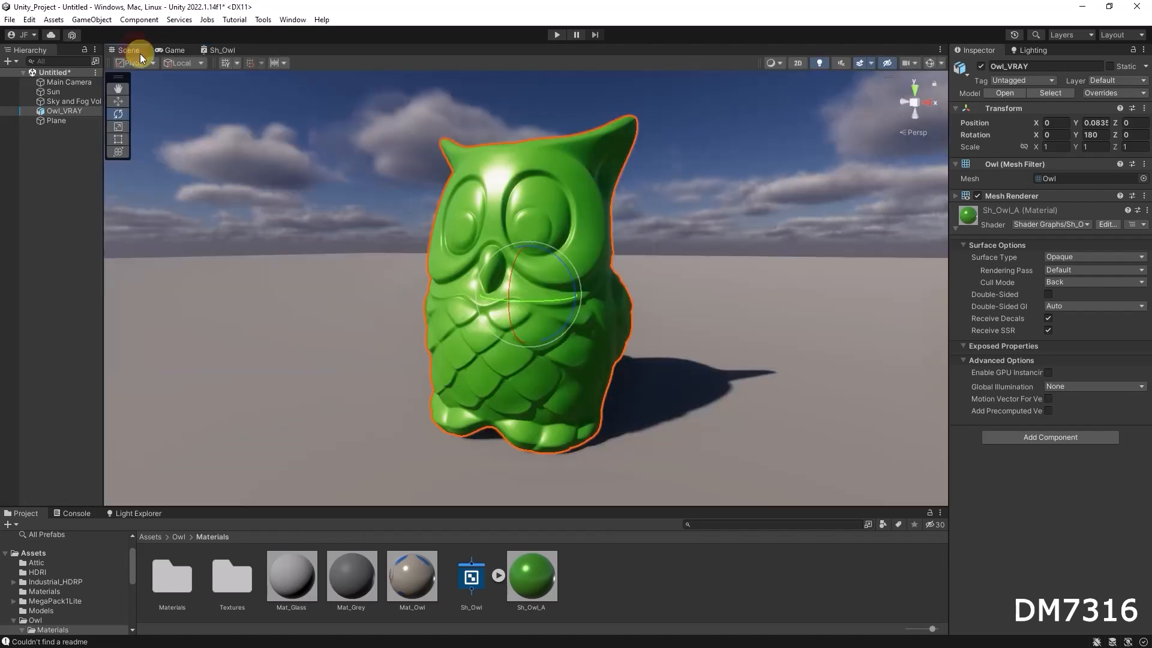
Compare the owl in the repositioned Main Preview with the owl in the Scene view.
click(231, 48)
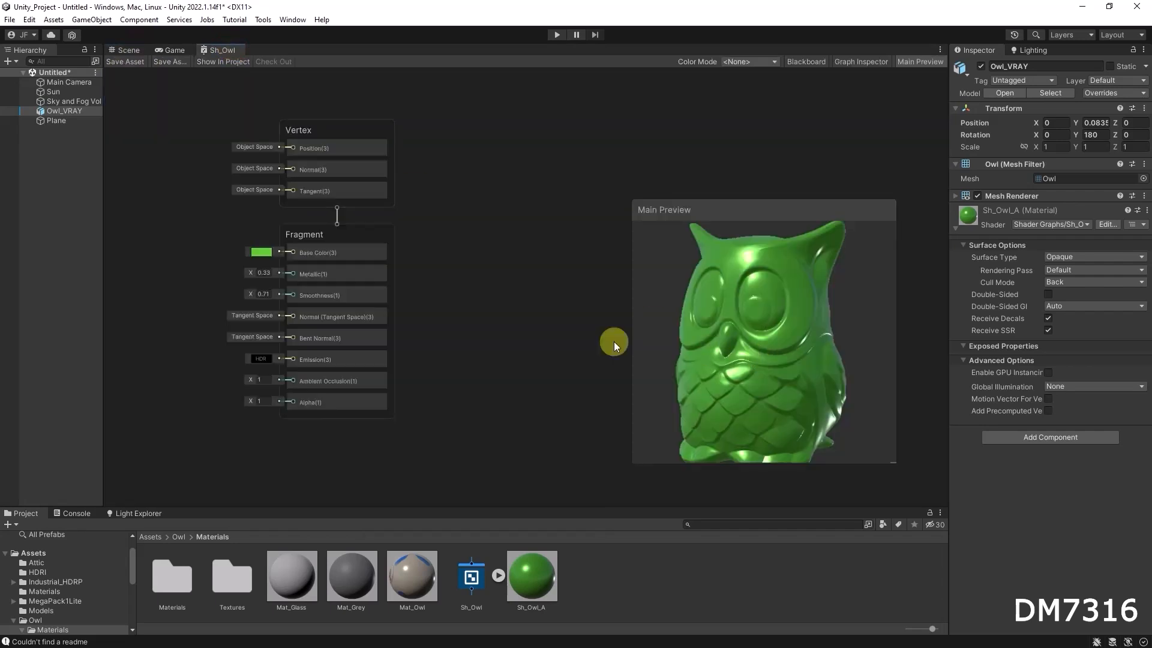
drag(762, 212, 783, 225)
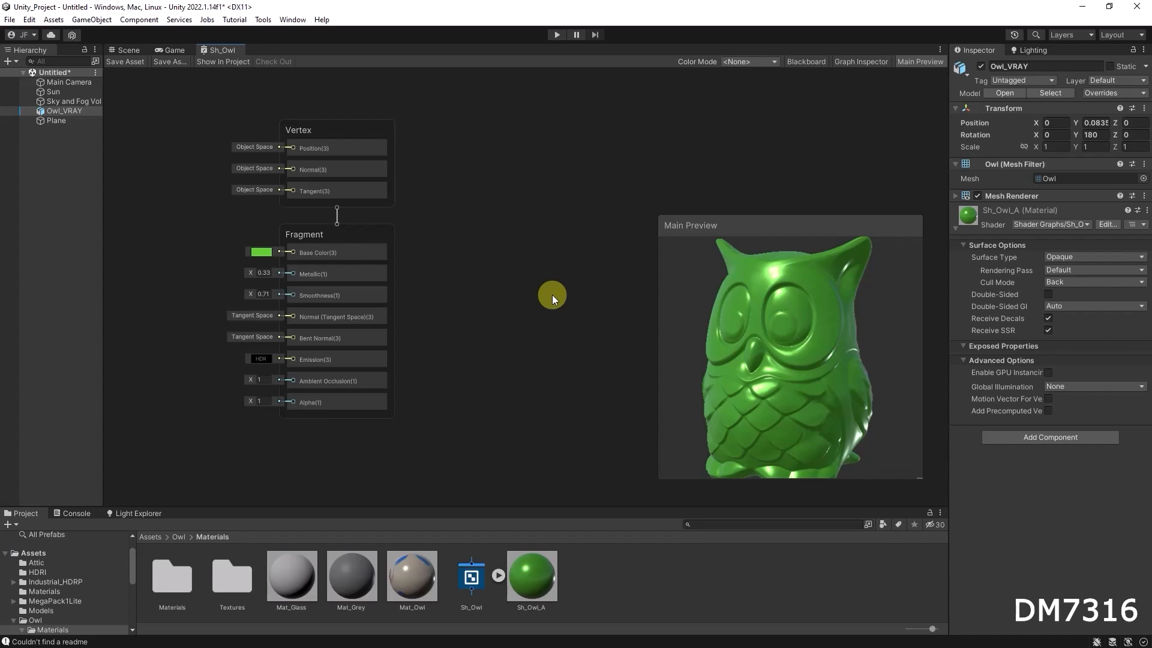
drag(835, 370, 840, 372)
scroll(806, 358, down, 1)
click(127, 64)
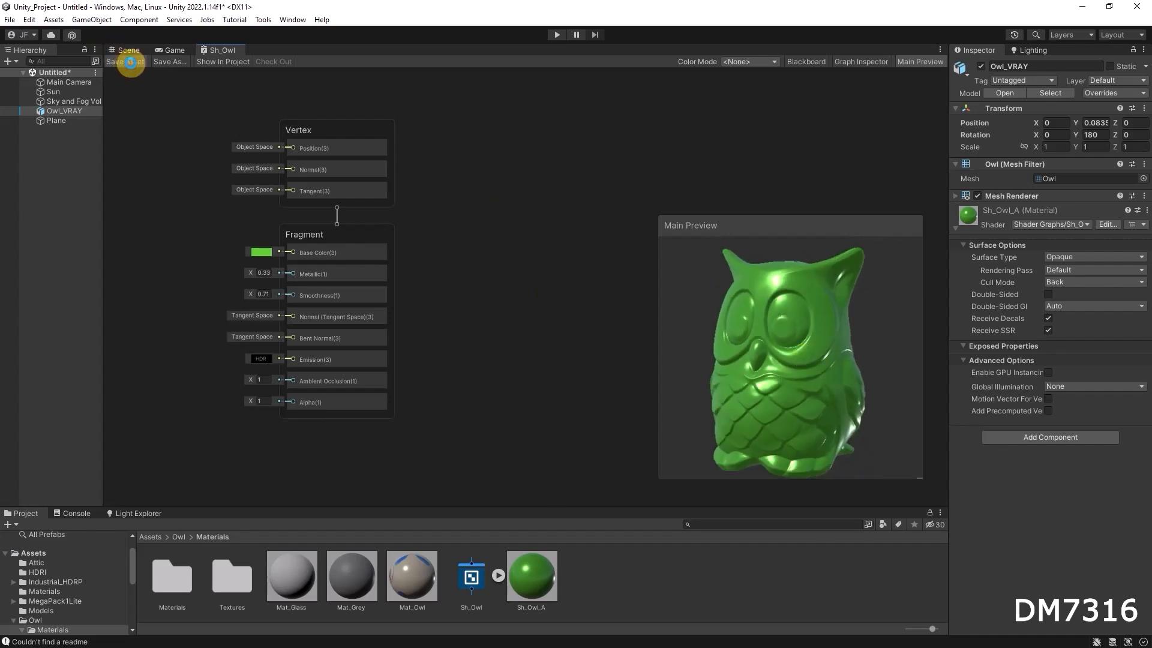
click(127, 50)
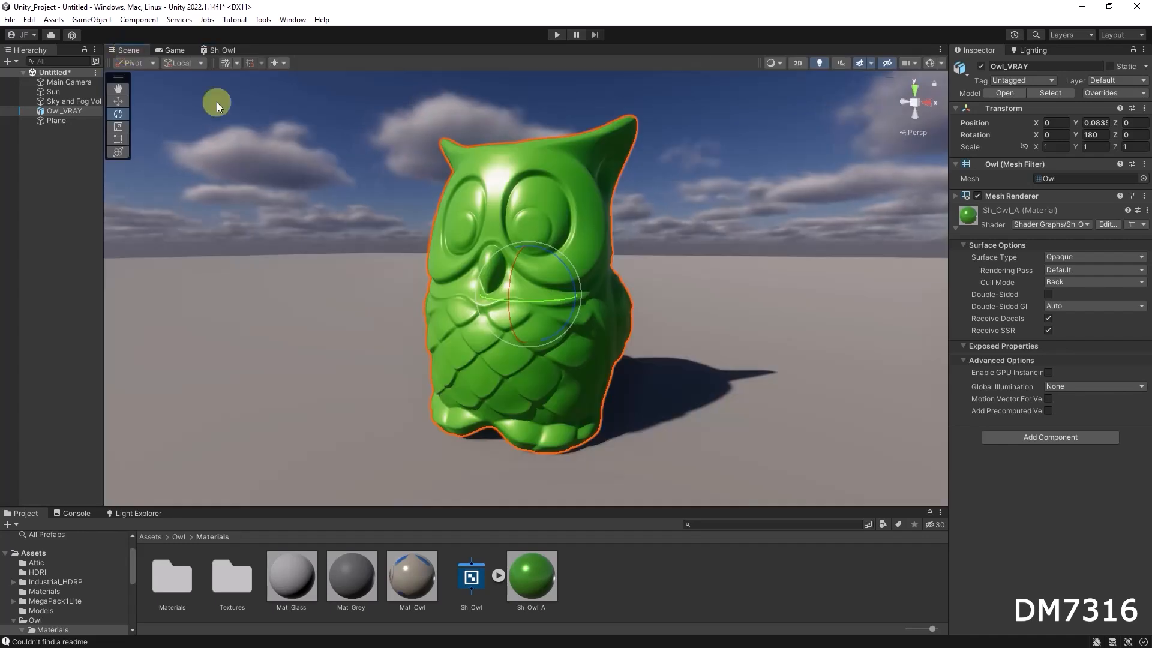
click(222, 50)
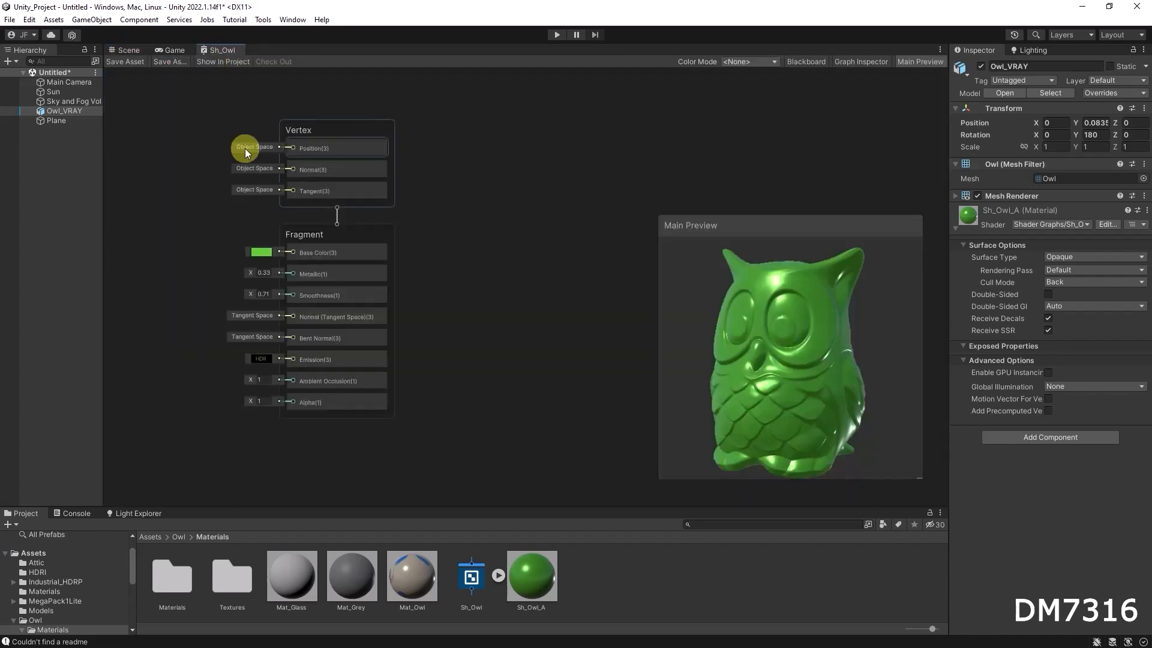
Move the Vertex and Fragment master stack blocks to the right of the graph.
drag(162, 94, 495, 459)
drag(332, 128, 548, 136)
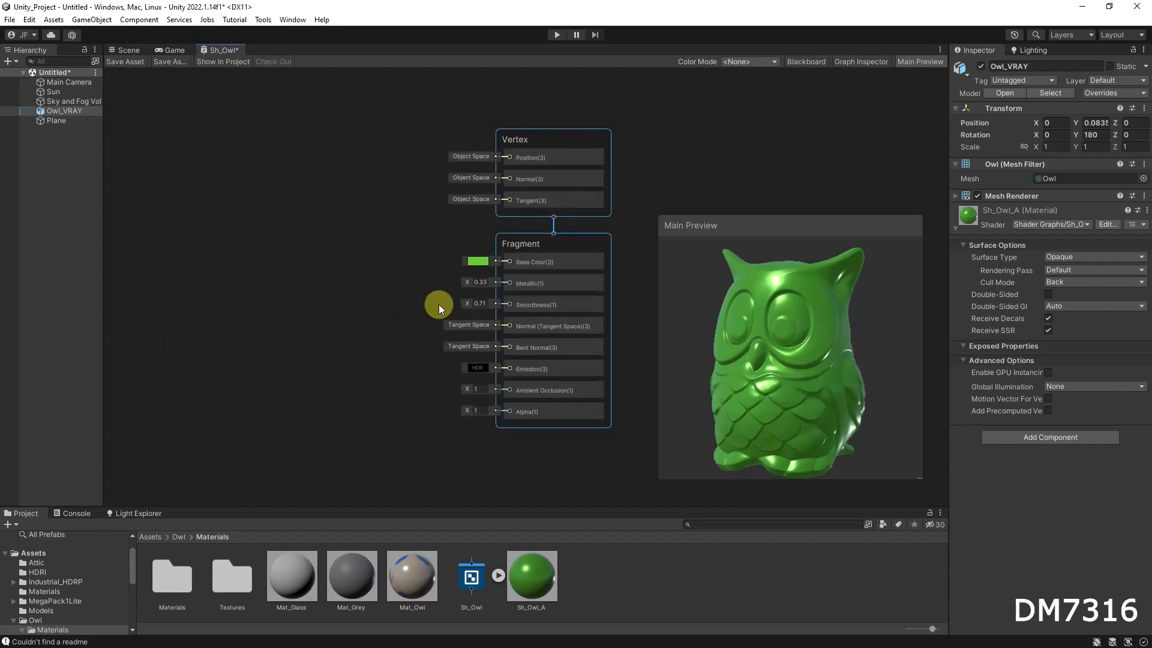
click(299, 153)
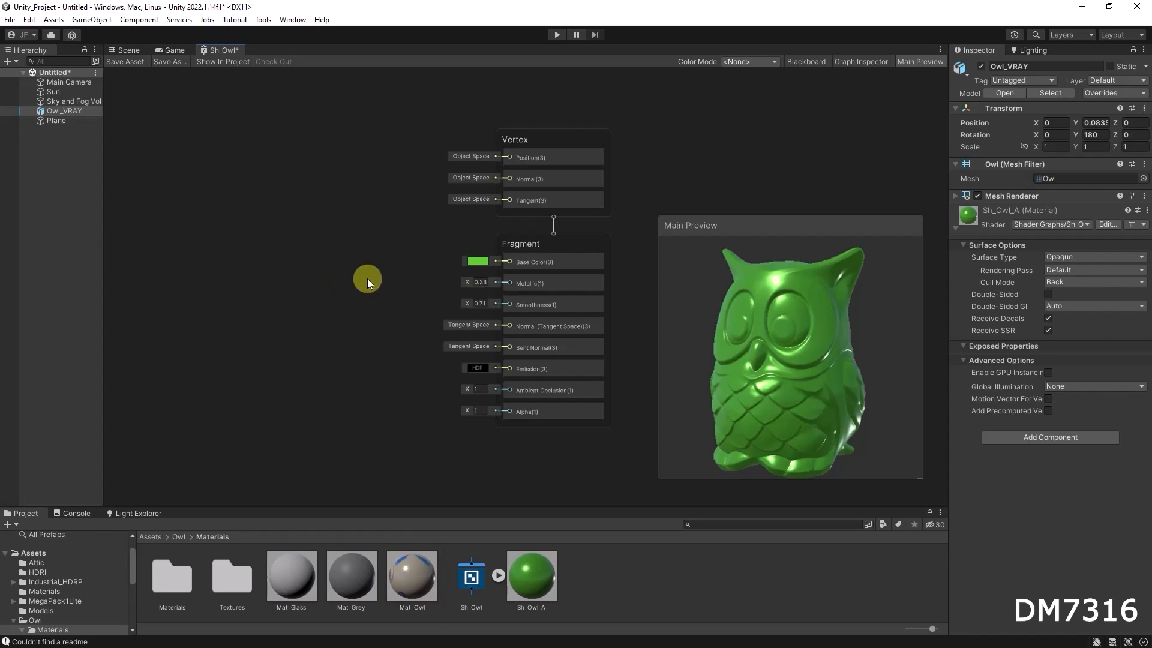
right_click(253, 232)
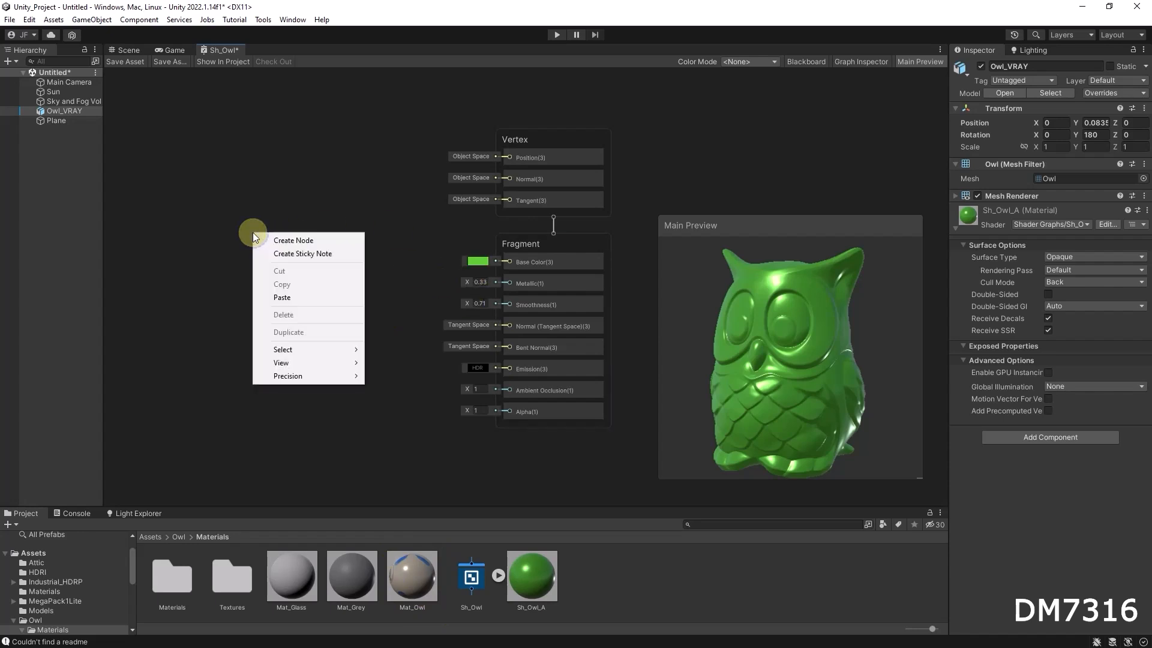
click(289, 241)
text(texture)
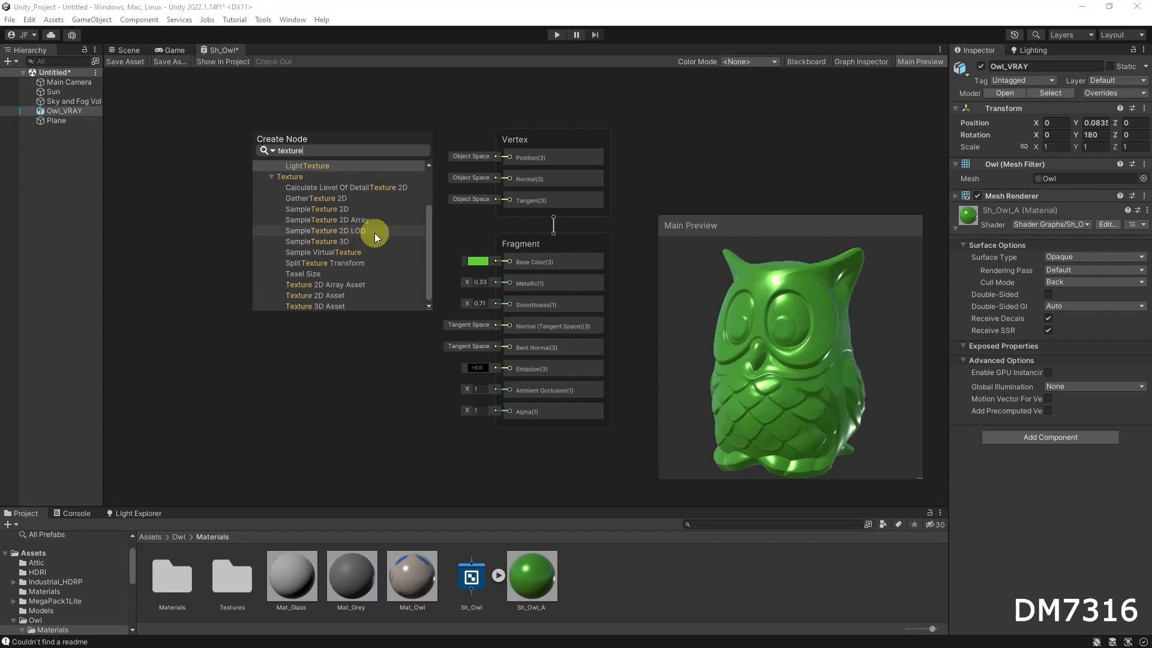
click(429, 230)
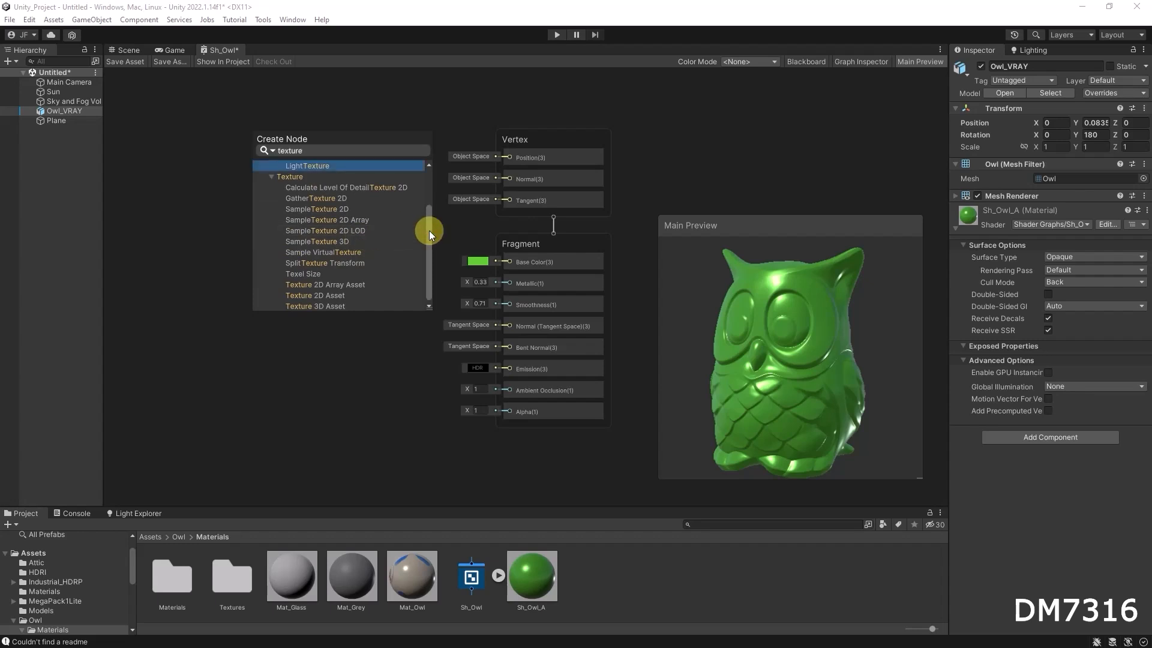
click(350, 150)
text(texture )
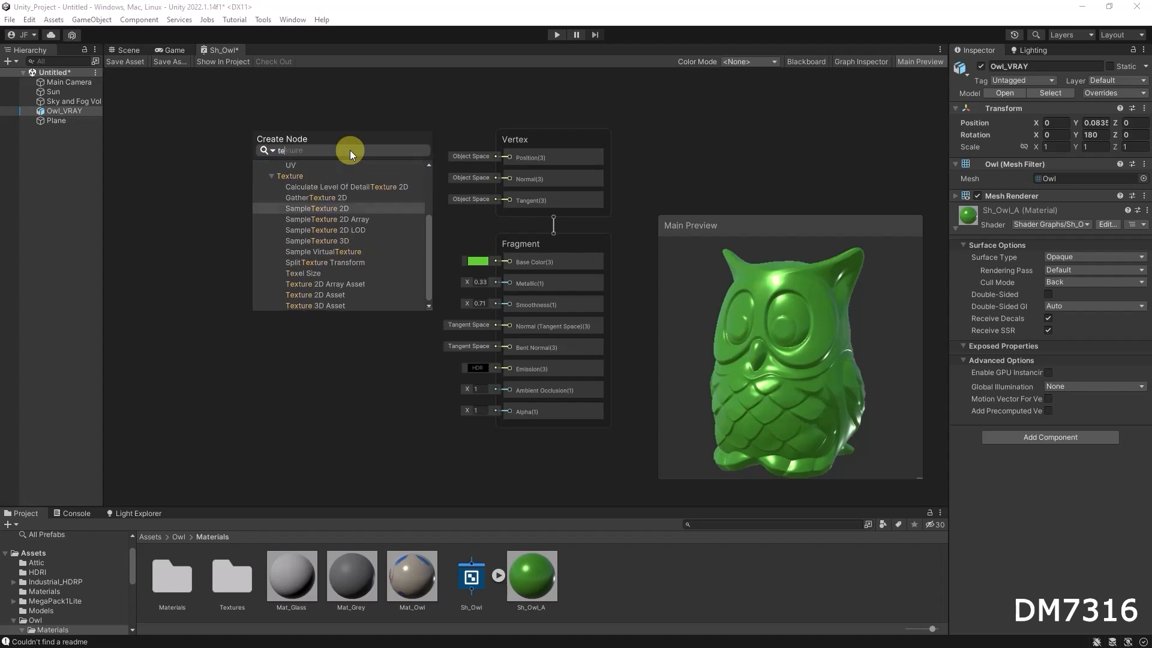
text(2d)
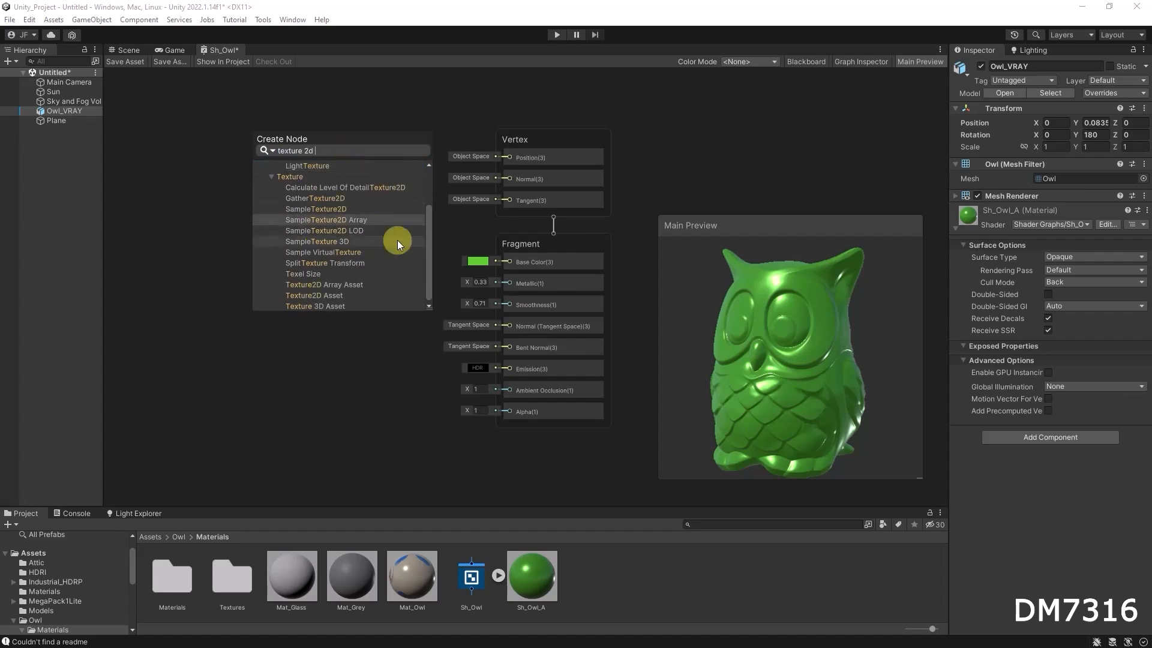
click(430, 243)
mouse_move(430, 265)
mouse_down()
mouse_move(423, 193)
mouse_move(420, 264)
mouse_up()
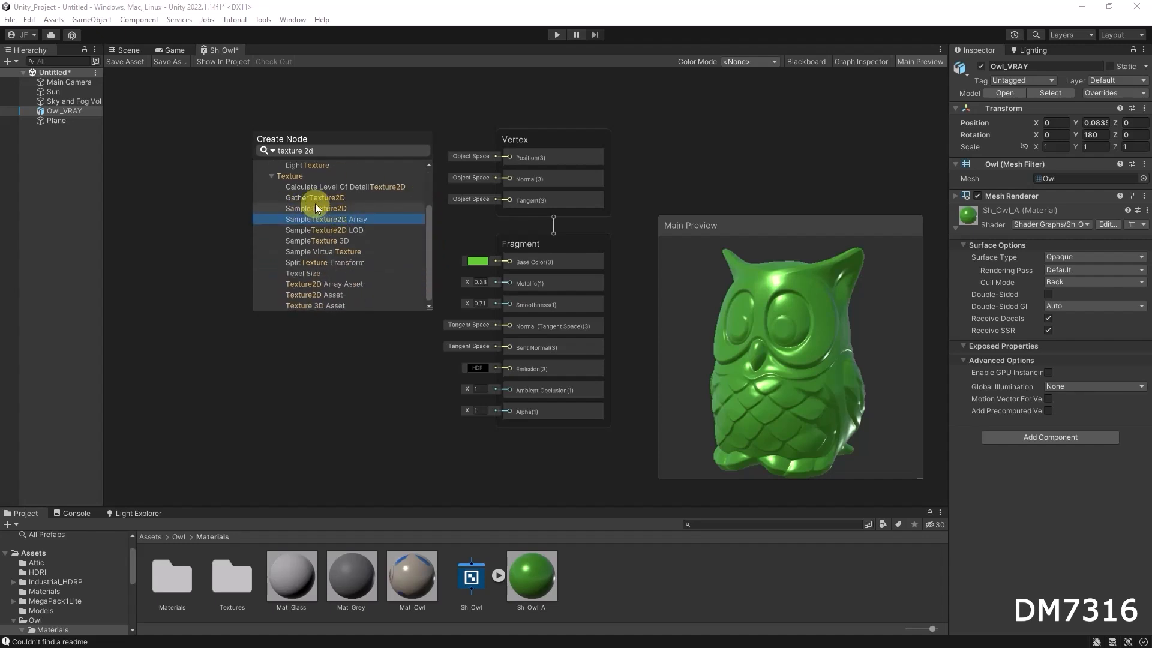
click(332, 210)
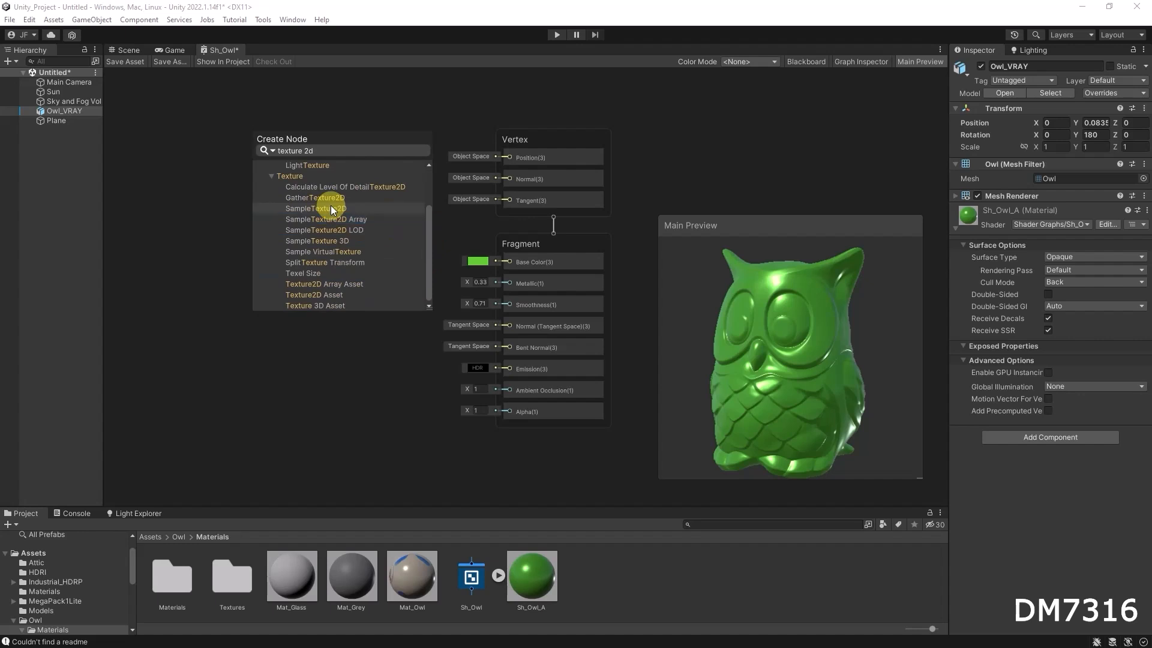
click(331, 209)
click(323, 253)
key(Delete)
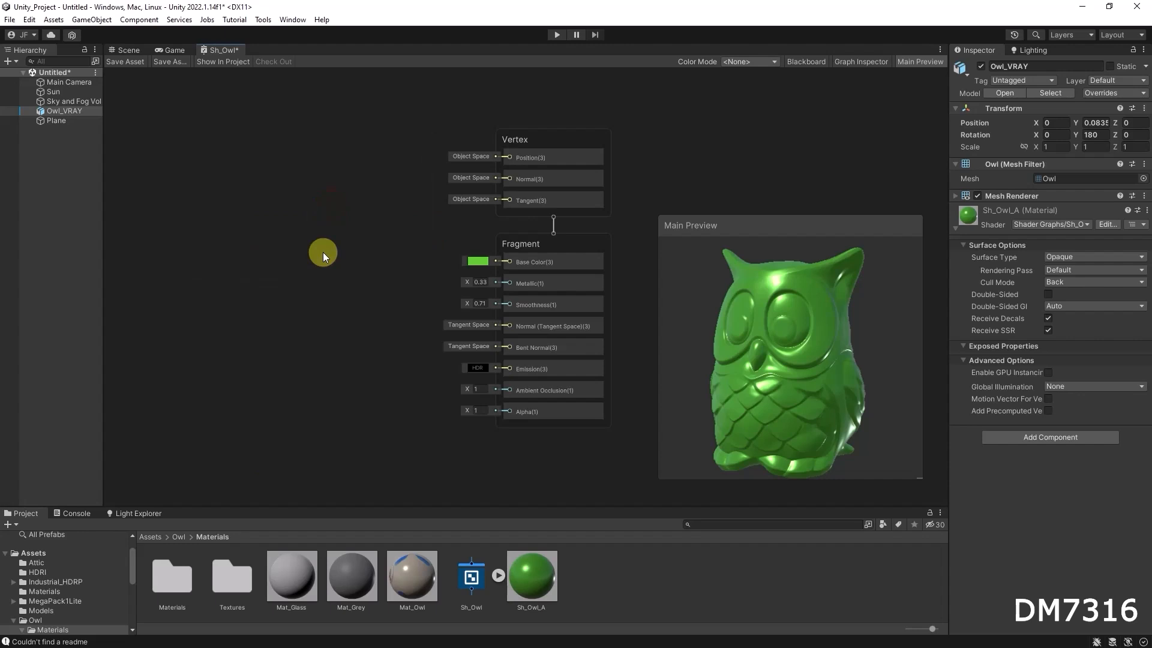
Add a Sample Texture 2D node from the Base Color input, wiring its RGBA output to Base Color, and position it.
drag(509, 261, 285, 251)
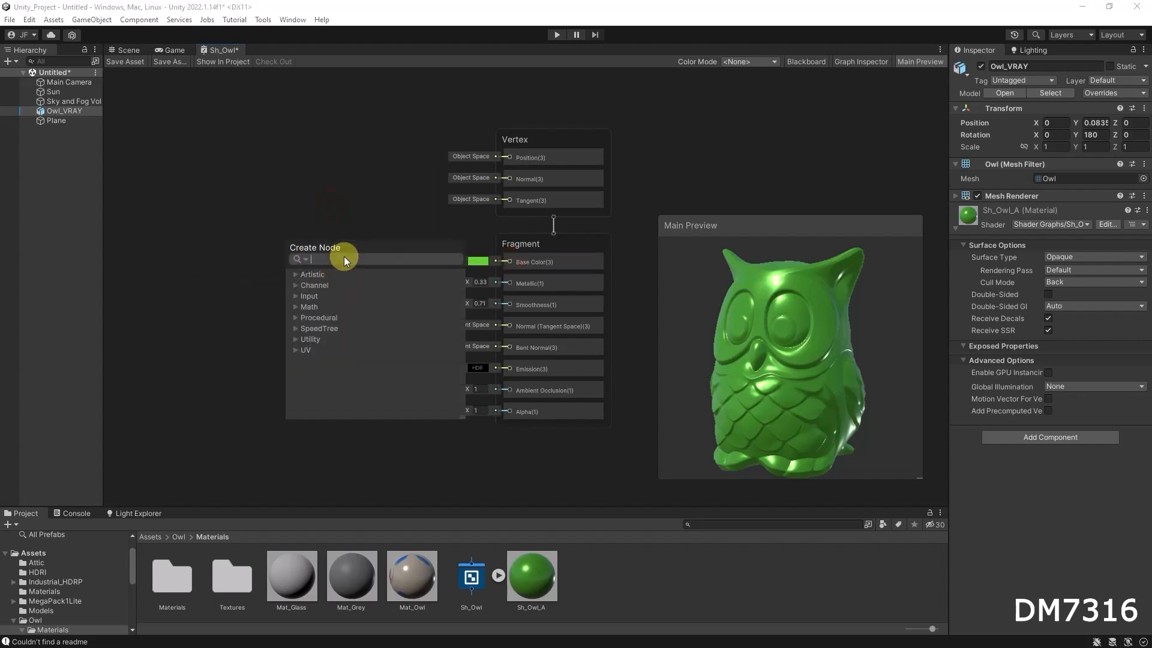
text(texture)
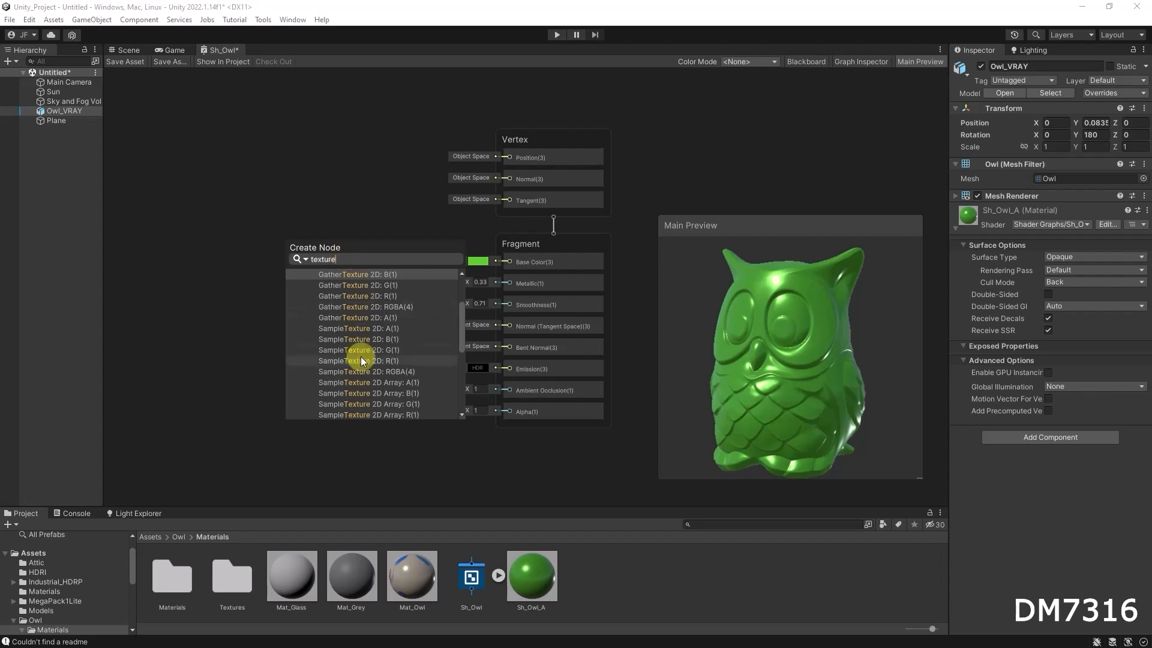
click(406, 370)
drag(254, 239, 328, 245)
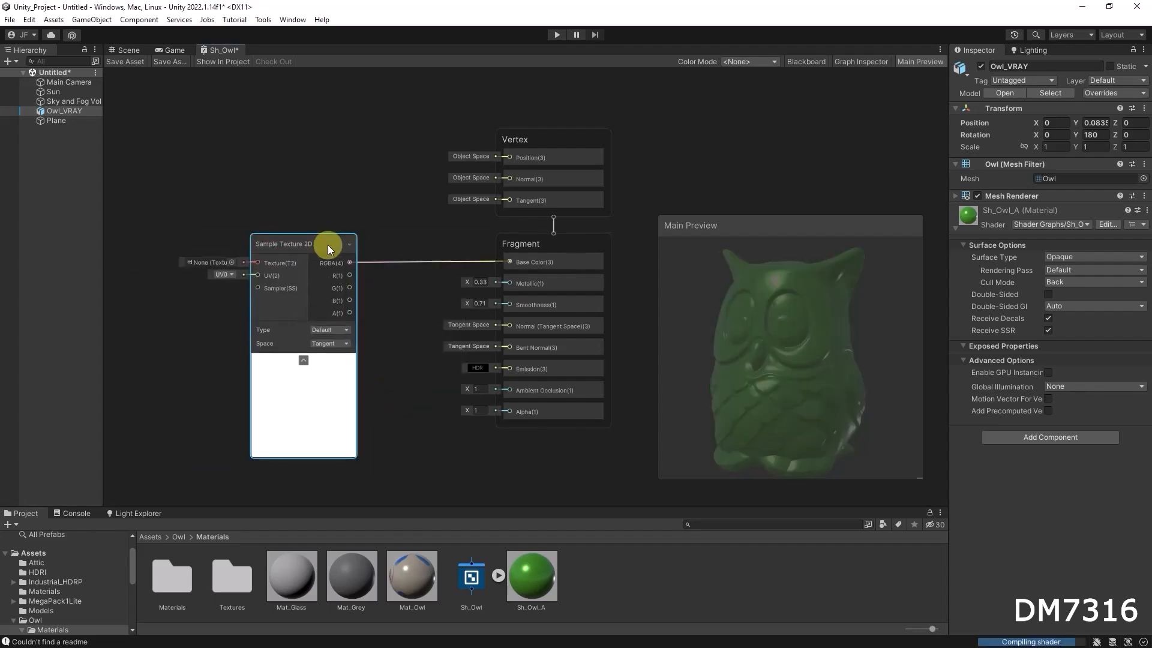
drag(321, 248, 347, 245)
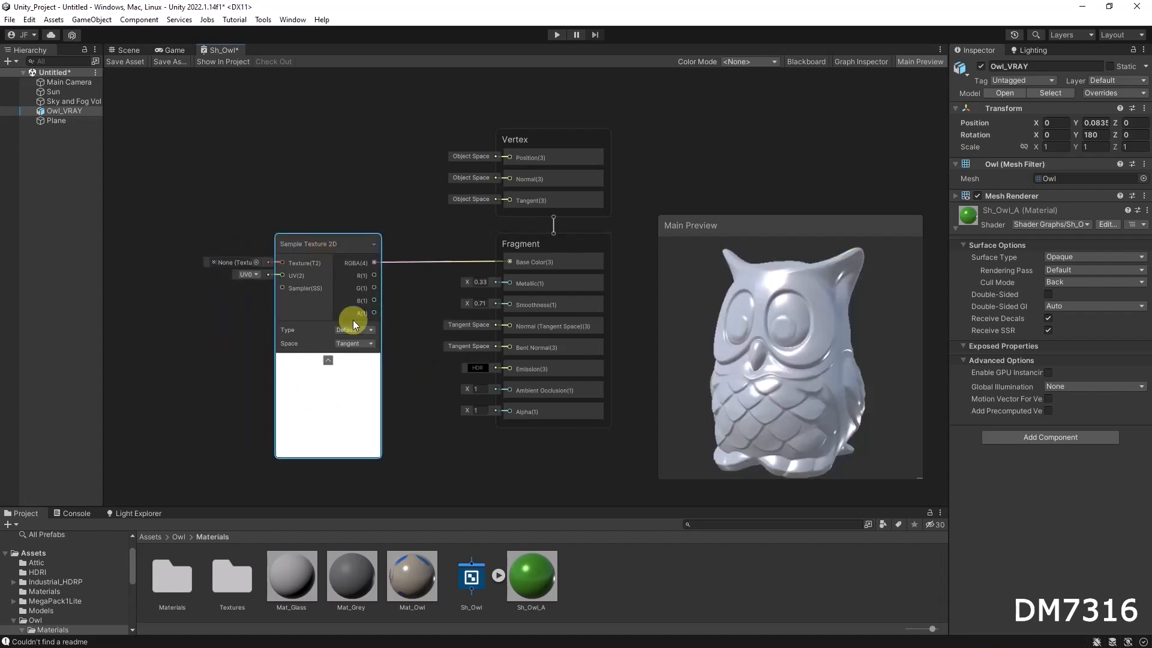
Assign the Barrel_v3 texture to the Sample Texture 2D node and rotate the Main Preview.
click(257, 264)
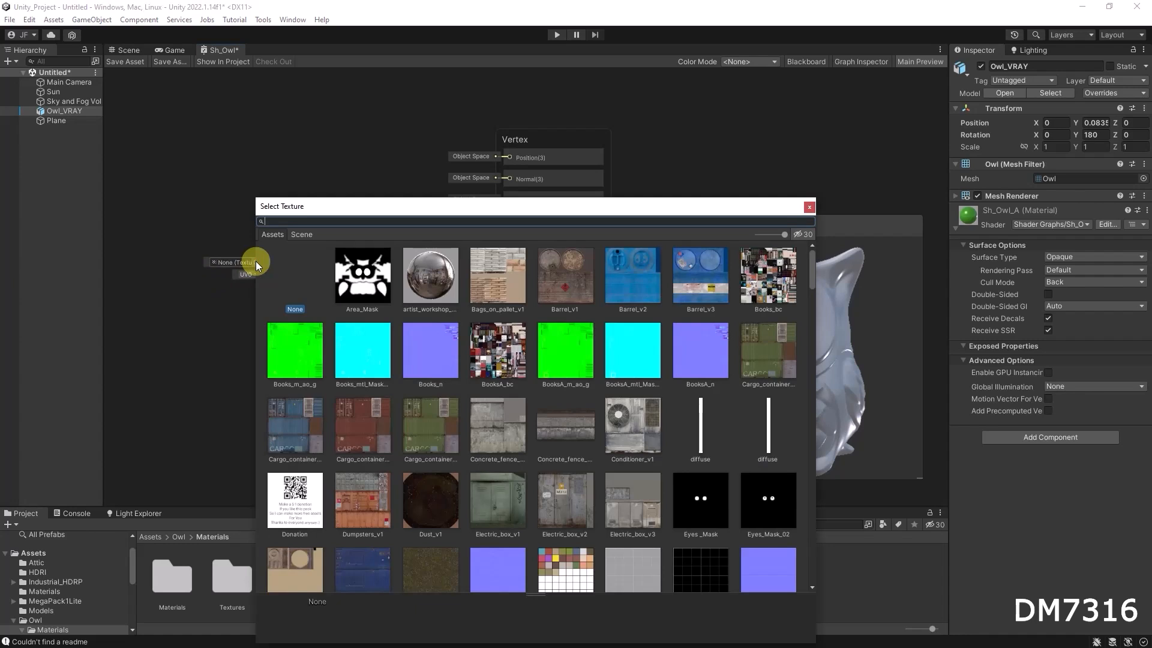
scroll(621, 410, down, 3)
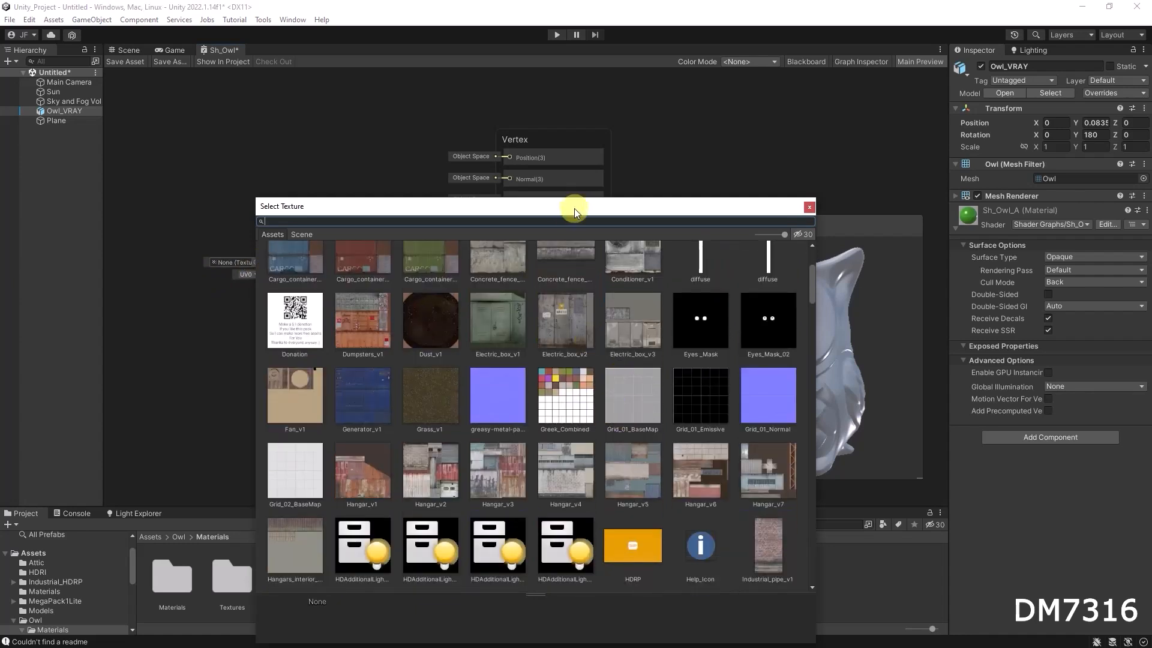
scroll(544, 382, up, 3)
click(647, 276)
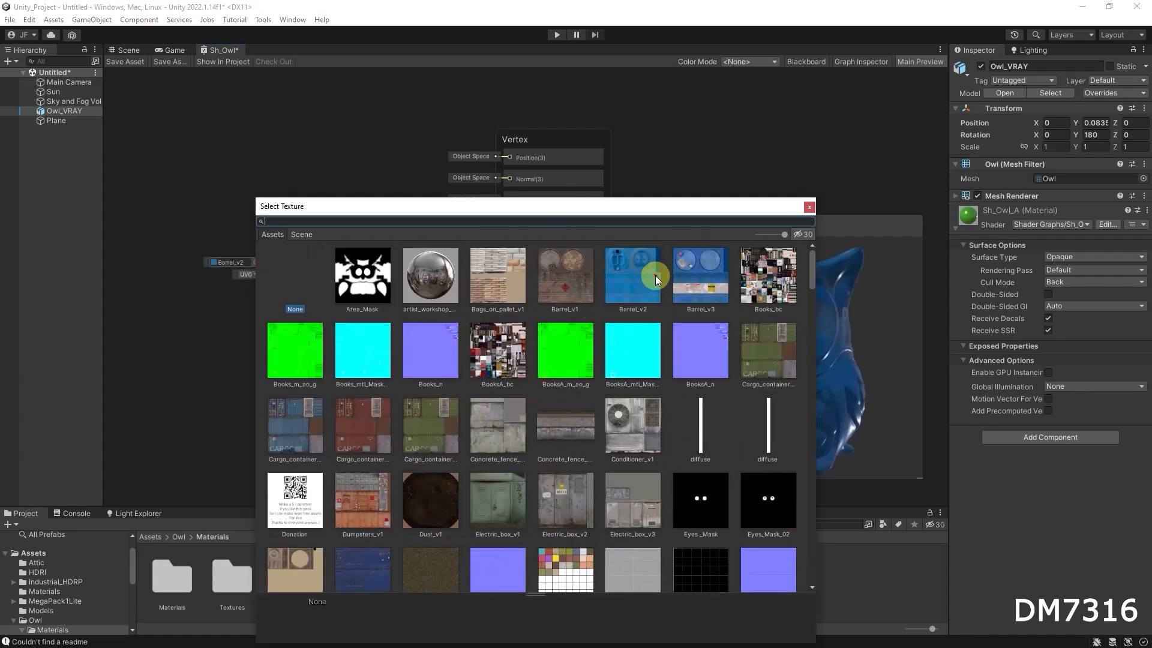
click(720, 275)
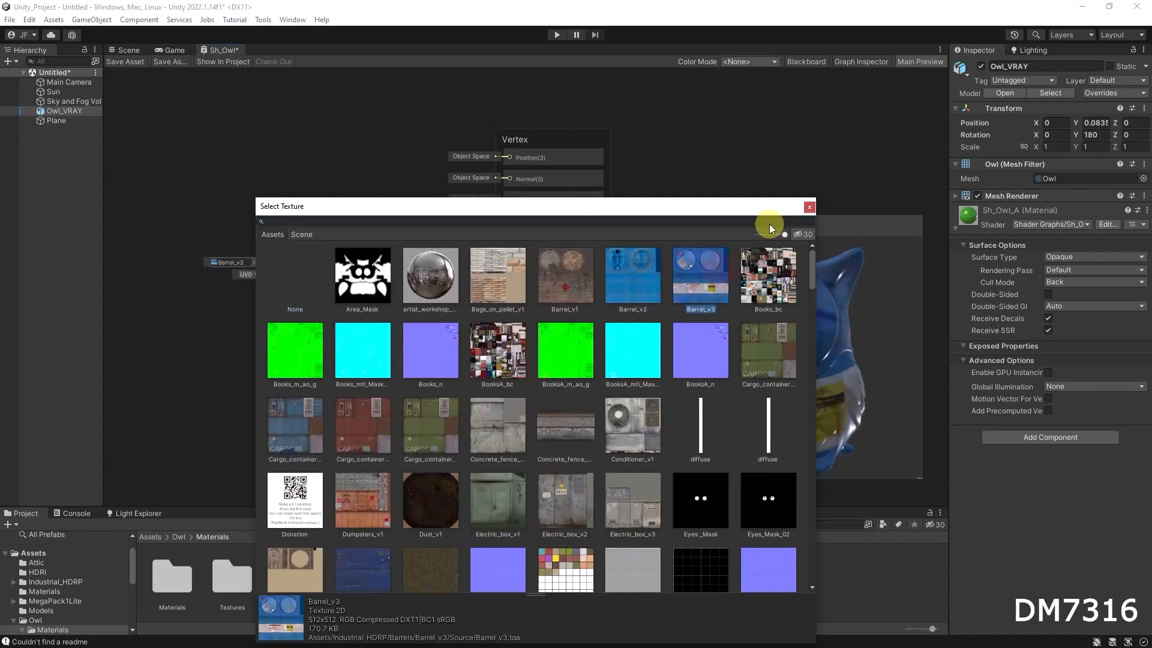
click(808, 207)
drag(778, 346, 853, 359)
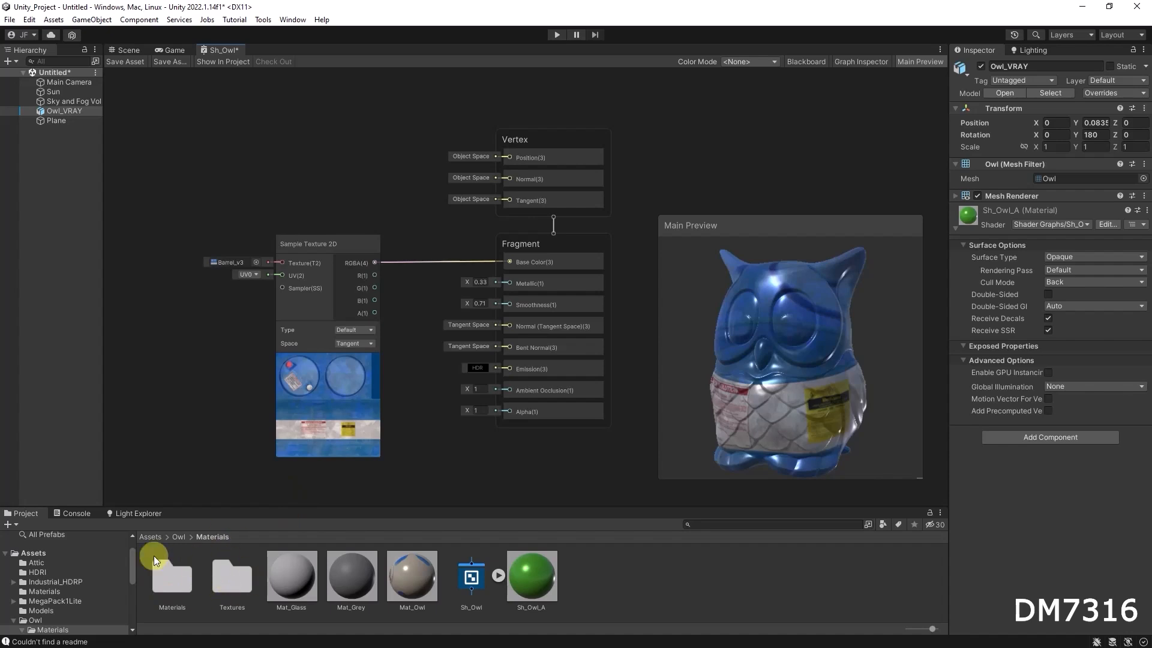
Assign Owl_Colorful_Diff from the Owl Textures folder to the sample node, then delete the node.
double_click(243, 574)
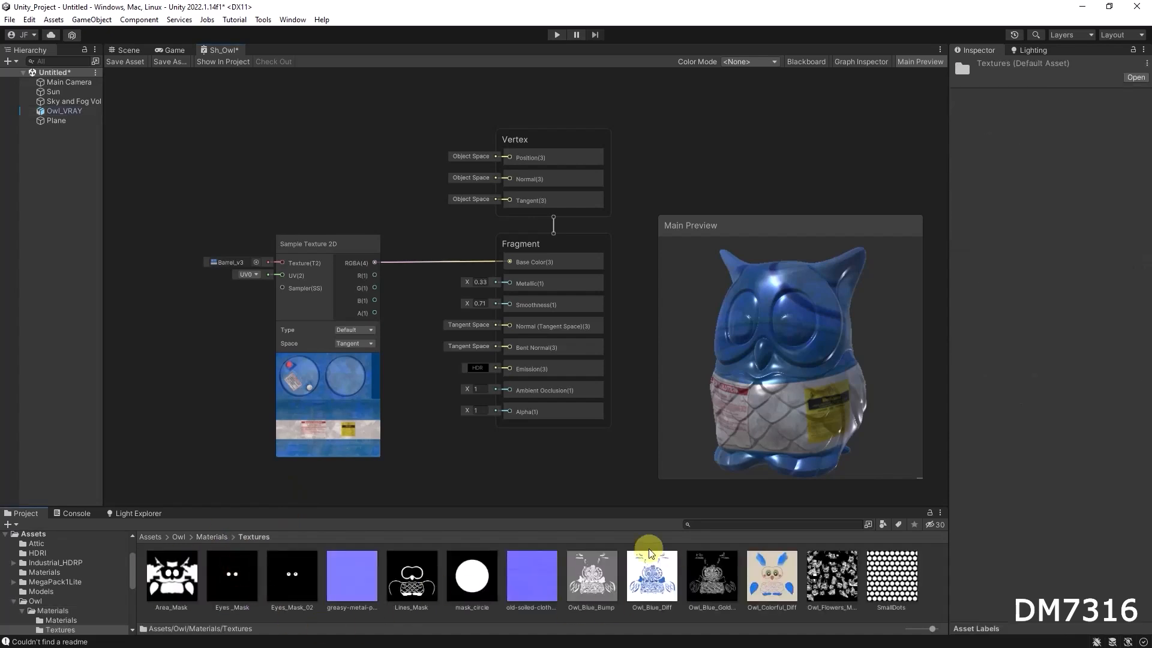
click(778, 579)
drag(778, 579, 228, 264)
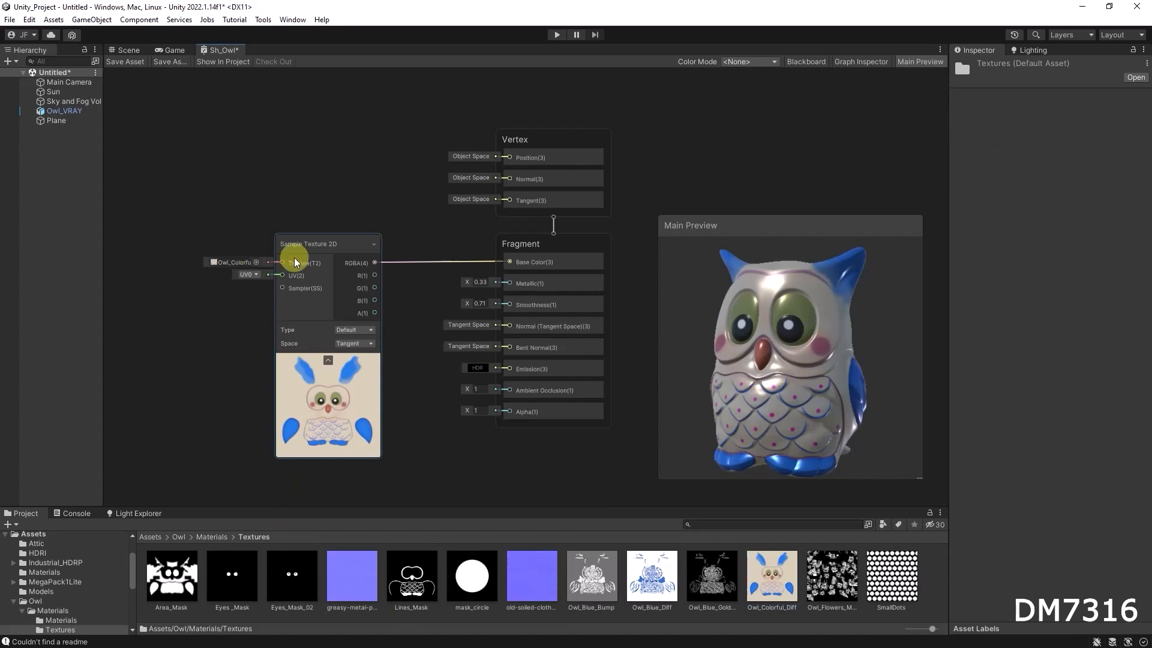
click(314, 244)
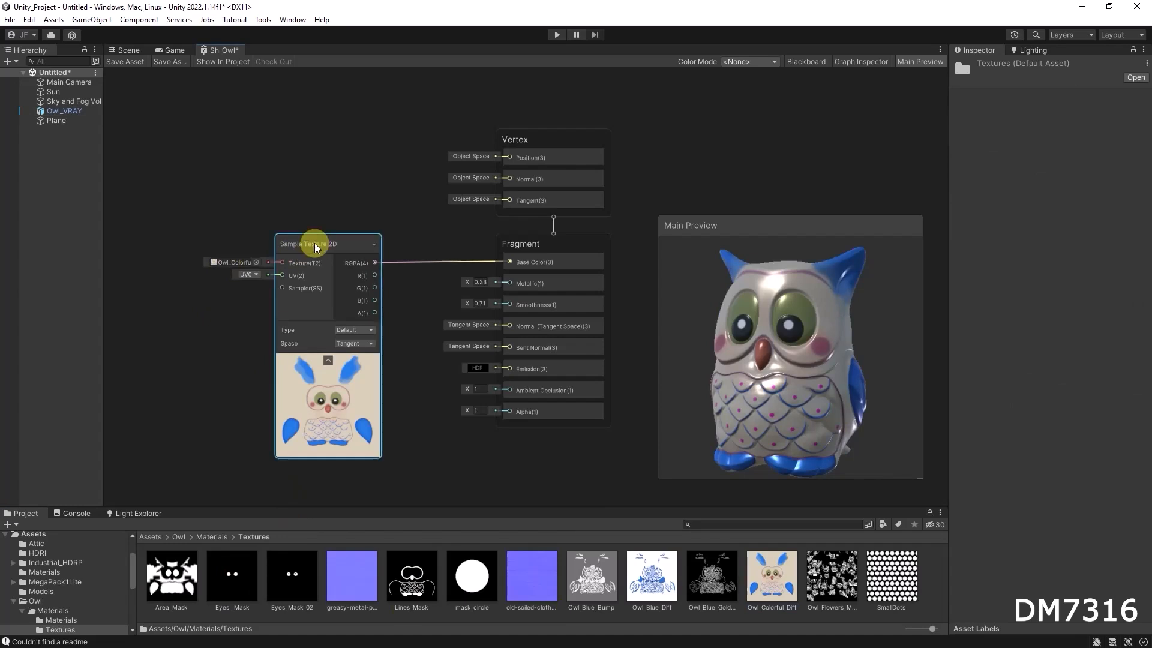
key(Delete)
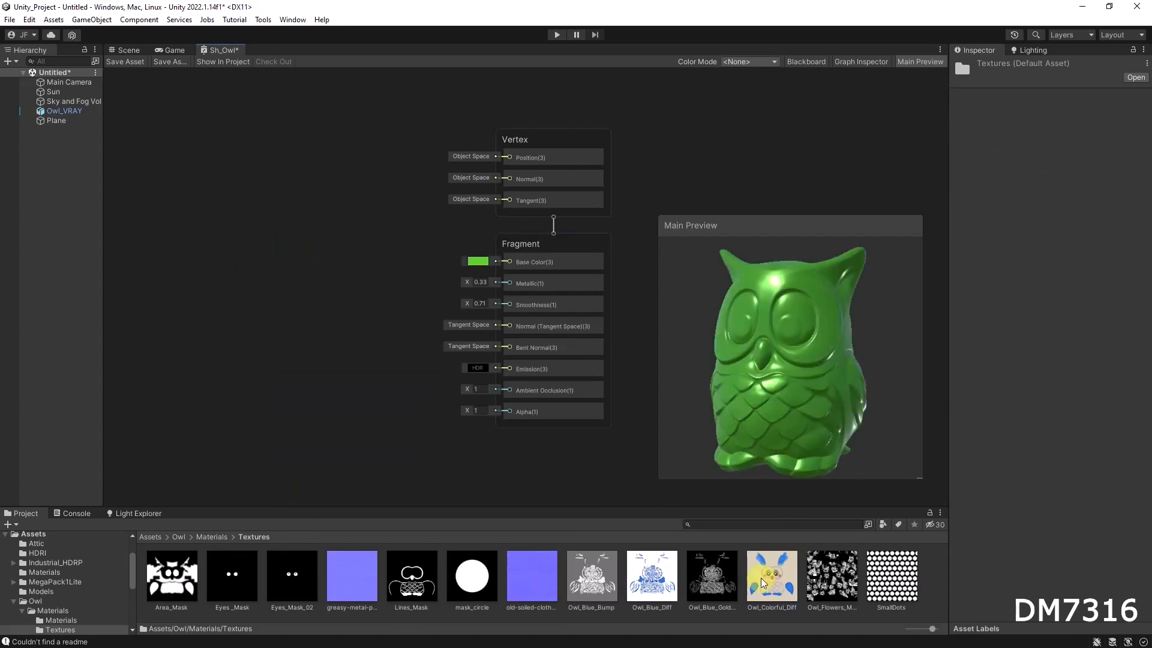
Drop the Owl_Colorful_Diff texture into the graph as a sample node, wire its RGBA to Base Color, and position it.
drag(778, 582, 300, 309)
drag(368, 322, 512, 262)
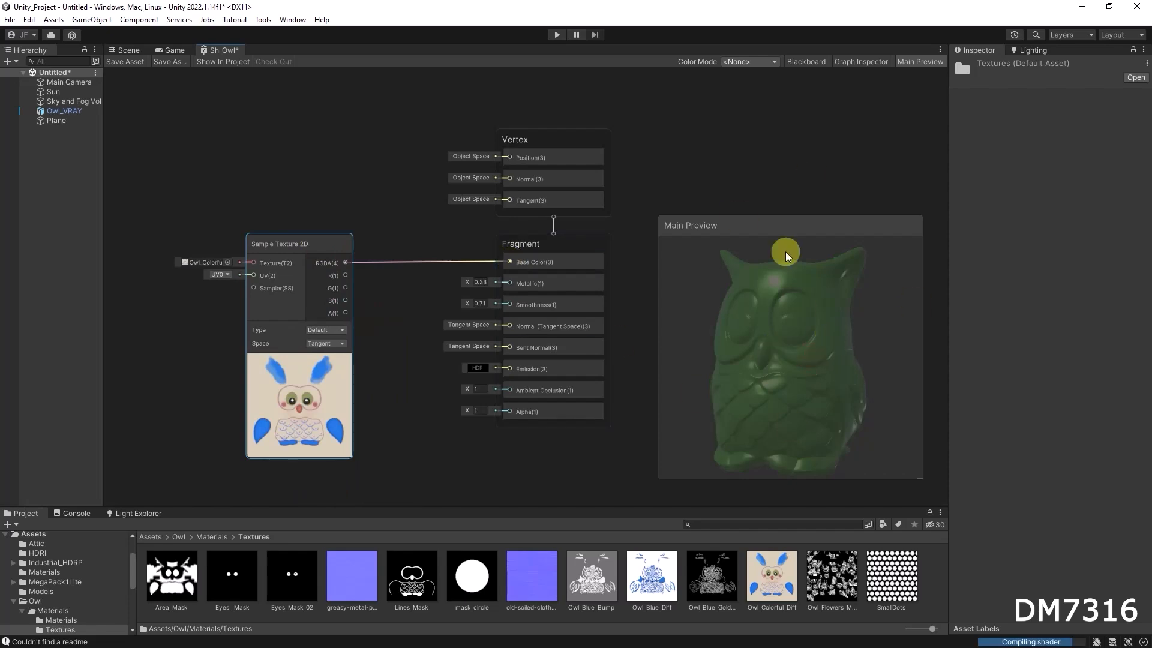
drag(324, 243, 333, 243)
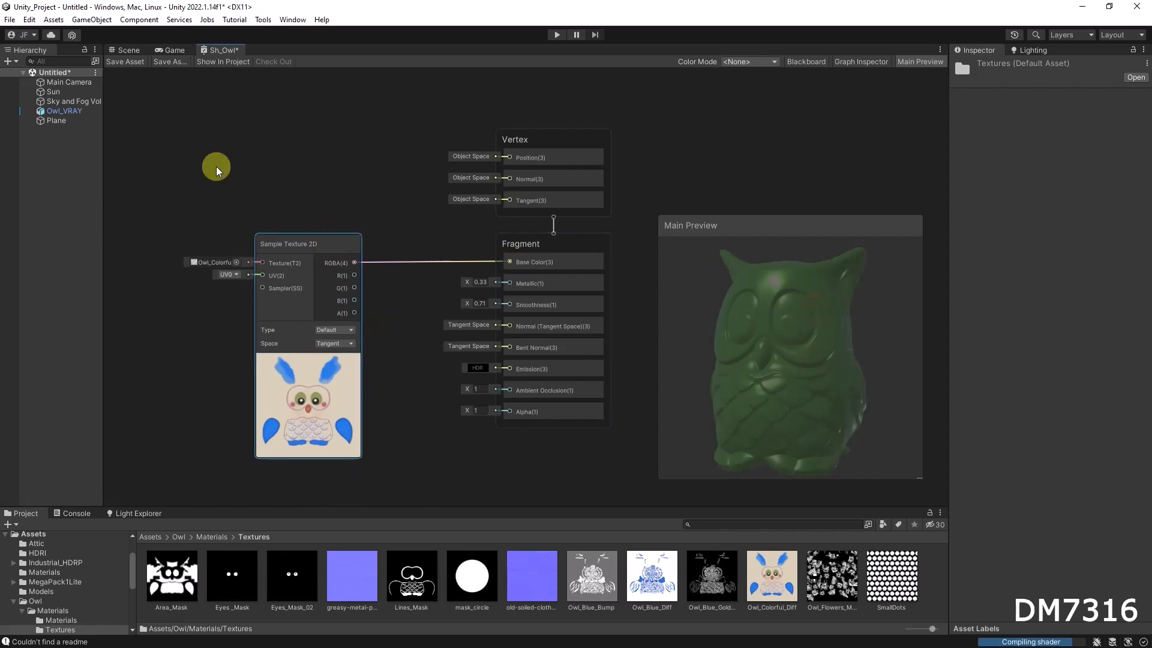
Save the shader graph asset and inspect the textured owl in the Scene view.
click(124, 62)
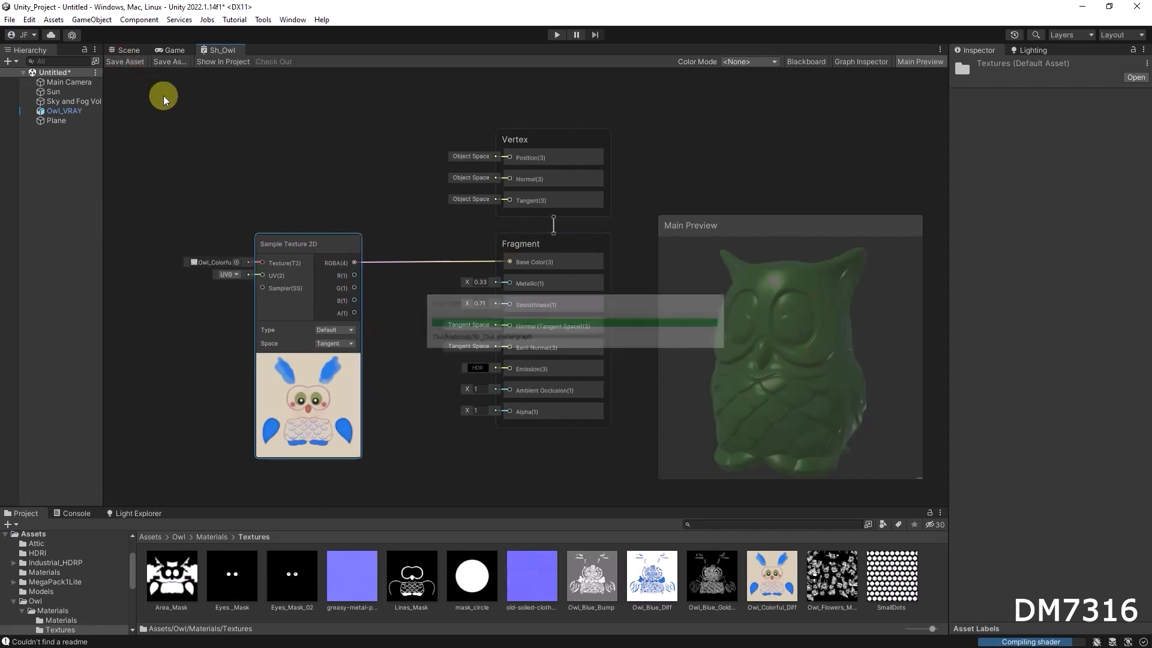
click(126, 51)
mouse_move(578, 303)
alt+mouse_down()
mouse_move(604, 283)
mouse_move(574, 315)
alt+mouse_up()
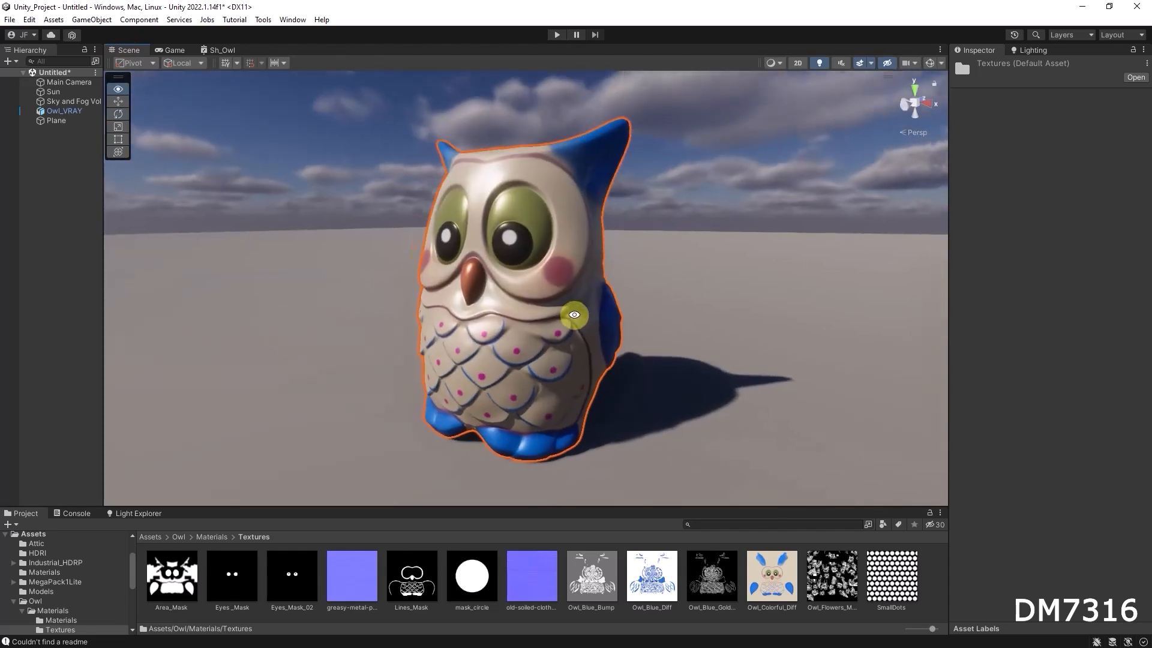
Reposition the Sample Texture 2D node and collapse its texture preview.
click(220, 49)
click(311, 382)
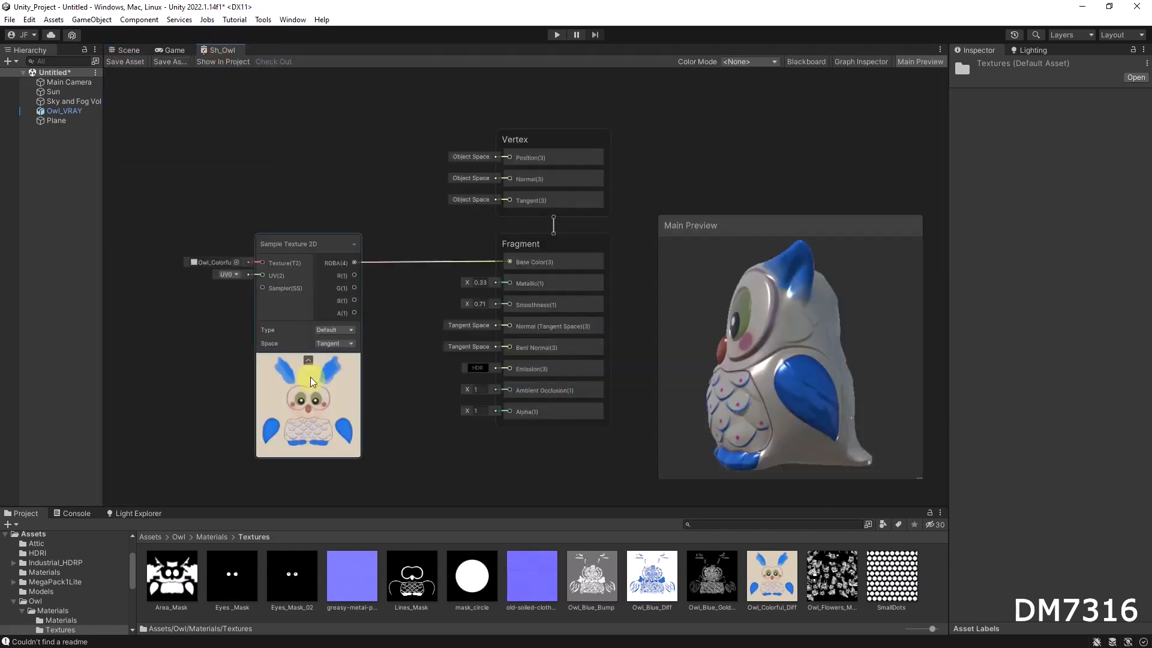
click(394, 321)
drag(325, 248, 315, 244)
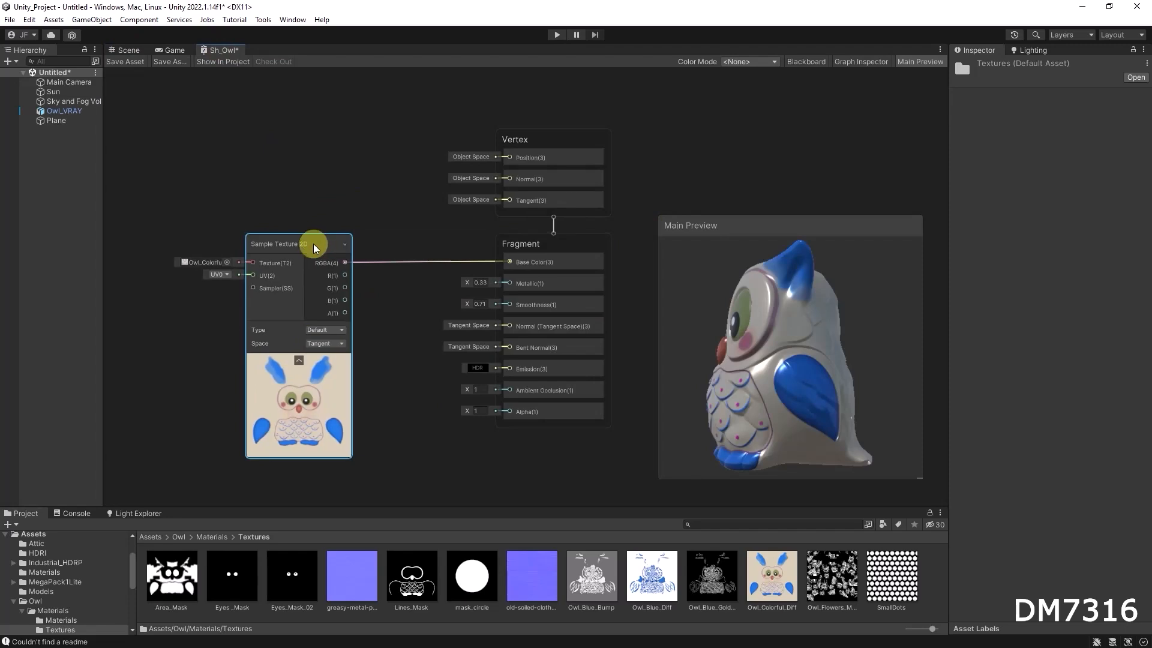
click(299, 360)
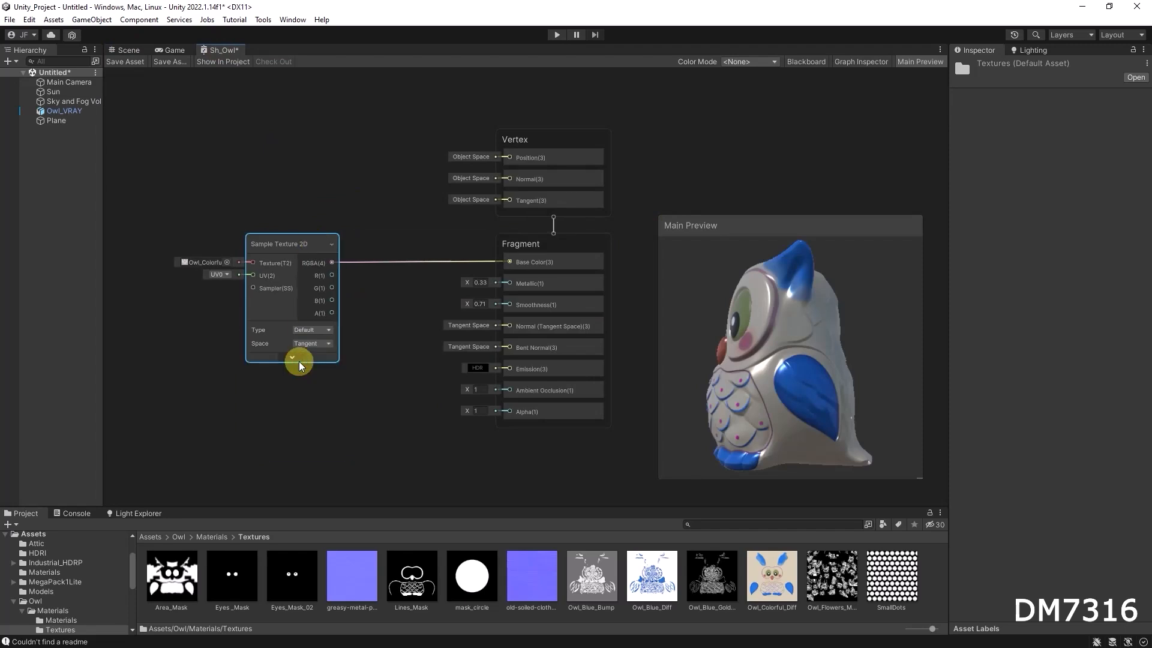
Hide the unused ports of the base color Sample Texture 2D node and move it closer to the Fragment block.
click(332, 245)
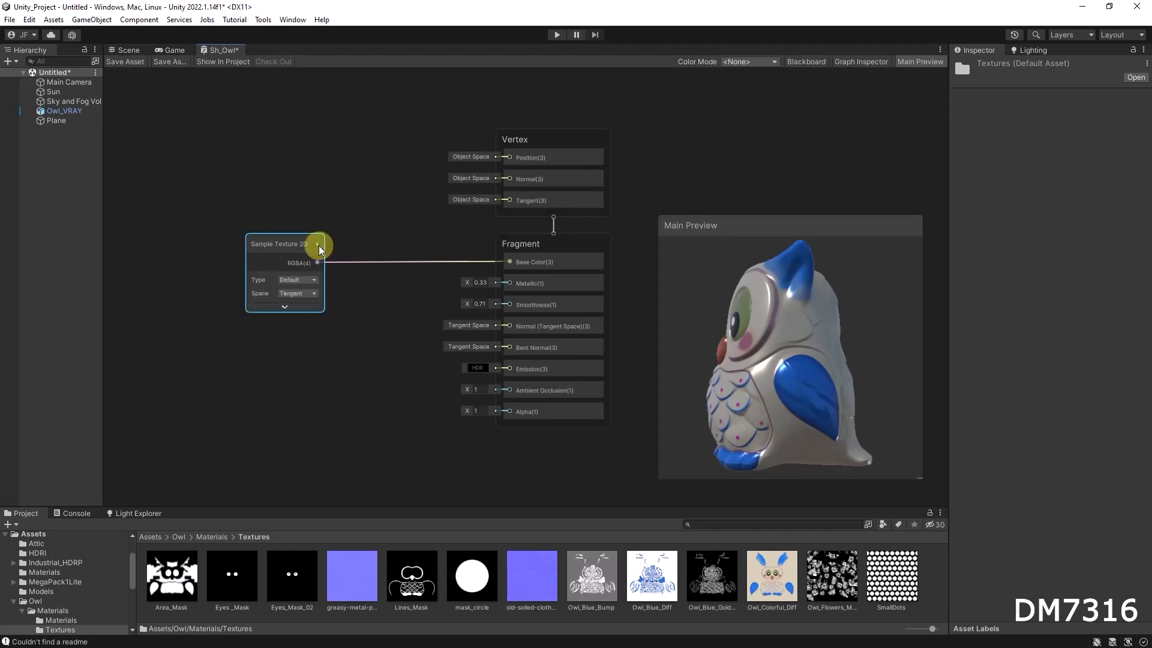
click(319, 245)
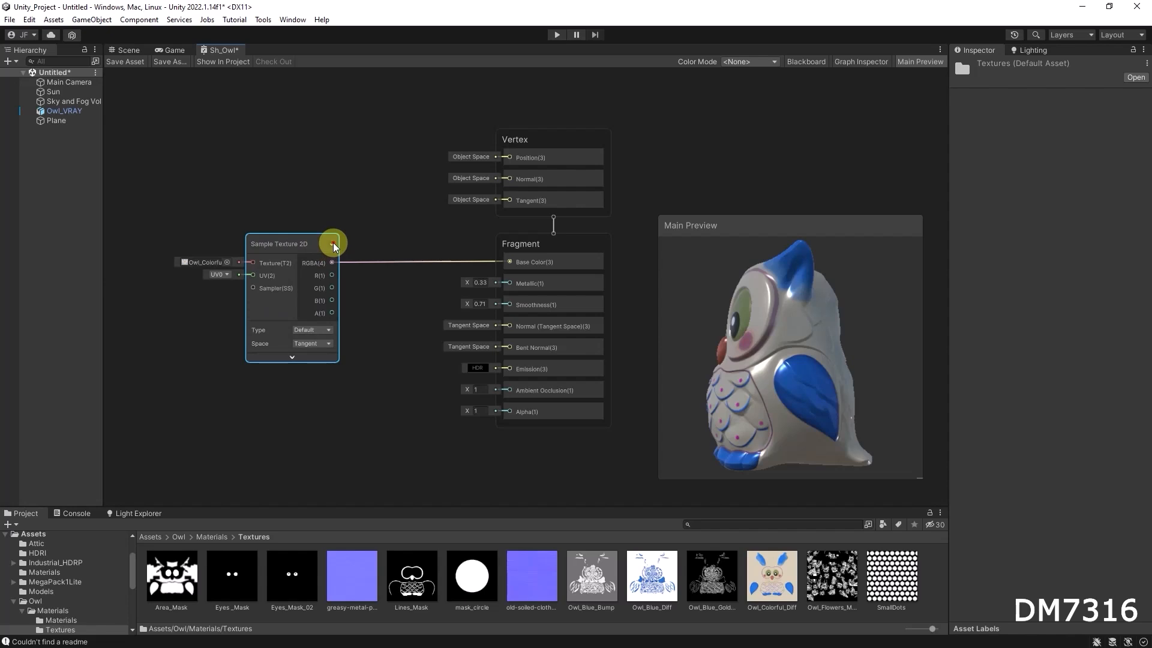
click(333, 245)
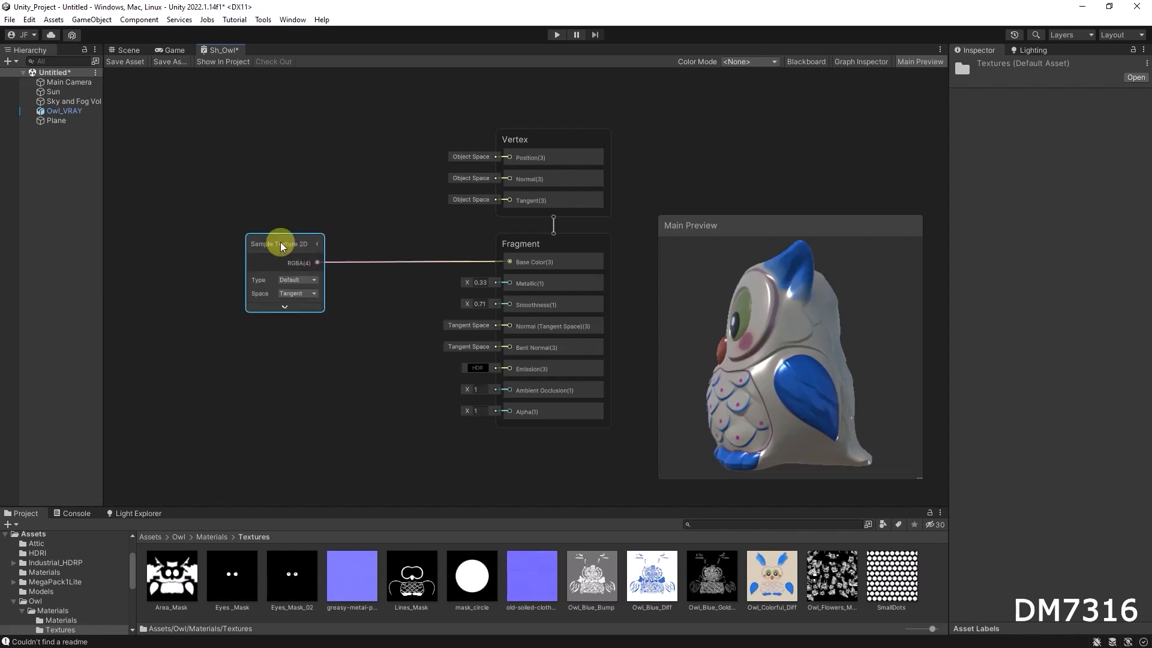
drag(280, 246, 309, 246)
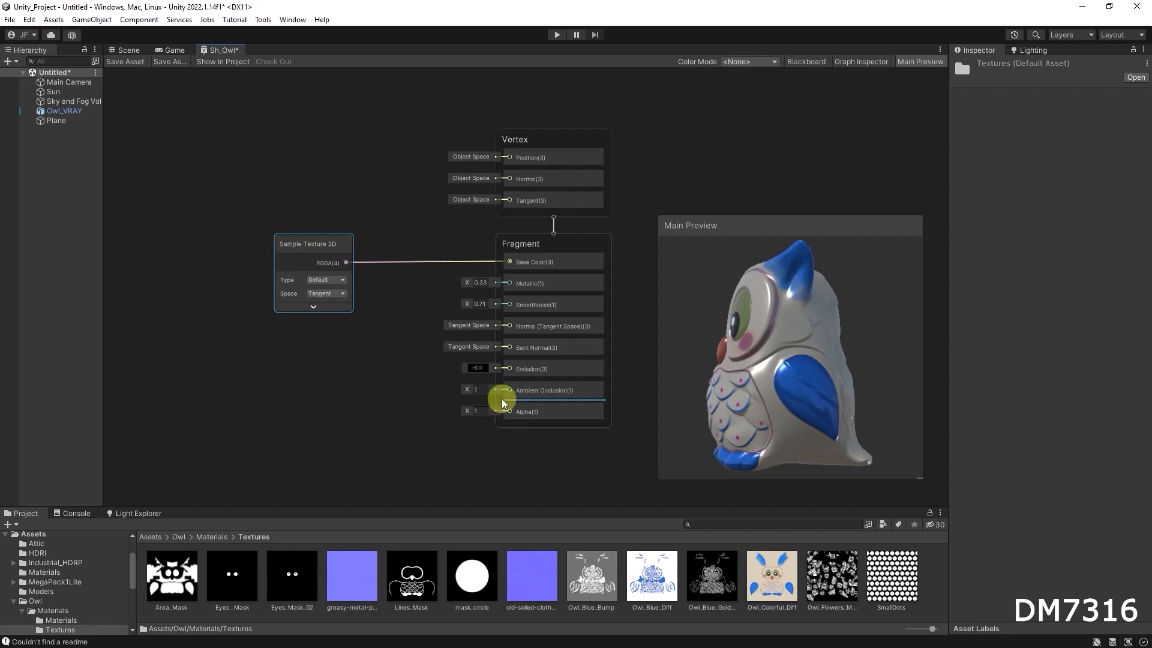
drag(296, 246, 299, 230)
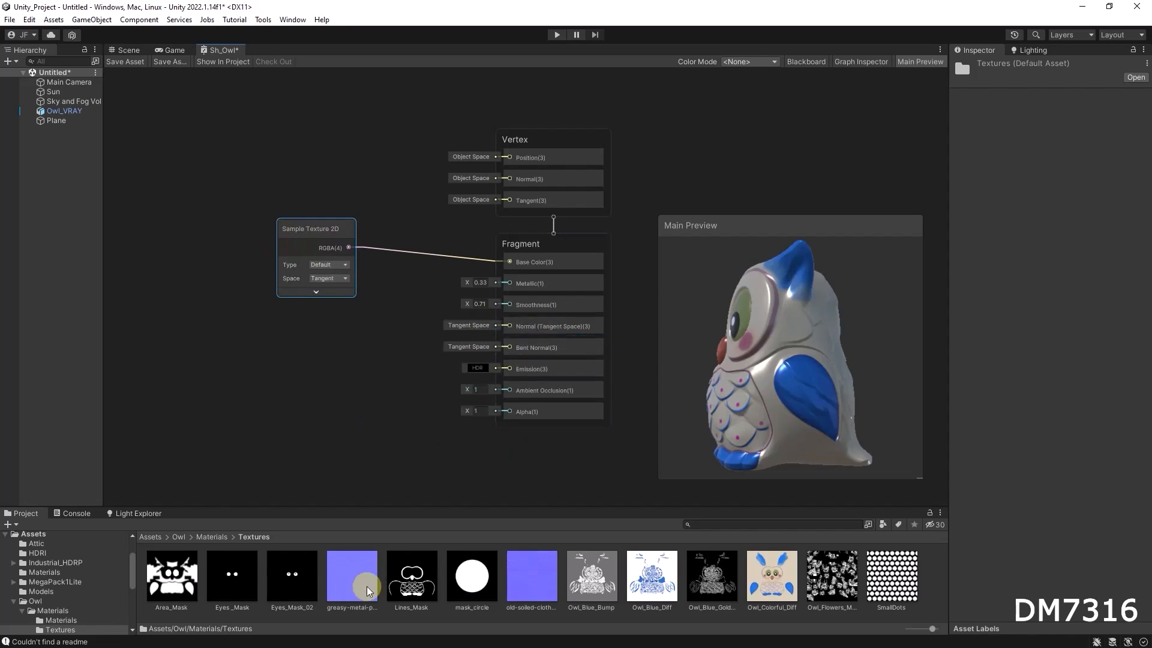
Drop the greasy-metal texture onto the Normal (Tangent Space) input as a new sample node, then reposition it and collapse its preview.
drag(531, 577, 509, 327)
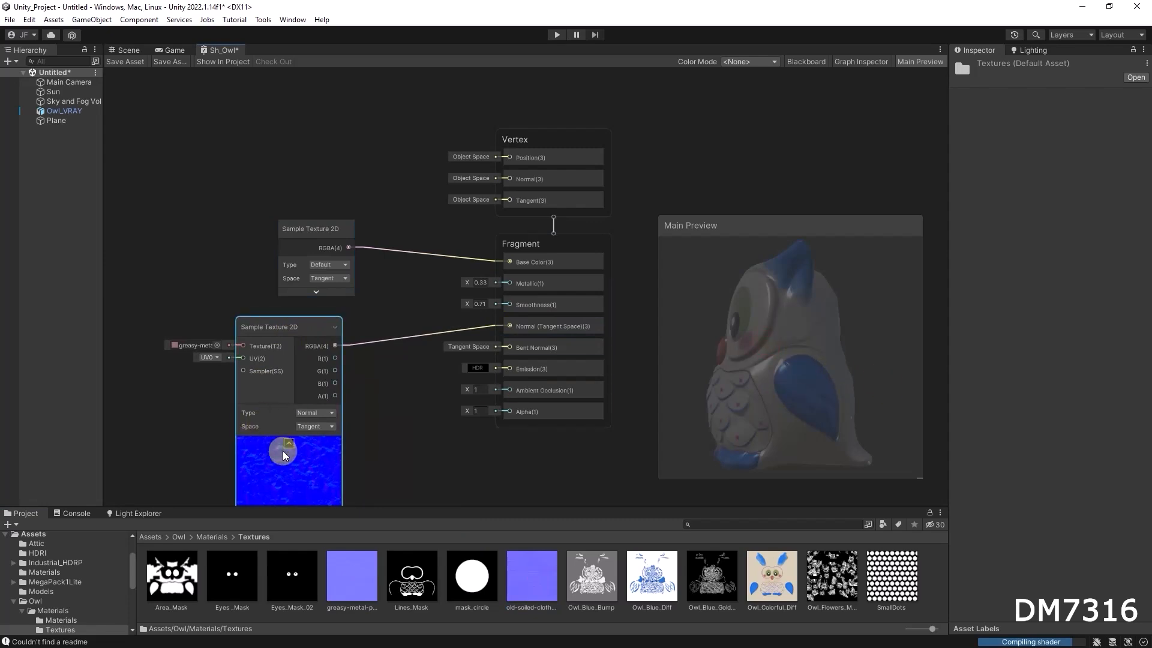
drag(304, 326, 337, 327)
click(310, 440)
Inspect the owl's new surface normals in the Main Preview by rotating and zooming the model.
drag(807, 369, 920, 376)
drag(741, 349, 799, 355)
drag(721, 348, 828, 339)
scroll(783, 311, up, 3)
scroll(783, 311, up, 4)
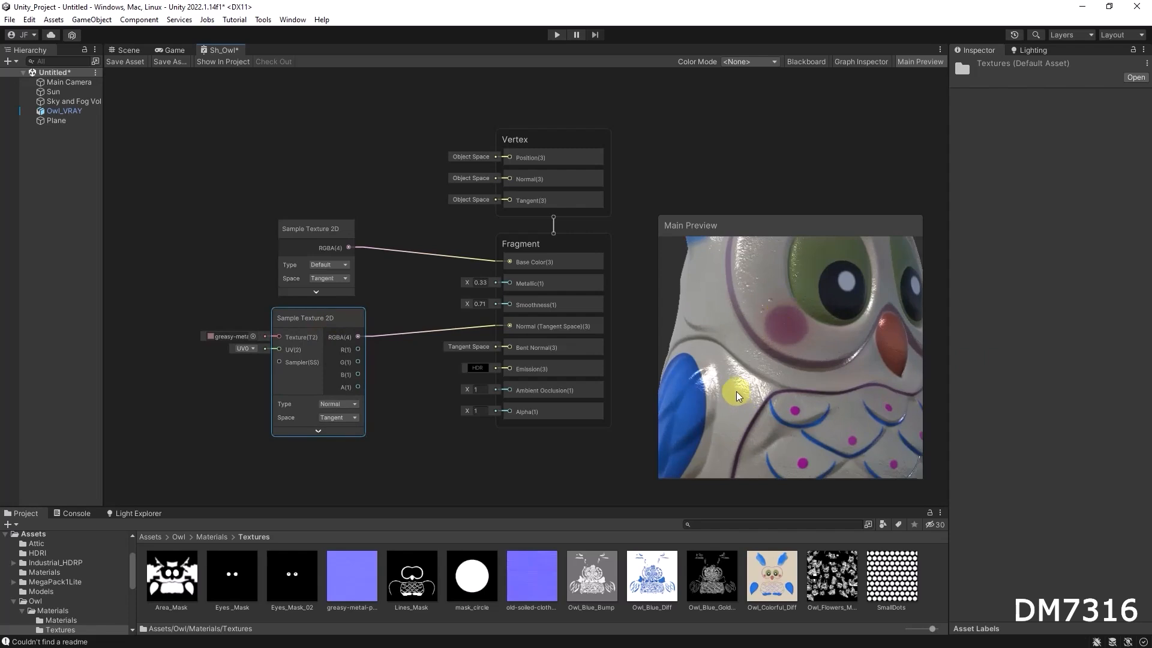
scroll(800, 363, up, 2)
drag(799, 363, 786, 356)
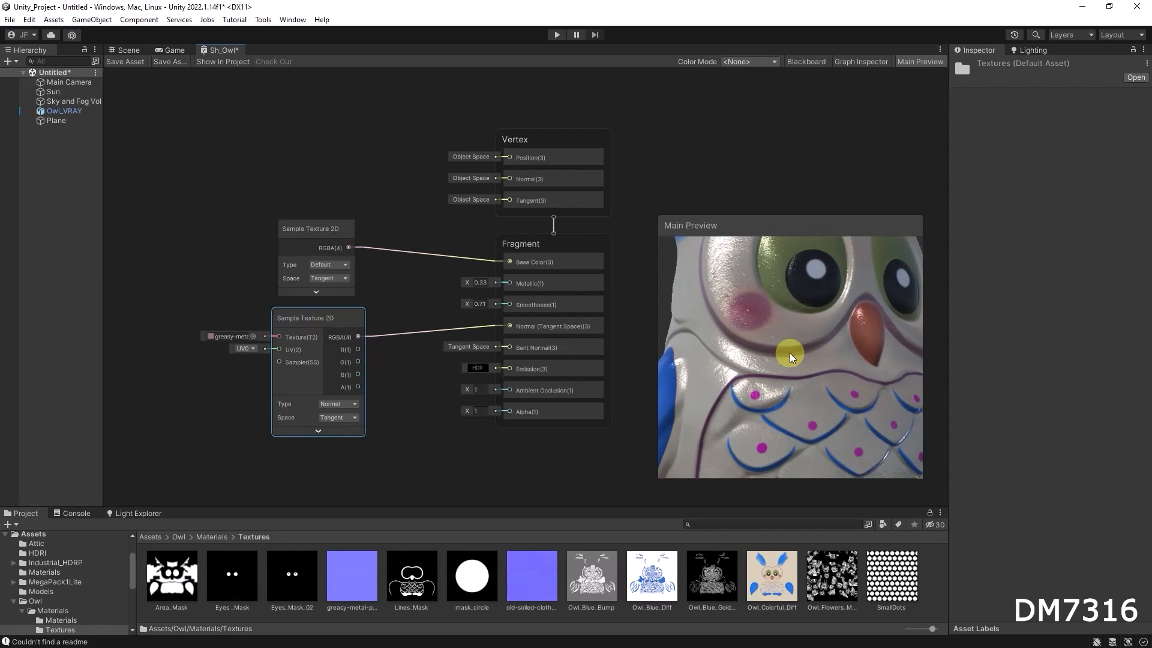
drag(800, 367, 781, 411)
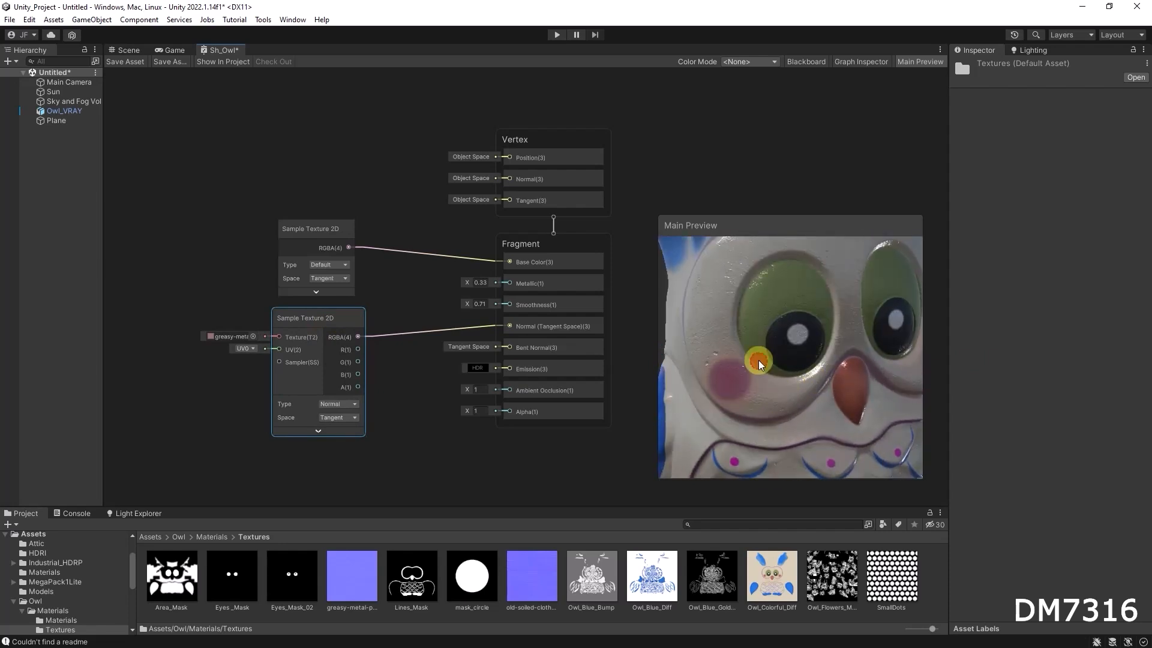
drag(797, 368, 778, 367)
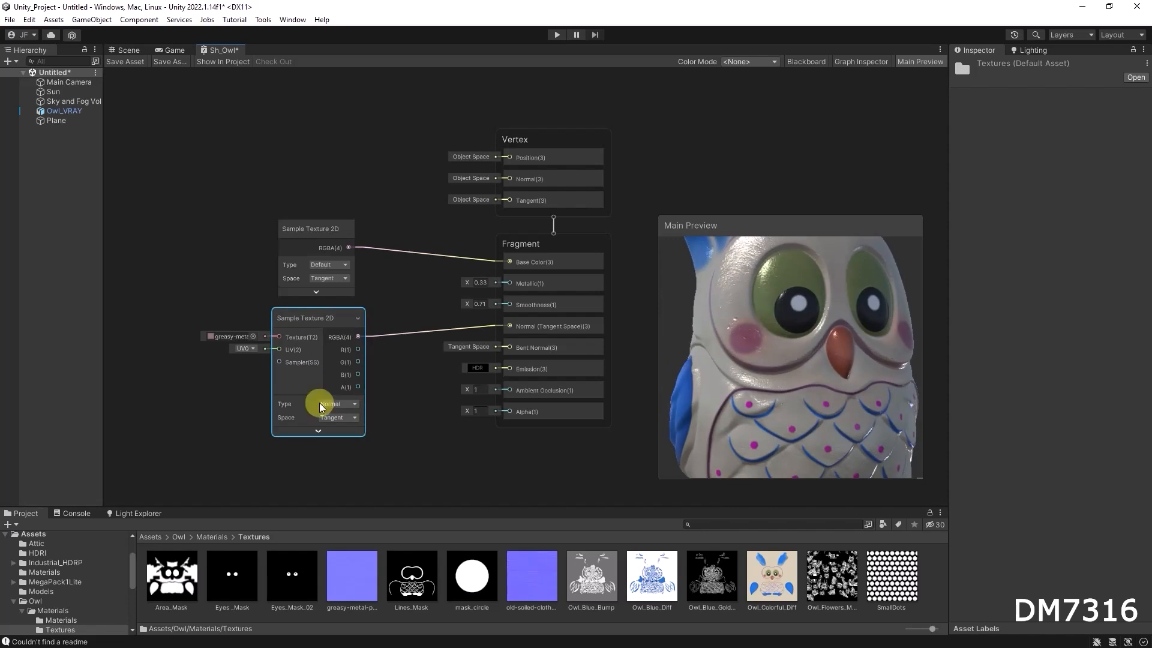
Move the normal-map Sample Texture 2D node further left to make room.
drag(312, 325, 233, 317)
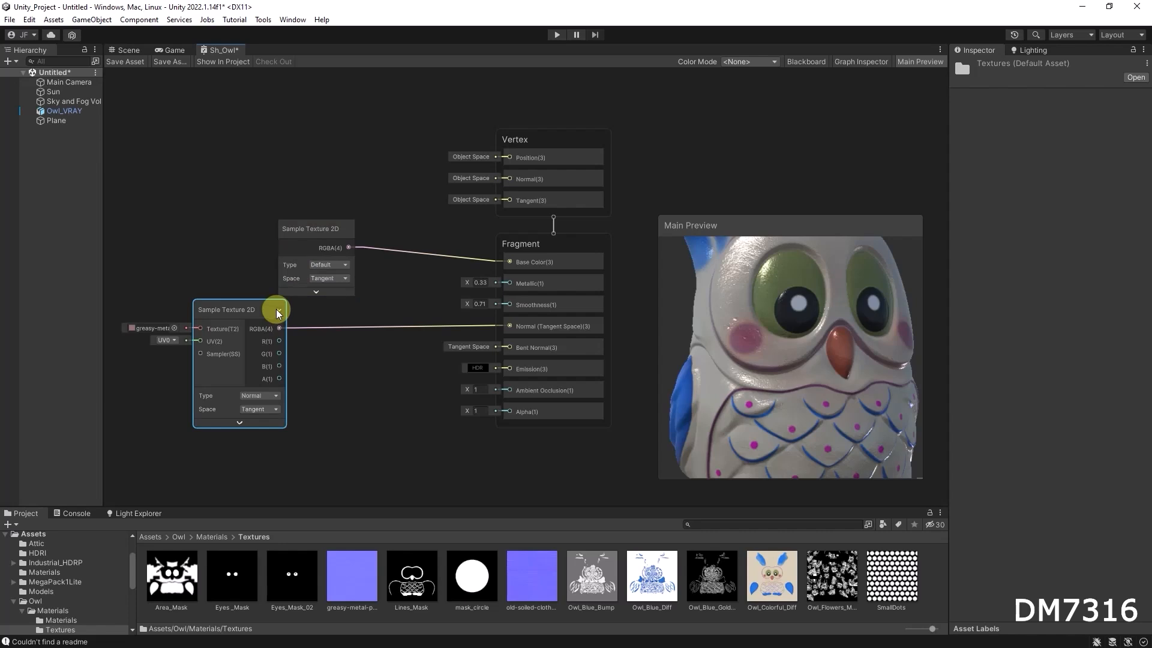
drag(257, 307, 242, 329)
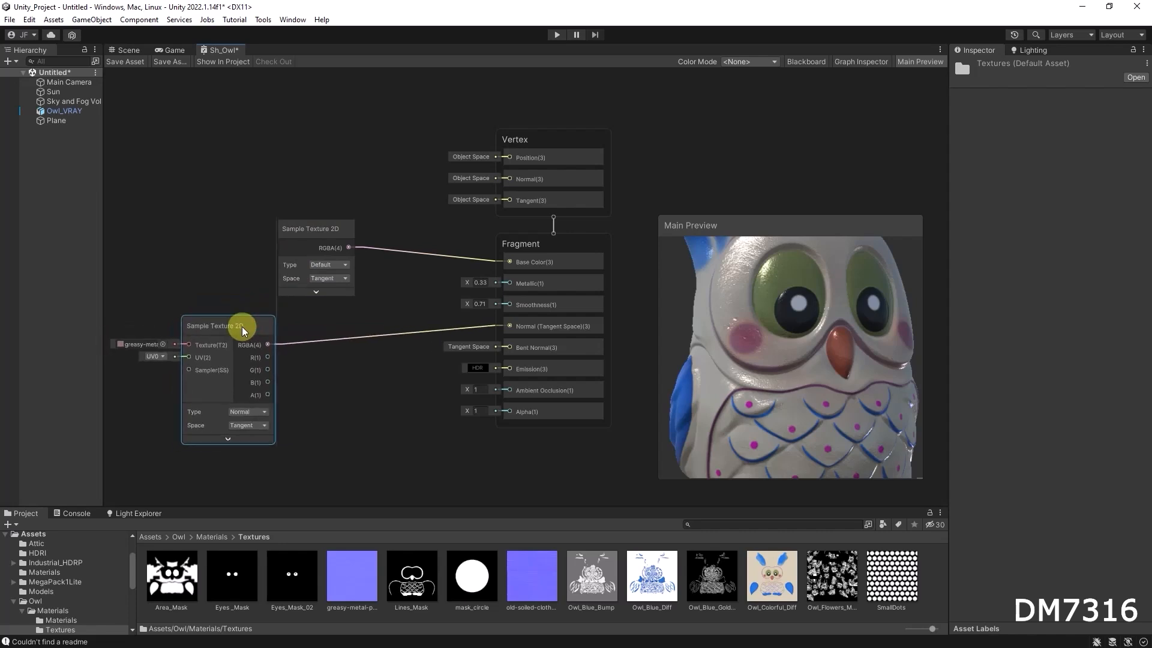
right_click(336, 379)
click(386, 389)
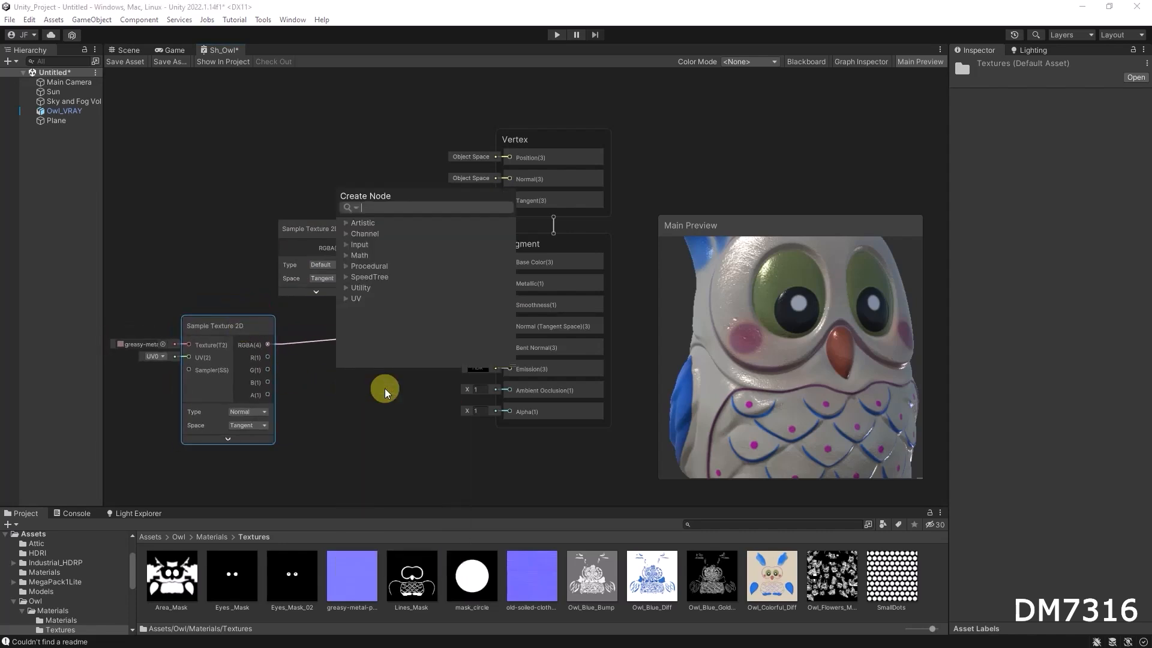
text(normal)
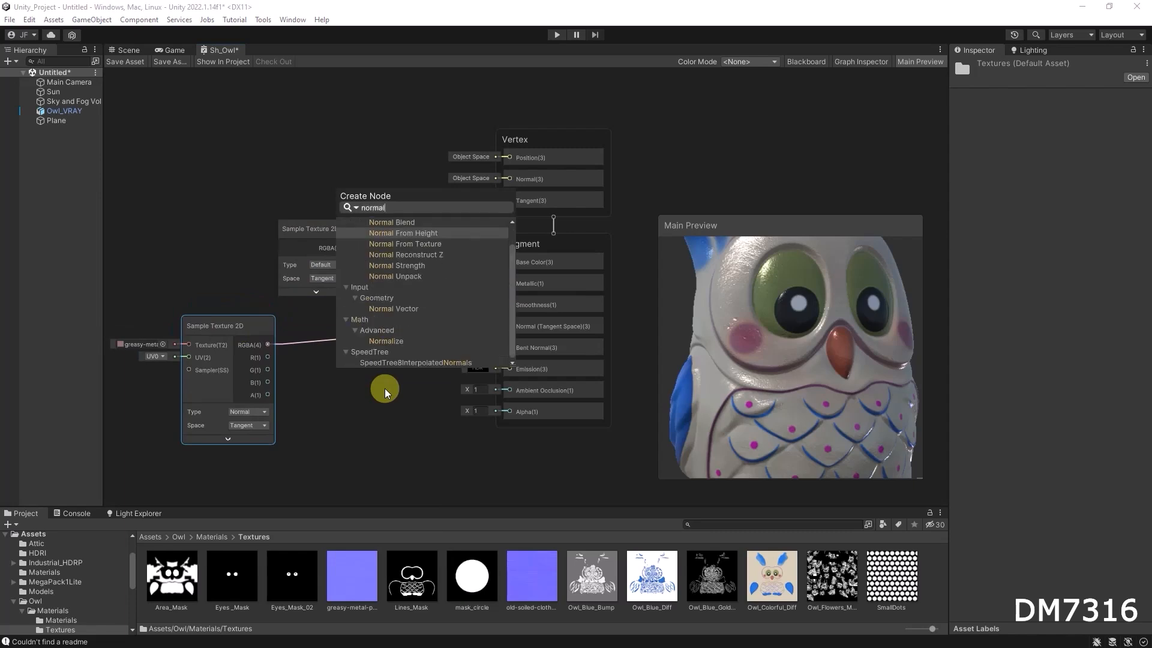
text( str)
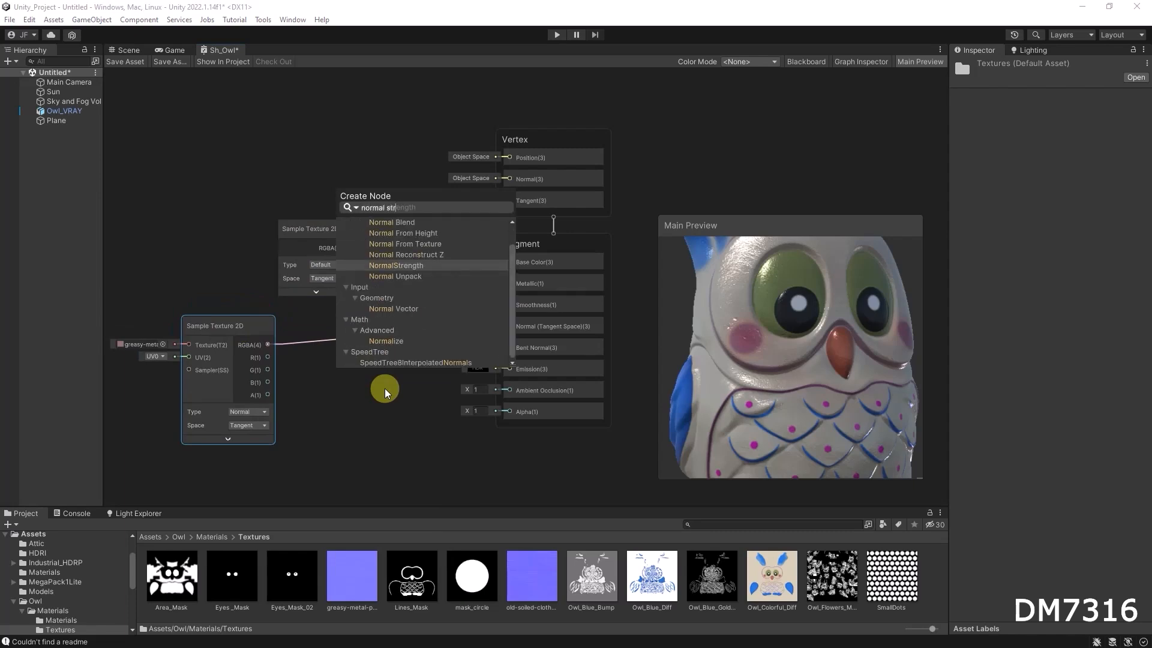
text(egth)
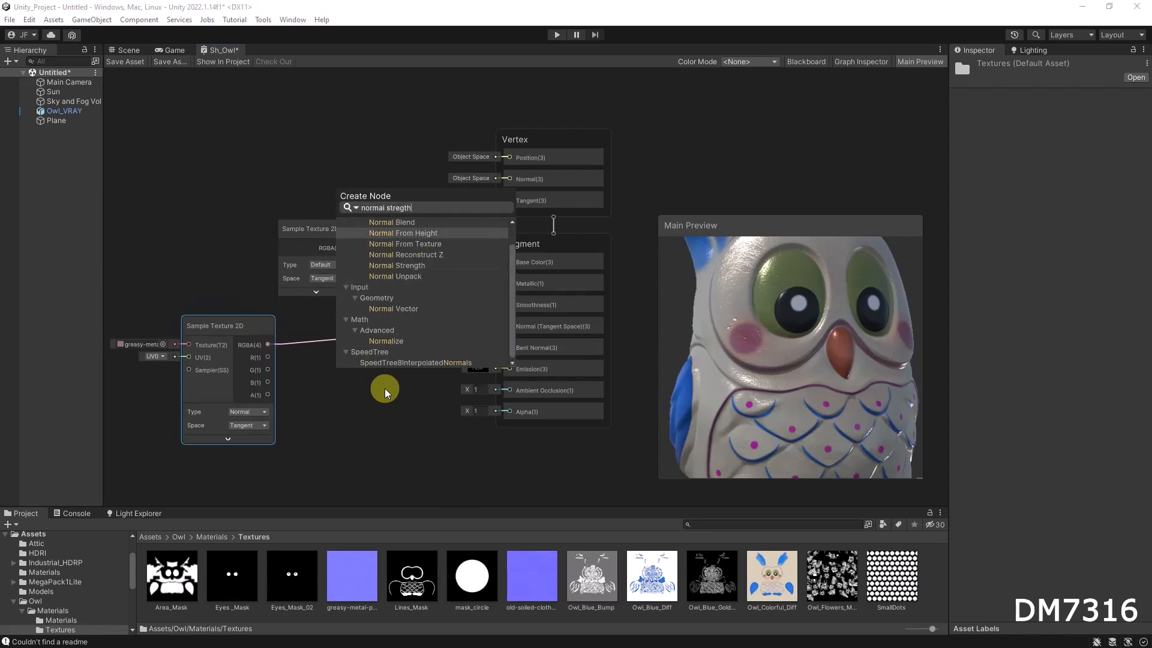
key(Return)
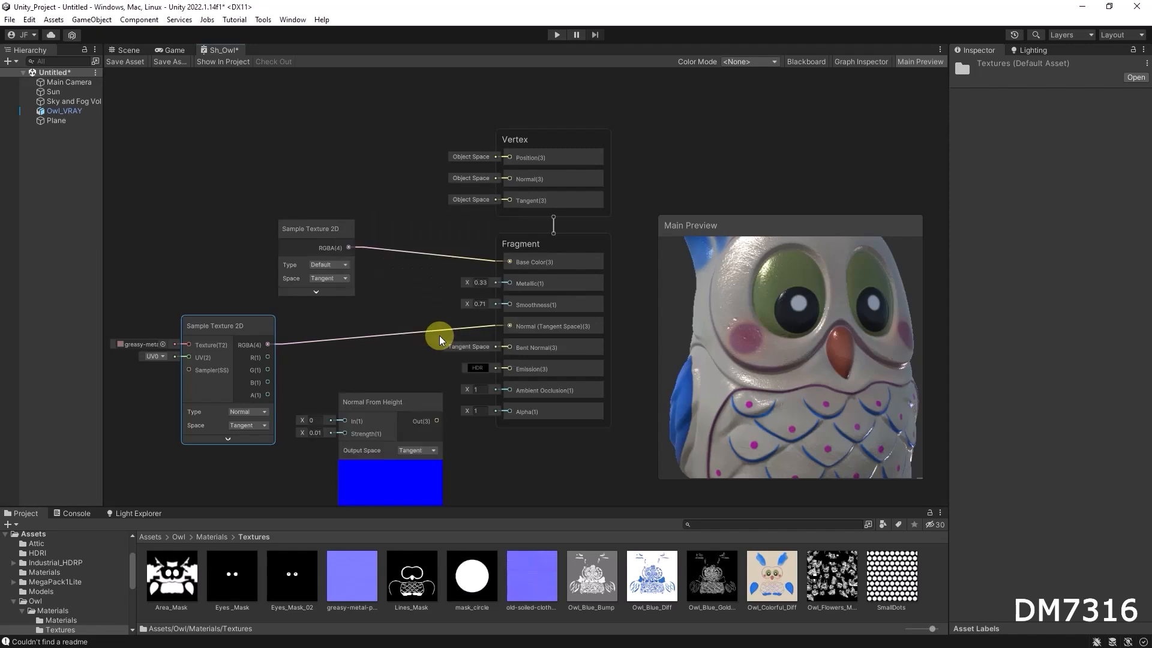
drag(389, 409, 368, 371)
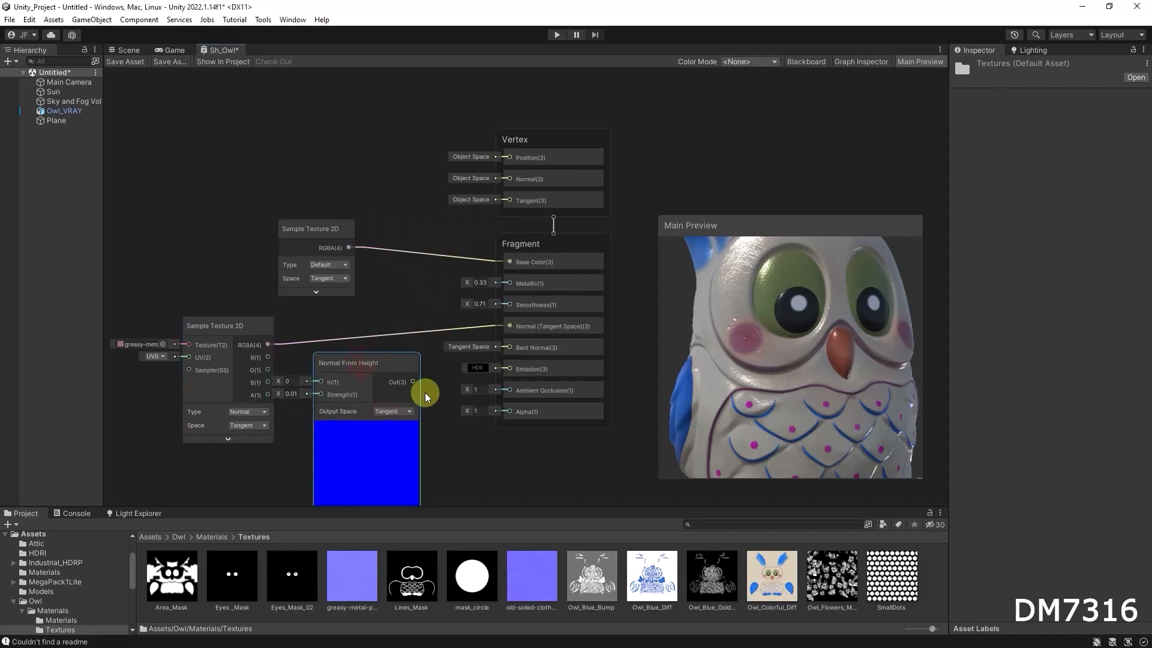
key(Delete)
Add a Normal Strength node and insert it between the normal-map sample's RGBA and the Normal (Tangent Space) input.
right_click(347, 378)
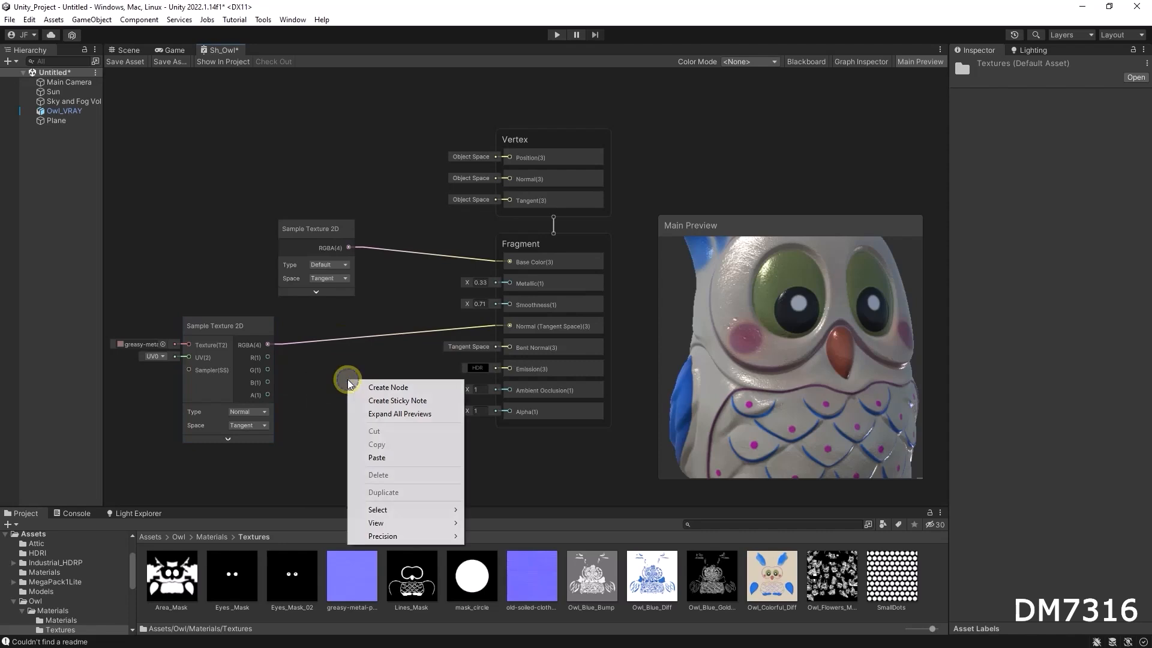
click(398, 383)
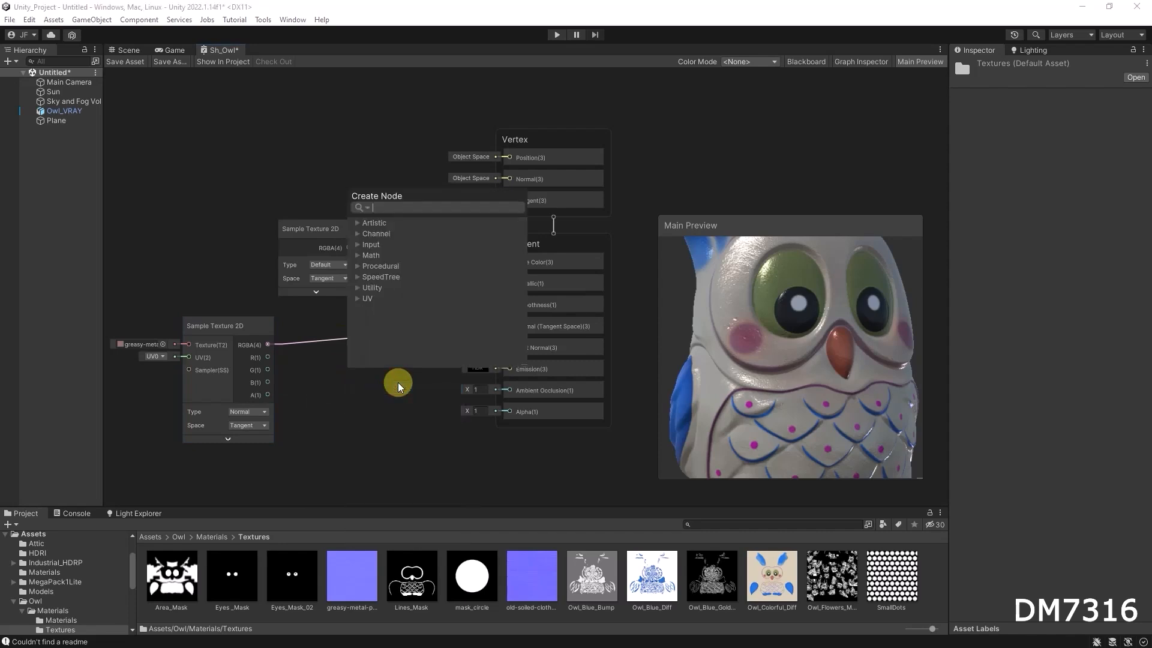
text(normal)
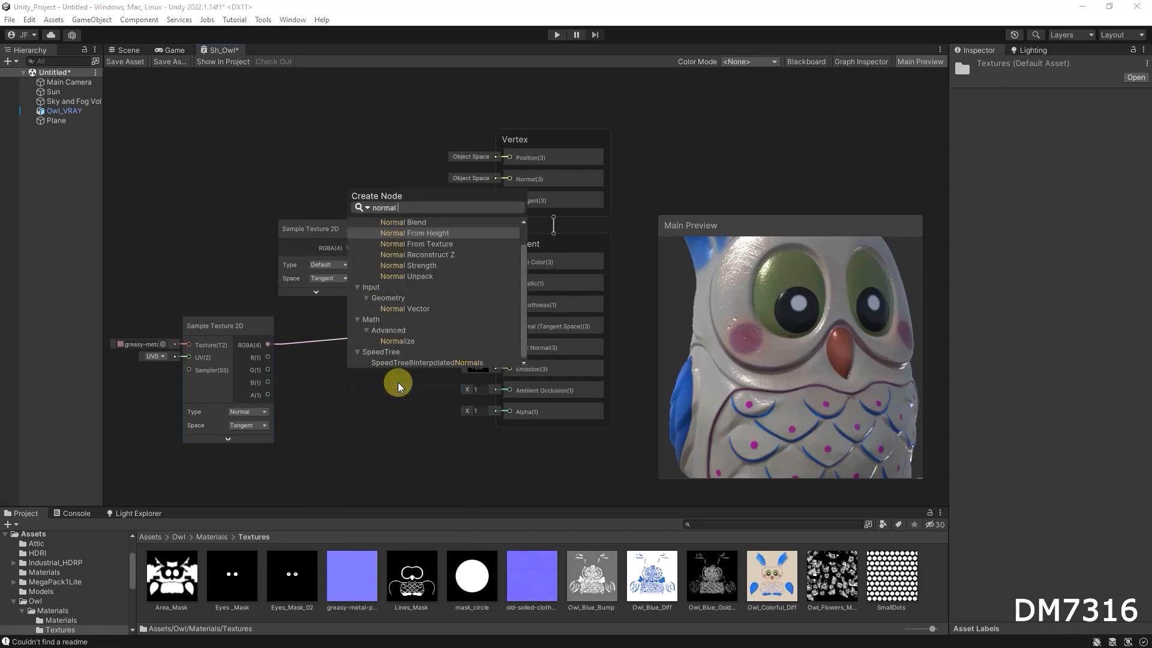
click(423, 265)
drag(386, 403, 372, 354)
drag(250, 332, 208, 360)
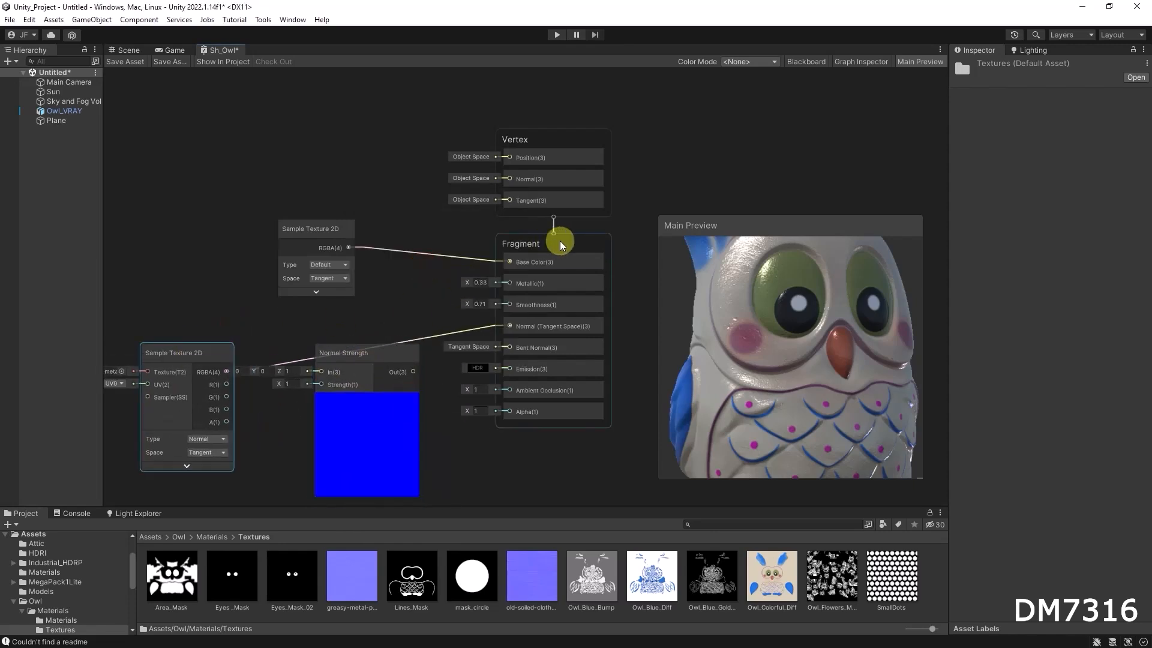
drag(577, 242, 590, 242)
mouse_move(376, 361)
mouse_down()
mouse_move(370, 331)
mouse_move(382, 376)
mouse_up()
drag(226, 371, 524, 324)
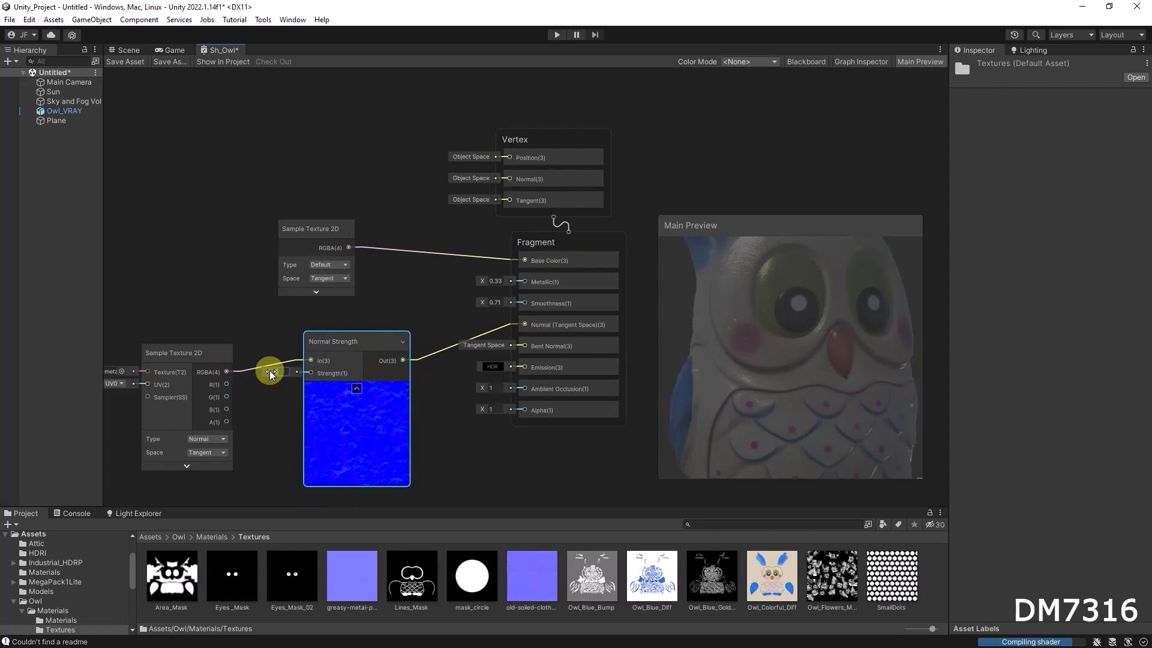
click(366, 343)
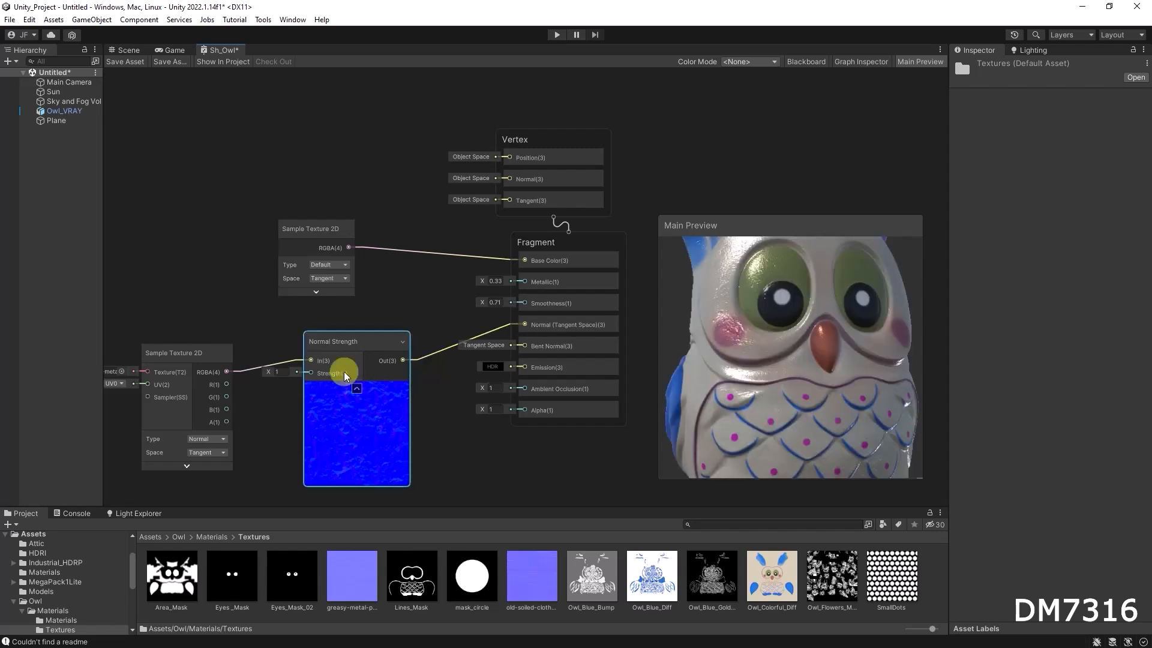
Set the Normal Strength node's strength to 1.05.
mouse_move(264, 373)
mouse_down()
mouse_move(297, 369)
mouse_move(274, 373)
mouse_up()
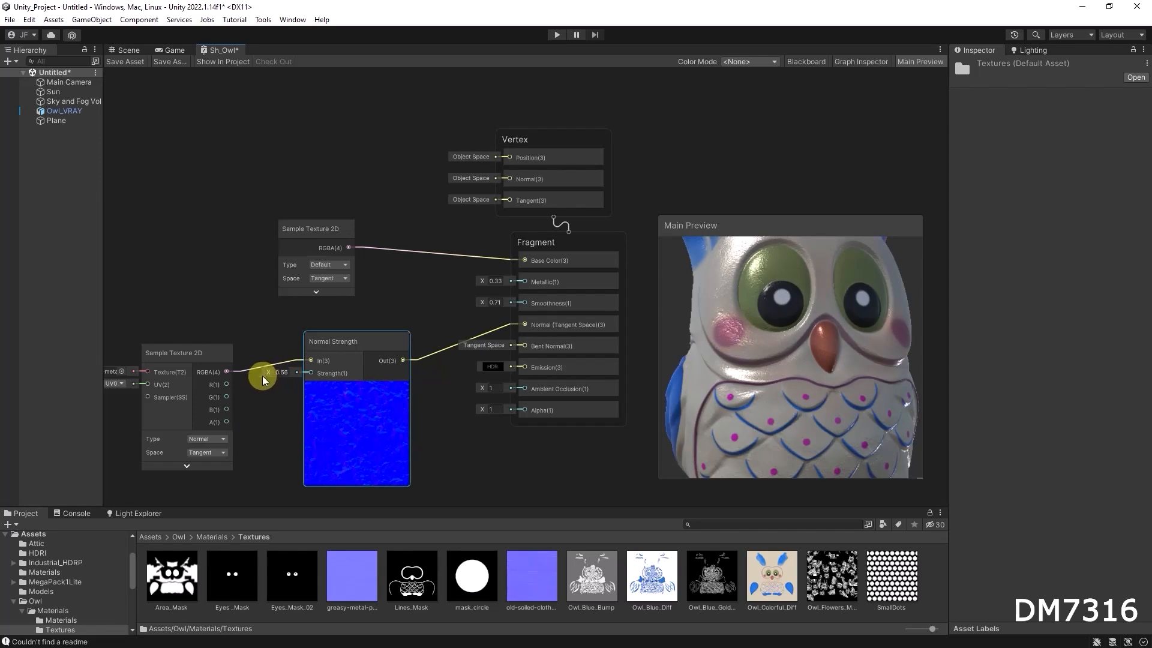
click(282, 373)
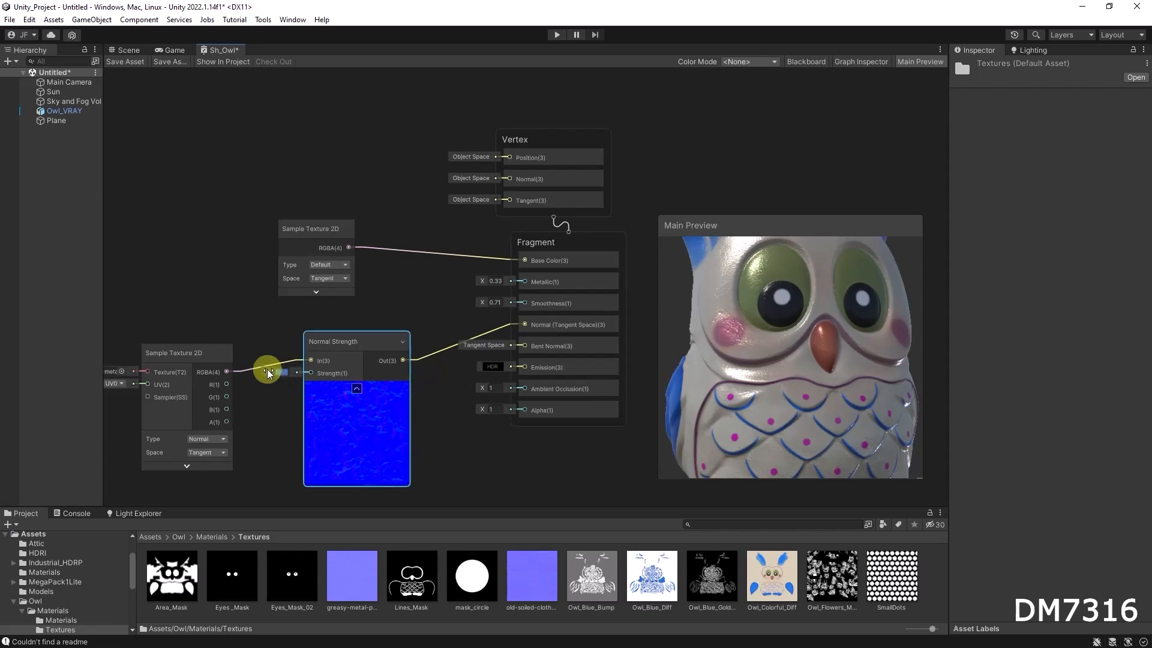
text(0.05)
key(Return)
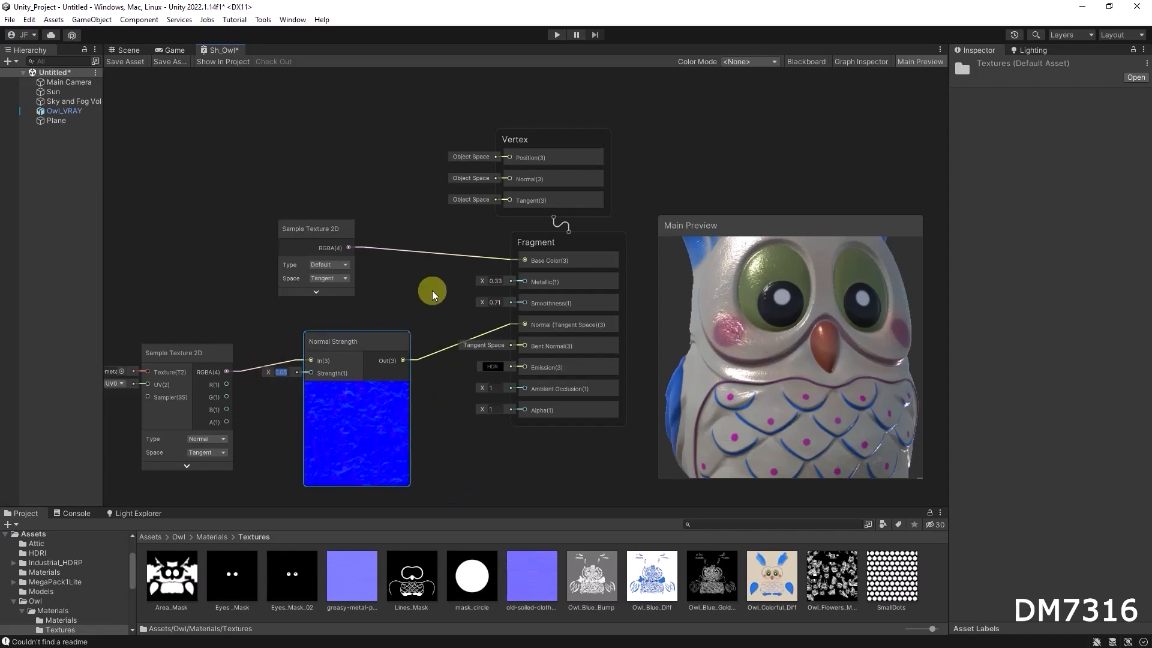
Reposition the Main Preview and graph view to examine the owl's normal detail up close.
drag(776, 227, 789, 236)
mouse_move(413, 193)
middle_down()
mouse_move(488, 134)
mouse_move(429, 207)
middle_up()
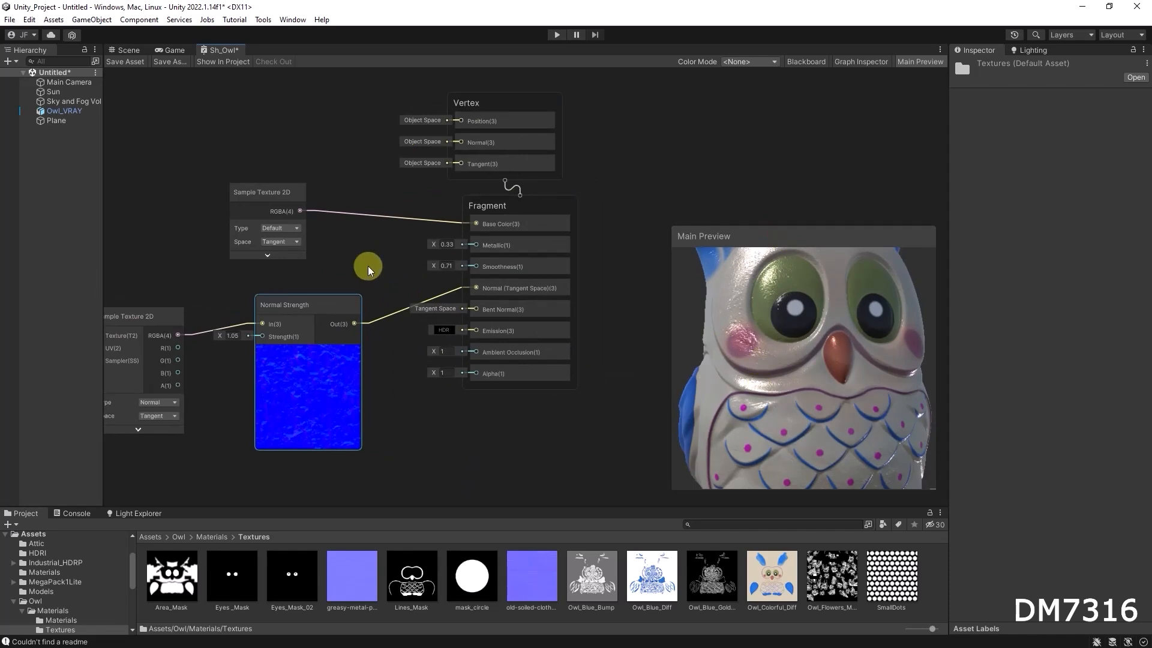
scroll(399, 247, up, 2)
scroll(787, 354, up, 4)
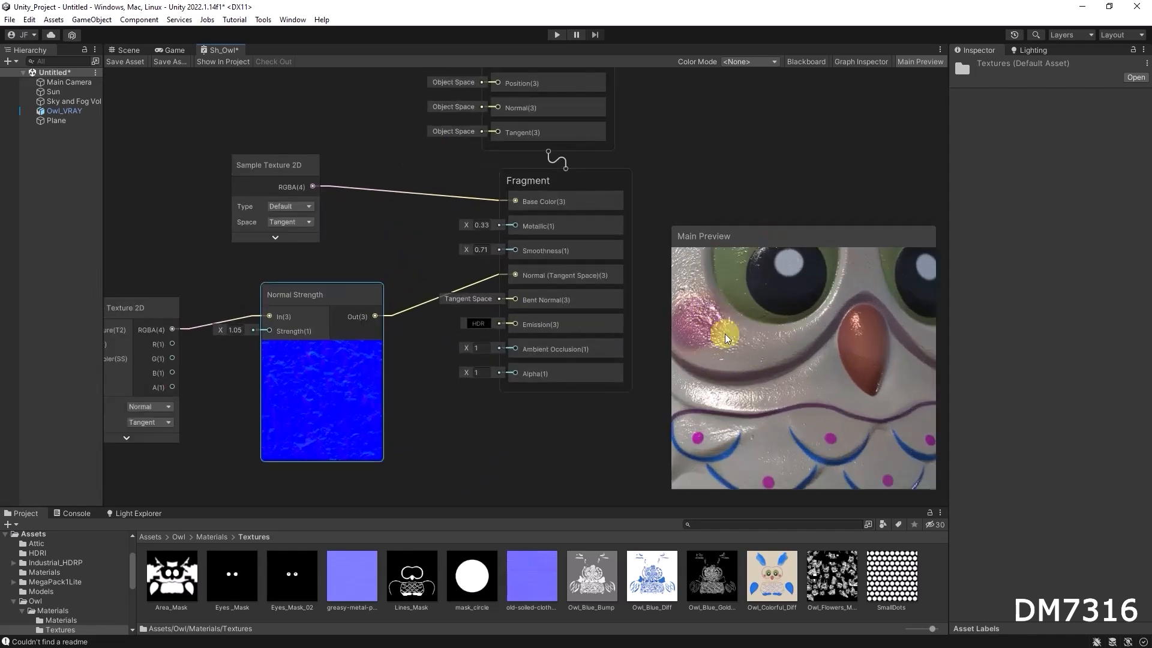
scroll(767, 326, down, 4)
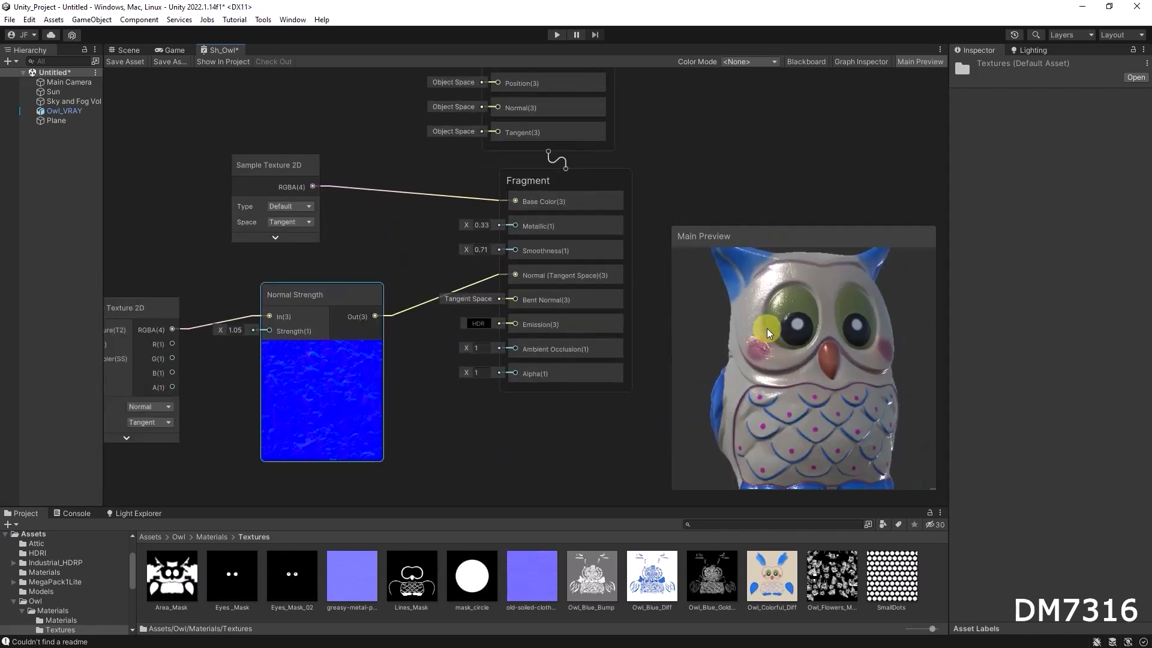
middle_drag(387, 254, 549, 249)
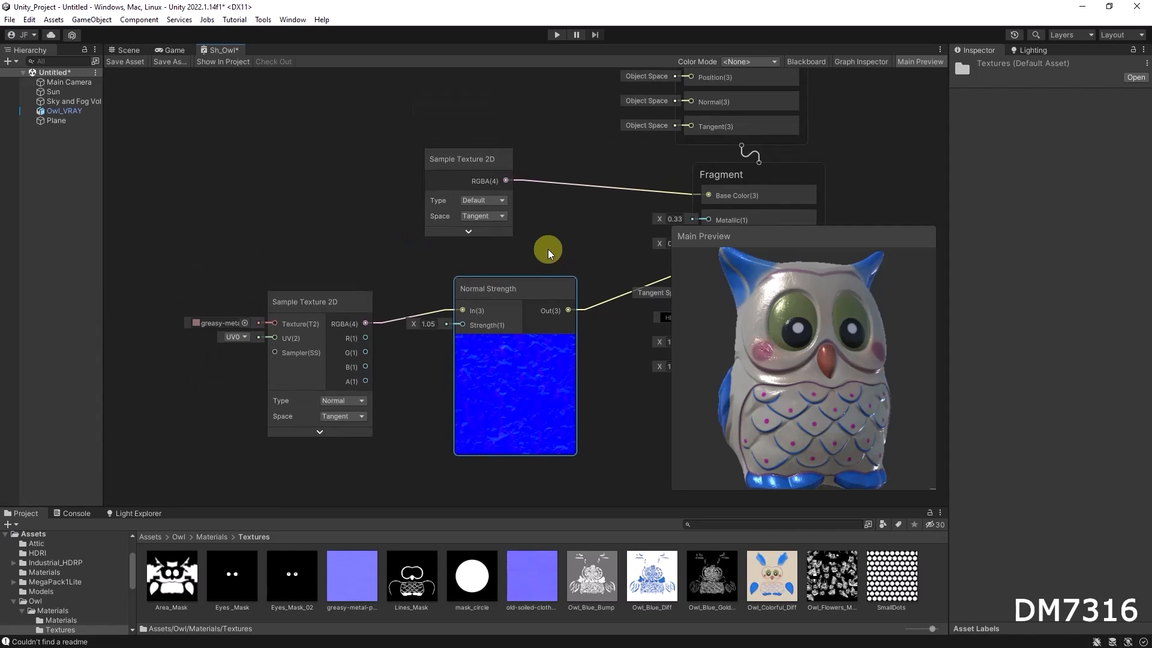
Move the normal-map sample node and connect a new Tiling And Offset node to its UV input.
click(319, 303)
drag(319, 302, 324, 282)
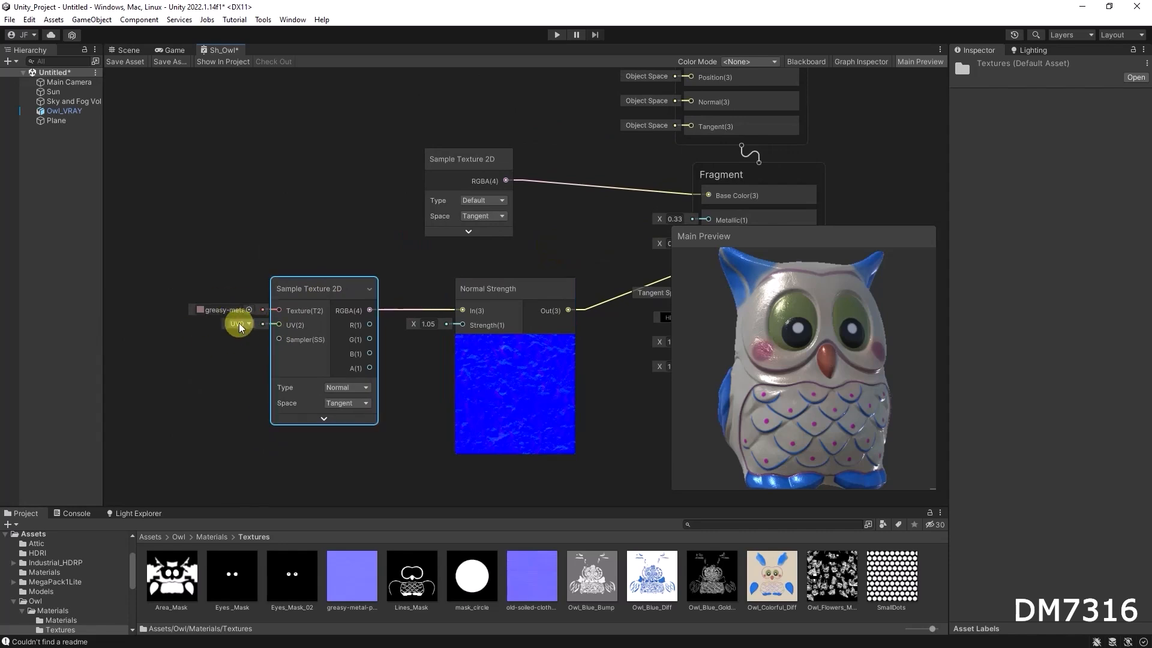
drag(262, 325, 185, 382)
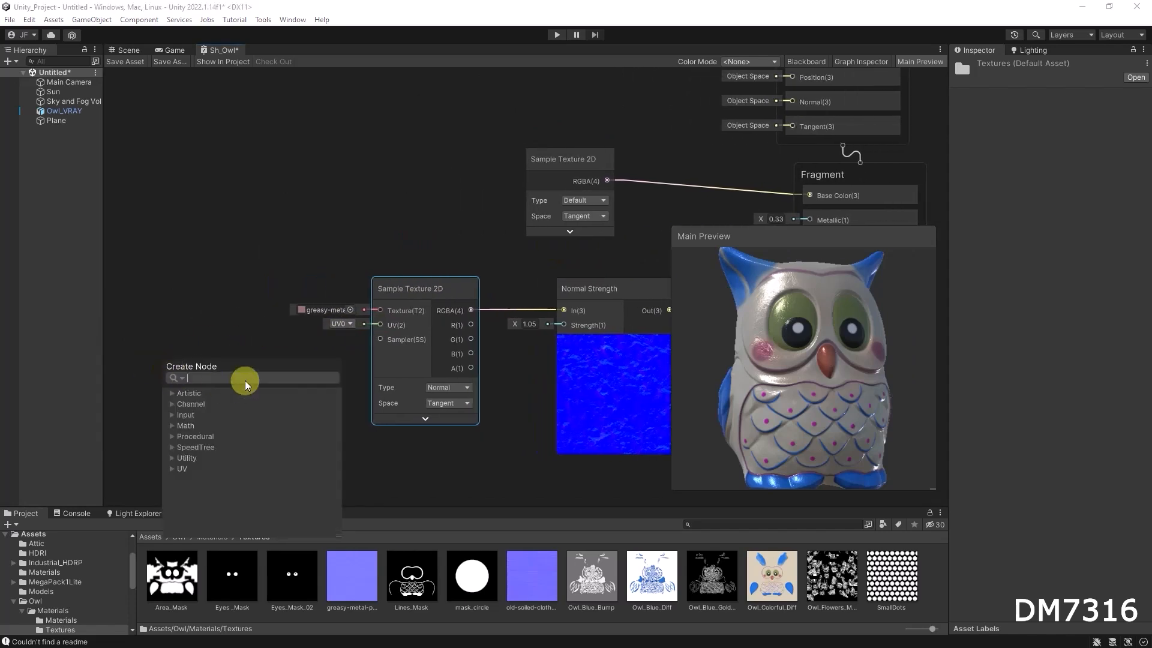
text(til)
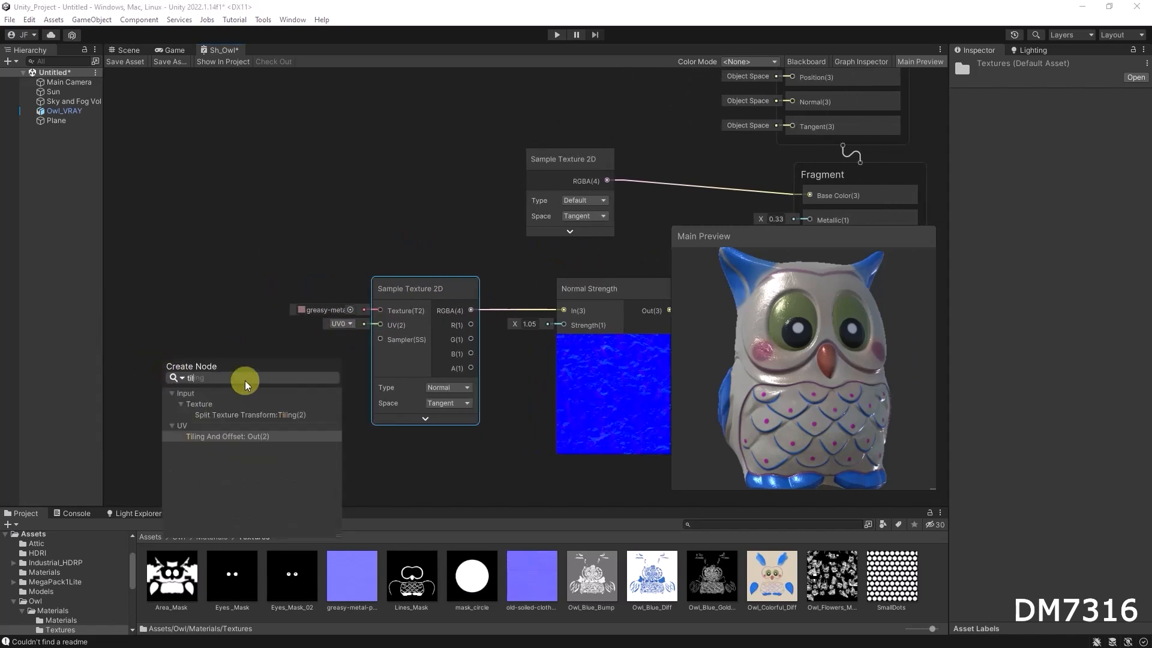
click(240, 435)
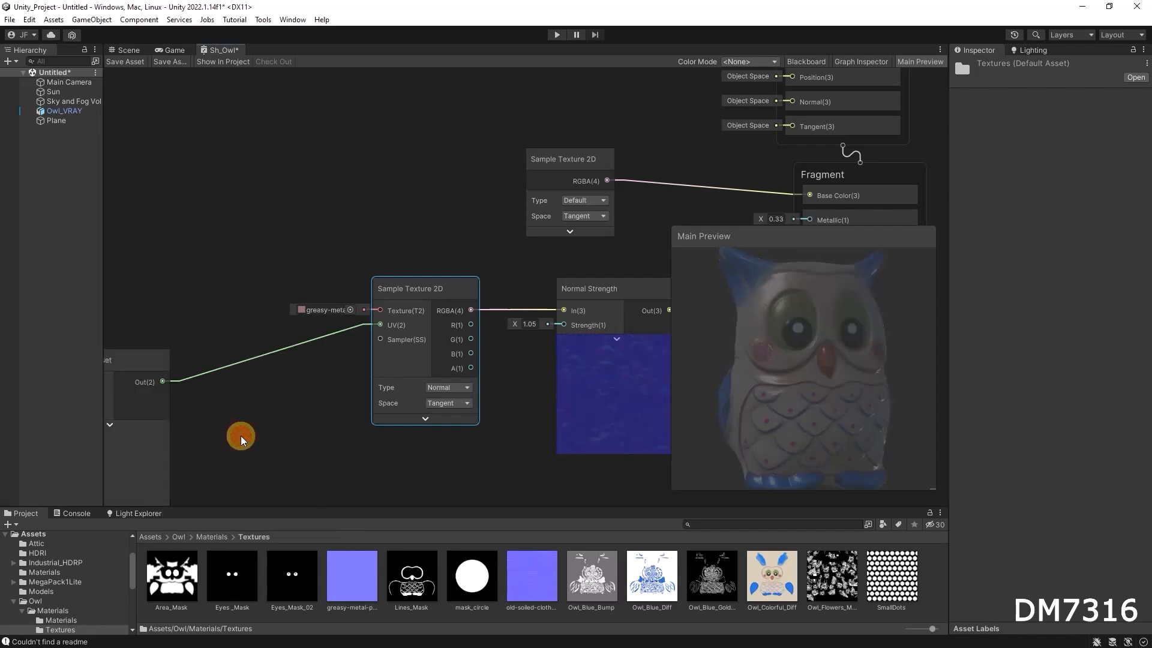
Set the Tiling And Offset node's tiling to 2 by 2.
drag(217, 352, 246, 336)
click(231, 408)
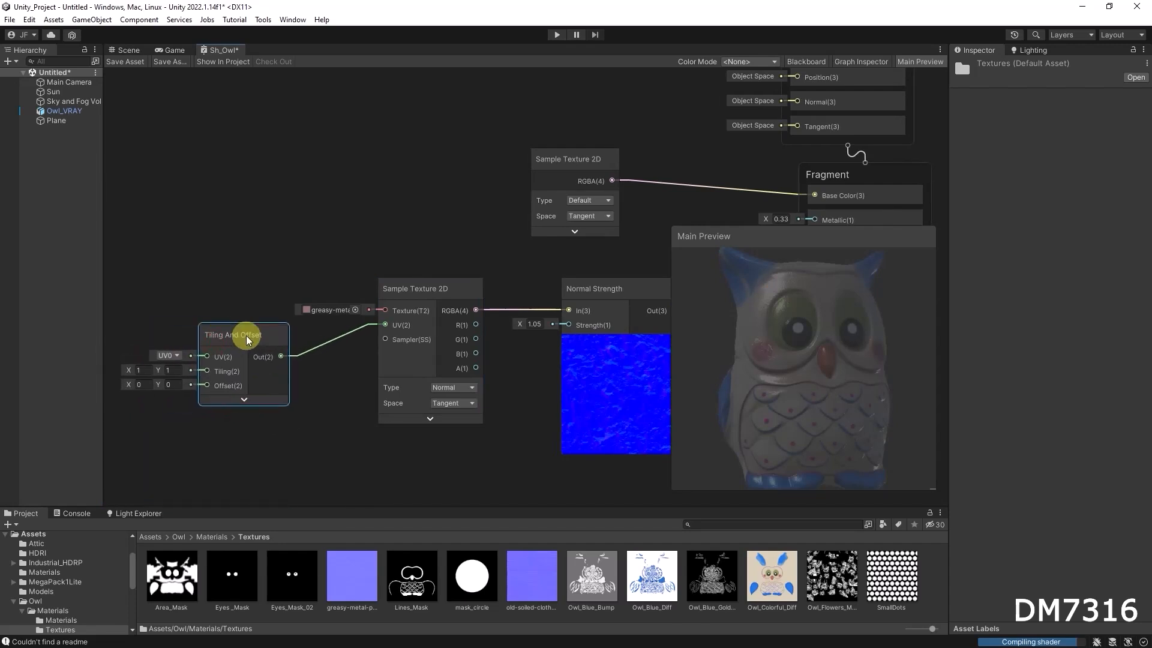
click(142, 371)
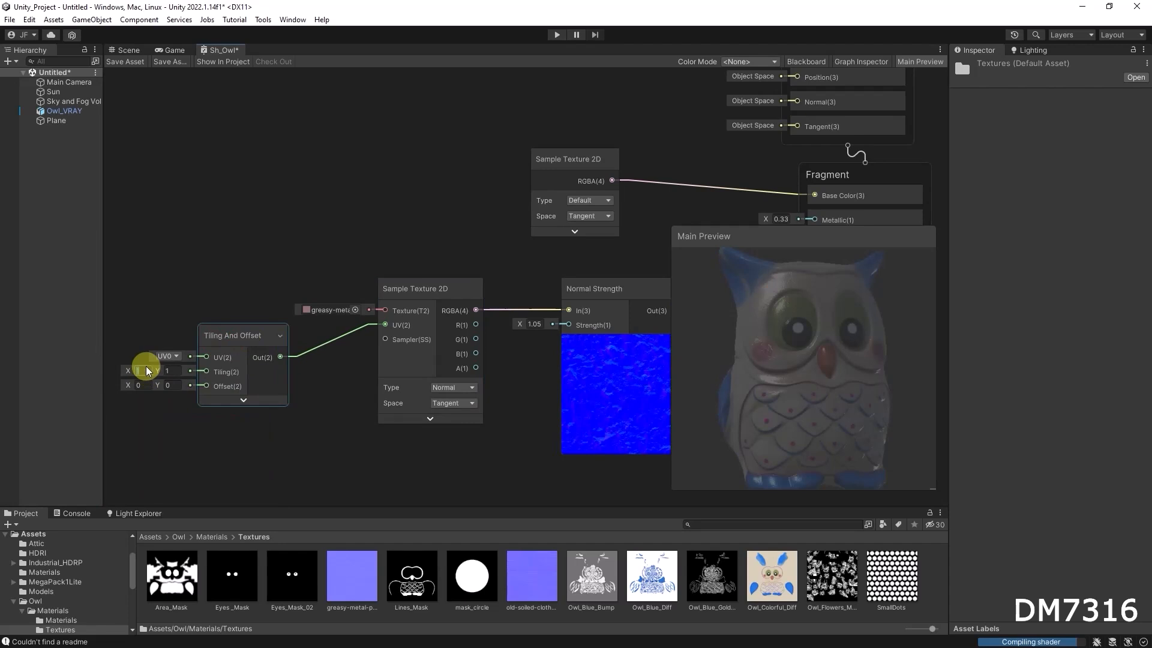
text(2)
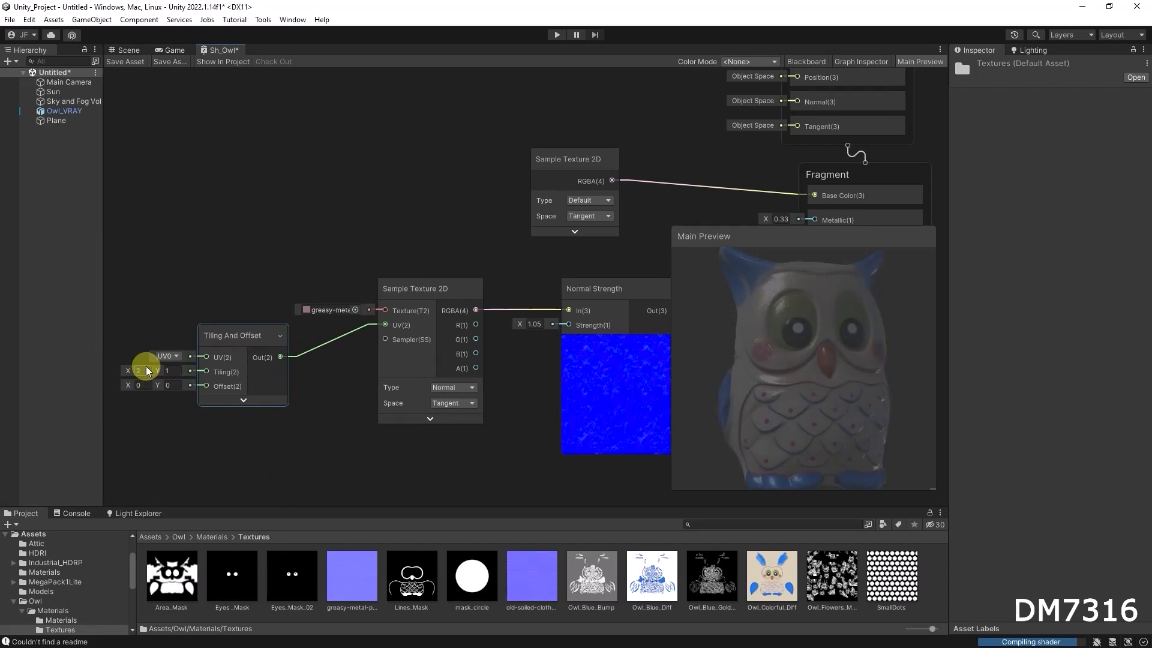
click(170, 371)
text(2)
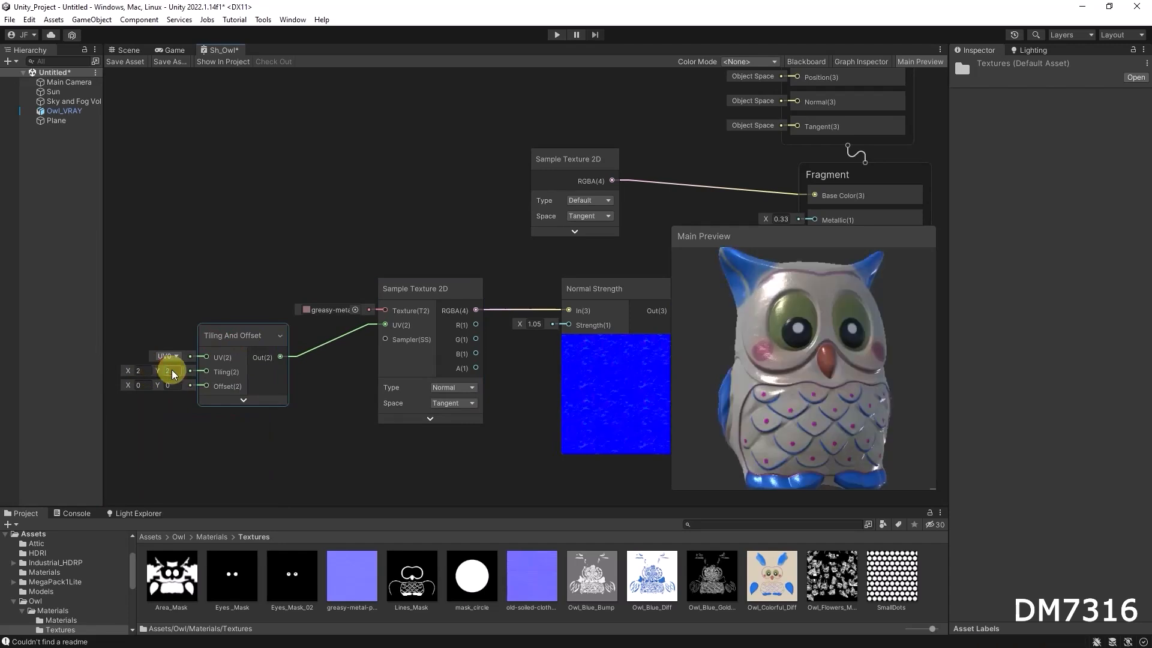
Zoom the Main Preview in on the owl and try a tiling of 3 by 3.
drag(699, 303, 756, 347)
scroll(758, 357, up, 3)
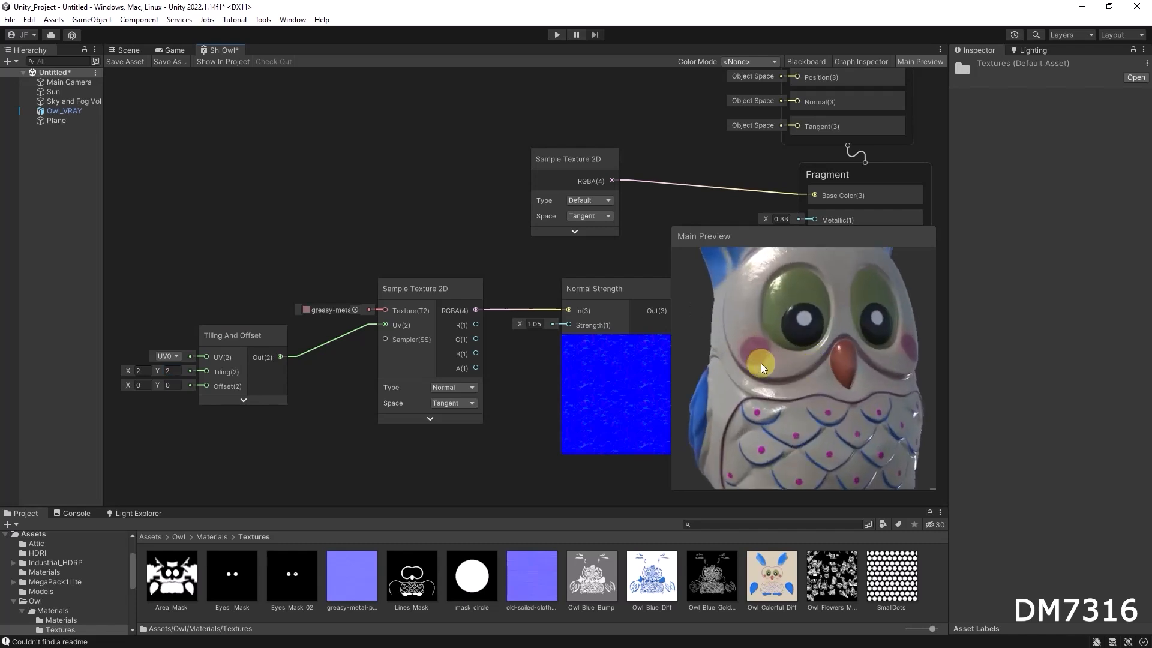
scroll(760, 362, up, 5)
drag(773, 327, 773, 326)
click(216, 345)
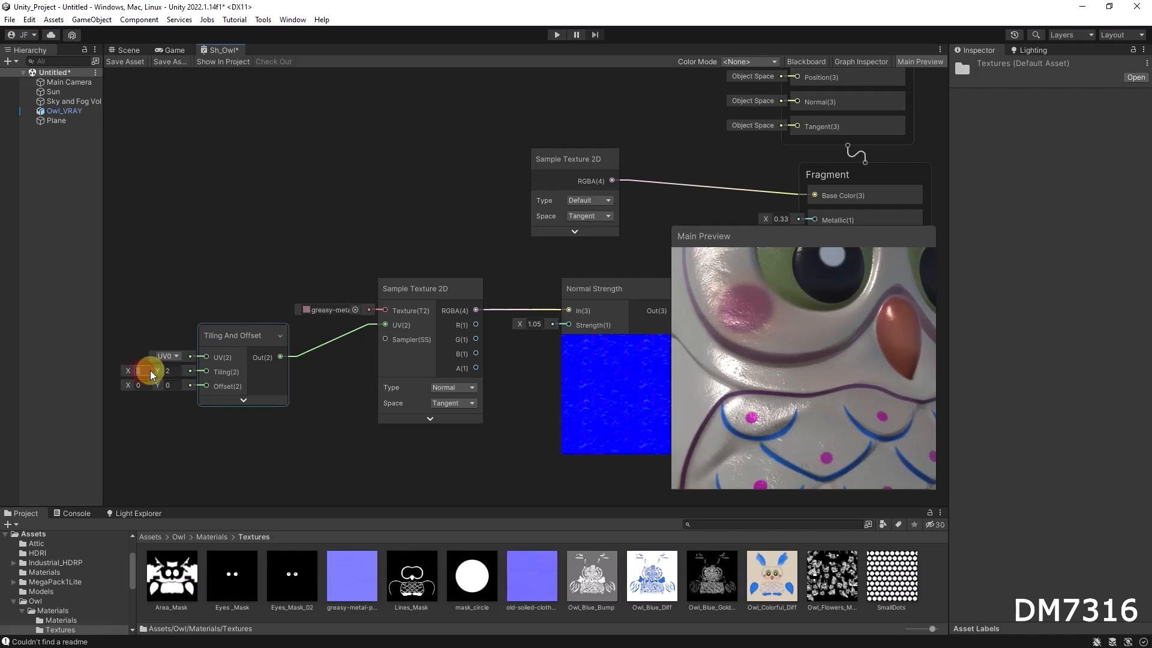
text(3)
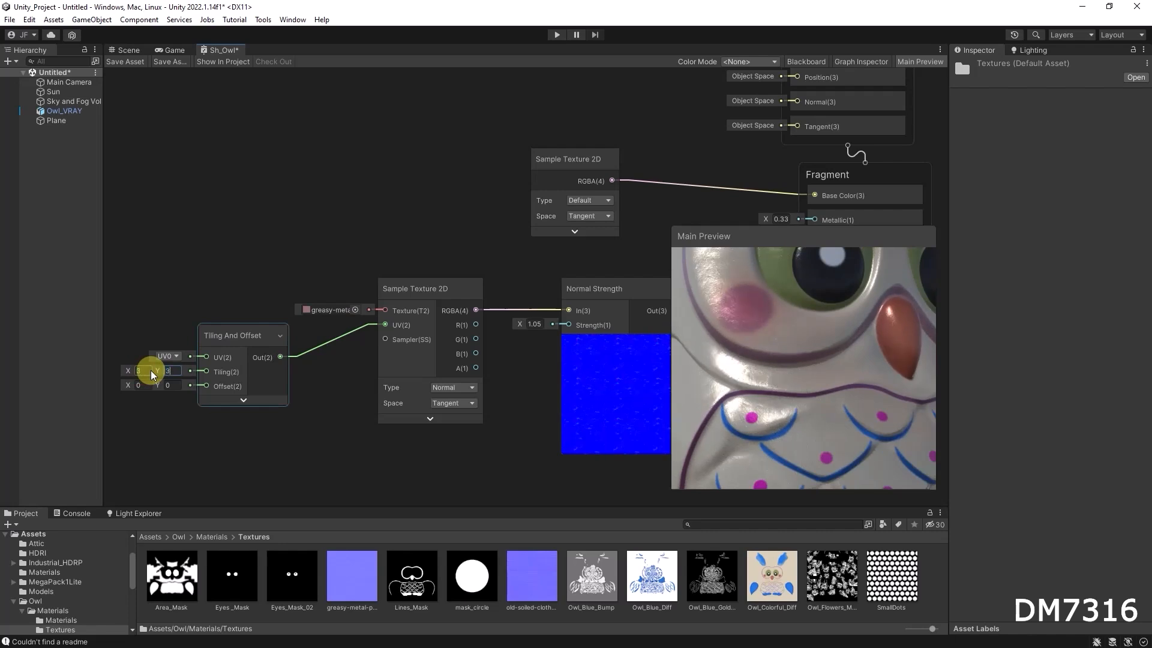
key(Tab)
text(3)
Try the old-soiled-cloth texture as the normal map at other tilings, then restore greasy-metal at 2 by 2.
click(593, 398)
drag(530, 575, 343, 310)
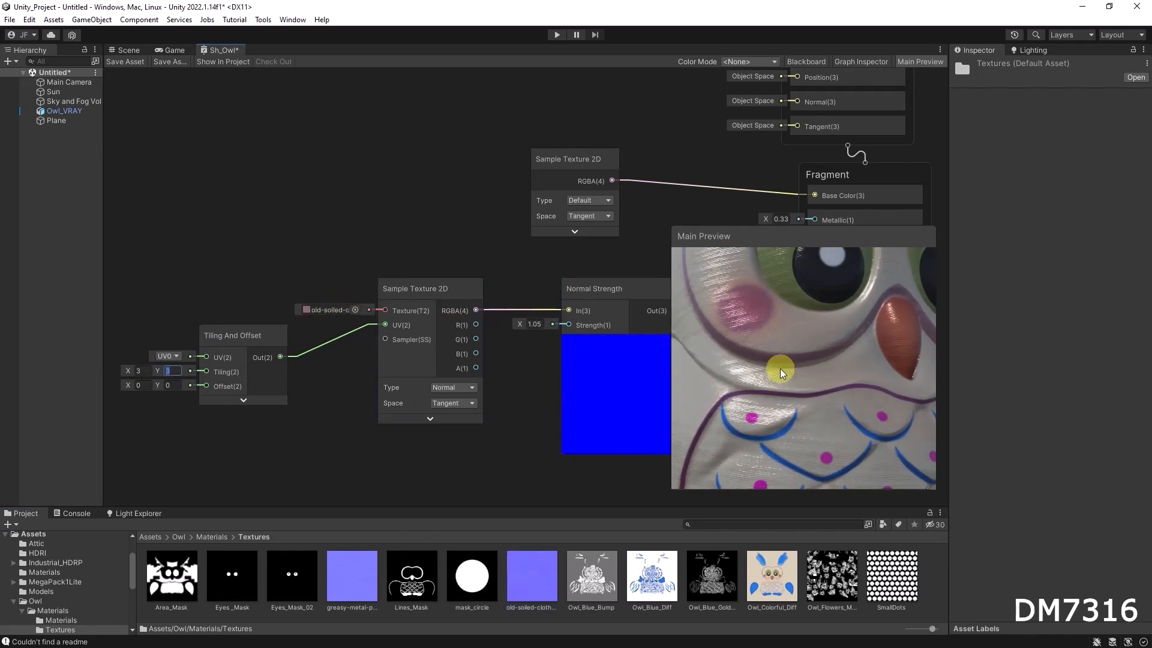
text(3)
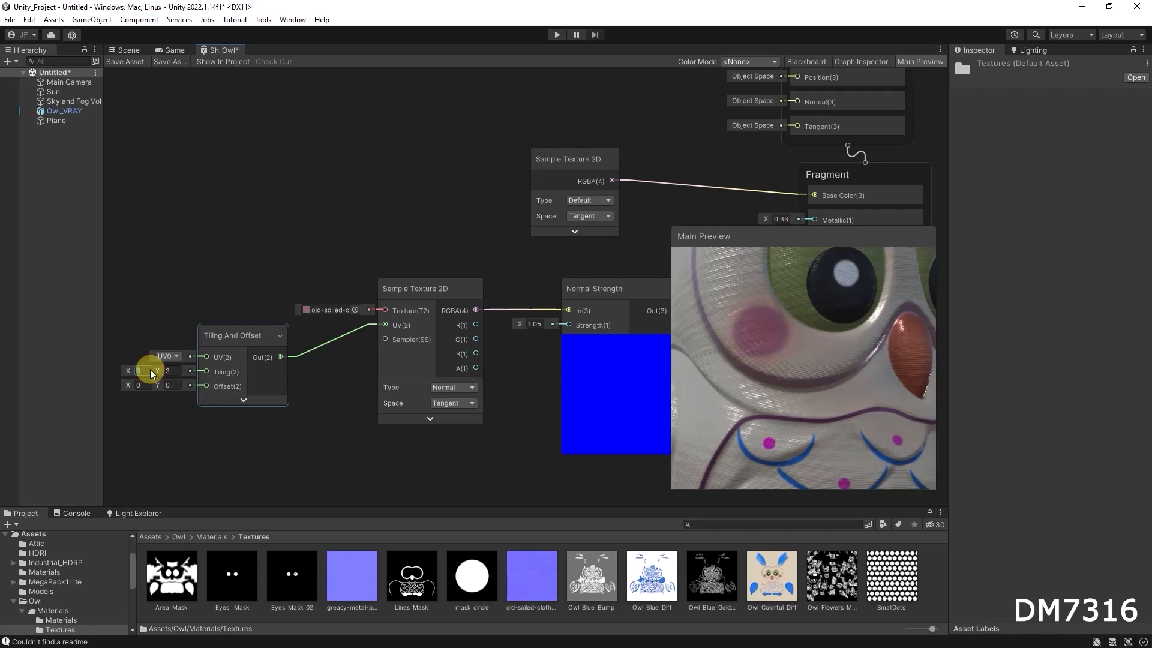
text(1)
key(Tab)
text(1)
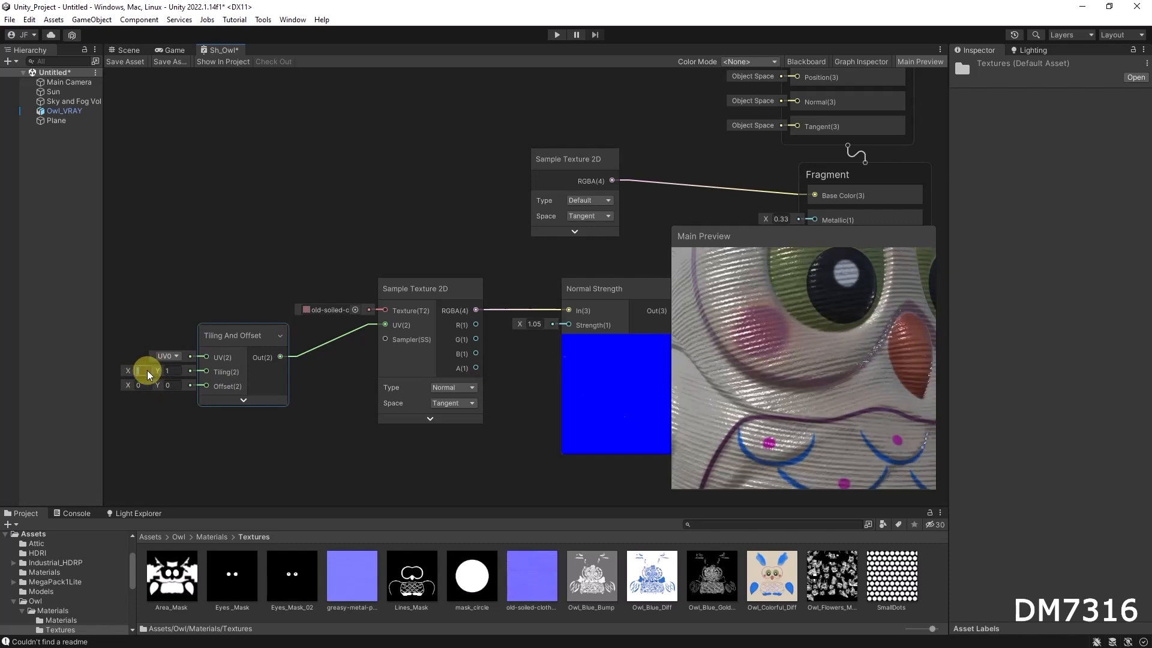
text(3)
key(Tab)
text(3)
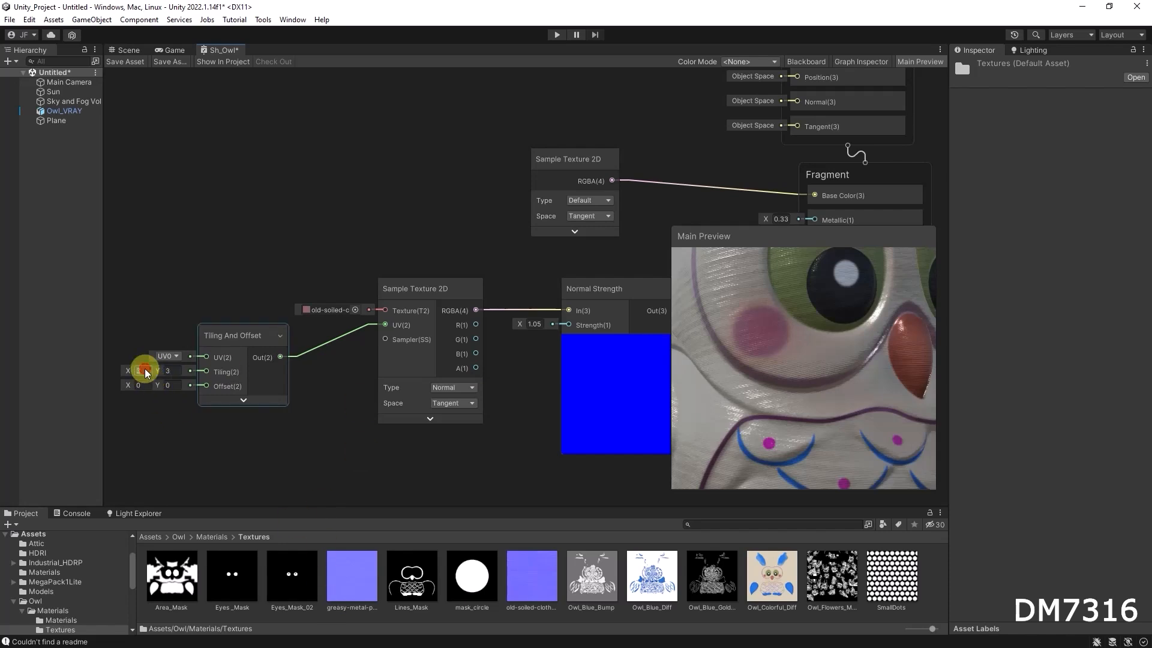
text(2)
key(Tab)
drag(374, 585, 329, 305)
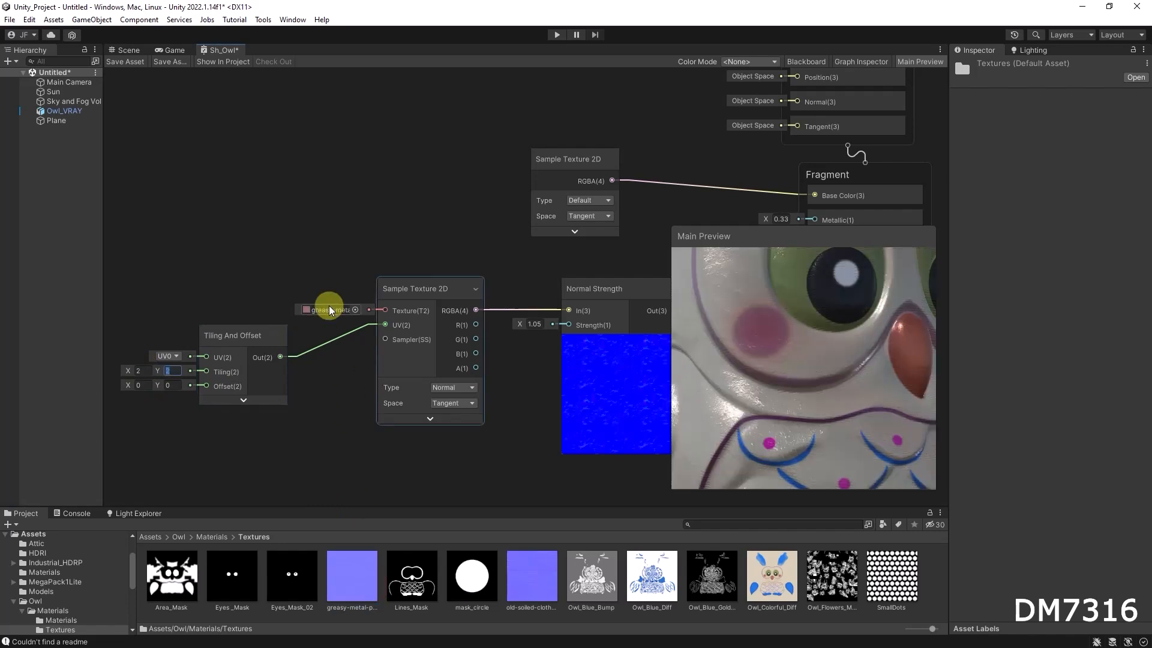
Set the Normal Strength node's strength to 0.5.
mouse_move(801, 369)
mouse_down()
mouse_move(735, 364)
mouse_move(798, 387)
mouse_up()
click(478, 351)
click(540, 325)
text(0.5)
click(880, 405)
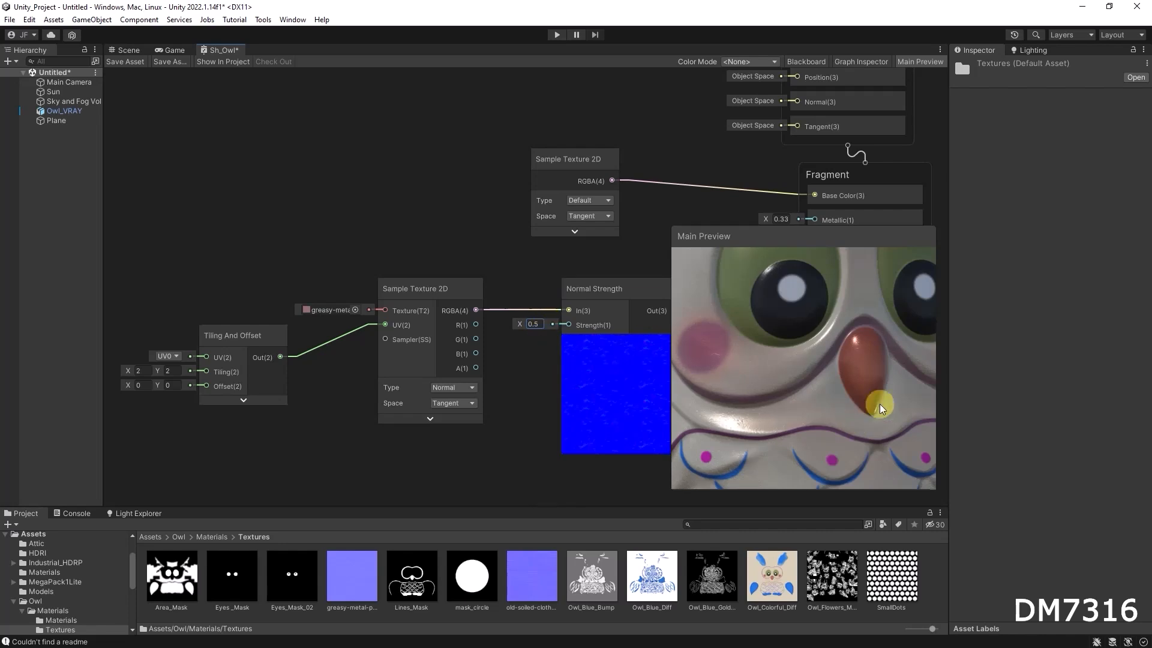
Set the Fragment's Metallic value to 0.1.
scroll(816, 378, down, 8)
drag(816, 378, 837, 413)
scroll(768, 355, up, 5)
scroll(768, 357, up, 3)
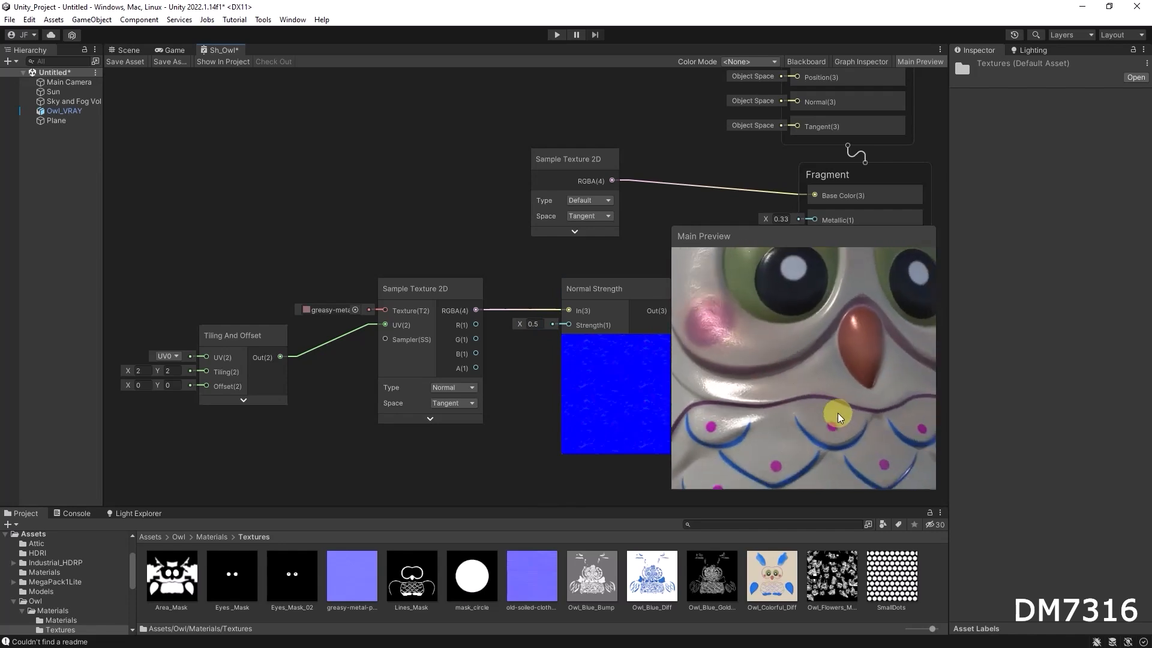
scroll(809, 366, down, 6)
drag(808, 366, 759, 390)
scroll(780, 401, down, 4)
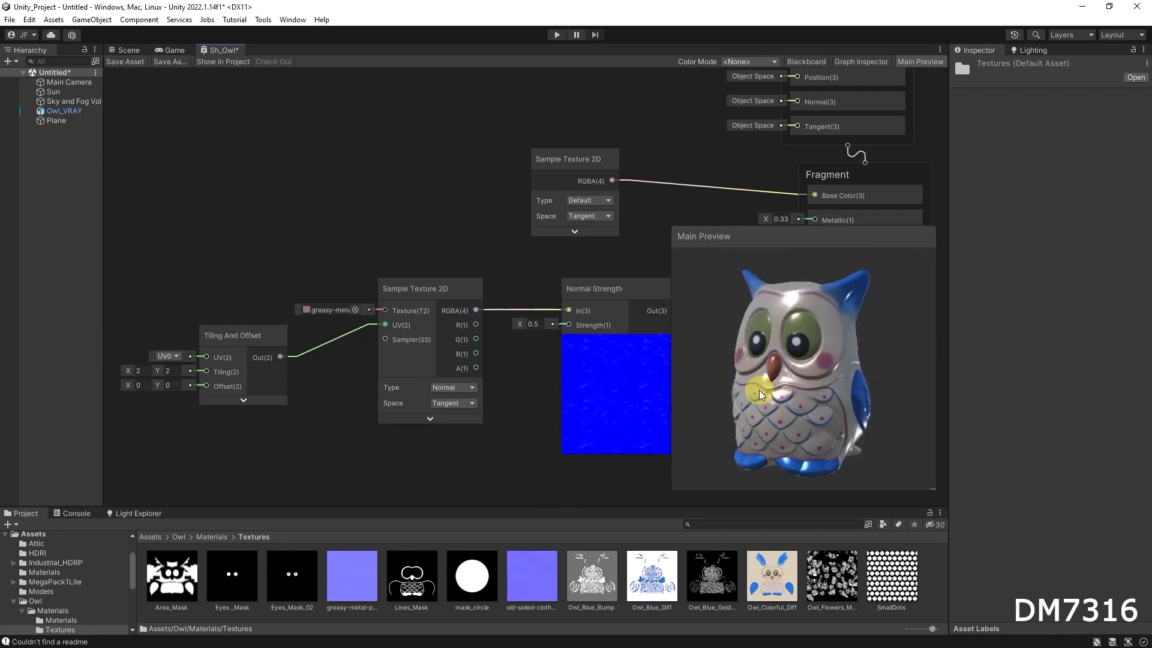
middle_drag(688, 159, 321, 156)
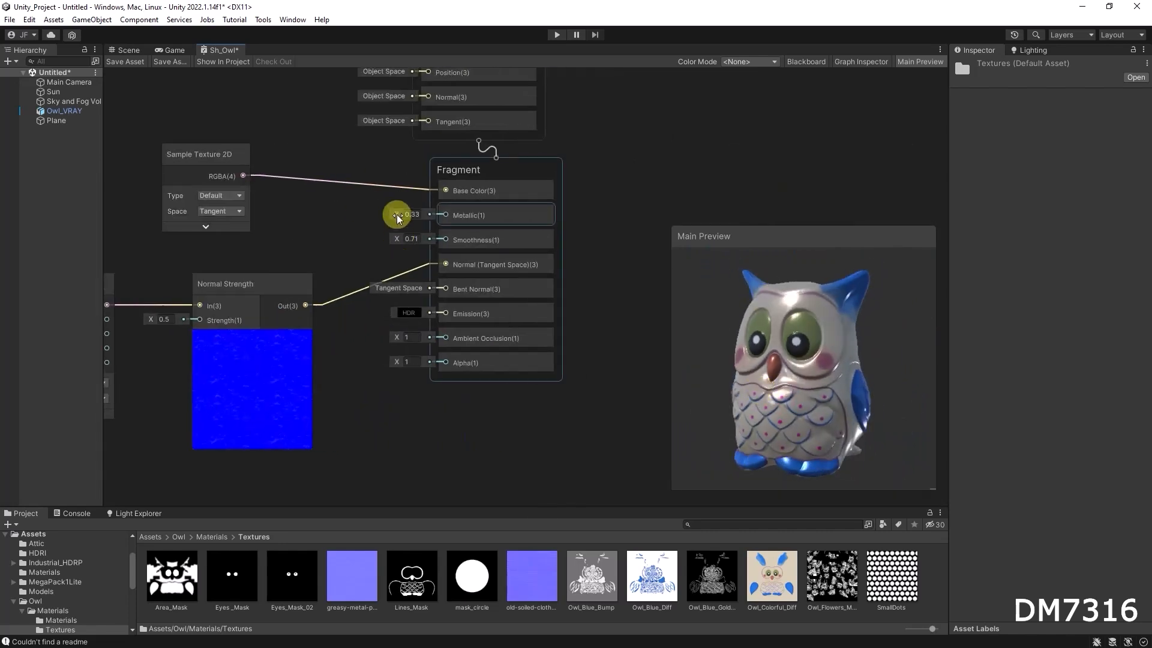
text(0.1)
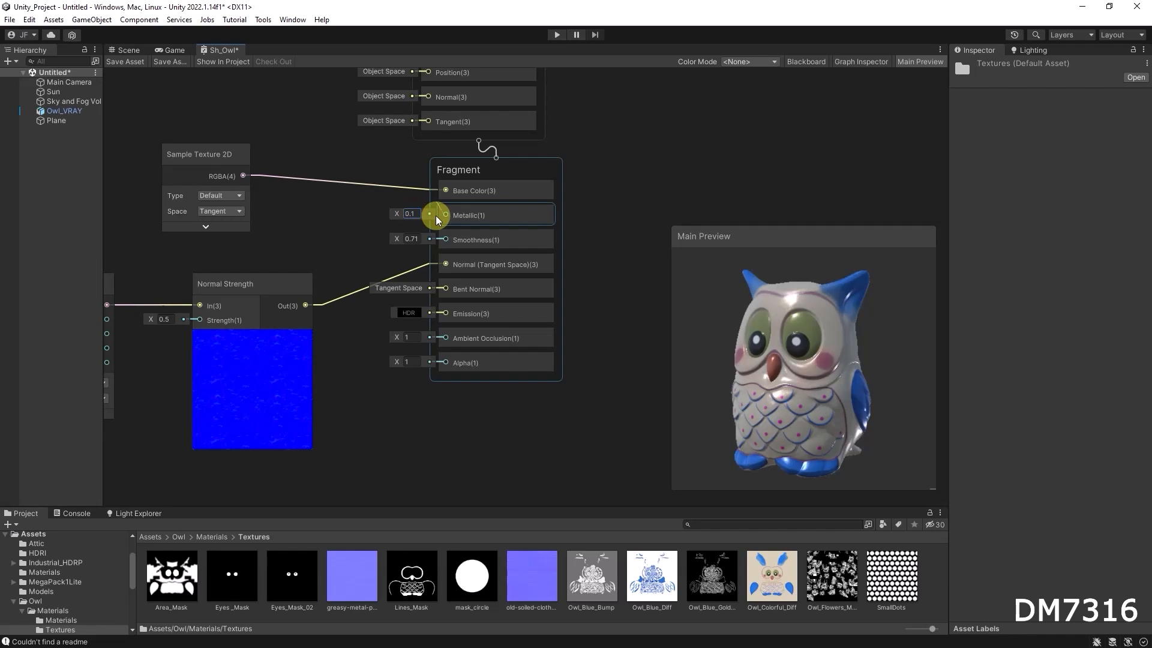
Lower the Fragment's Smoothness to about 0.67 and save the shader graph asset.
drag(397, 238, 394, 237)
drag(805, 358, 787, 355)
scroll(786, 355, up, 4)
scroll(786, 355, down, 3)
click(132, 60)
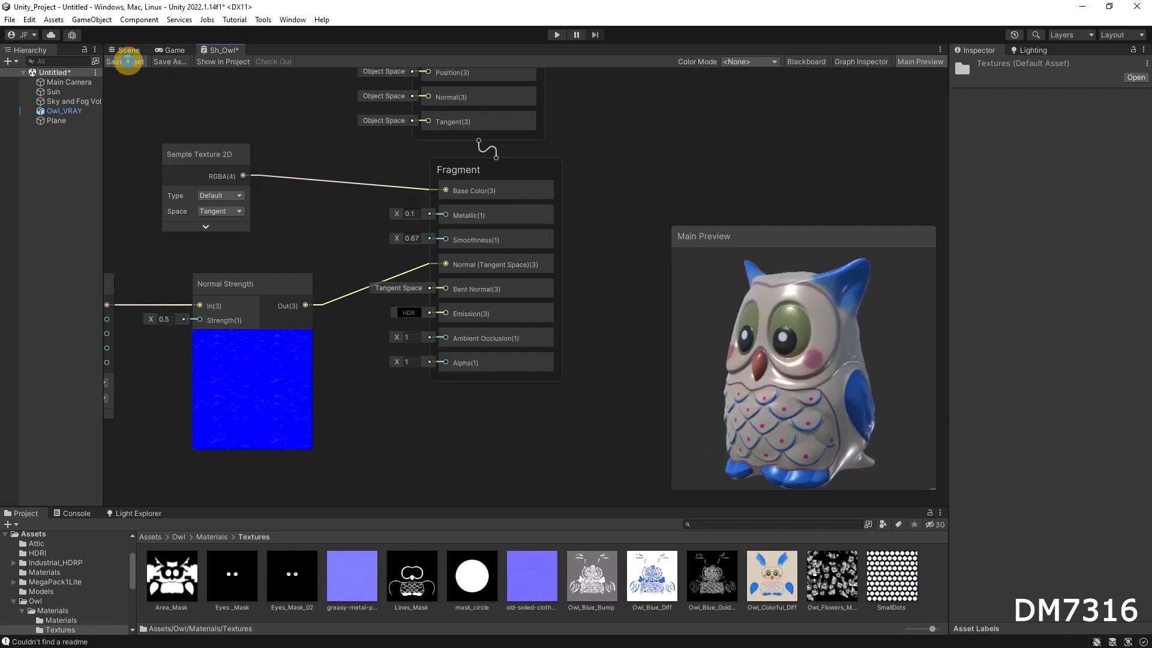
Examine the owl's surface up close in the Scene view.
click(128, 52)
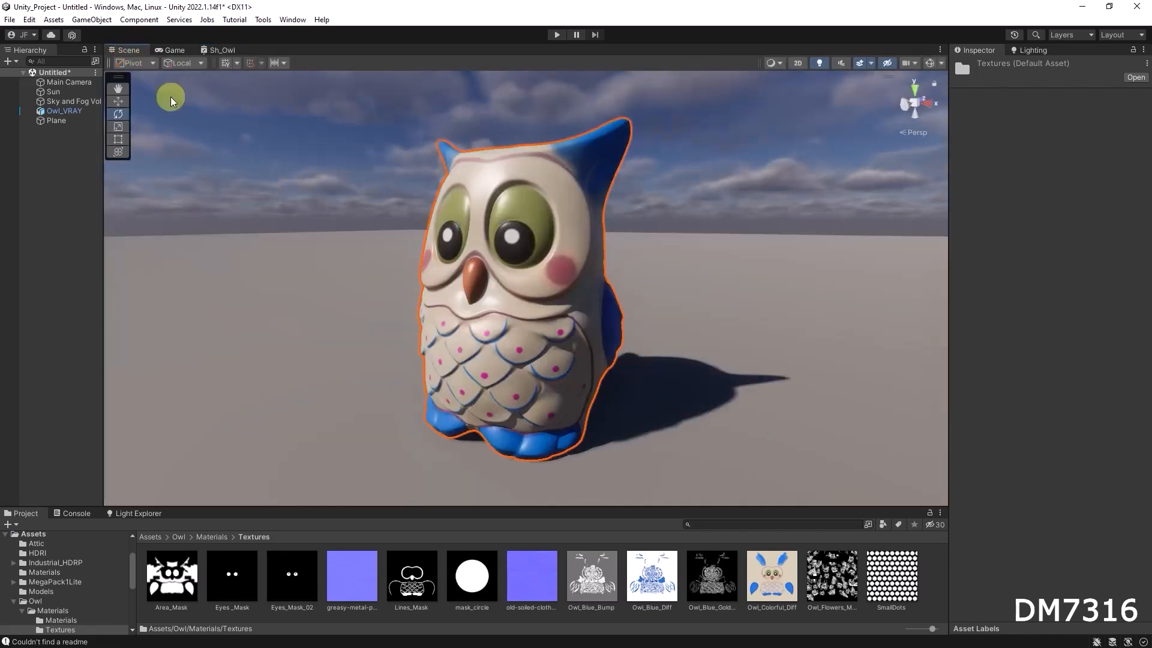
alt+drag(609, 300, 691, 273)
scroll(691, 272, up, 5)
alt+drag(541, 294, 563, 306)
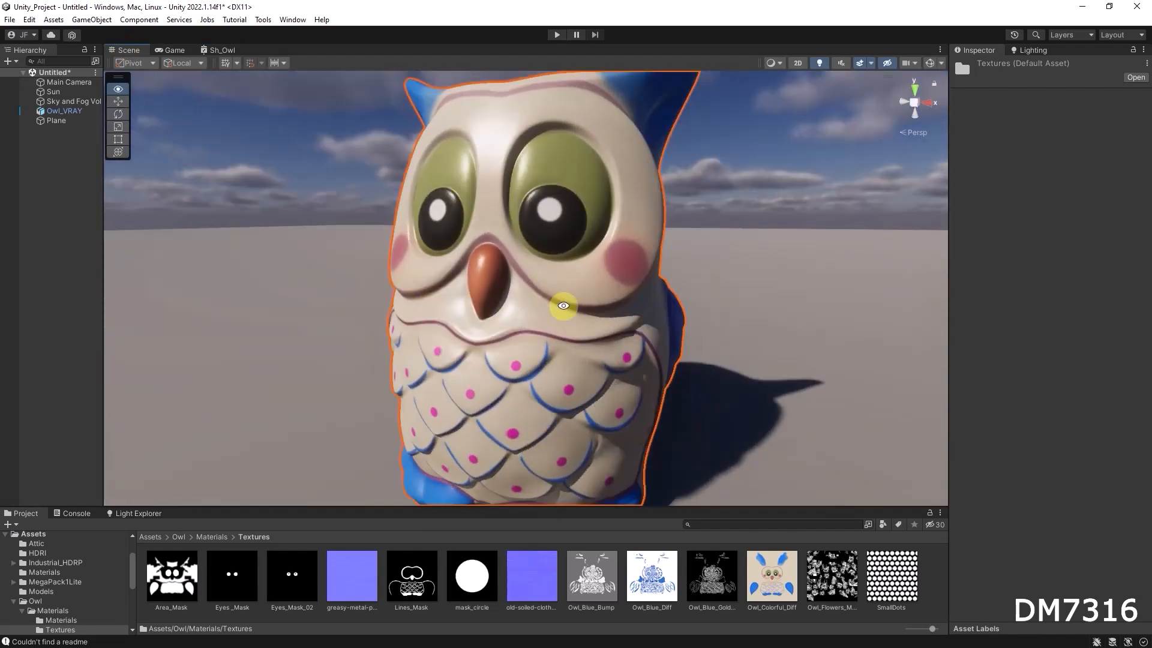
scroll(564, 306, down, 3)
click(222, 52)
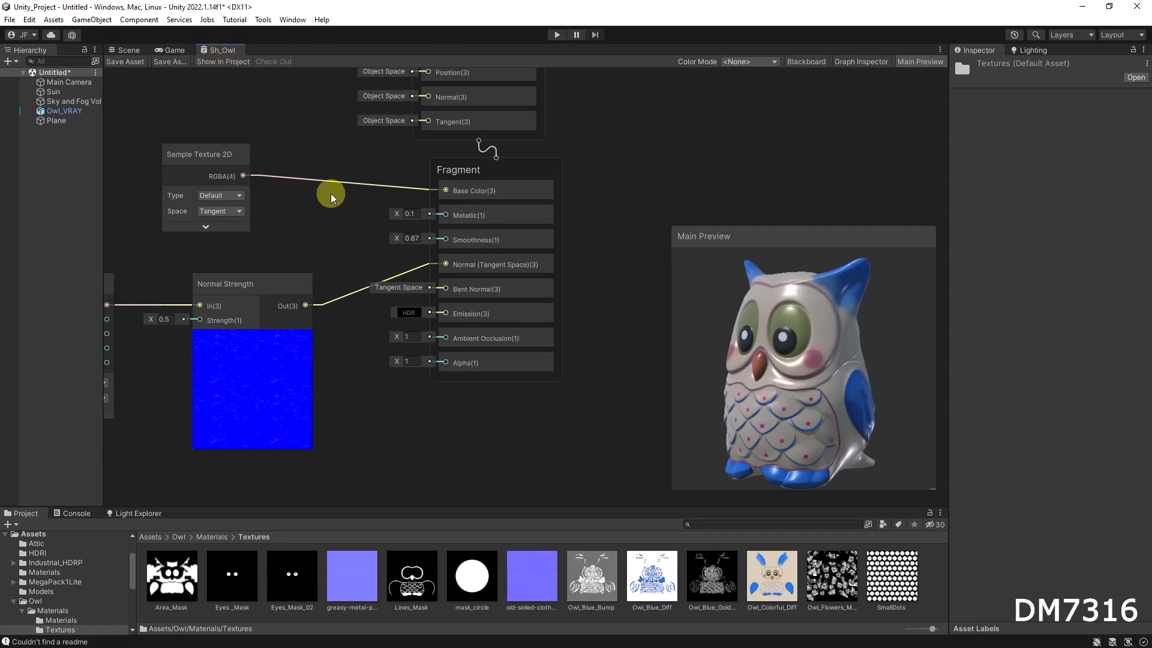
scroll(330, 193, down, 2)
middle_drag(265, 99, 443, 148)
scroll(401, 190, down, 1)
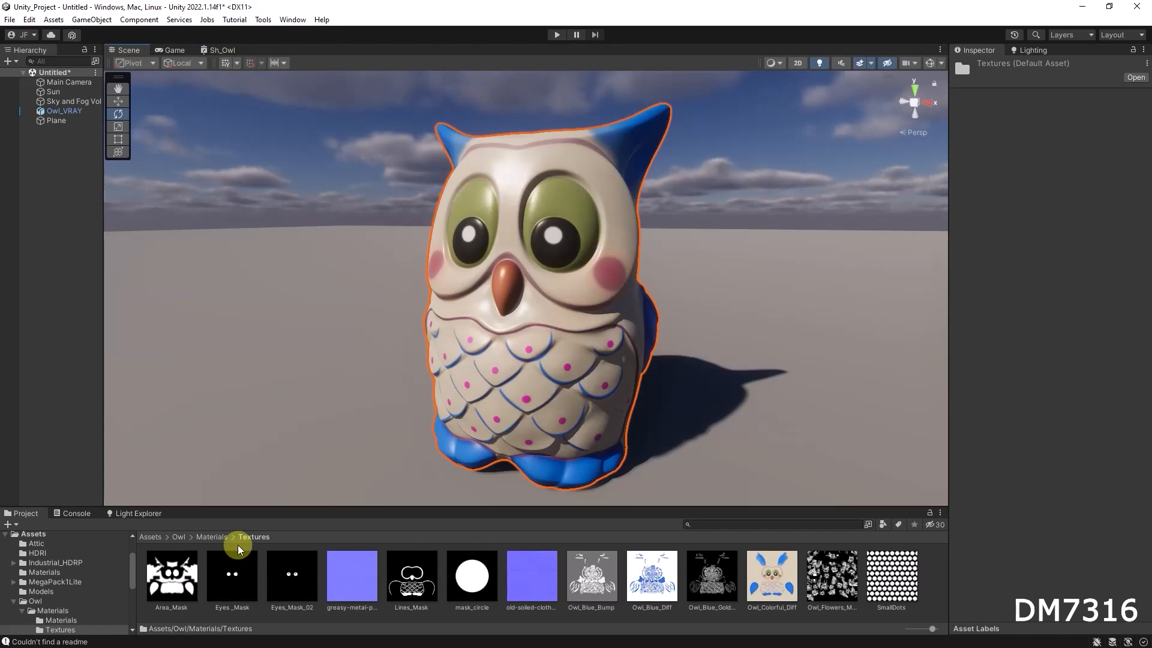
Select the Sh_Owl_A material in the Owl Materials folder and open the shader graph's Blackboard.
click(211, 535)
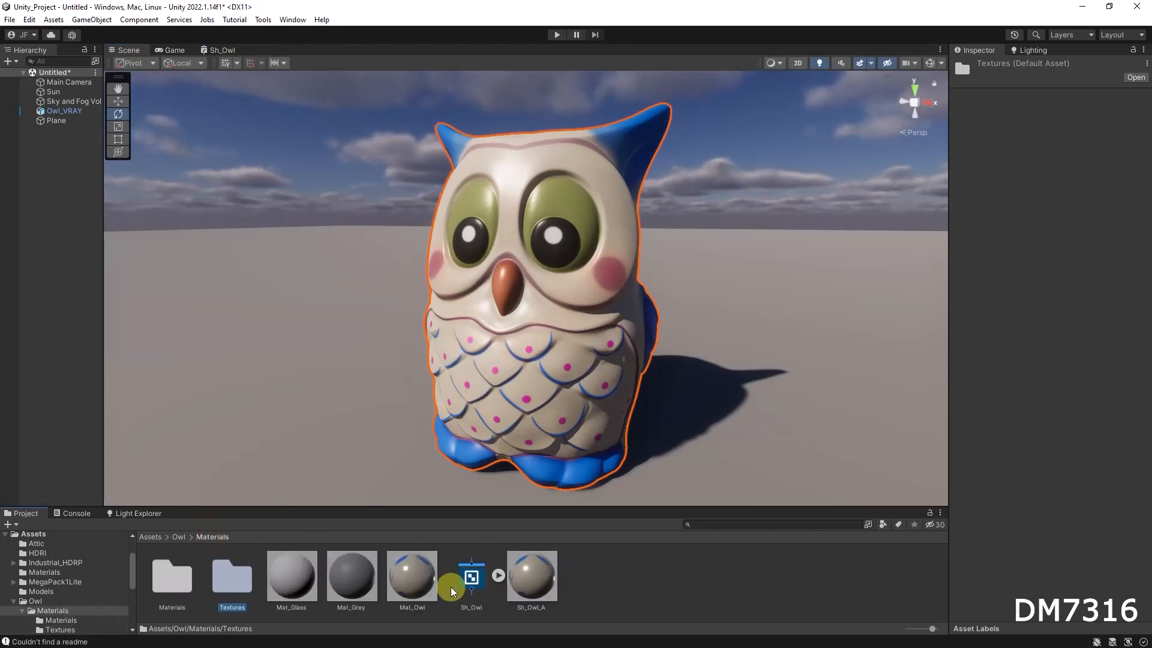
click(543, 575)
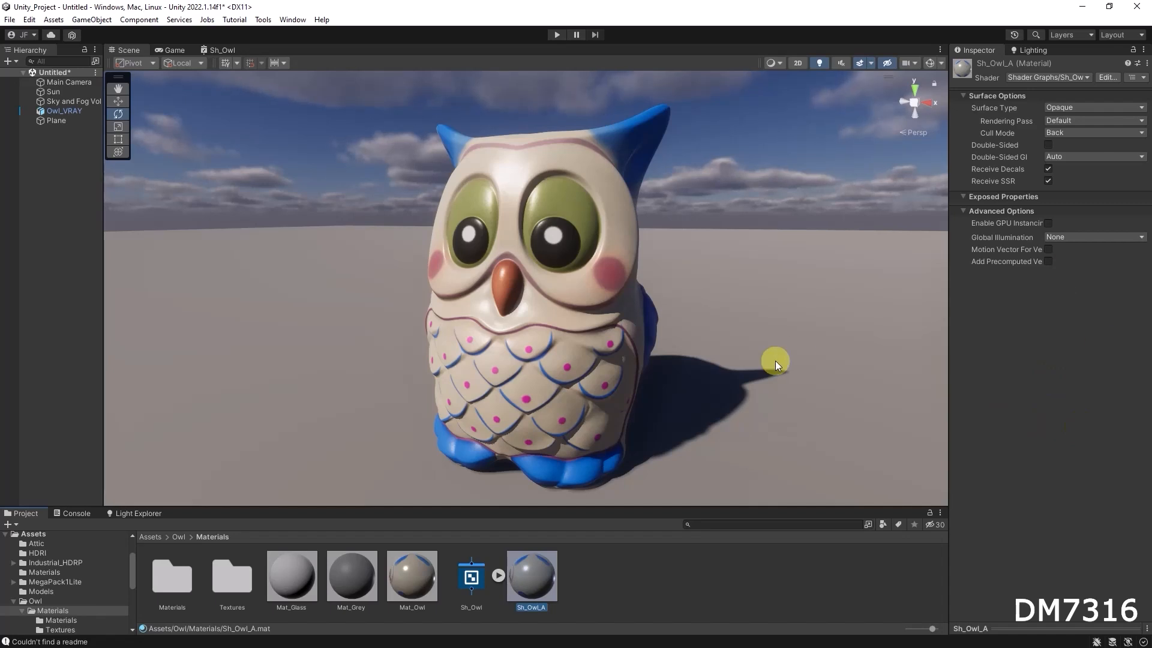
click(223, 49)
click(810, 61)
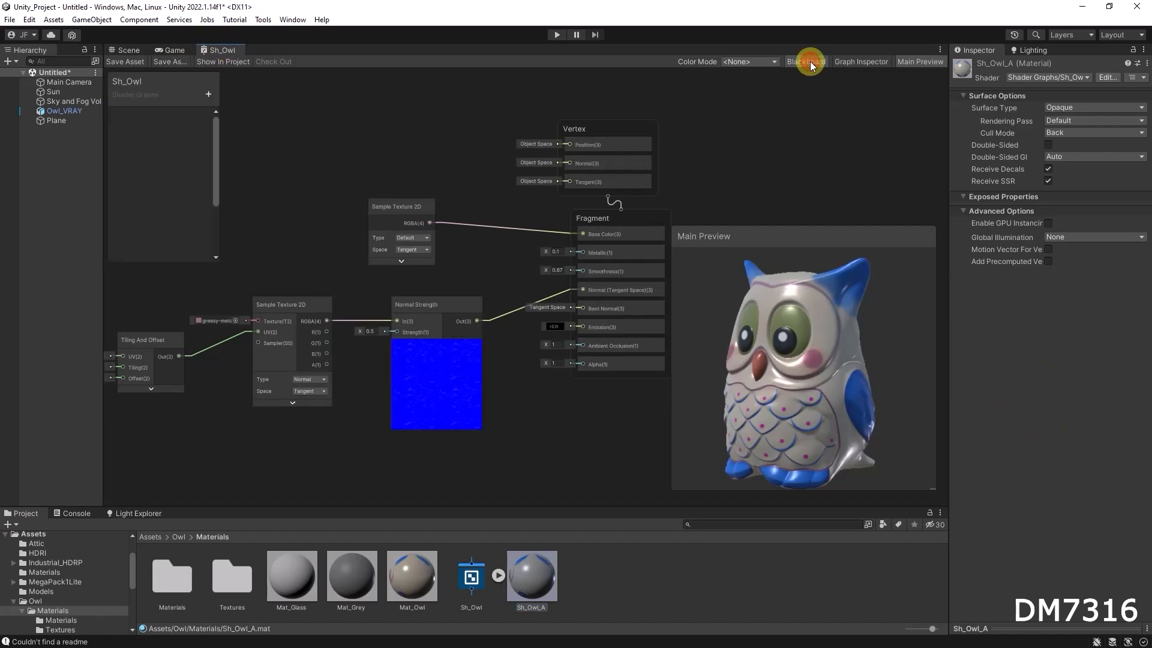
middle_drag(326, 147, 349, 159)
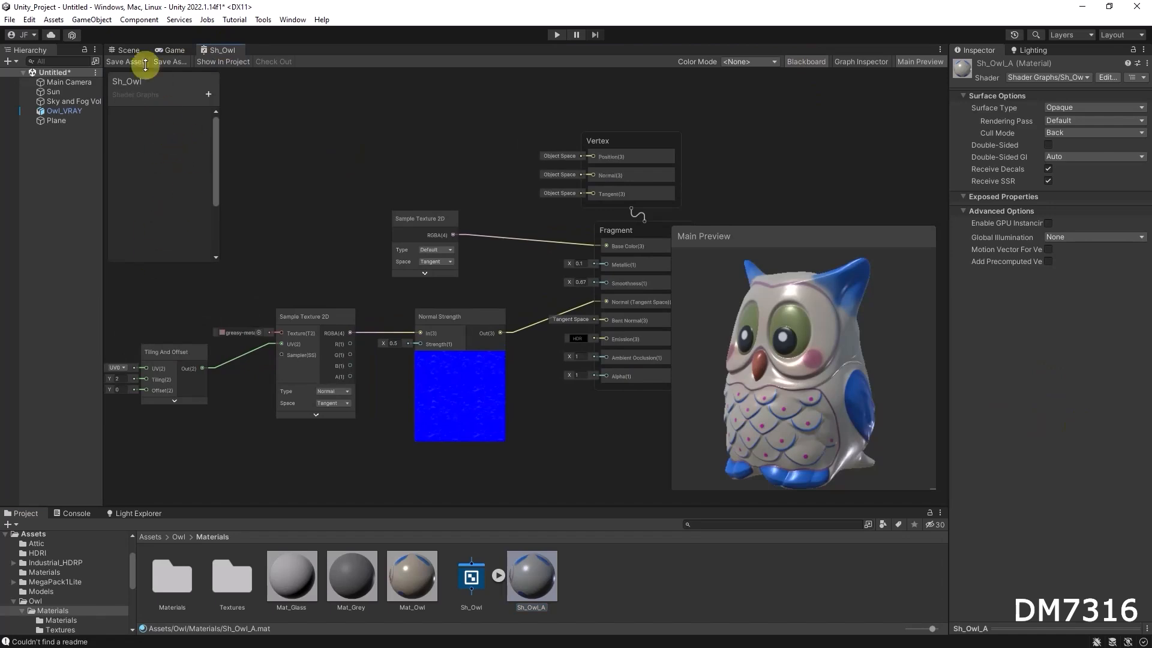
click(127, 50)
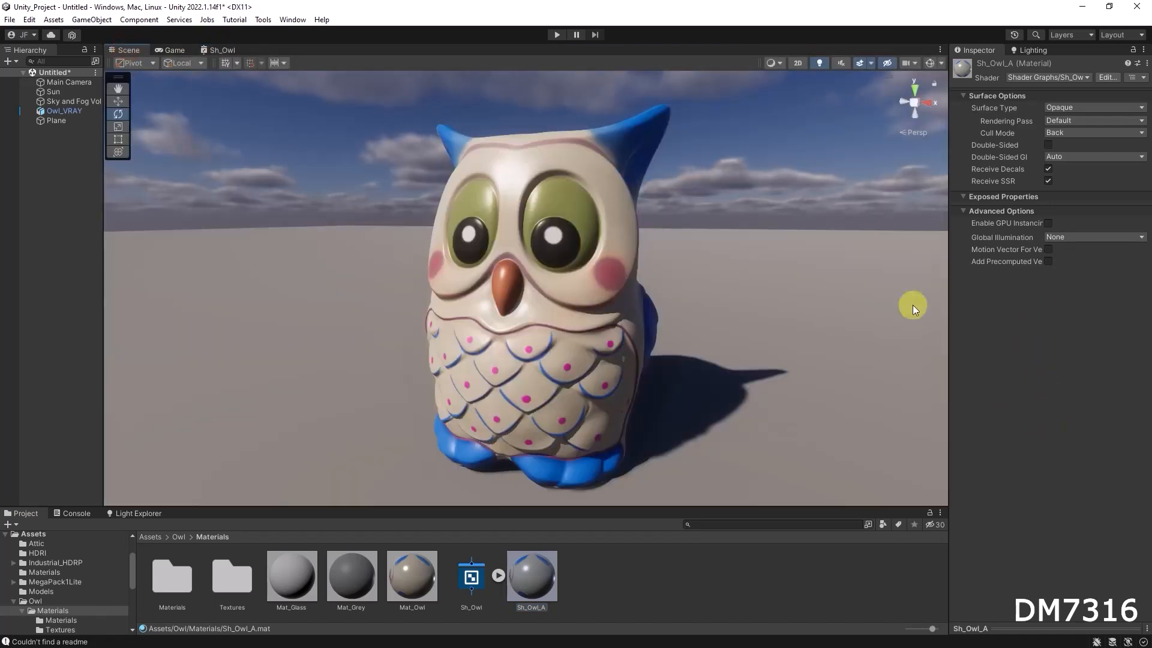
click(221, 50)
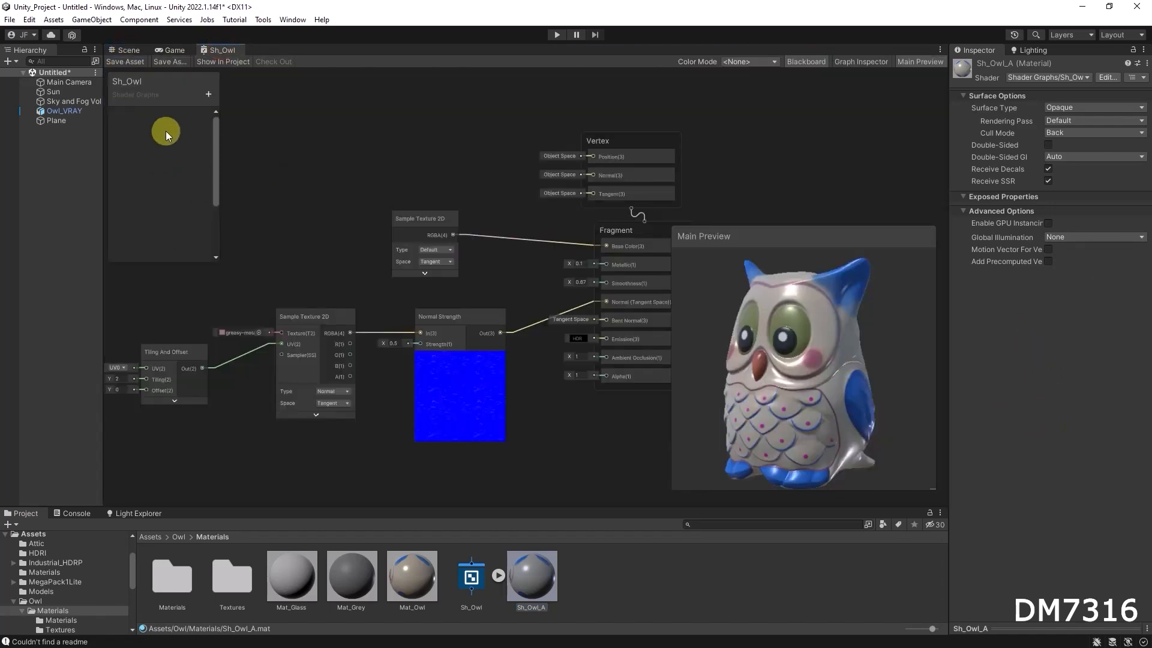
Add a Float property named Smoothness to the Blackboard.
mouse_move(150, 85)
mouse_down()
mouse_move(171, 88)
mouse_move(158, 96)
mouse_up()
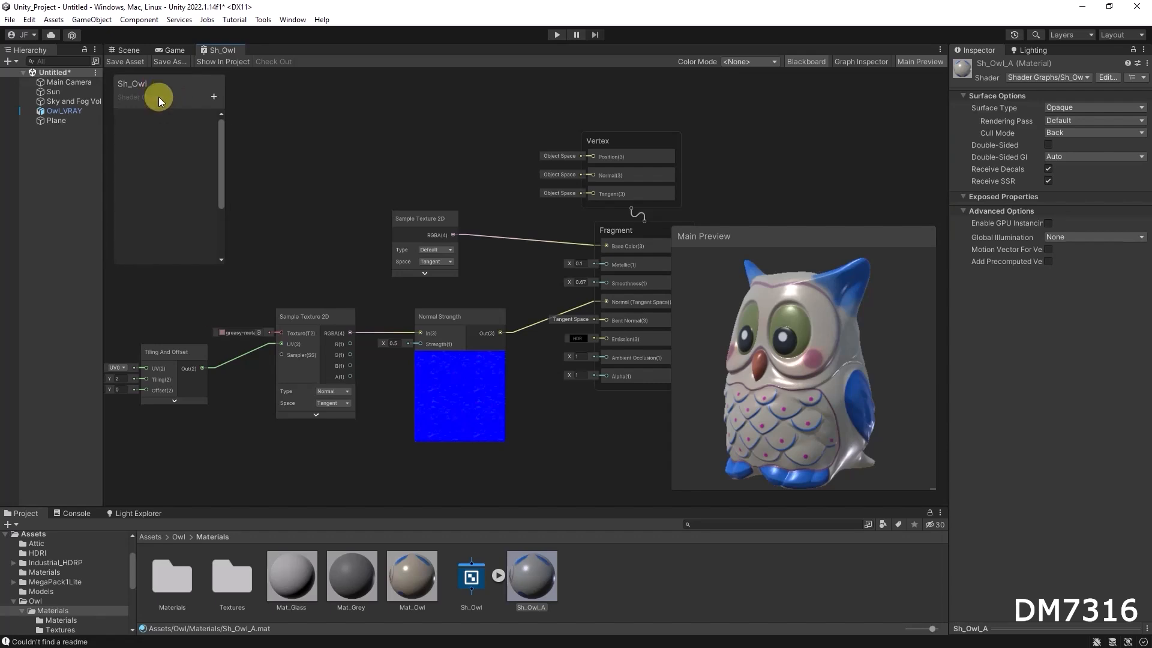
click(211, 95)
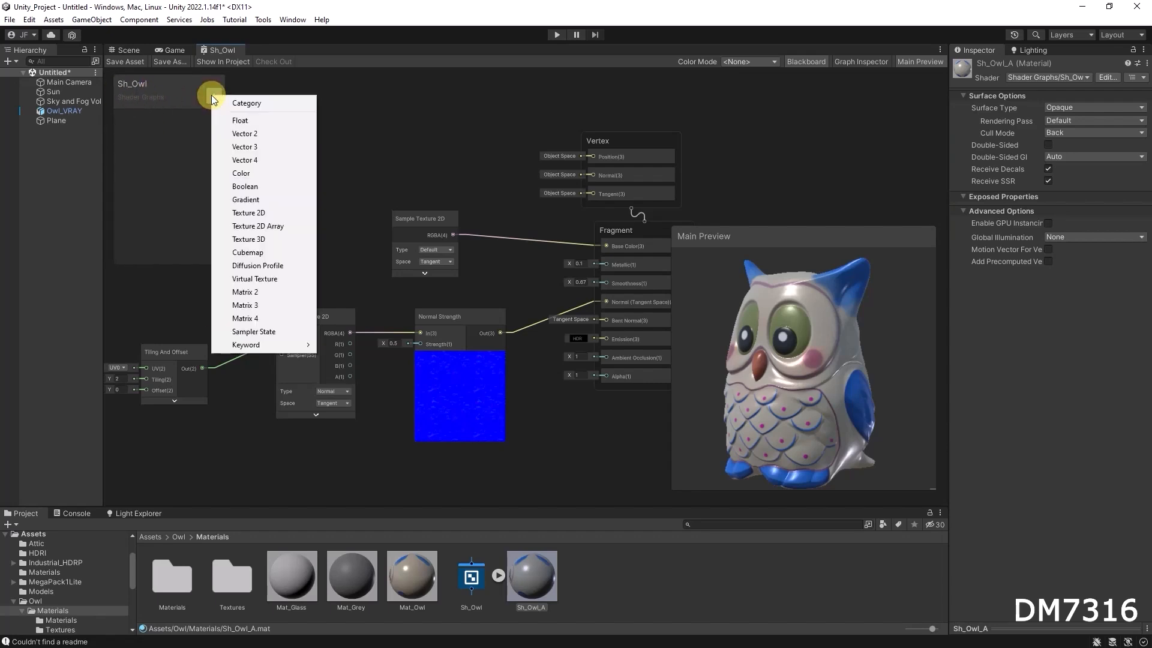
click(250, 120)
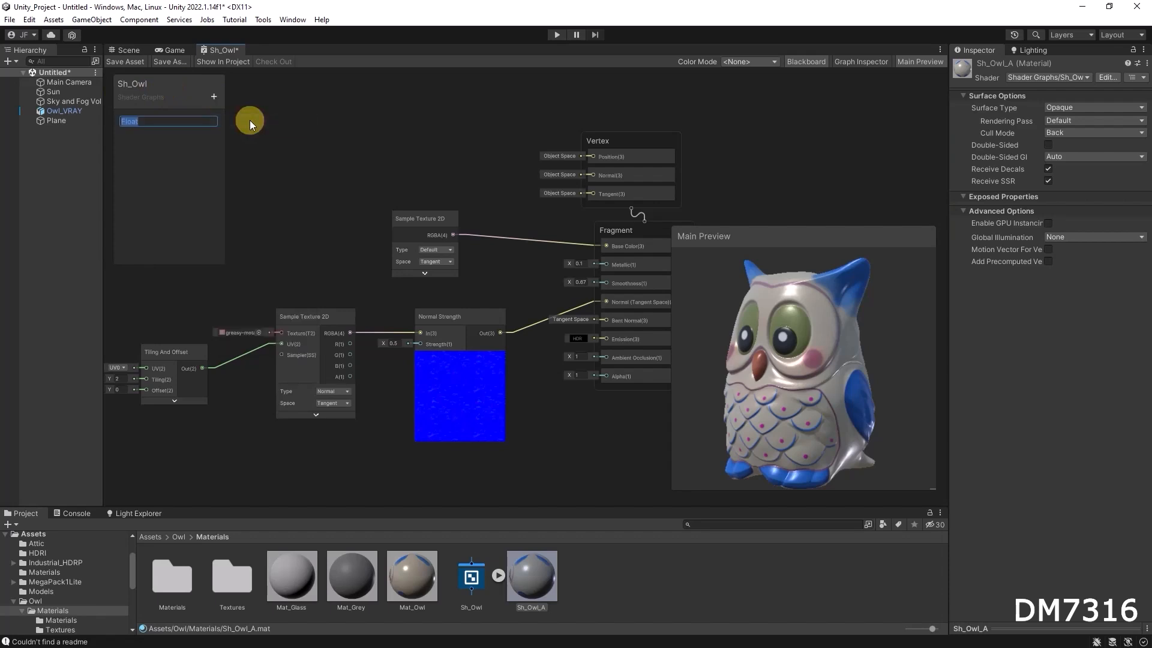
text(Smoothness)
key(Return)
Set the Smoothness property to Slider mode with a default value of 0.5.
click(862, 60)
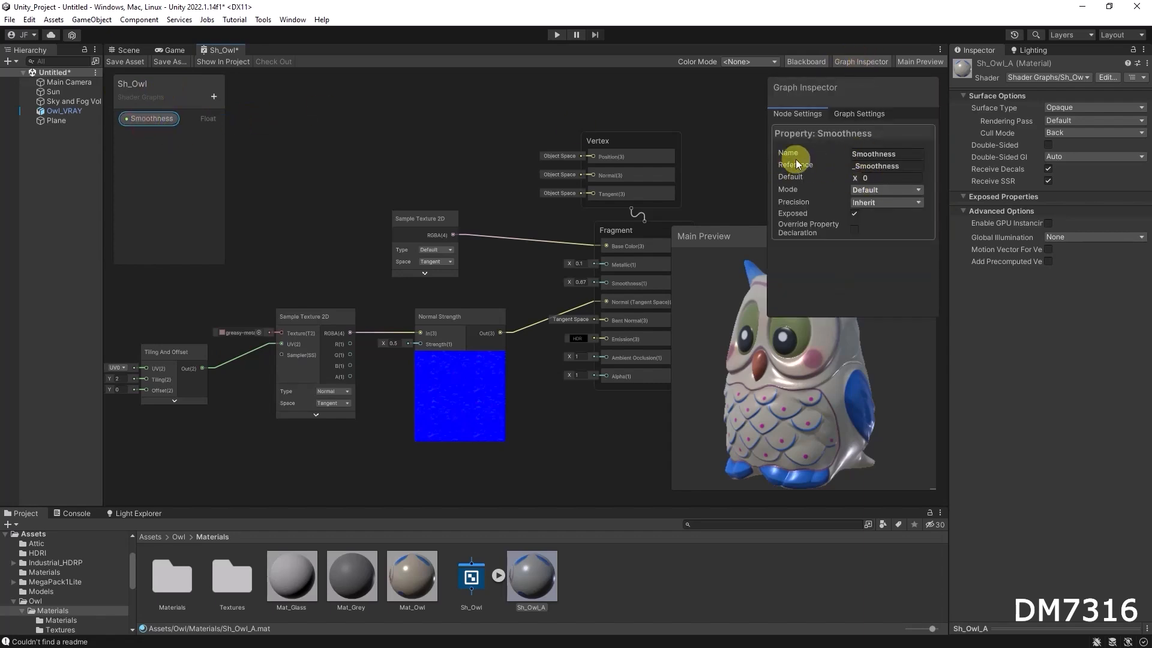
click(868, 190)
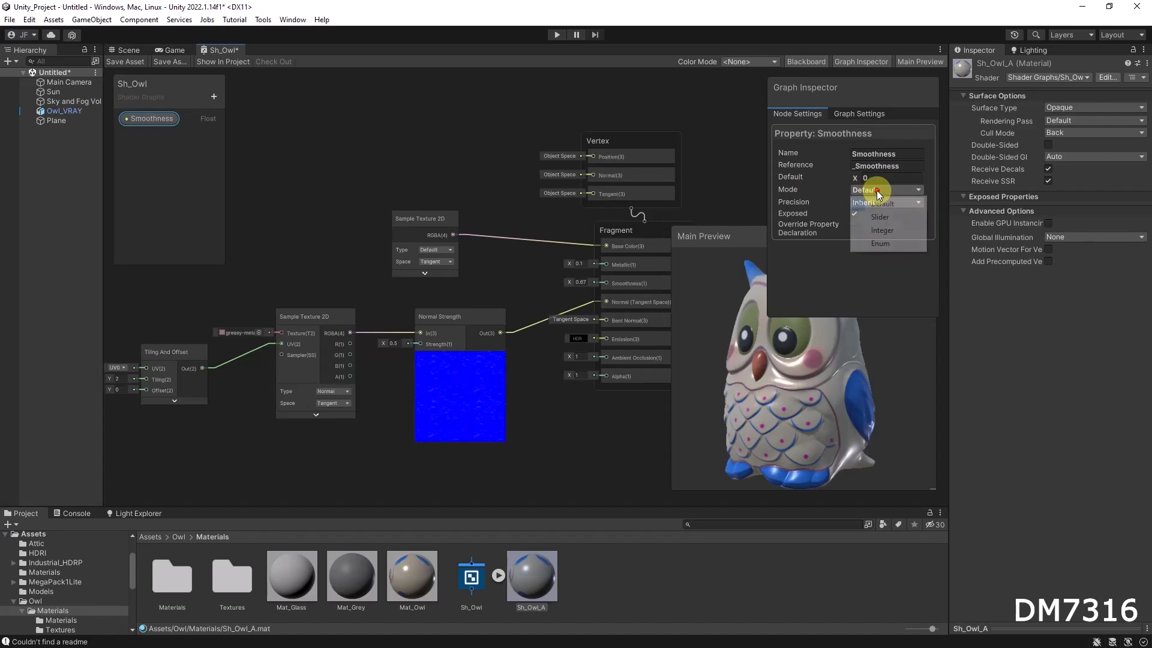
click(895, 217)
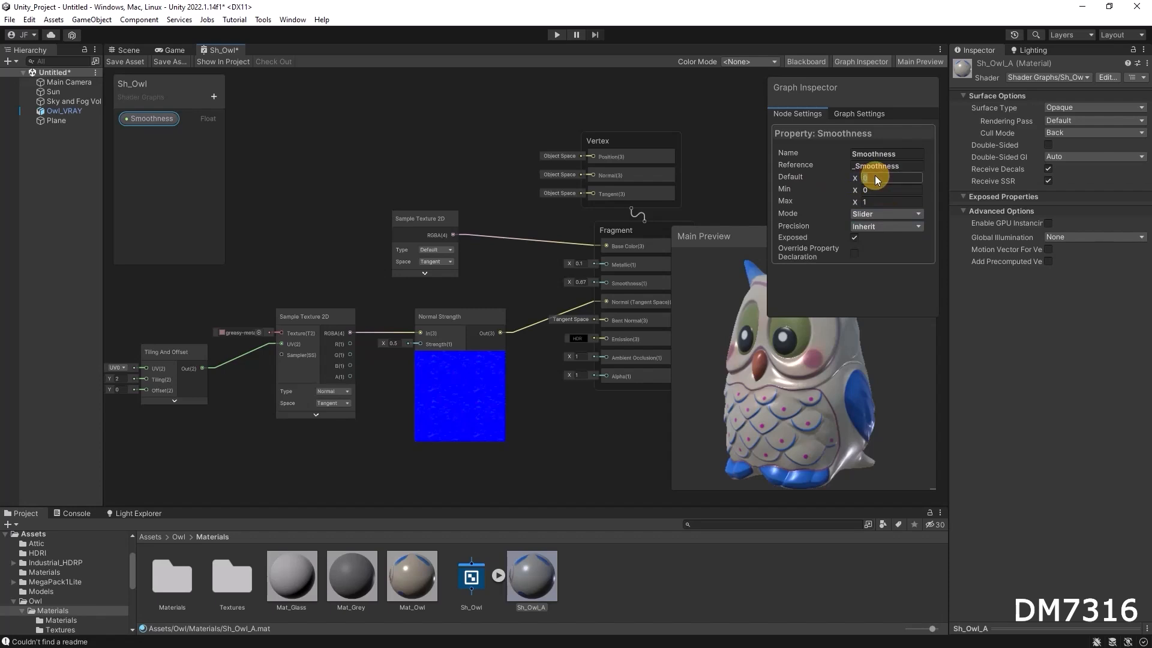
text(0.5)
click(859, 189)
click(719, 152)
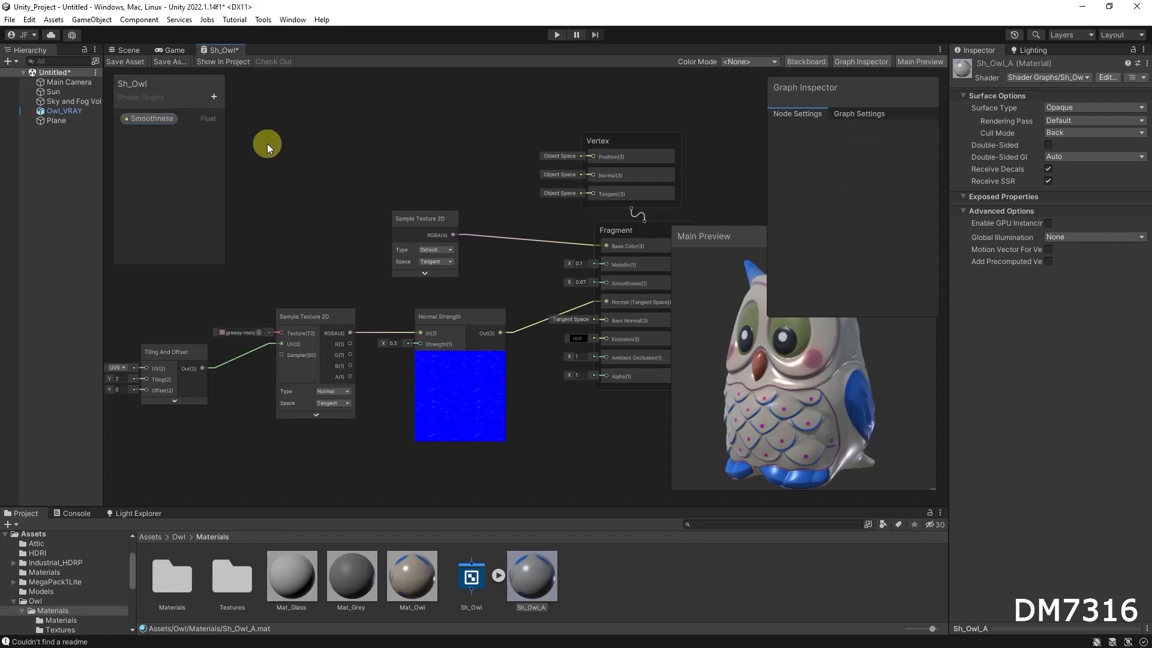
Save the shader graph and adjust the material's Smoothness slider to about 0.49 in the Scene view.
click(124, 61)
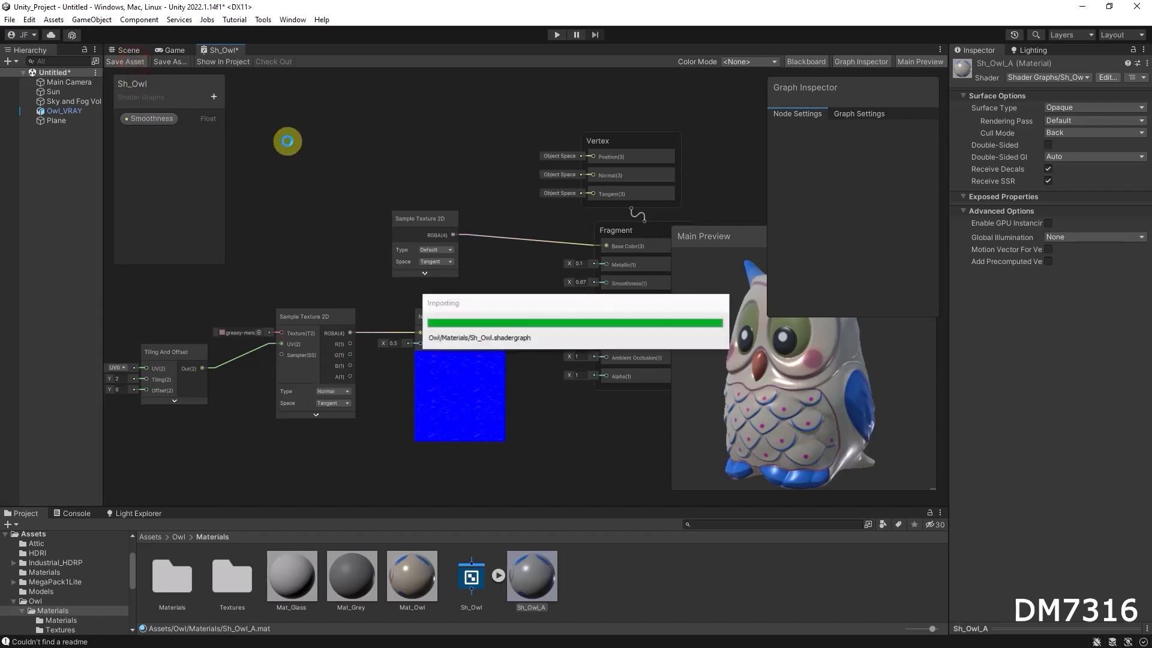
click(129, 50)
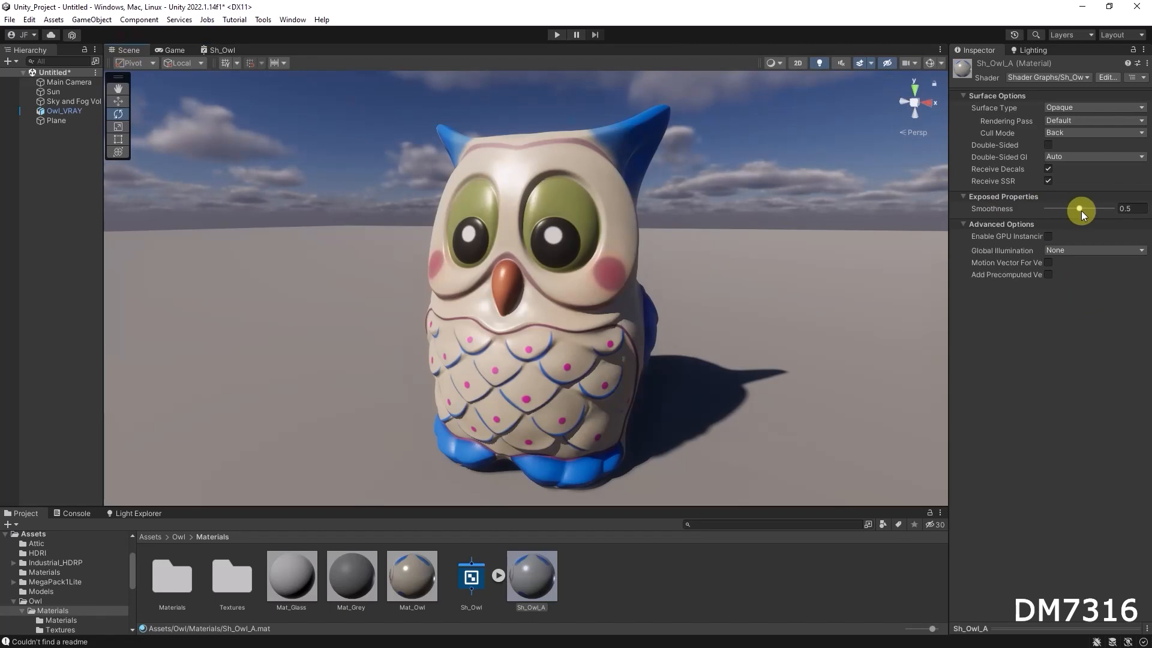
mouse_move(1078, 204)
mouse_down()
mouse_move(1035, 208)
mouse_move(1117, 211)
mouse_move(1078, 208)
mouse_up()
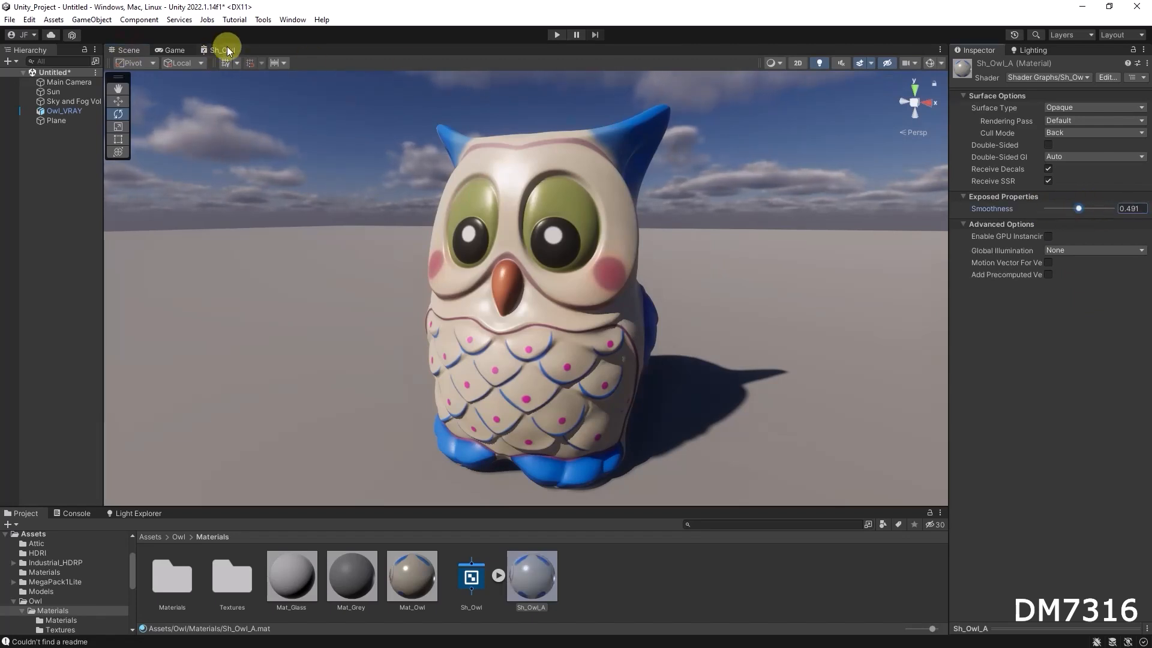
Place the Smoothness property node in the graph and connect it to the Fragment Smoothness input.
click(222, 50)
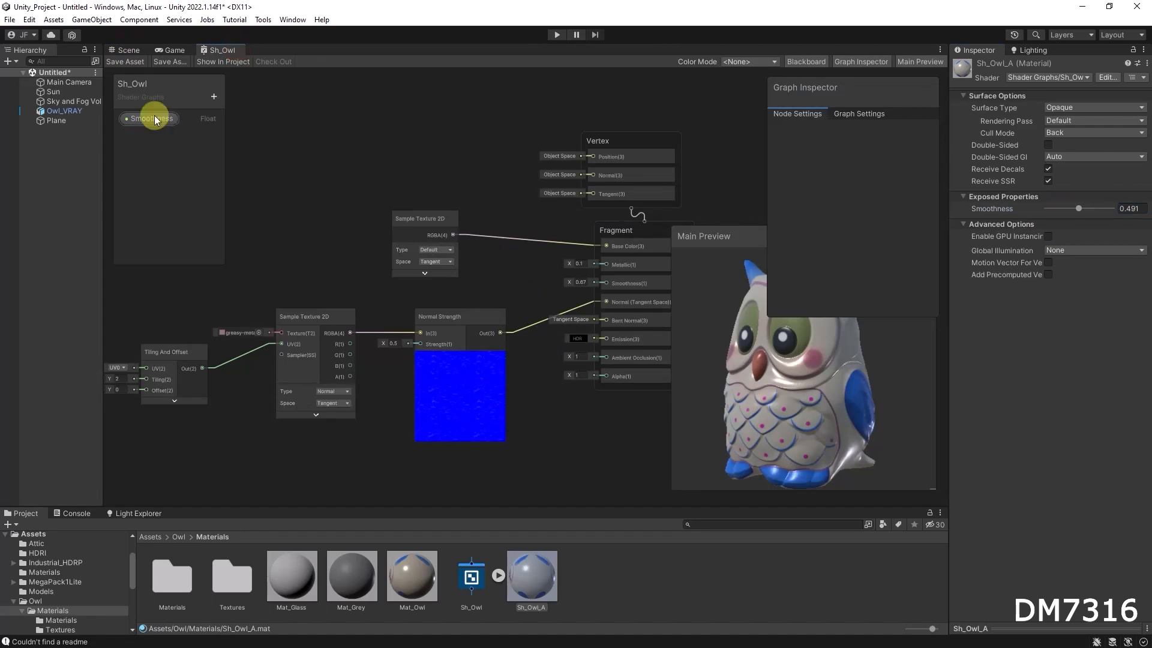
drag(149, 119, 351, 272)
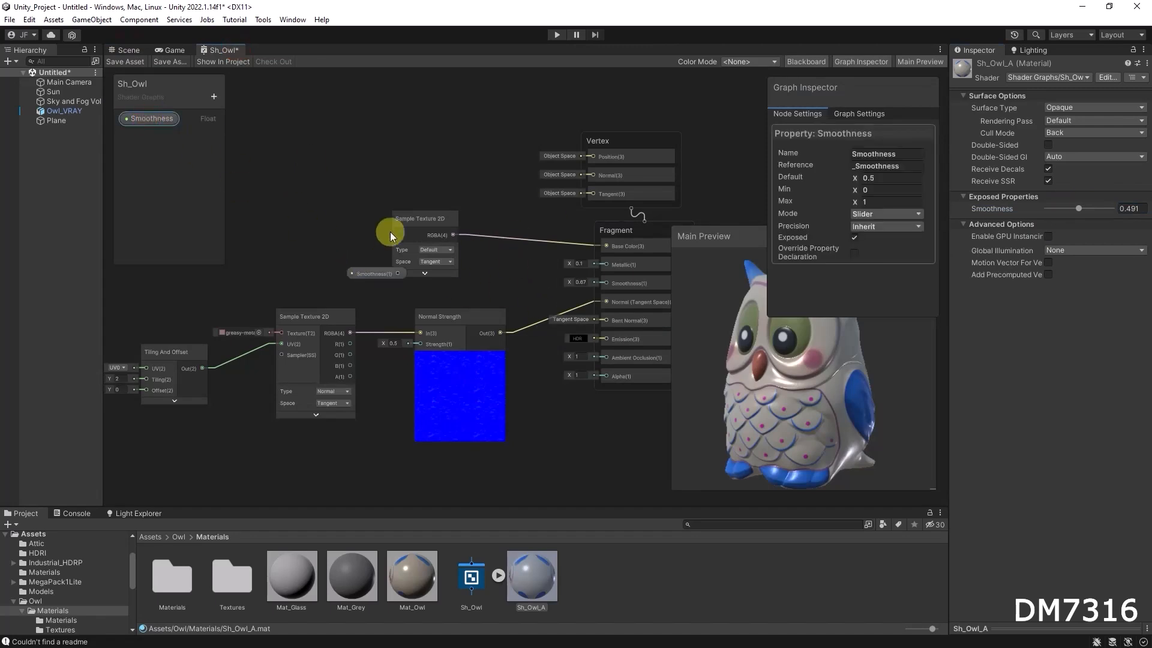
drag(429, 210, 417, 185)
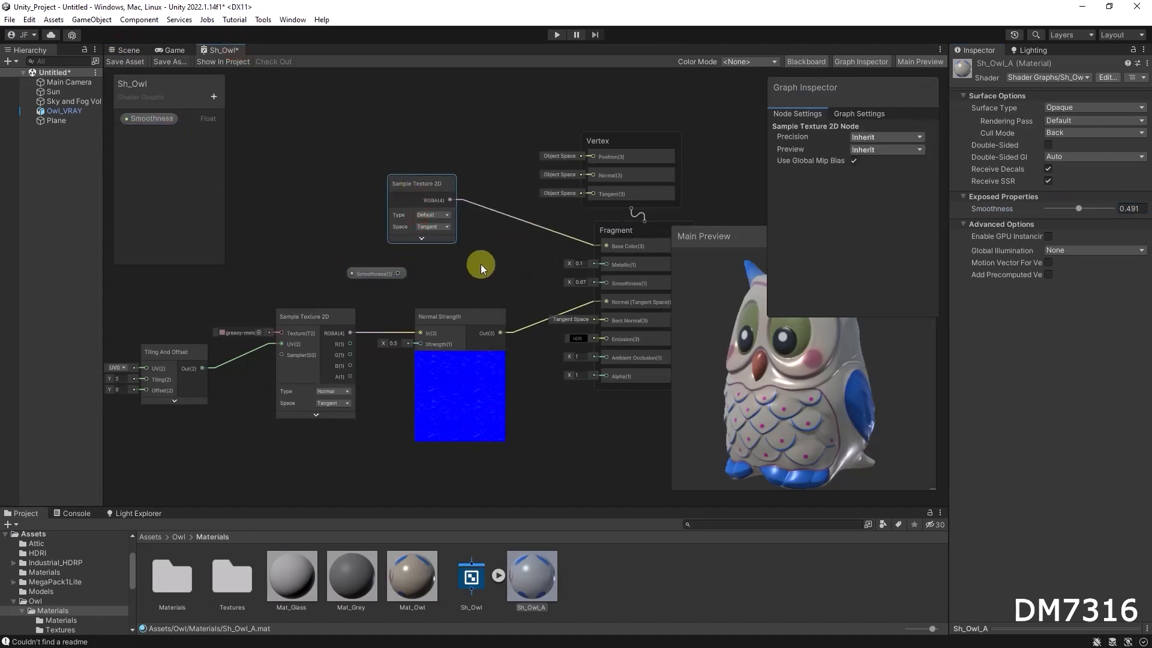
scroll(483, 262, up, 3)
drag(258, 303, 575, 317)
drag(235, 301, 499, 318)
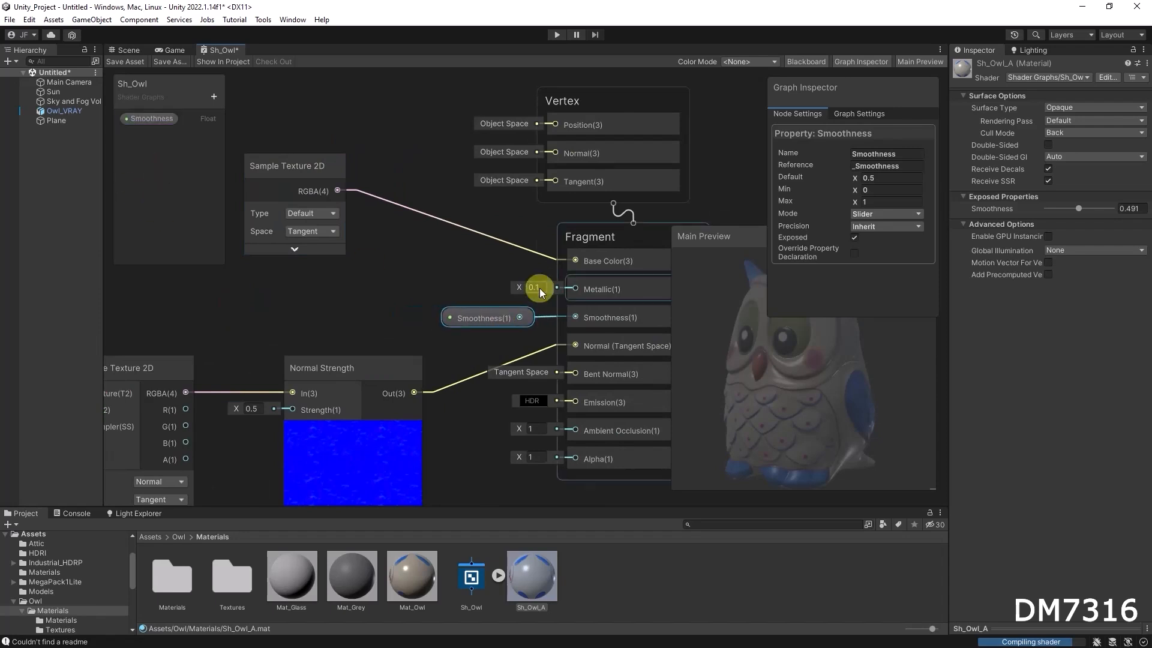
Add a Float property named Metallic to the Blackboard.
click(211, 95)
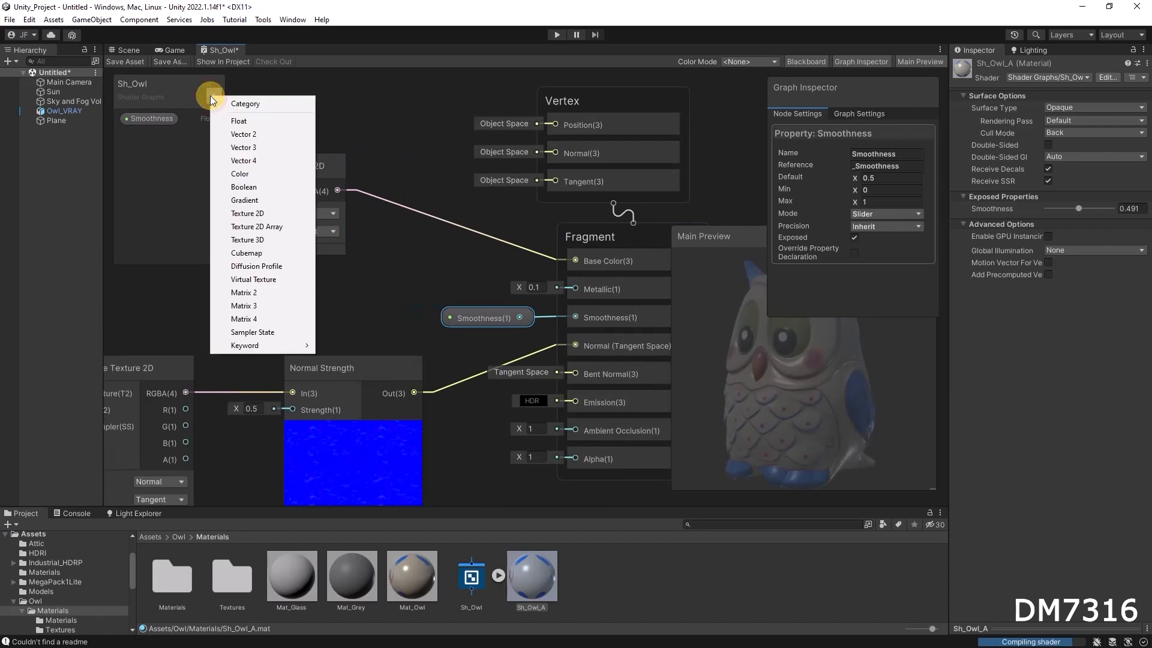
click(254, 116)
text(Metallic)
key(Return)
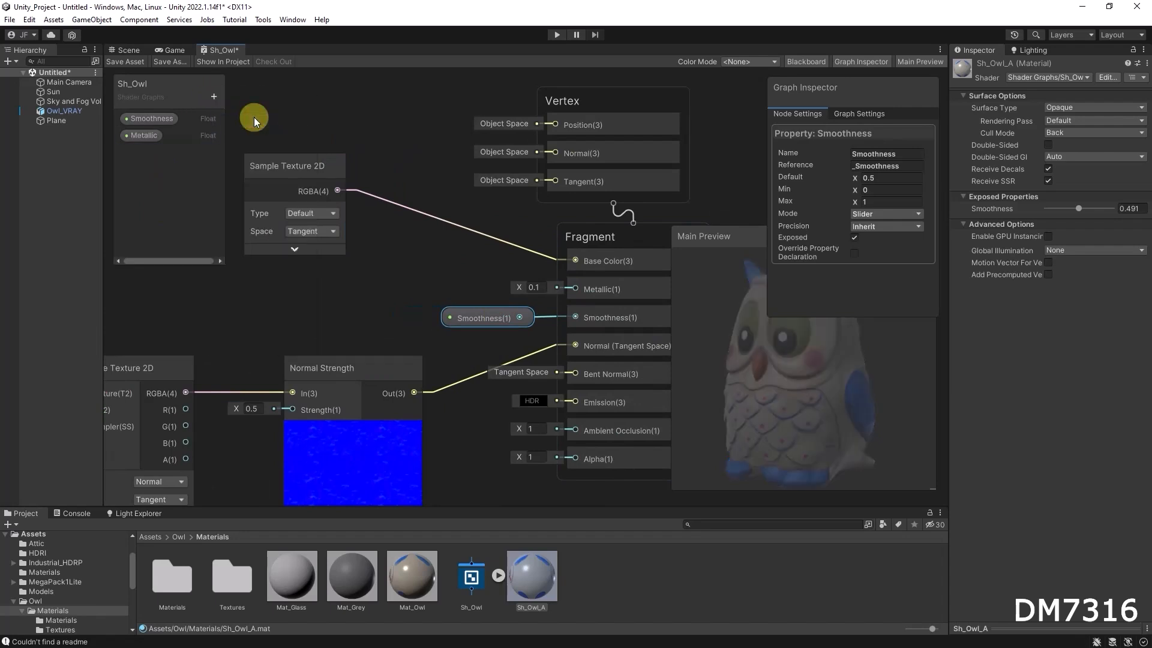
Set the Metallic property to Slider mode with a default value of 0.
click(139, 135)
click(883, 190)
click(887, 218)
click(877, 175)
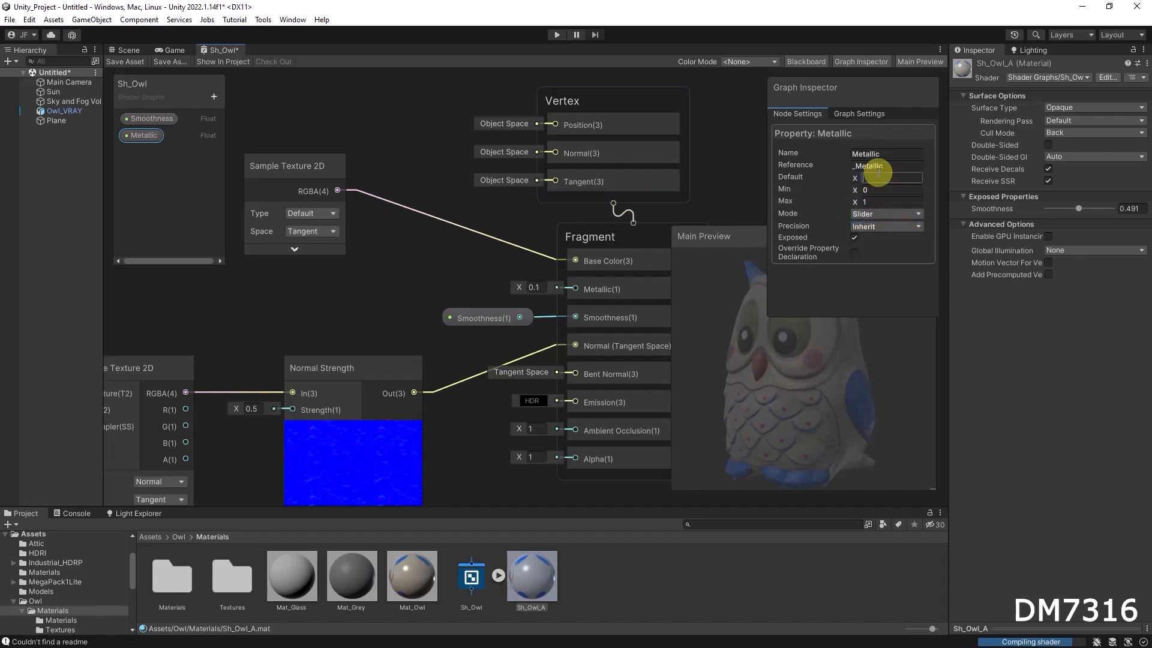
text(0)
Place the Metallic property node in the graph and connect it to the Fragment Metallic input.
drag(149, 135, 460, 280)
drag(526, 293, 573, 289)
click(500, 291)
drag(499, 286, 499, 283)
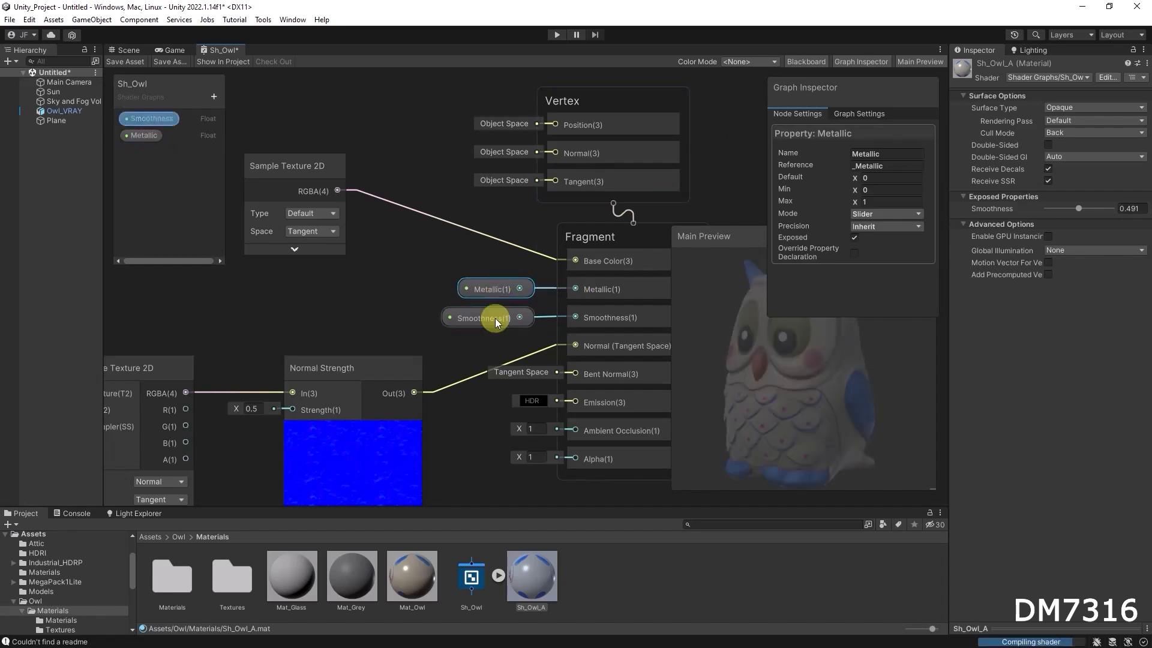
Save the shader graph and set the material's Smoothness to about 0.8 in the Scene view.
click(129, 61)
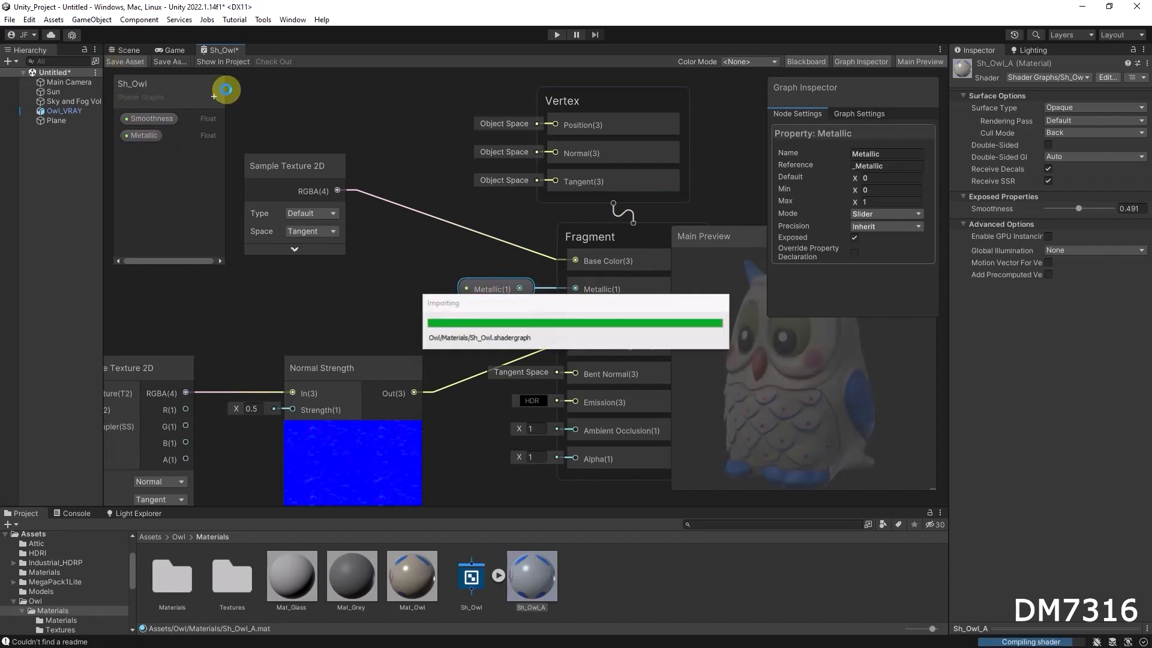
click(129, 50)
alt+drag(607, 326, 576, 297)
mouse_move(1048, 218)
mouse_down()
mouse_move(1097, 223)
mouse_move(1038, 221)
mouse_move(1110, 207)
mouse_move(1079, 206)
mouse_move(1100, 213)
mouse_up()
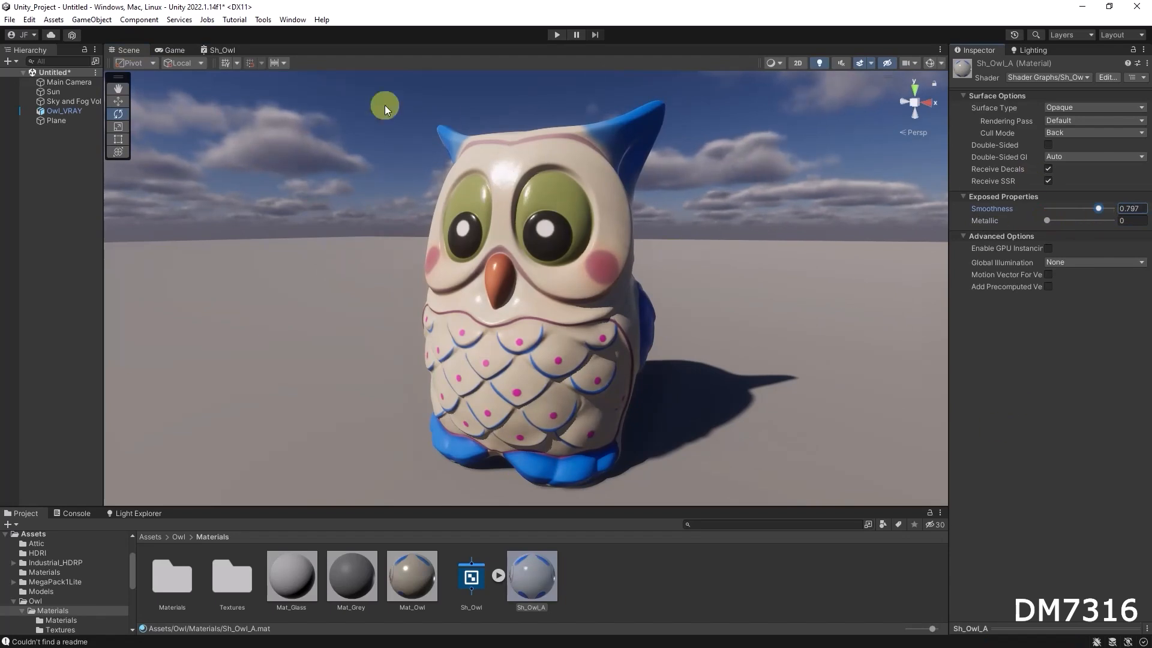
Compare the shader graph preview with the owl in the Scene view.
click(225, 46)
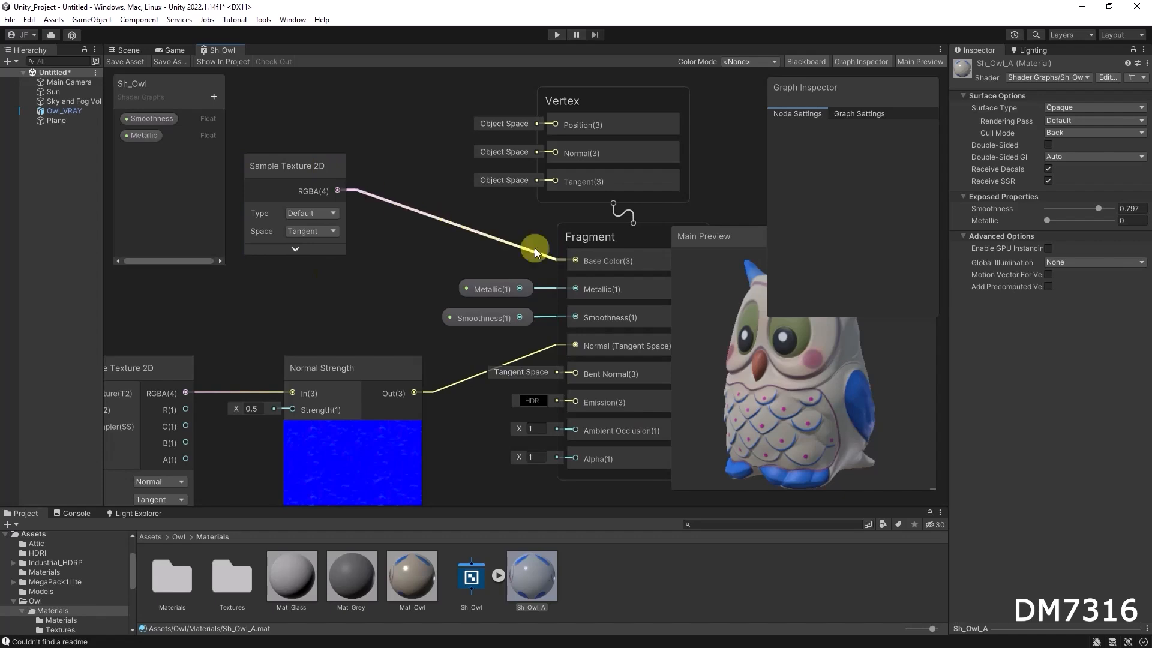
click(124, 50)
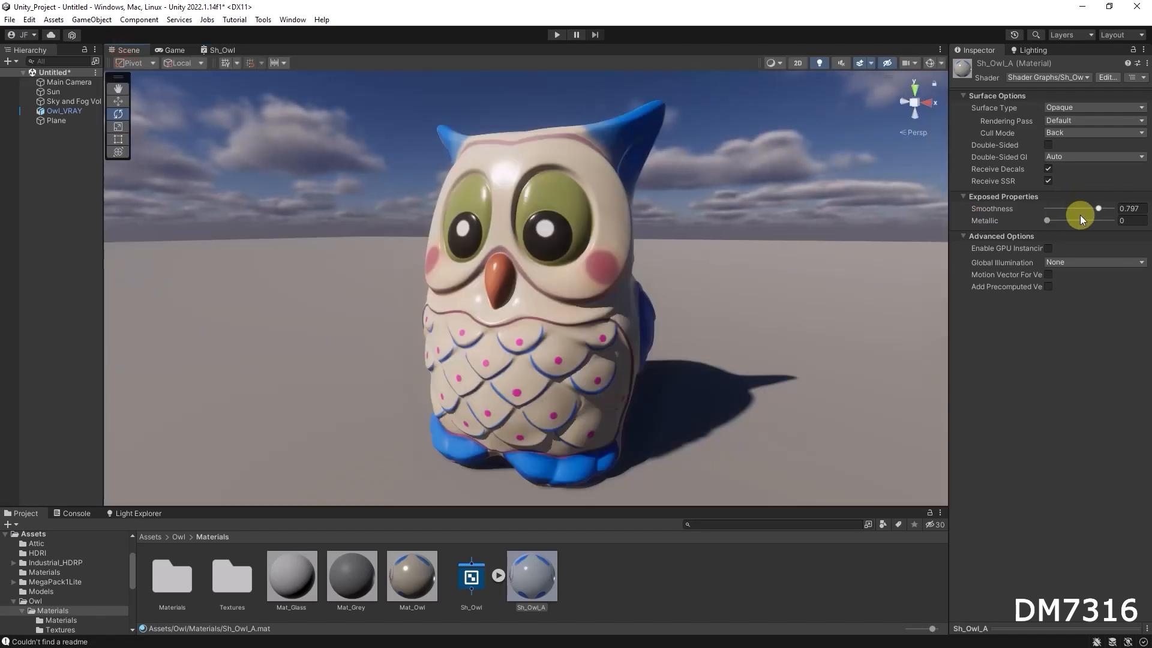
click(222, 50)
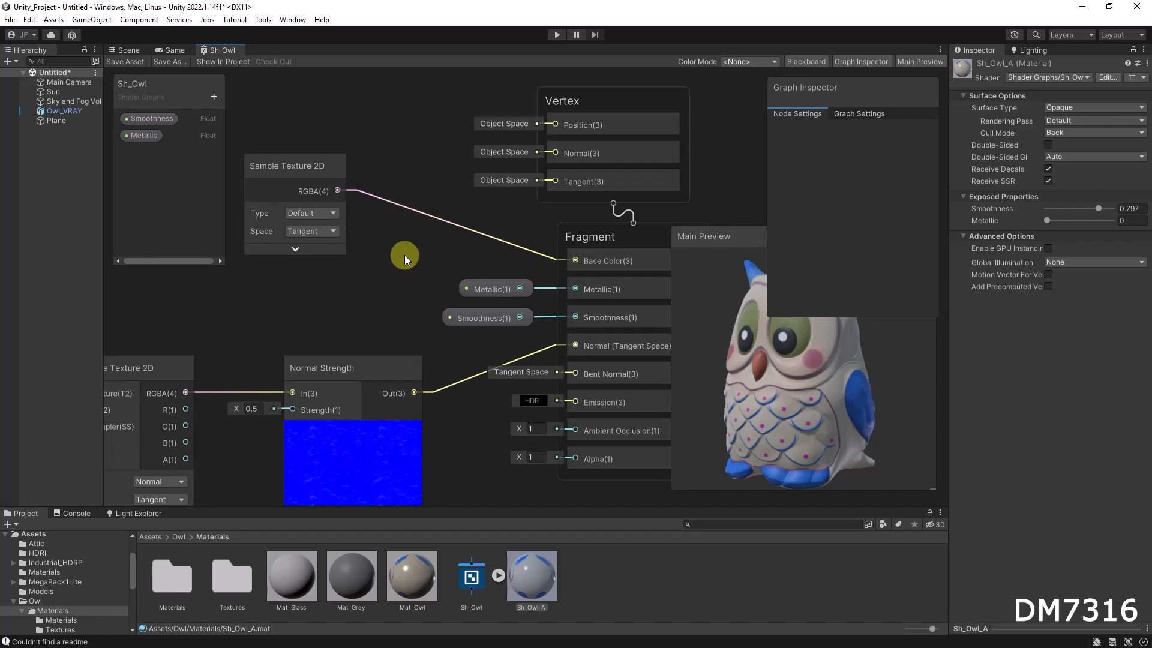
click(128, 51)
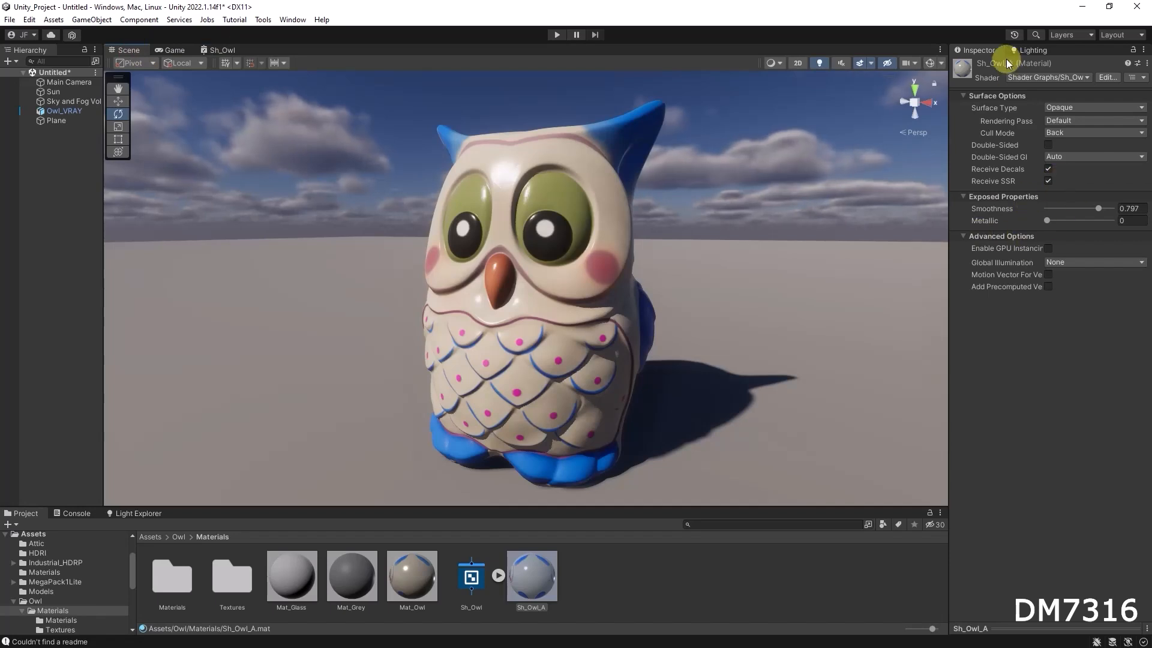
click(222, 50)
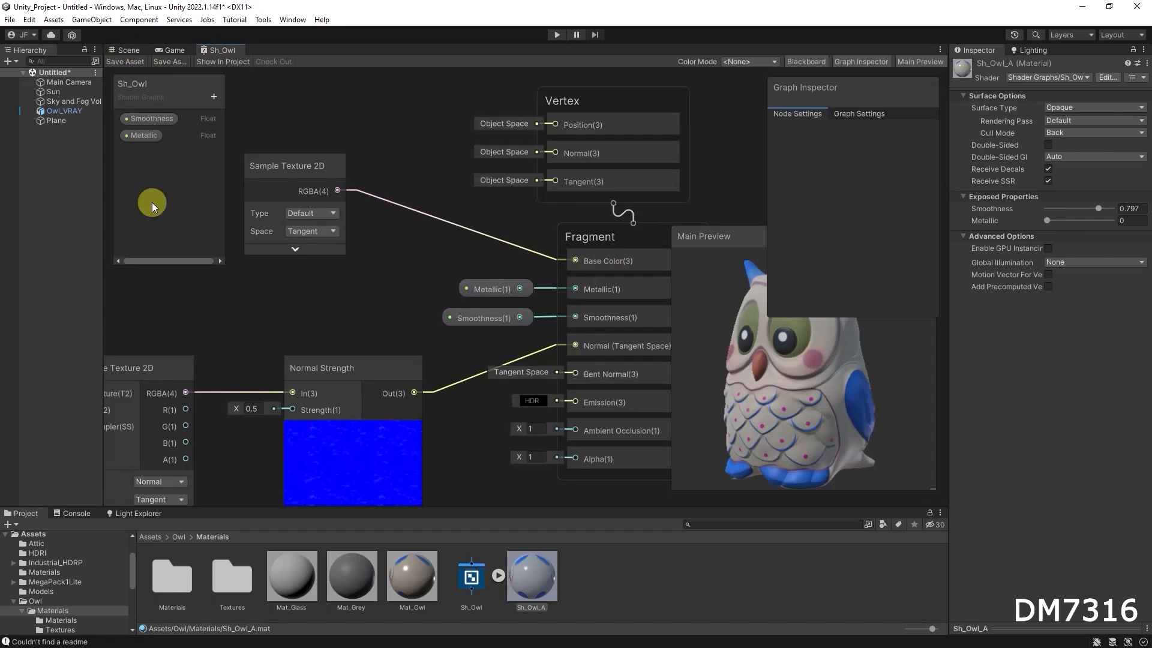
Add a Float property named Normal strength to the Blackboard.
click(213, 97)
click(276, 122)
text(Normal strength)
key(Return)
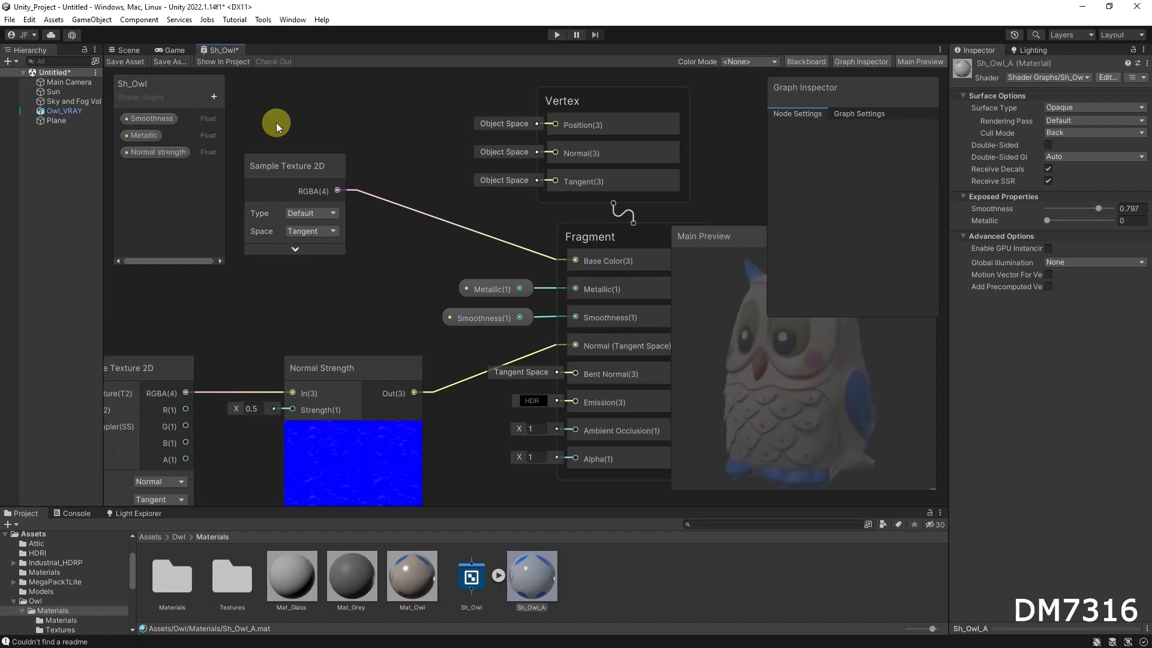
Configure the Normal strength property with Default mode and a default value of 1.
click(154, 153)
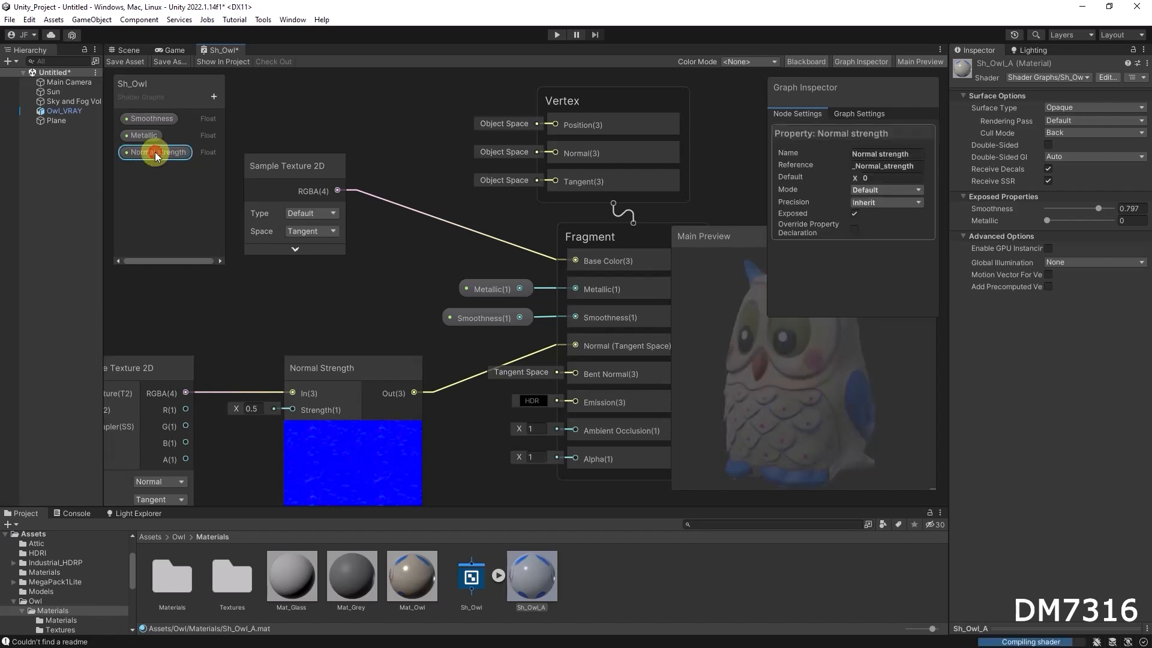
click(877, 188)
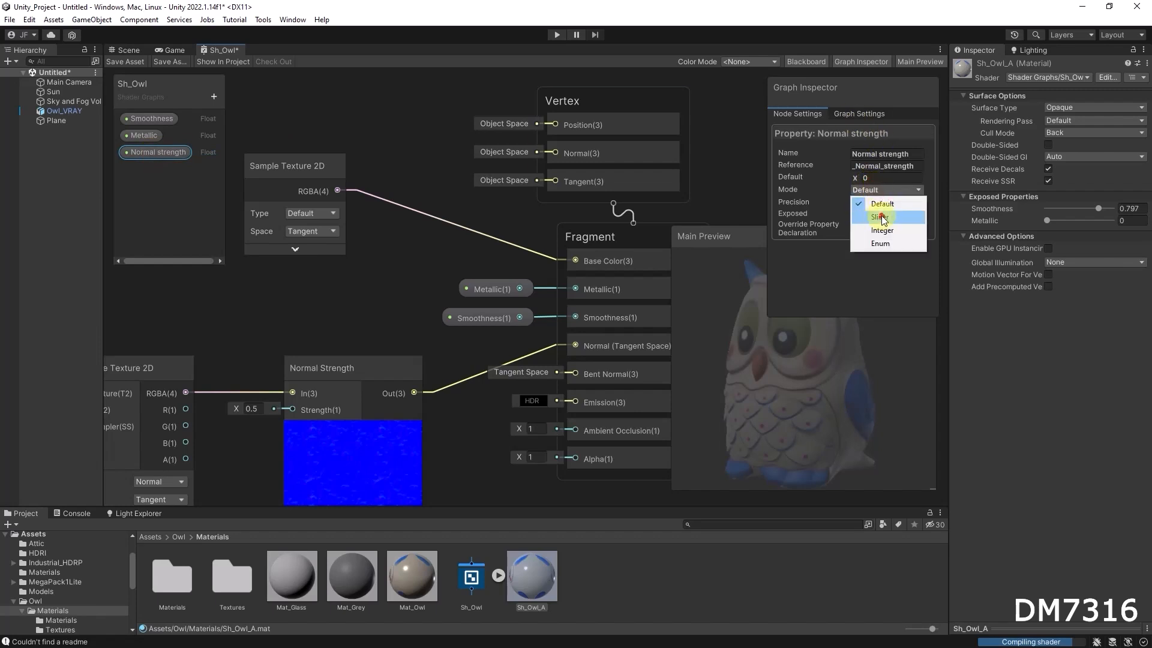
click(881, 215)
click(888, 214)
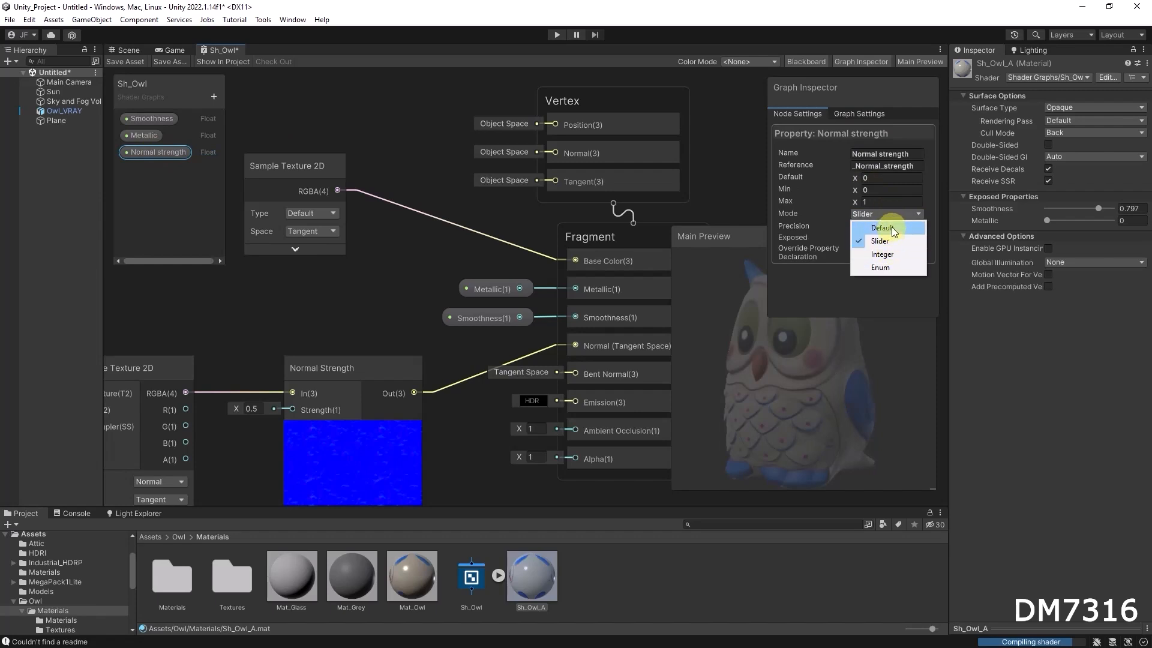
click(892, 229)
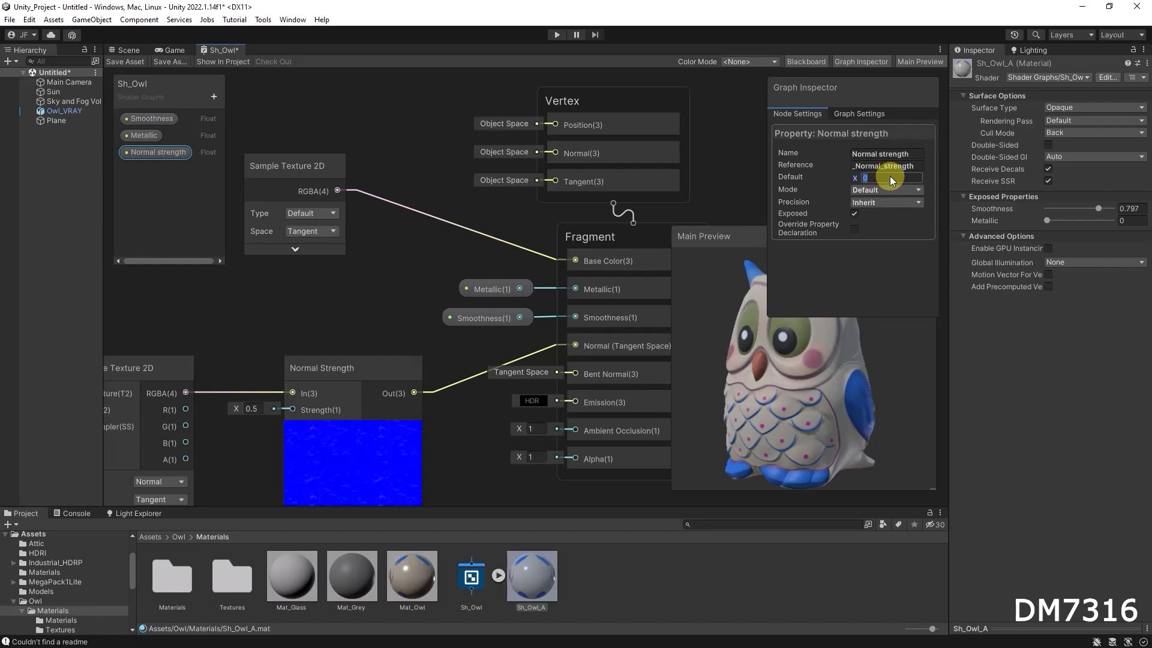
click(172, 208)
Place the Normal strength property node and connect it to the Normal Strength node's Strength input.
drag(151, 153, 246, 343)
drag(174, 316, 180, 324)
middle_drag(257, 359, 375, 321)
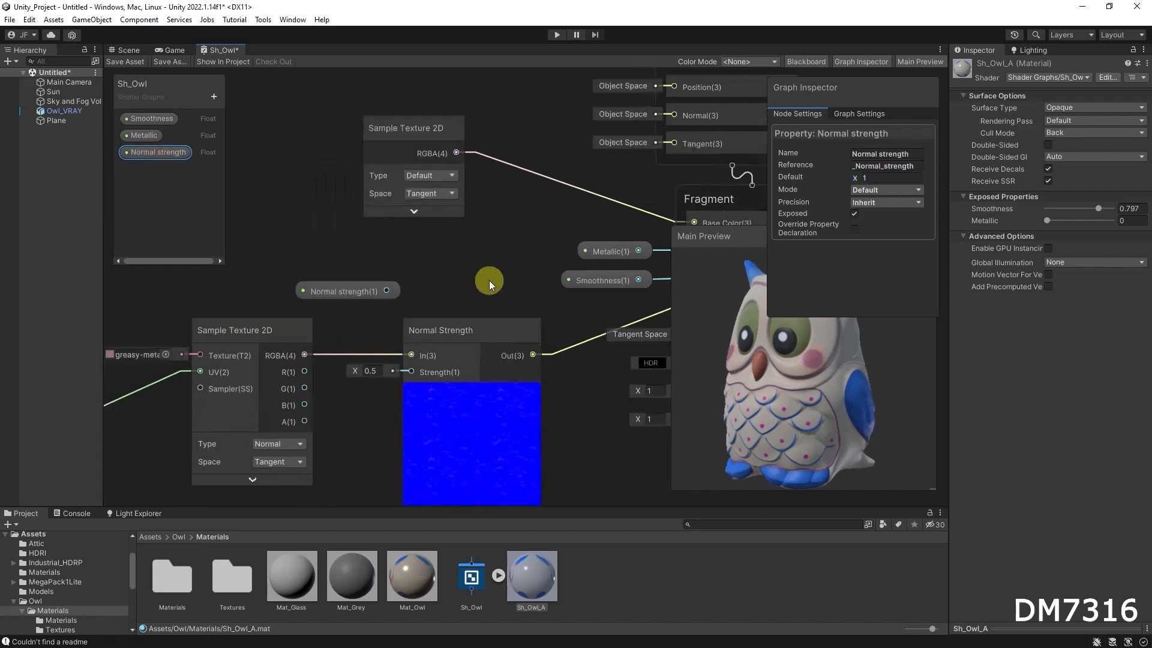
middle_drag(488, 280, 490, 293)
drag(388, 306, 339, 322)
drag(456, 272, 526, 347)
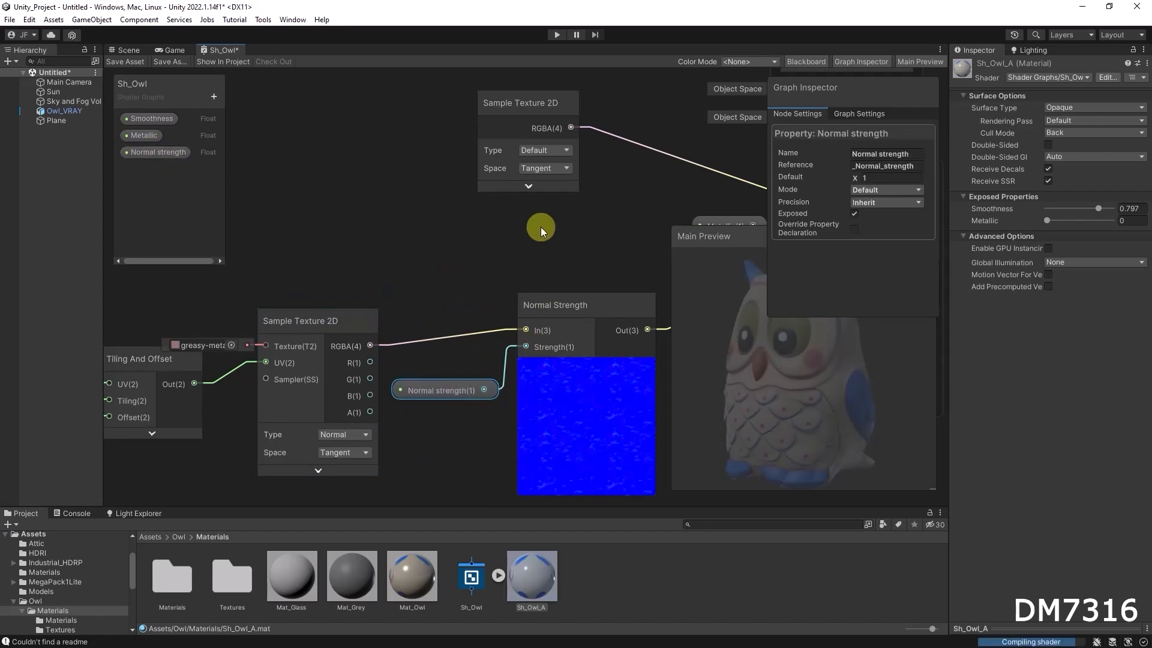
scroll(541, 227, down, 2)
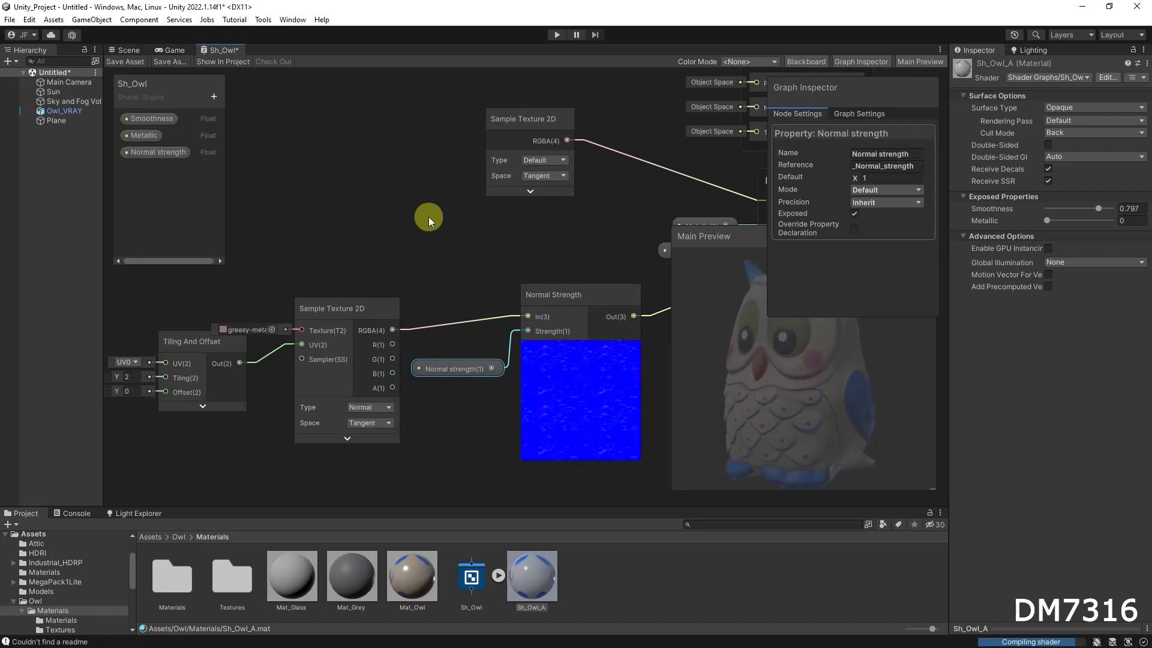
Add a Texture2D property named Normal map to the Blackboard.
click(213, 96)
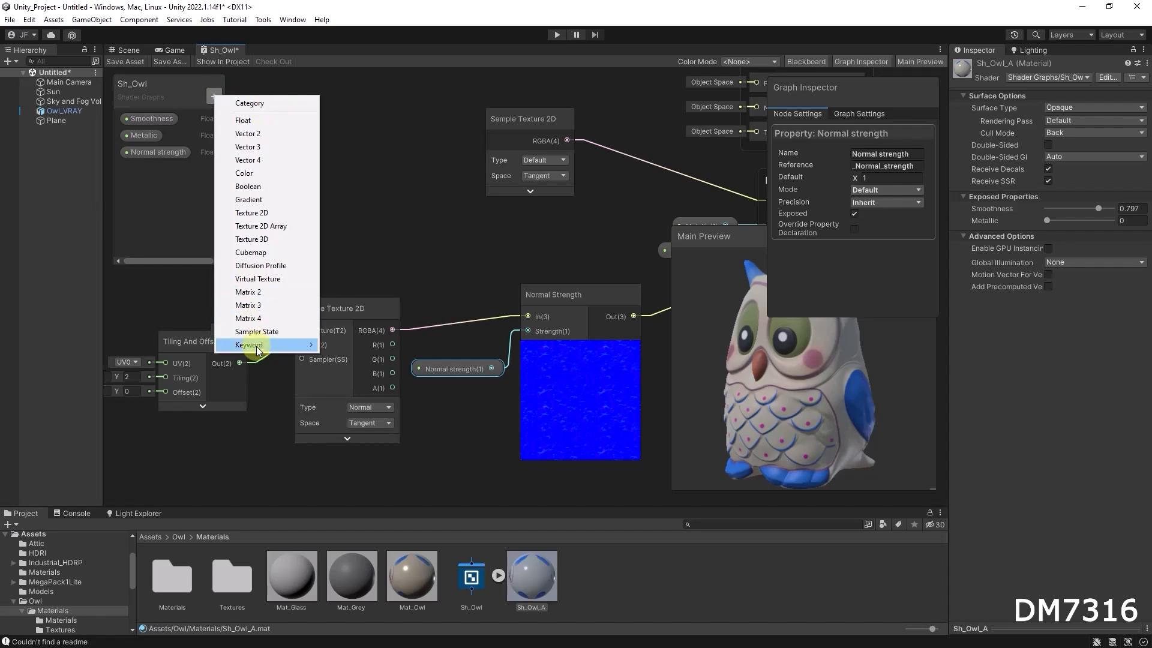
click(273, 211)
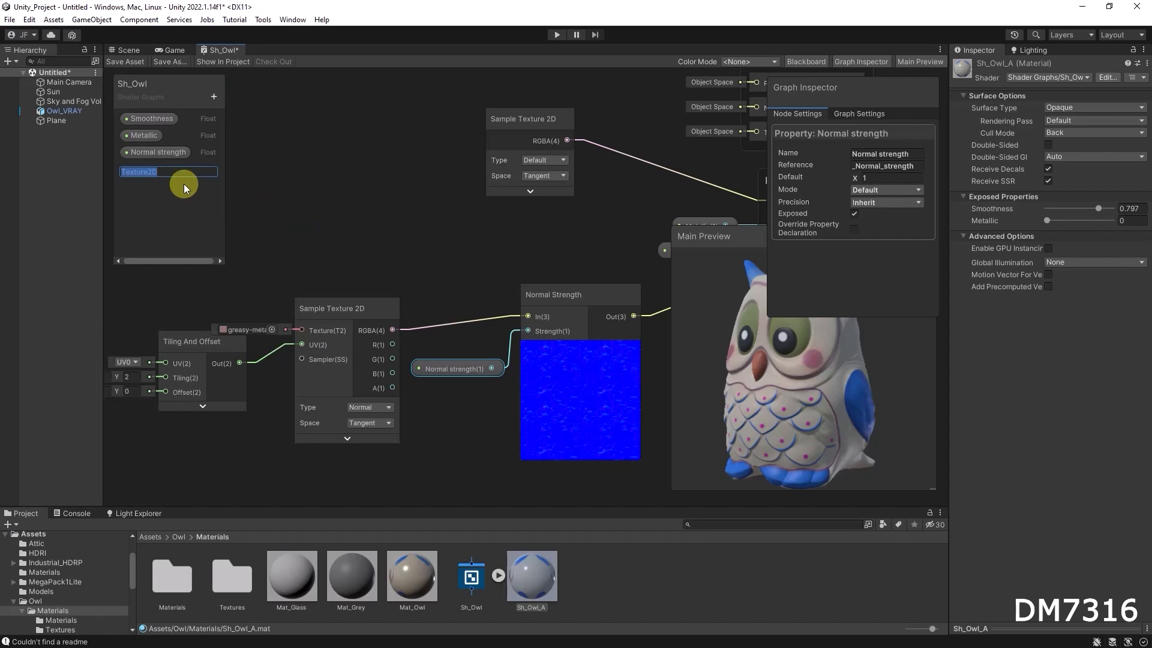
text(Normal map)
key(Return)
Add a Texture2D property named Color map to the Blackboard.
click(213, 98)
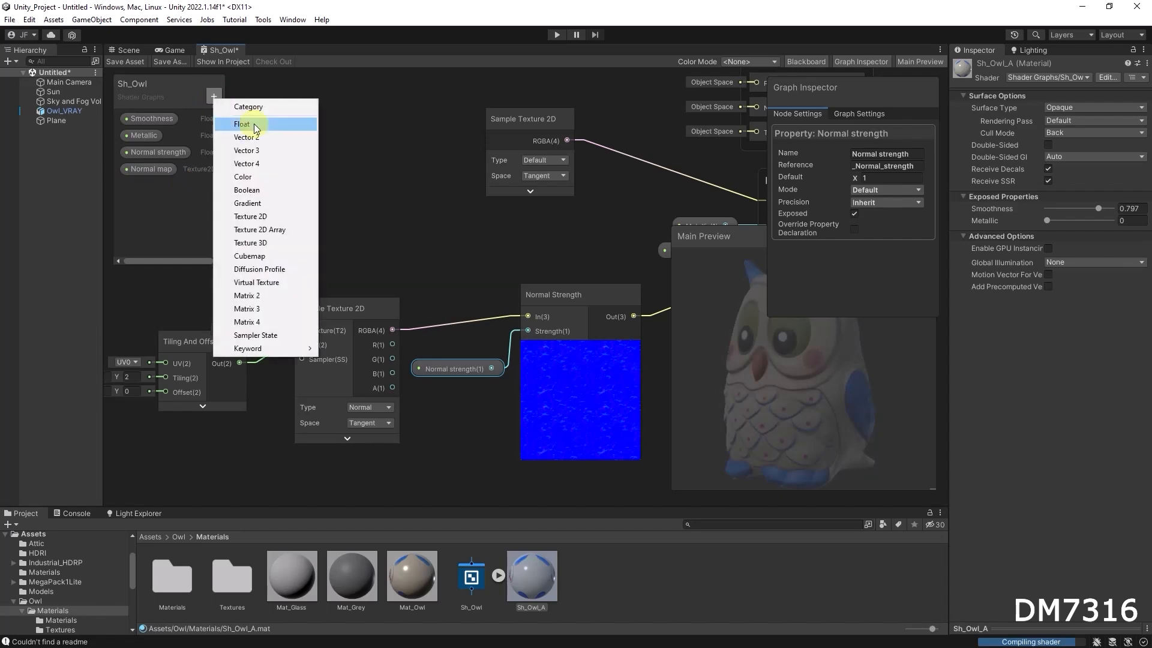
click(254, 217)
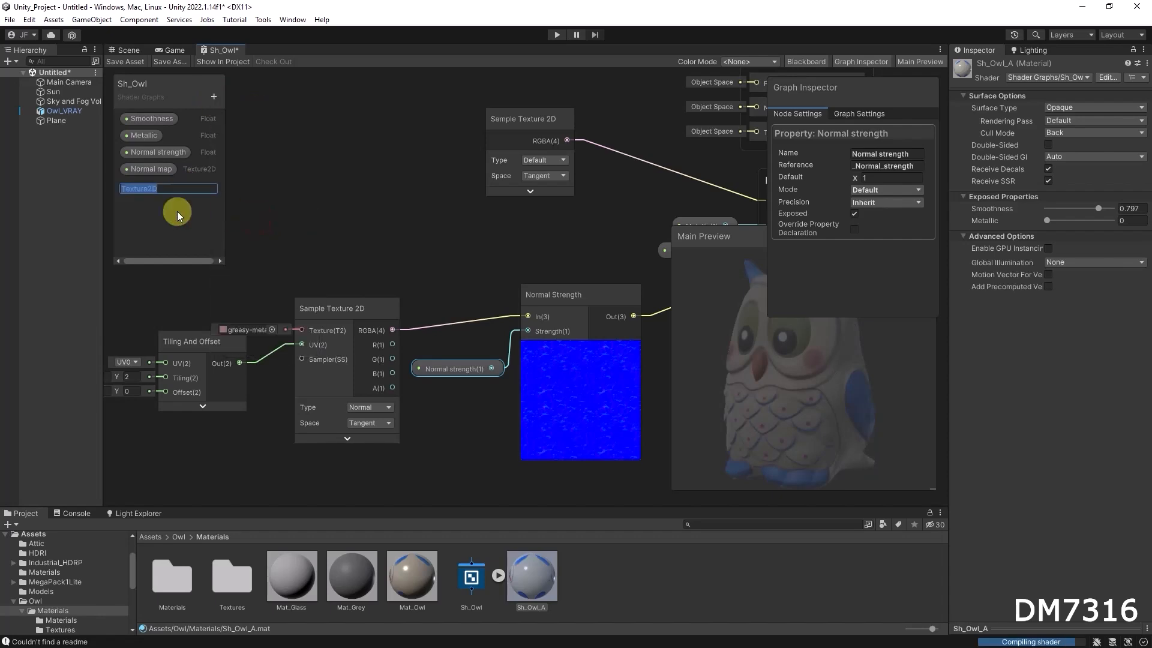
text(Color map)
key(Return)
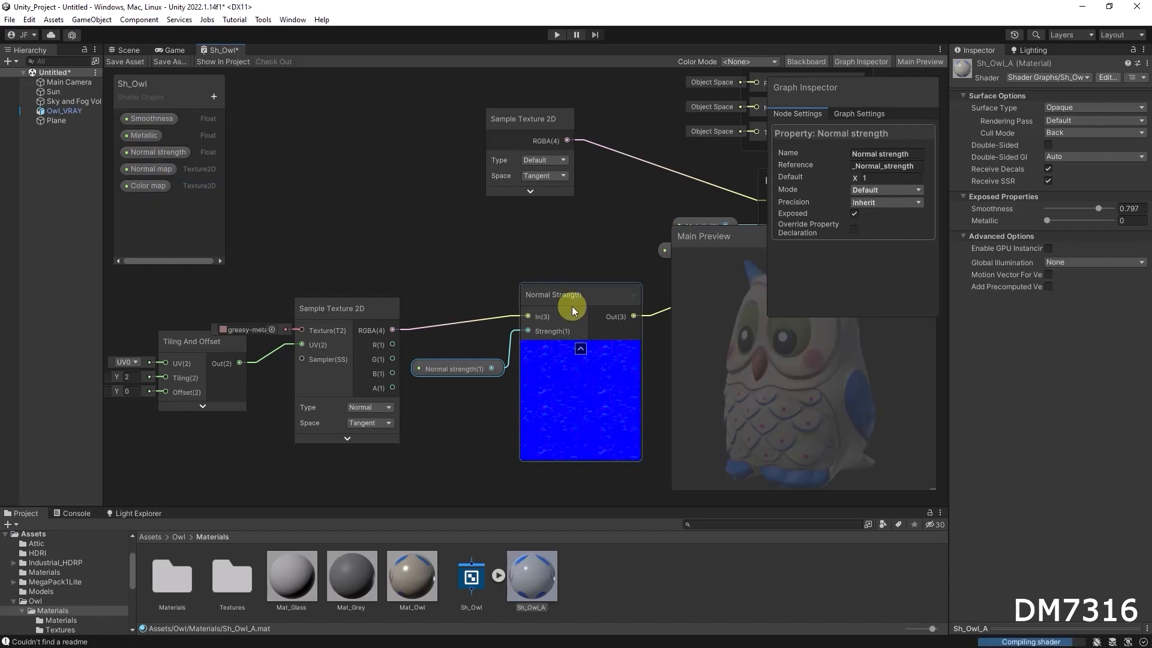
Add a Texture2D property named Metallic map to the Blackboard.
click(211, 96)
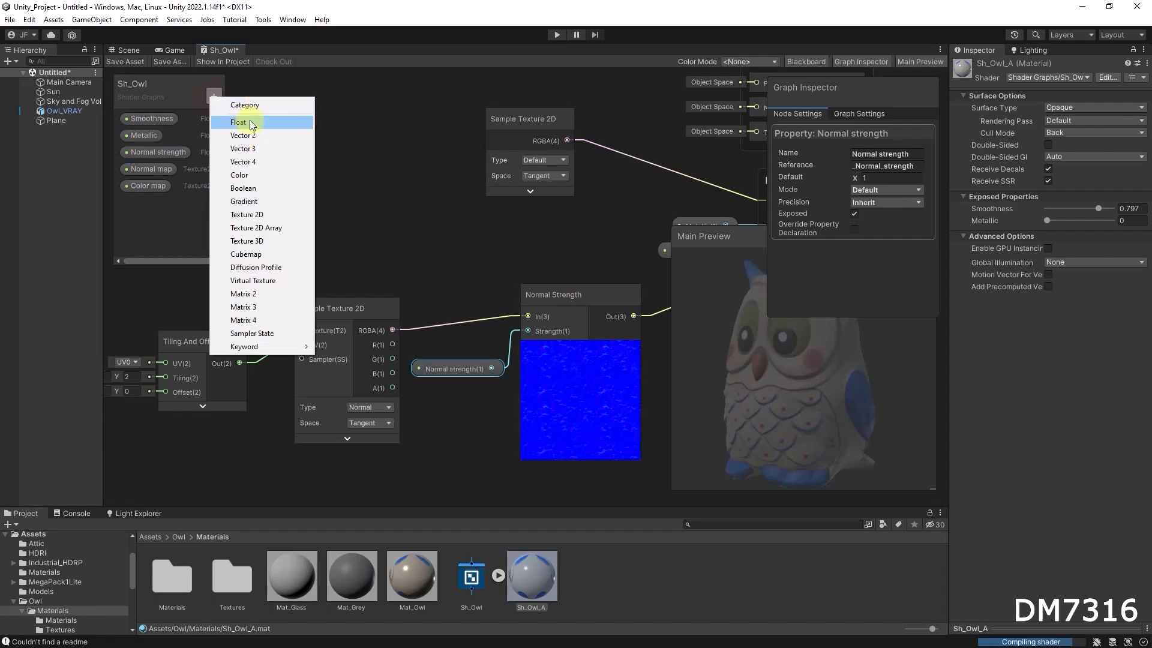
click(255, 215)
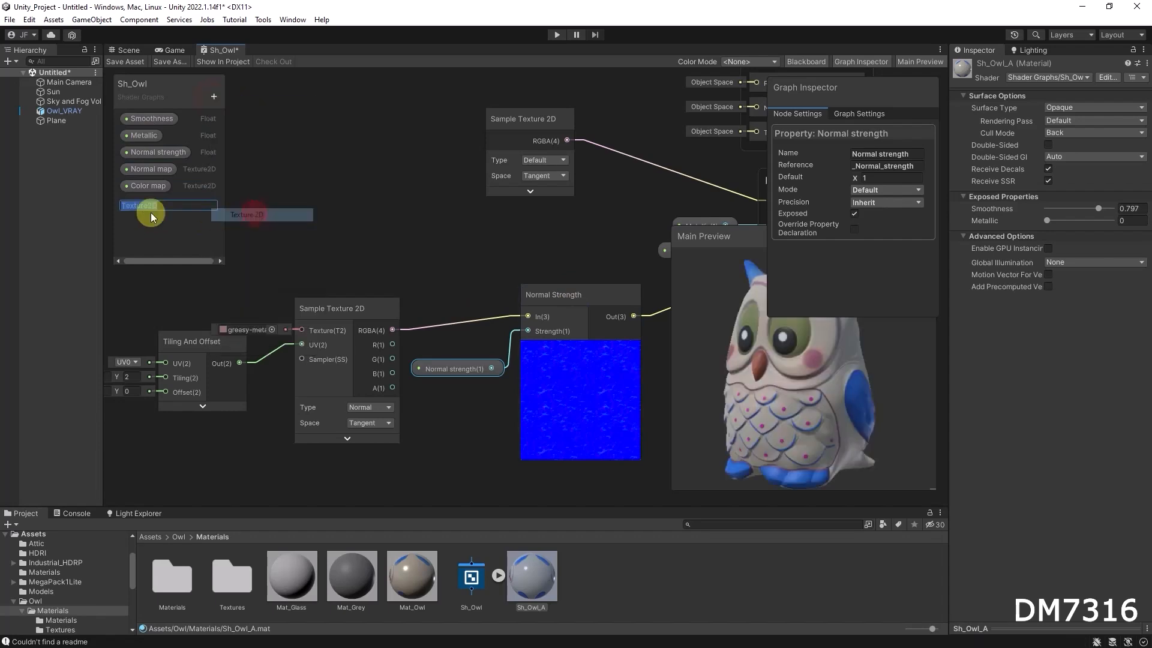
text(Meta)
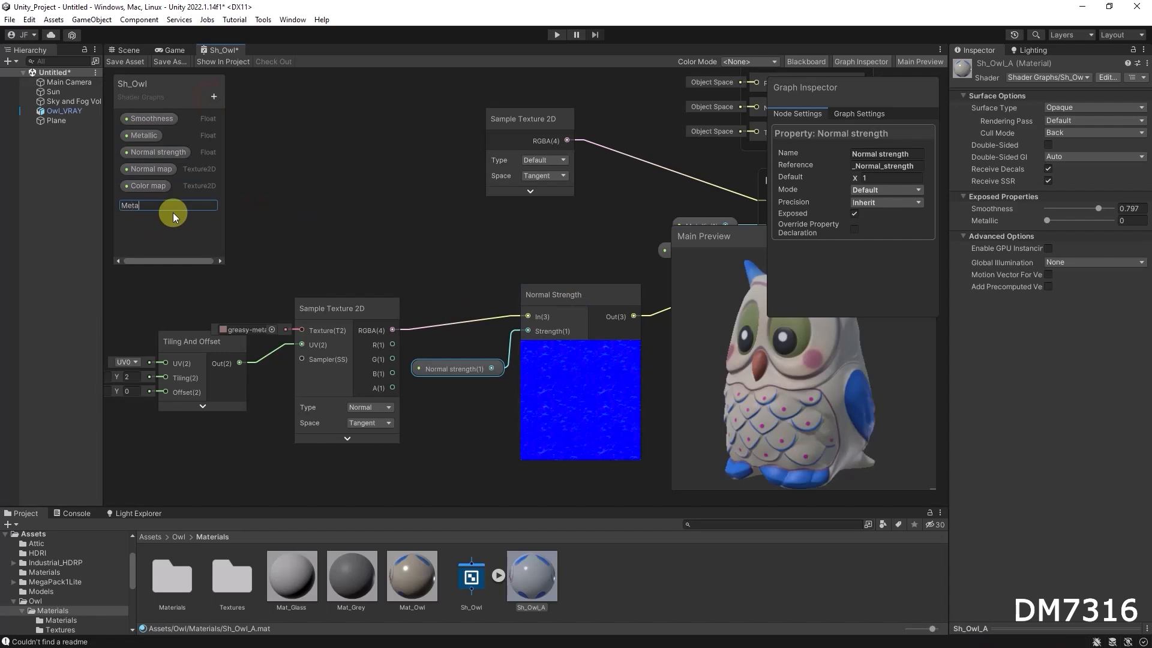
text(llic map)
key(Return)
Add a Texture2D property named Smoothness map to the Blackboard.
click(215, 98)
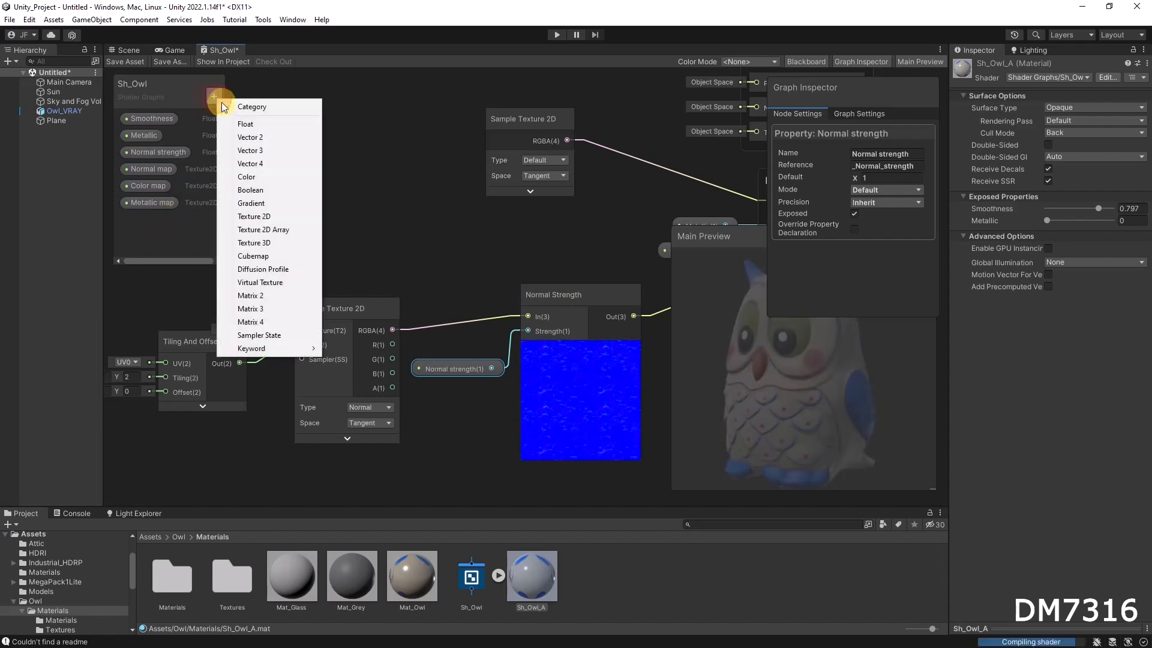
click(266, 216)
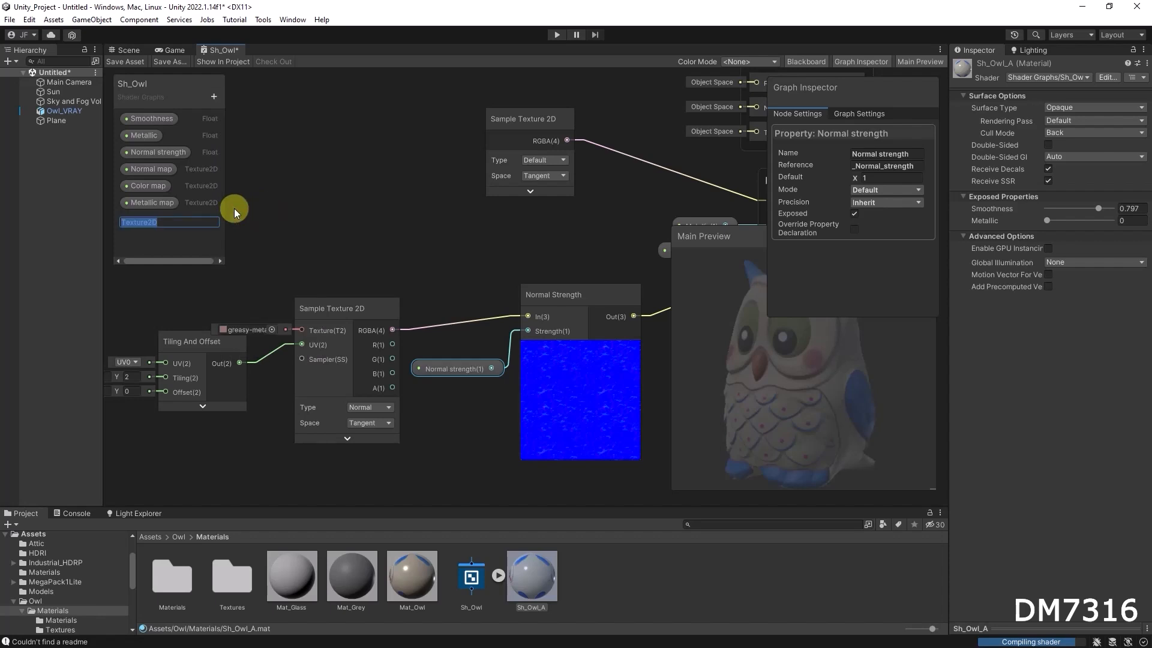
text(S)
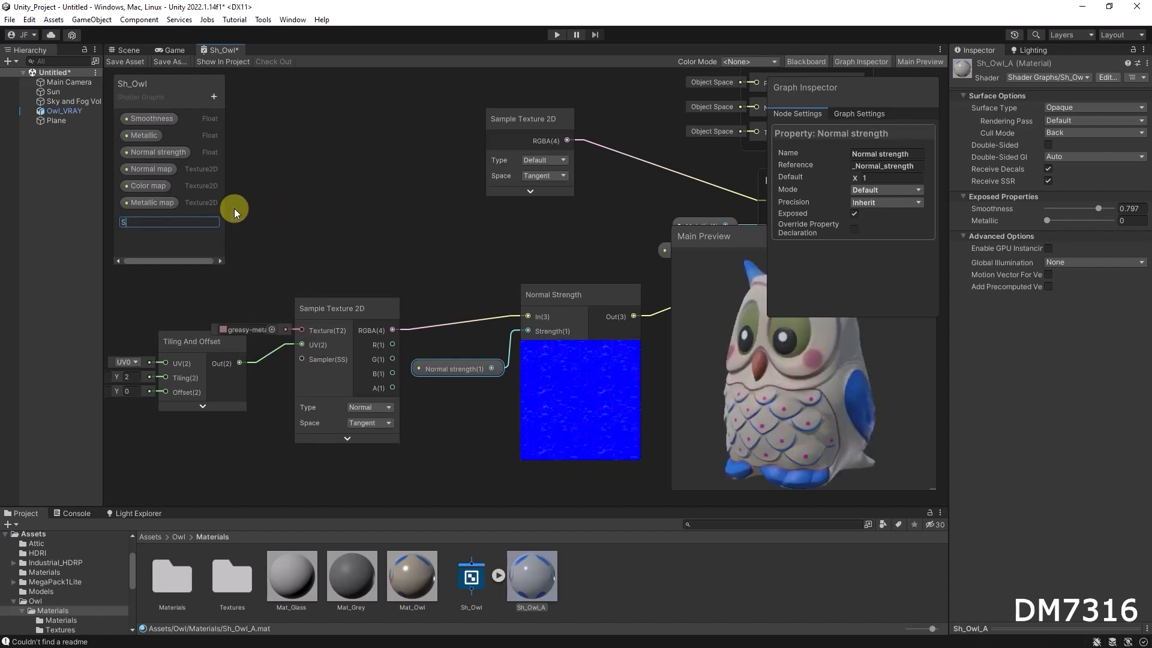
text(moothness map)
key(Return)
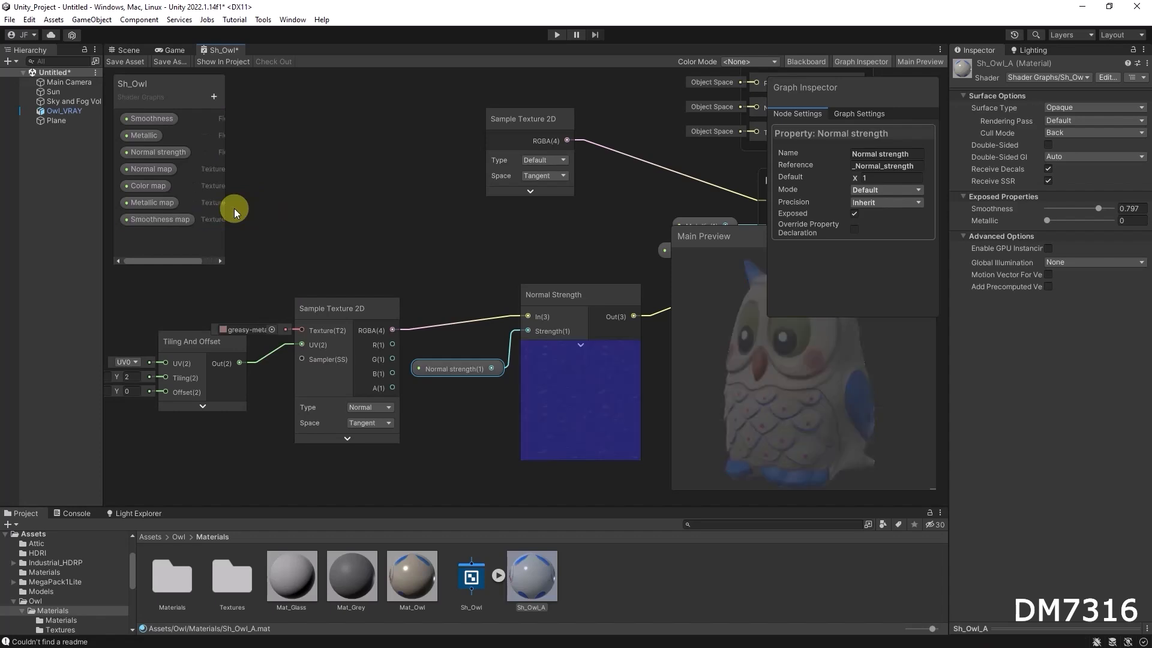
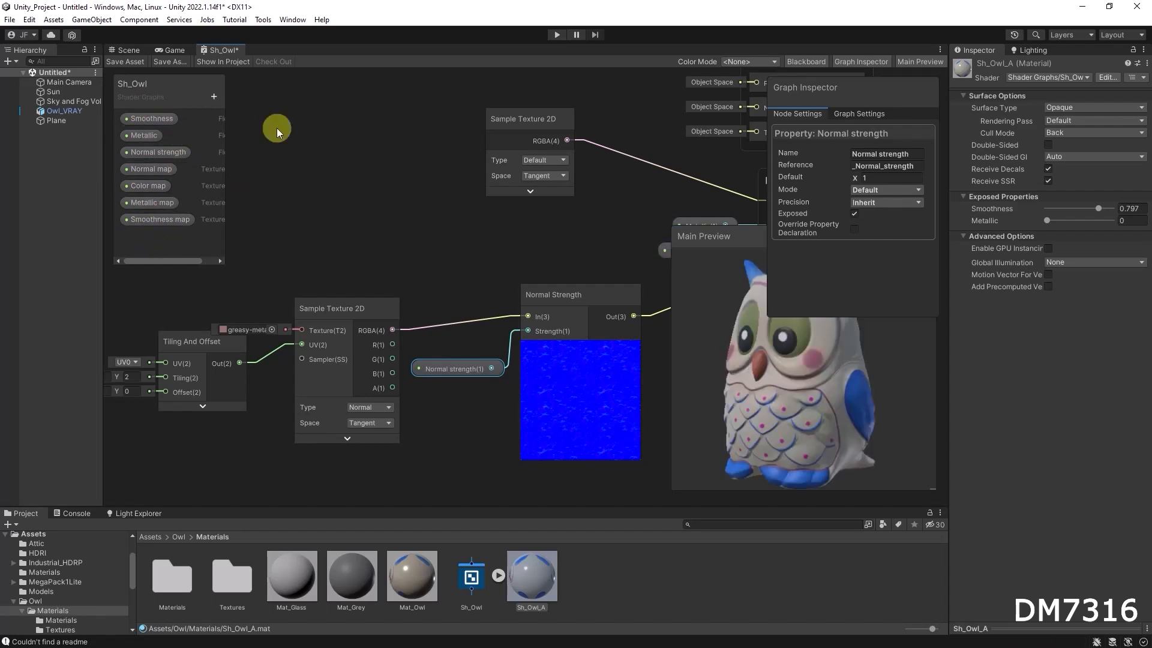
Rearrange the normal-map Sample Texture 2D and Tiling And Offset nodes to make room in the graph.
click(857, 64)
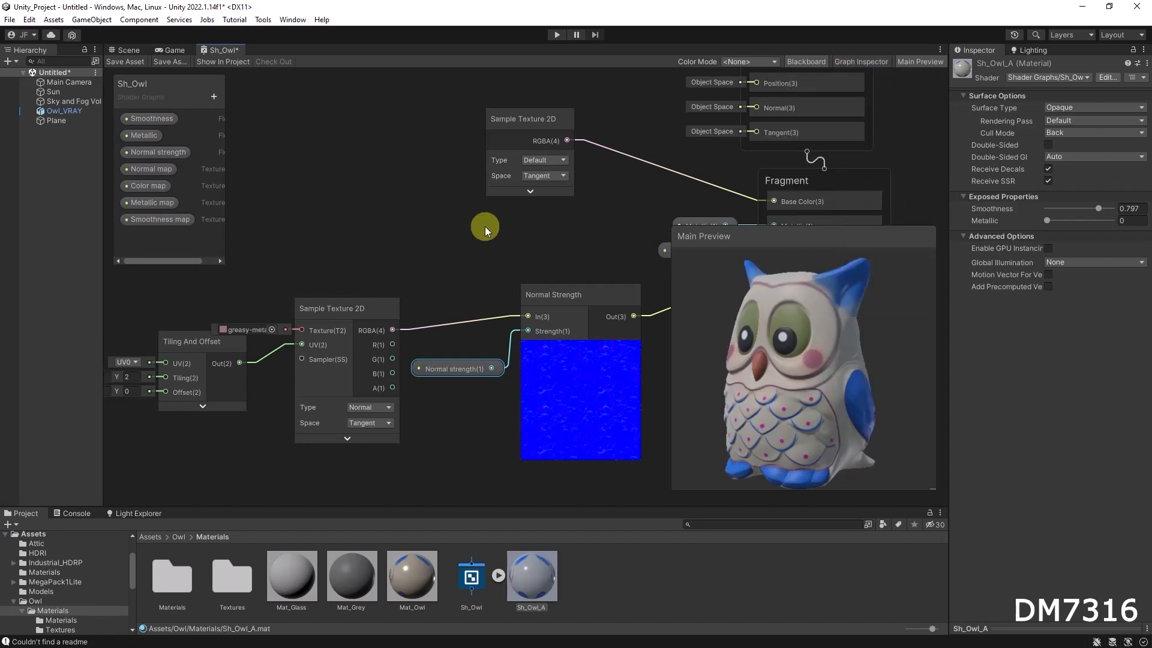
click(157, 170)
scroll(469, 221, down, 3)
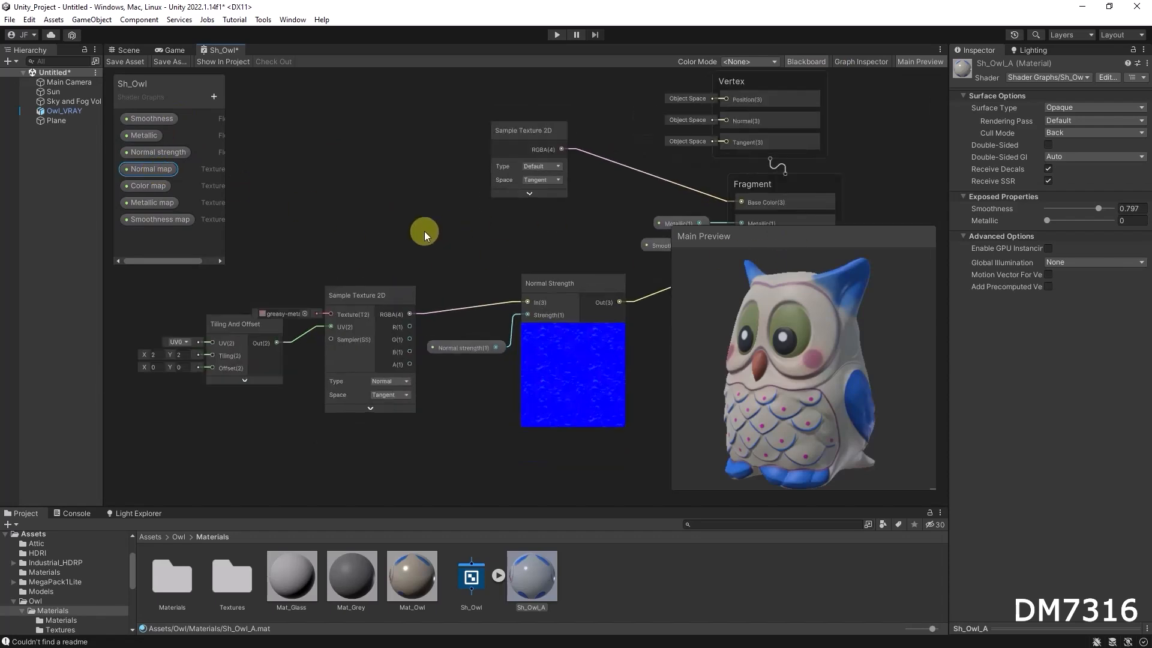
drag(364, 304, 372, 293)
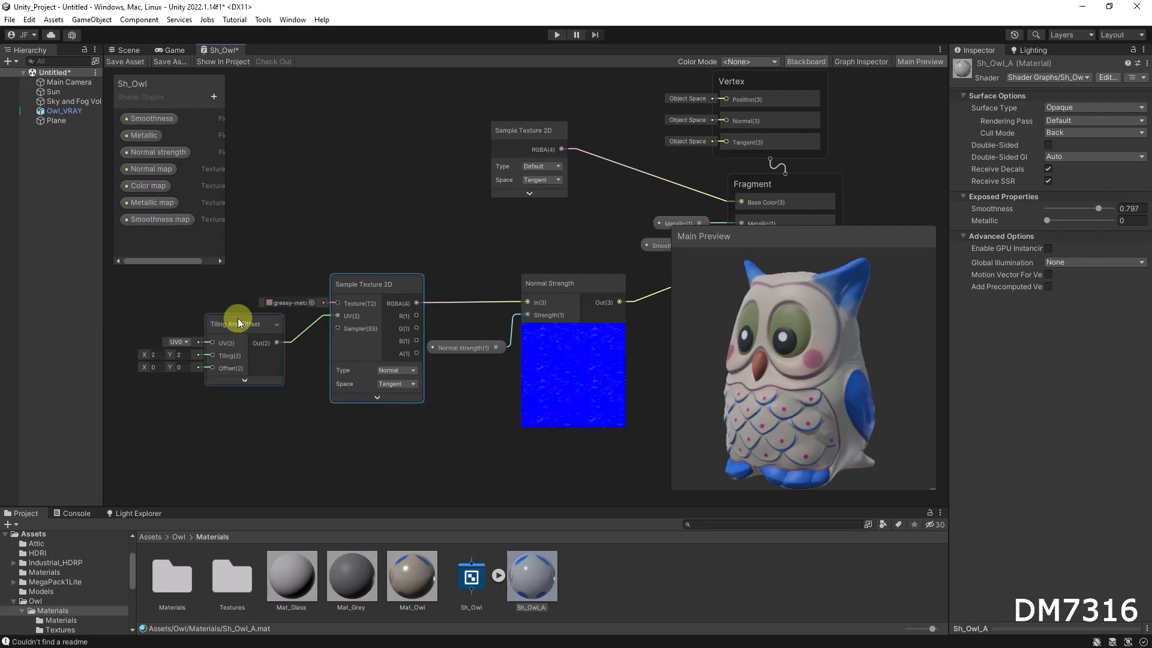
drag(238, 322, 211, 378)
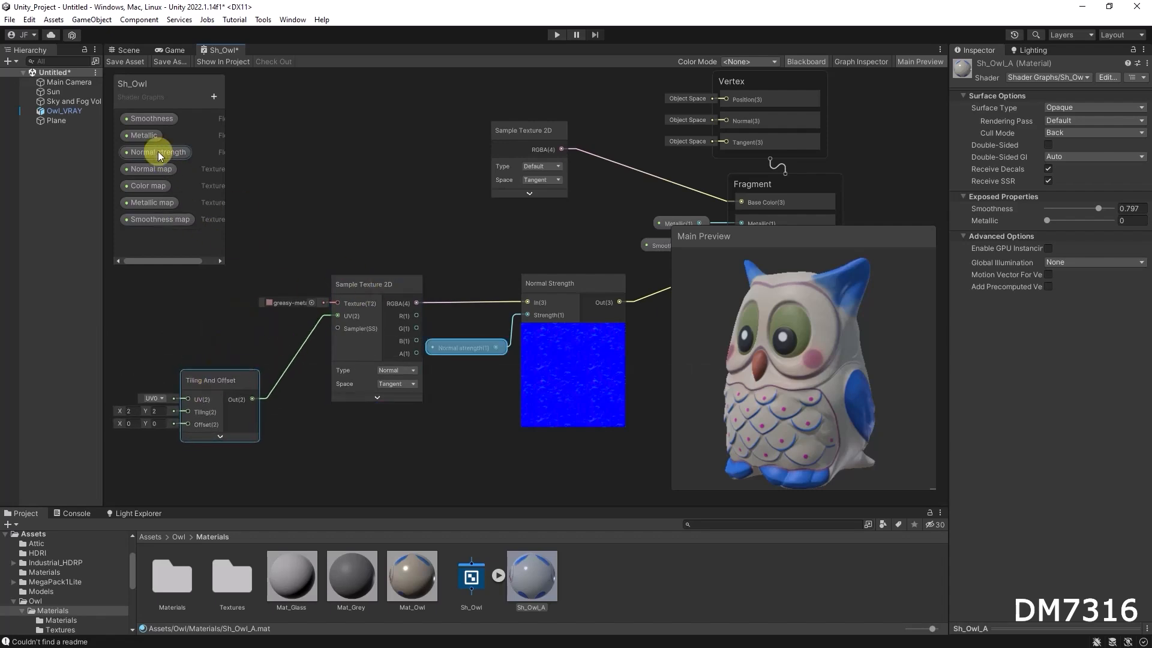
Connect the Normal map property into the normal Sample Texture 2D's Texture input, replacing the greasy-metal texture node.
drag(147, 167, 339, 302)
click(298, 239)
drag(220, 308, 273, 298)
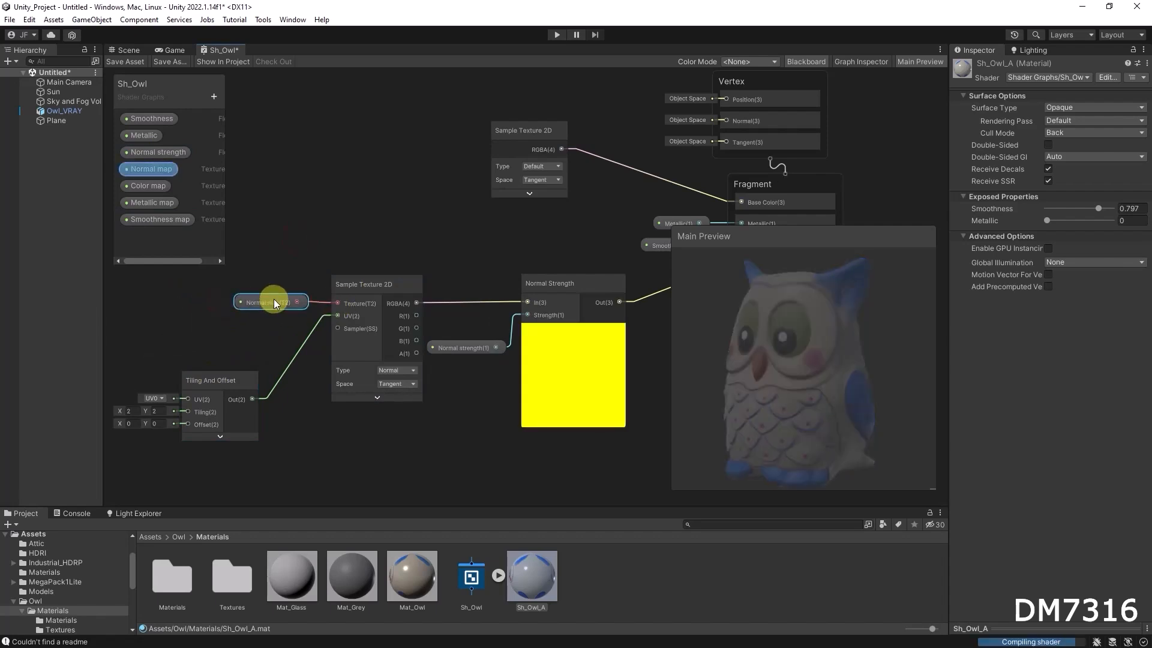
Delete the unconnected Sample Texture 2D node feeding Base Color.
click(868, 62)
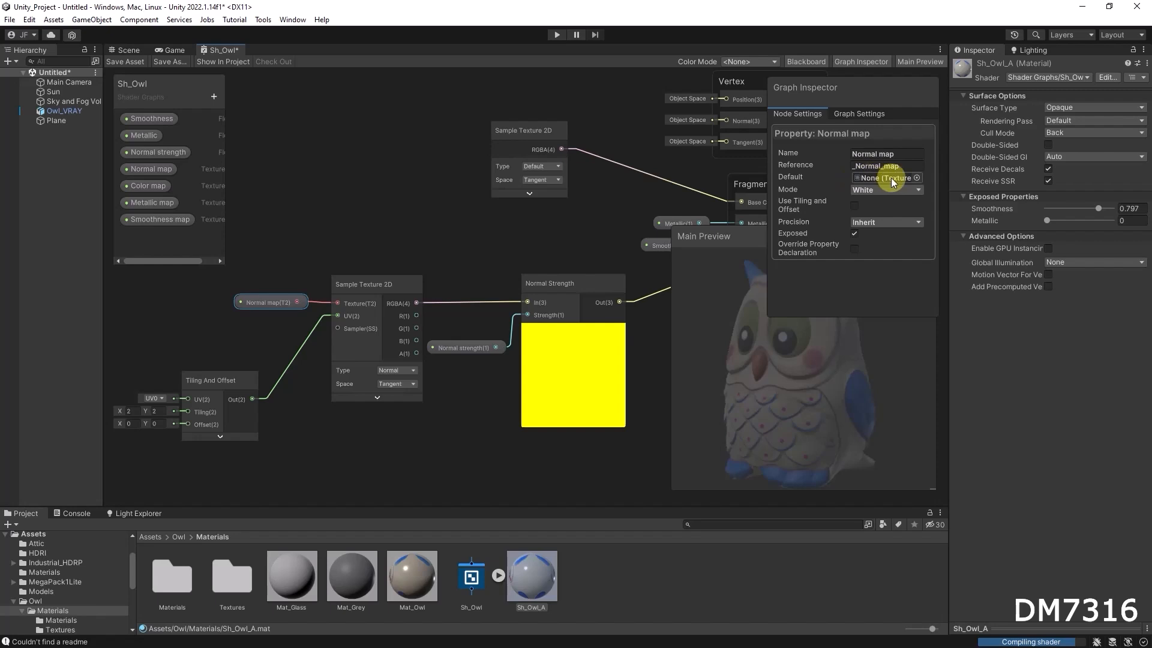
click(344, 191)
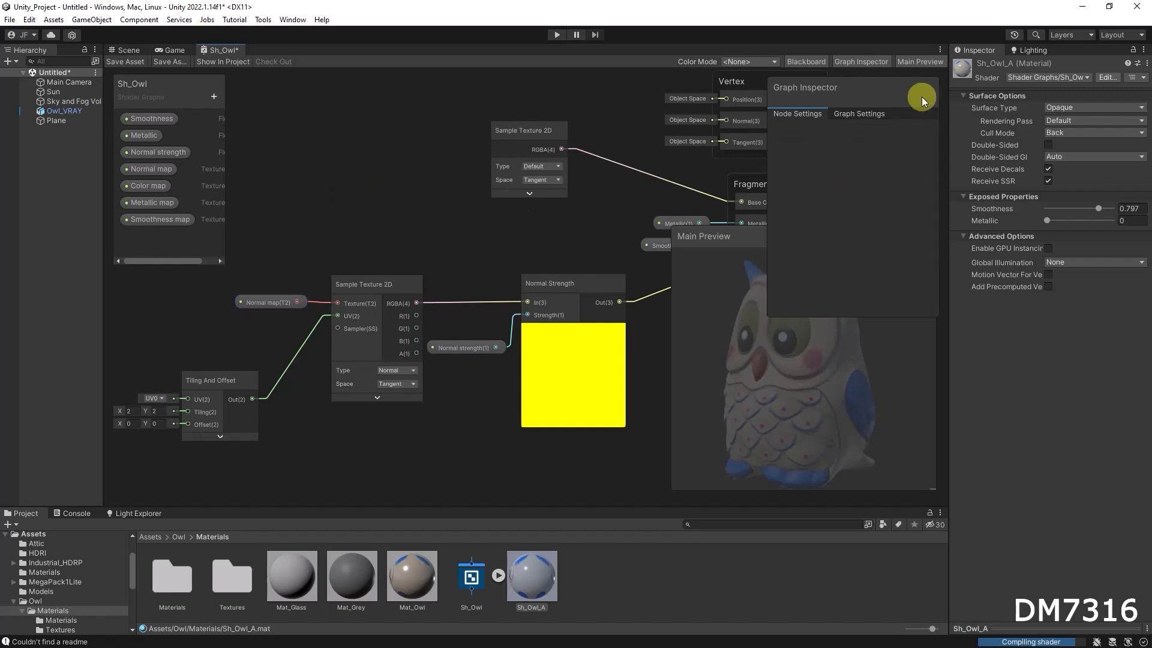
middle_drag(540, 224, 408, 264)
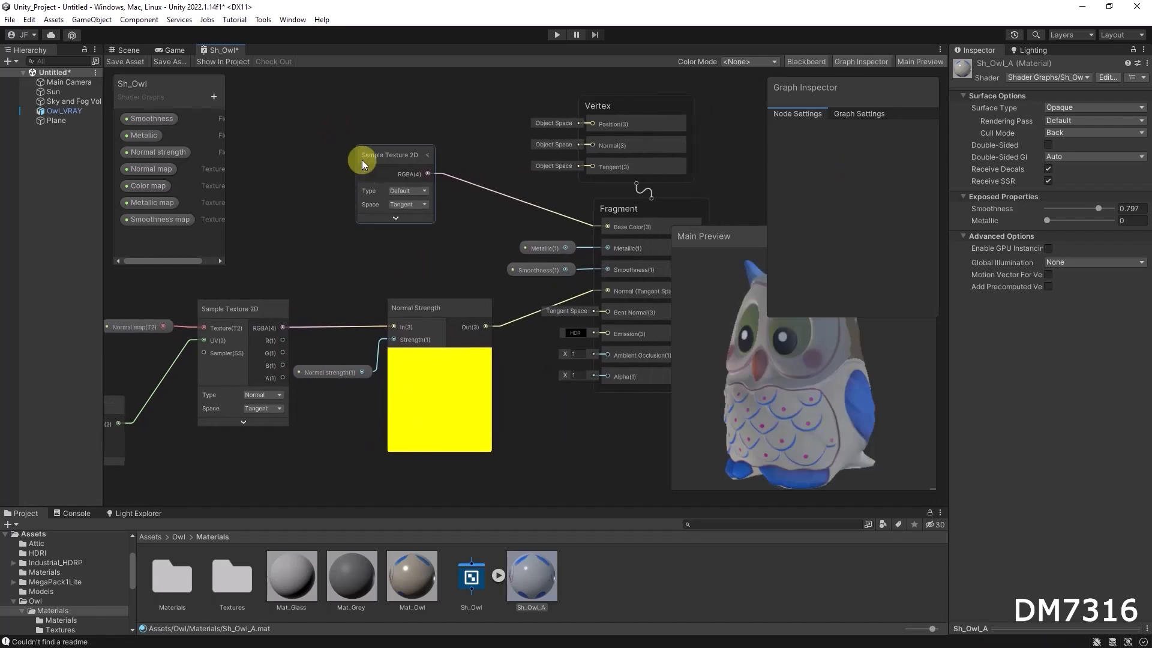
click(382, 153)
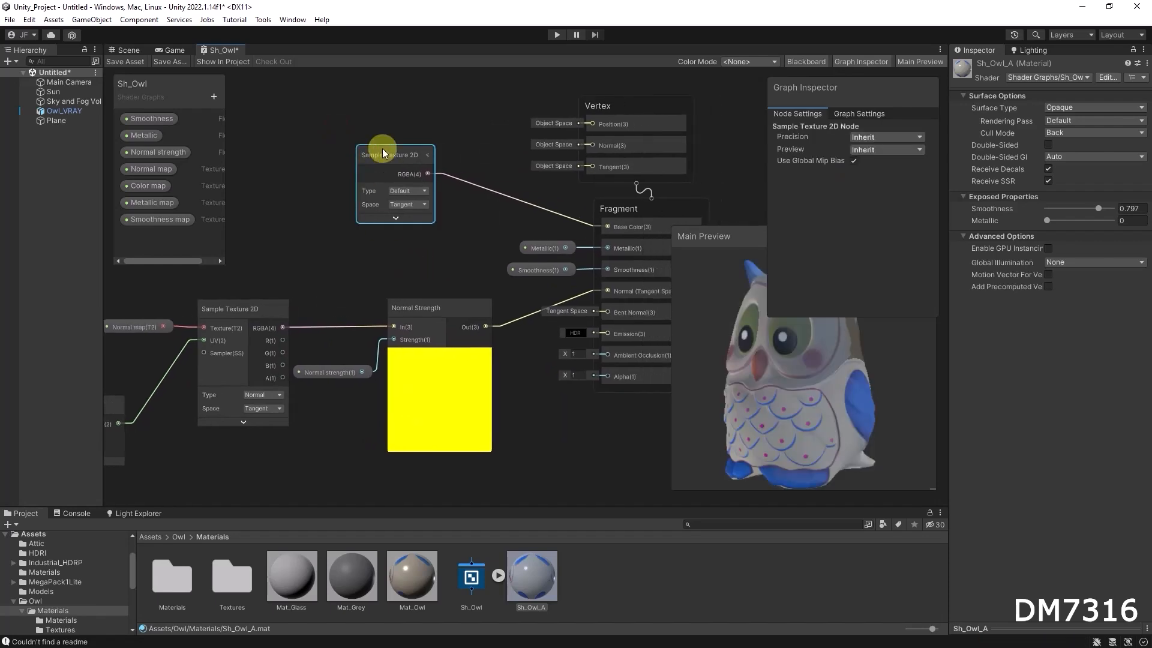
key(Delete)
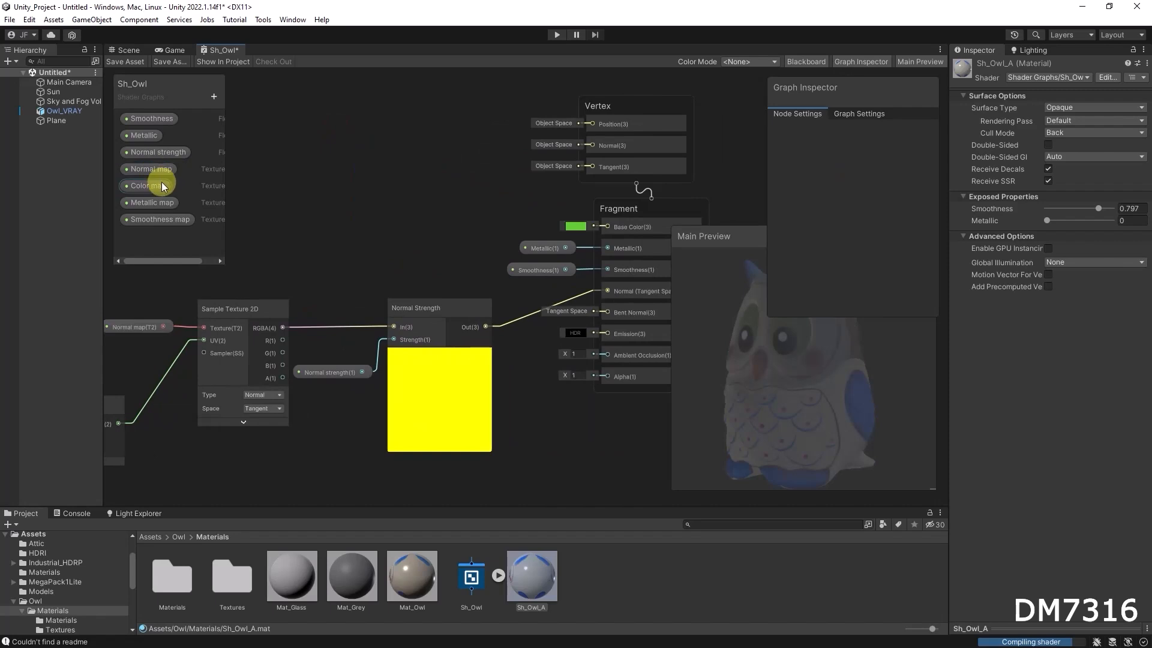
Place a Color map property node in the graph near the Fragment block.
drag(146, 186, 607, 225)
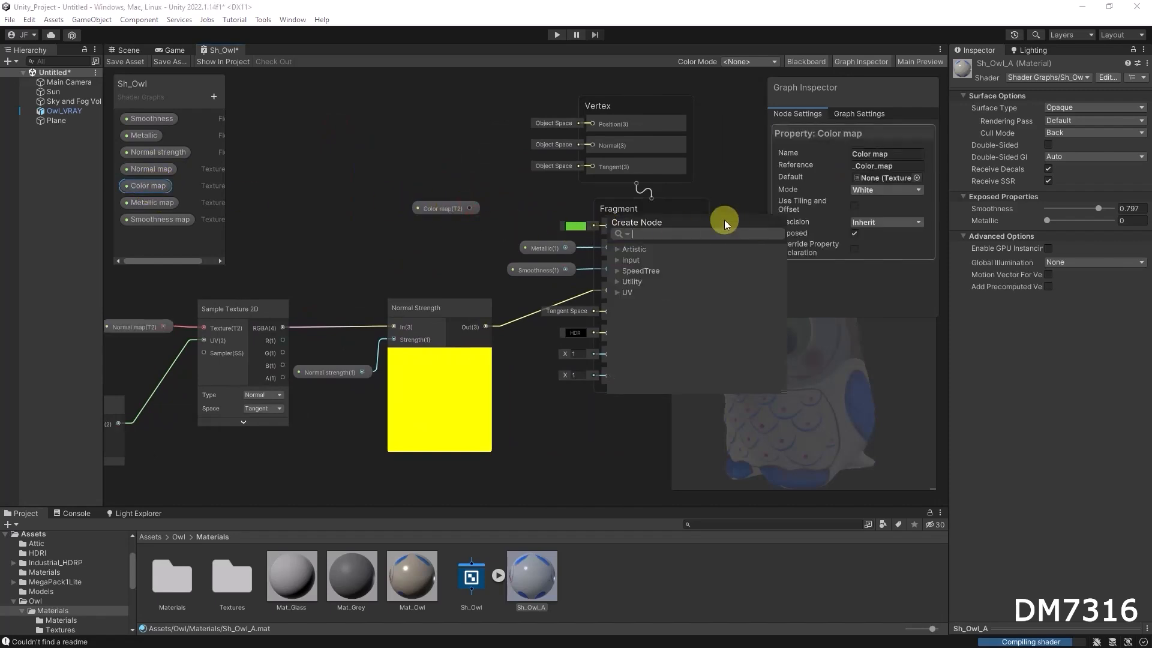
click(516, 204)
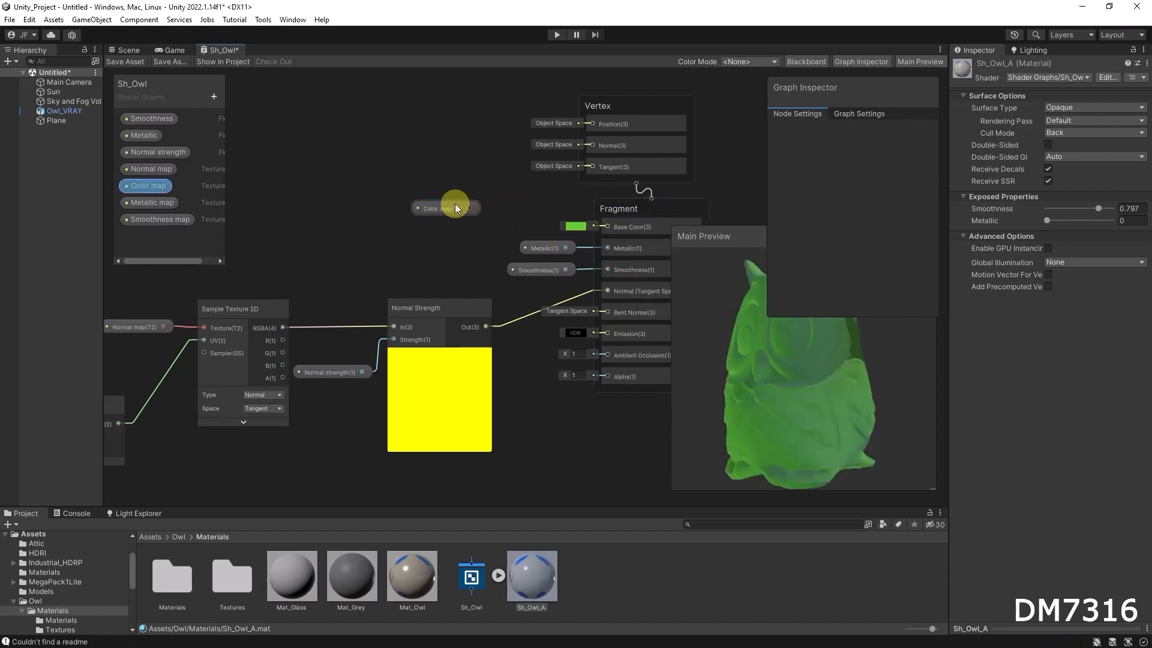
drag(450, 208, 377, 189)
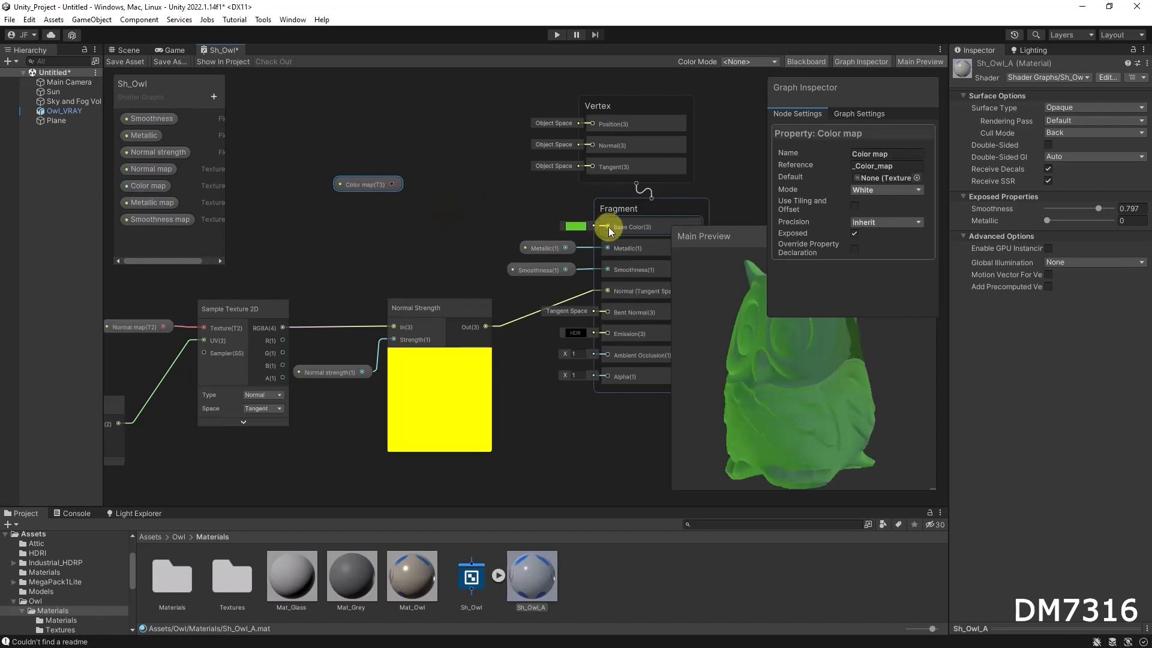
Add a Sample Texture 2D node feeding Base Color and connect the Color map property to its Texture input.
drag(607, 225, 485, 211)
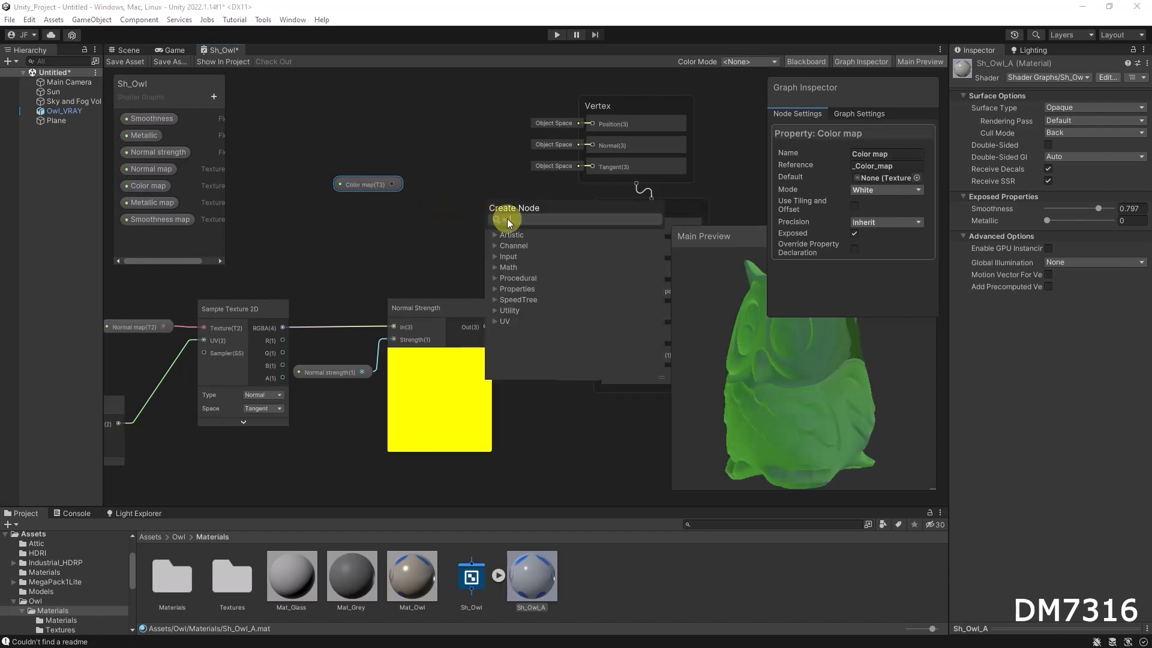
text(texture)
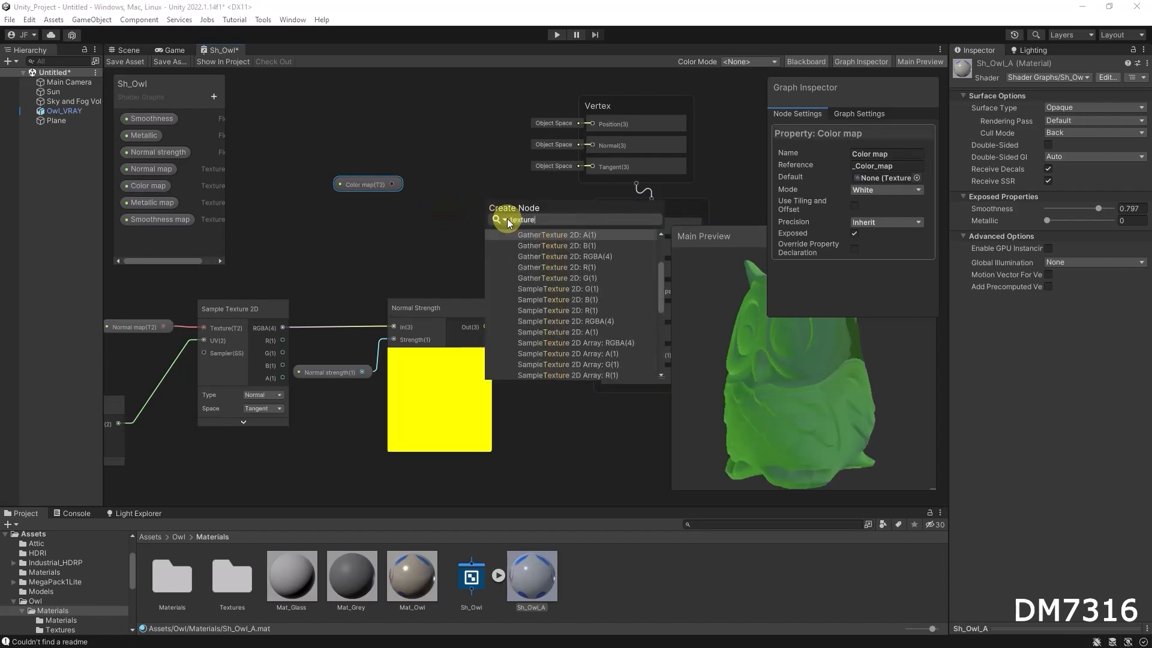
click(593, 319)
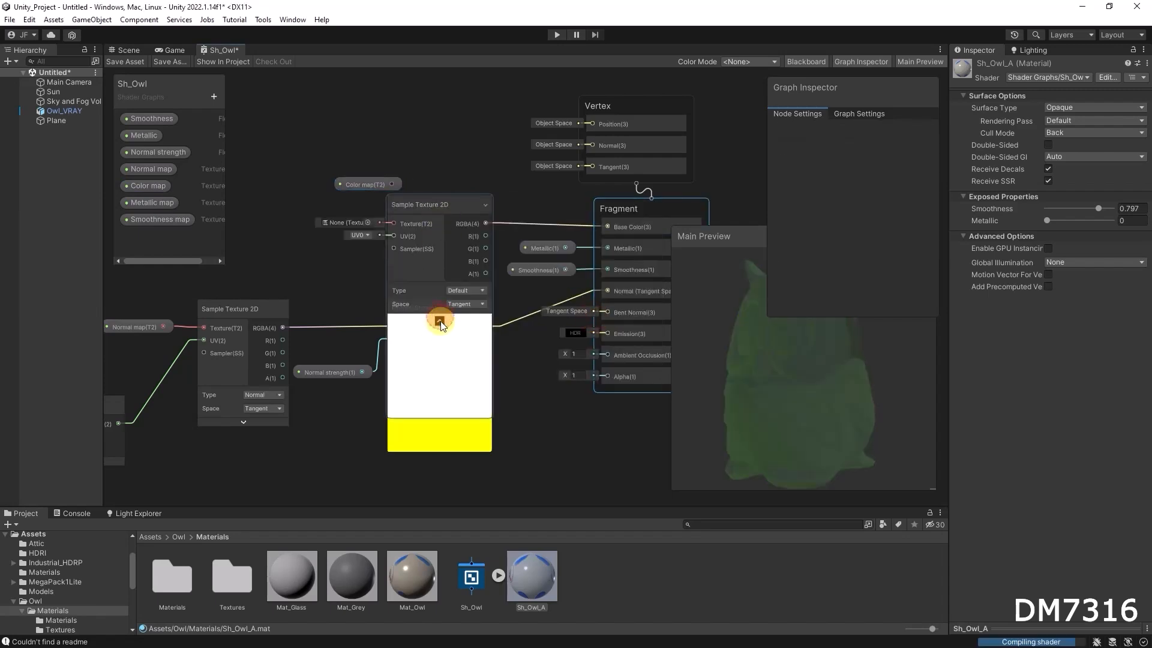
drag(366, 183, 431, 166)
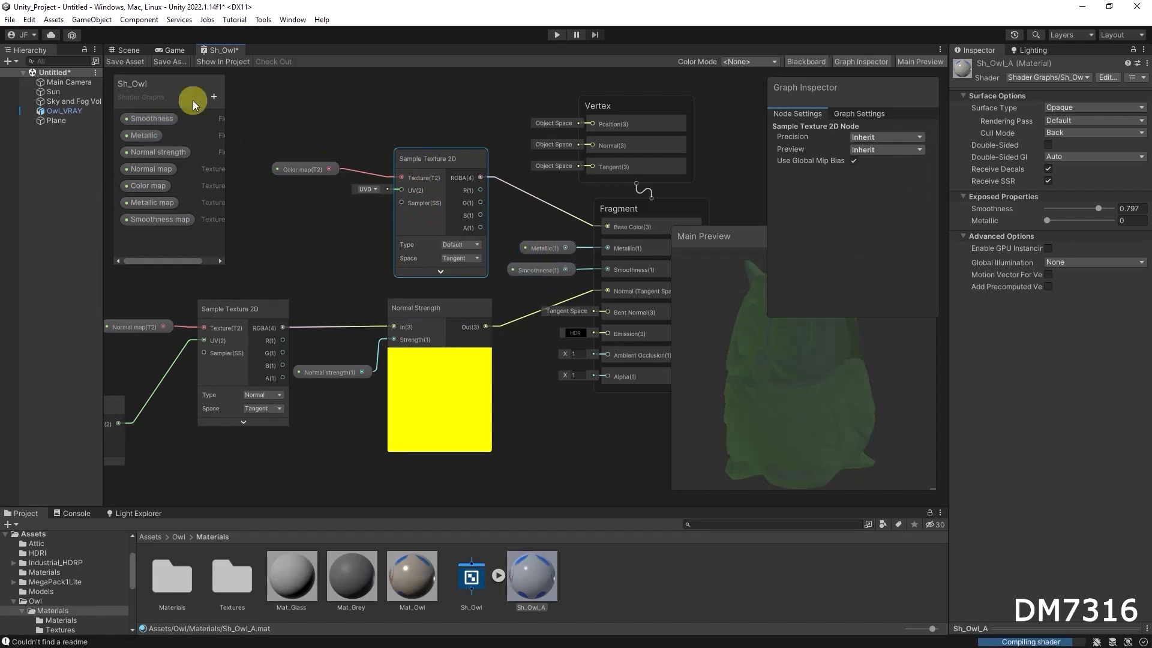
Save the shader graph asset.
click(300, 170)
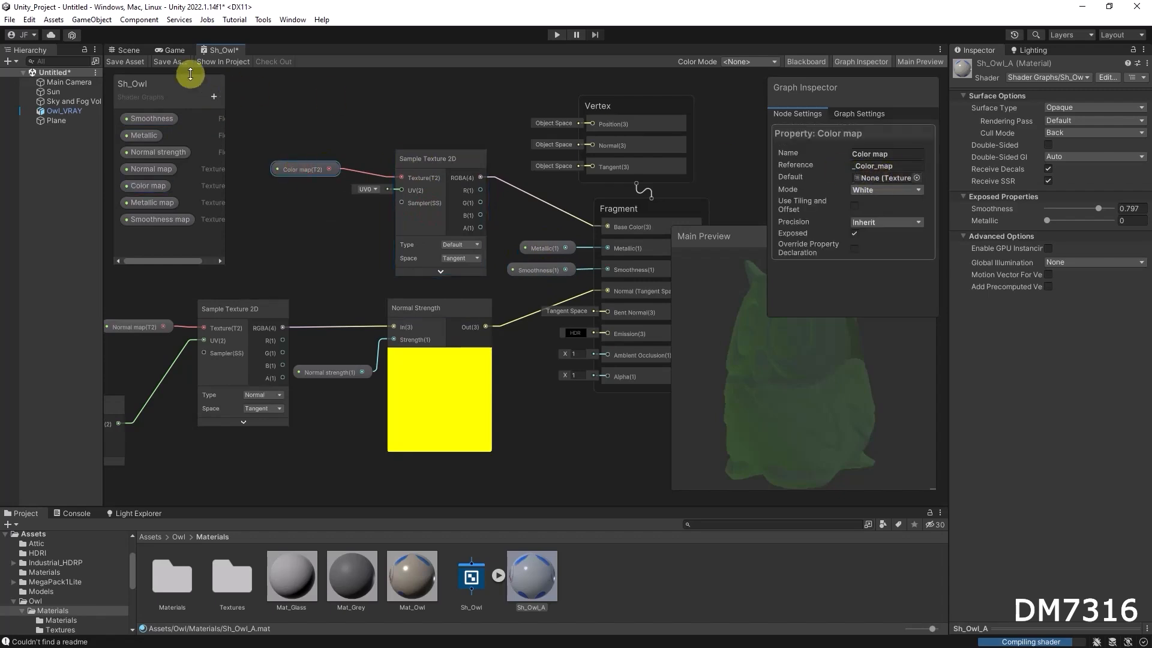
click(126, 62)
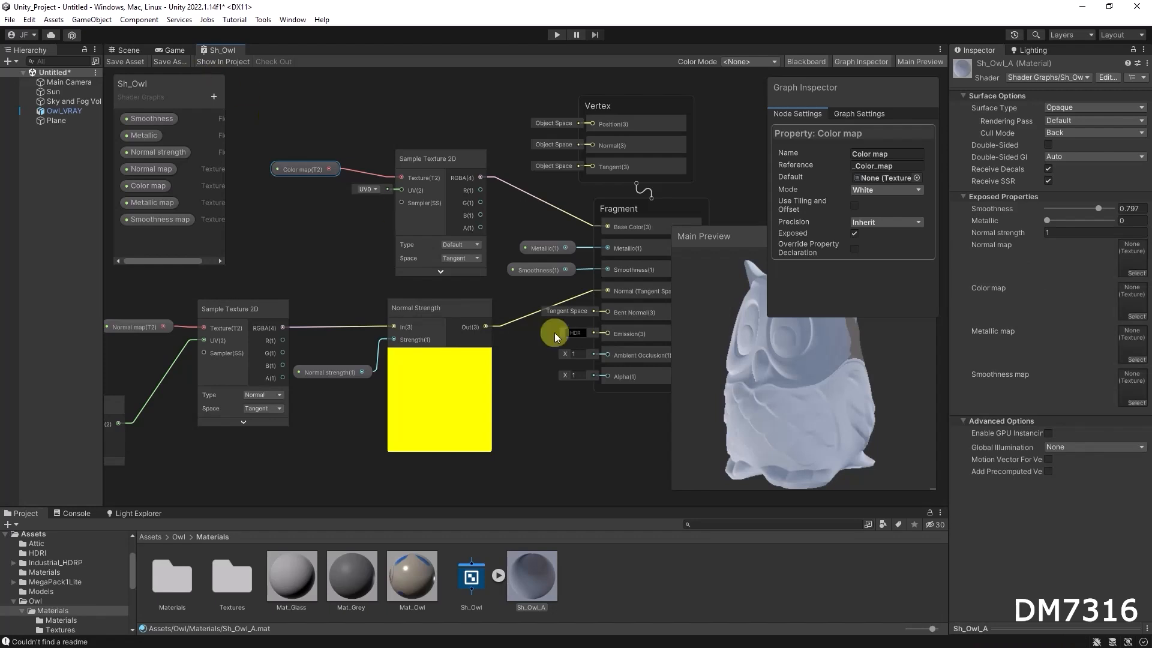
drag(776, 355, 740, 349)
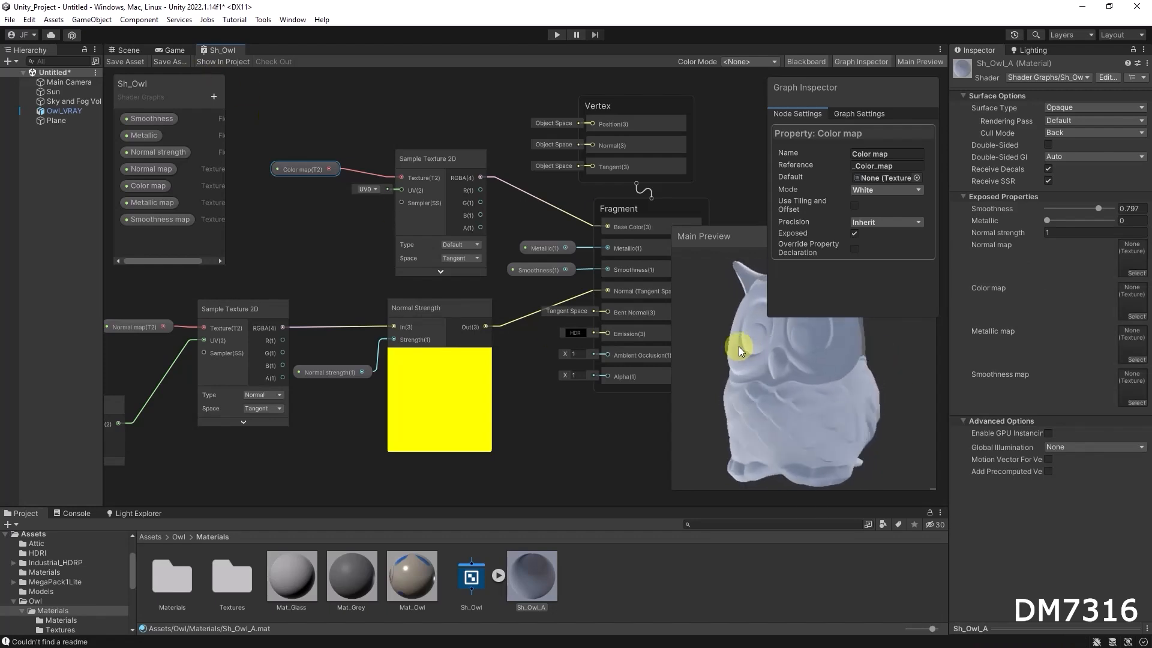
Switch to the Scene view and set the owl material's Normal strength to 0.
click(129, 50)
mouse_move(632, 321)
alt+mouse_down()
mouse_move(524, 319)
mouse_move(638, 318)
mouse_move(625, 319)
alt+mouse_up()
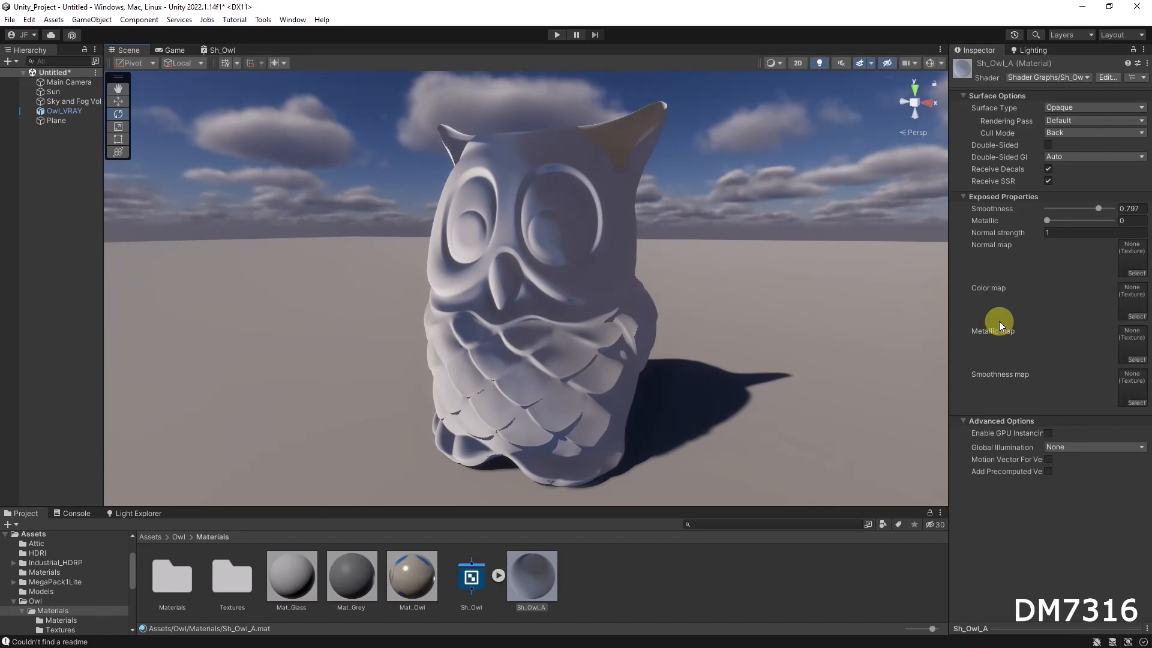
click(1047, 233)
text(0)
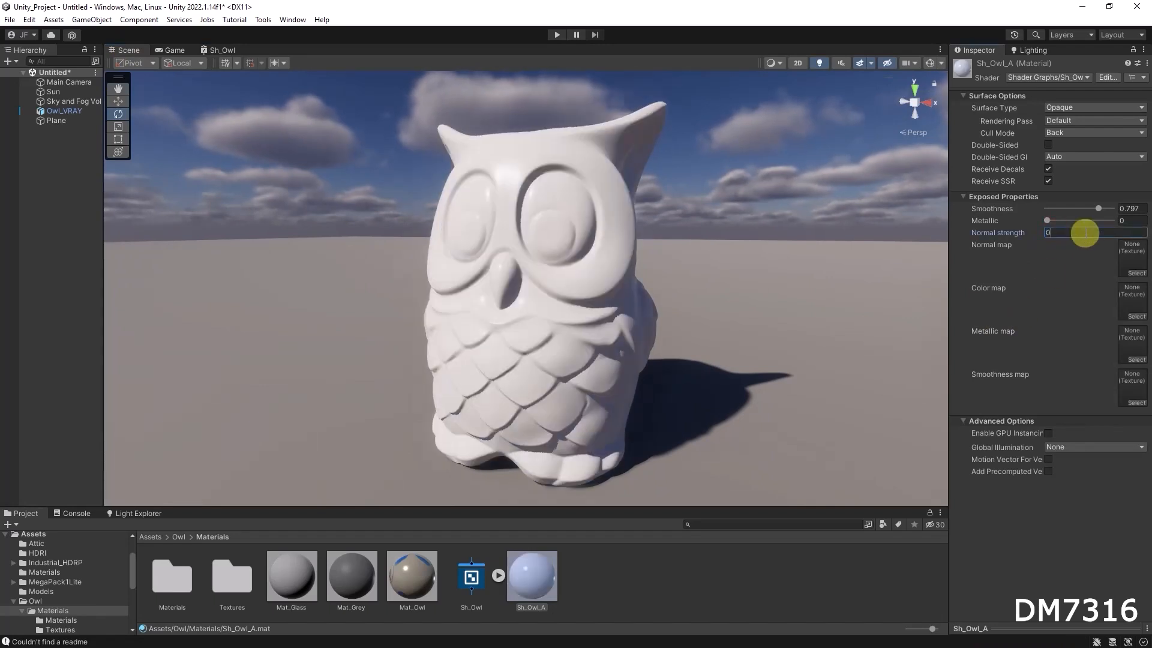
Inspect the owl's shading in the Scene view and the shader graph.
alt+drag(644, 277, 596, 259)
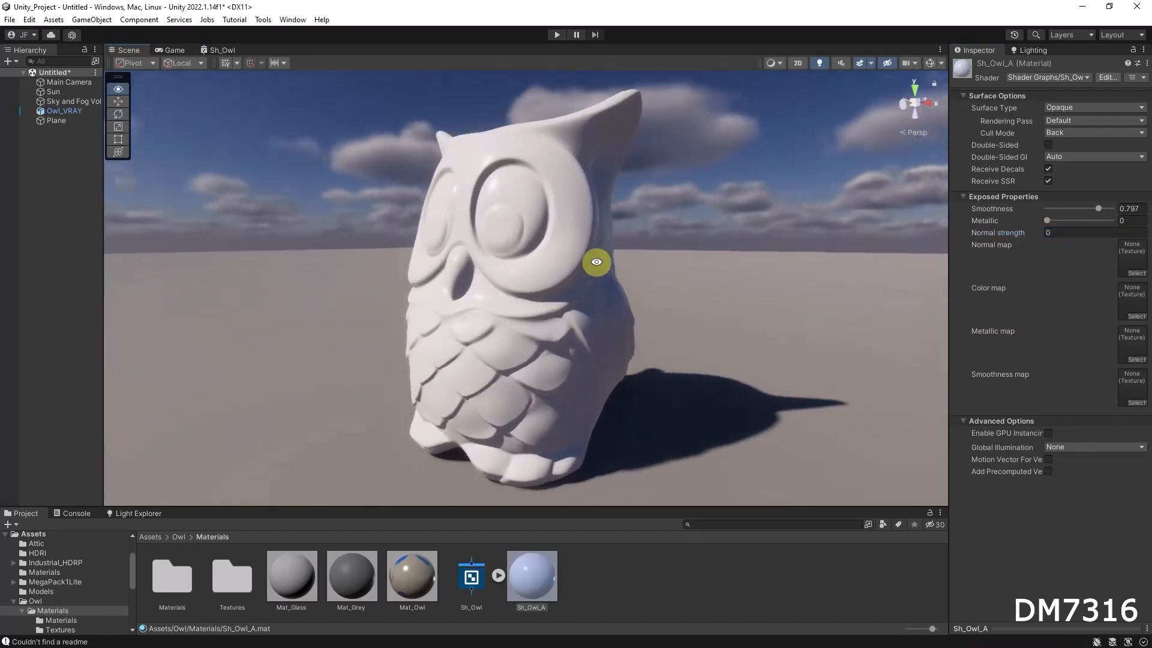
click(1052, 233)
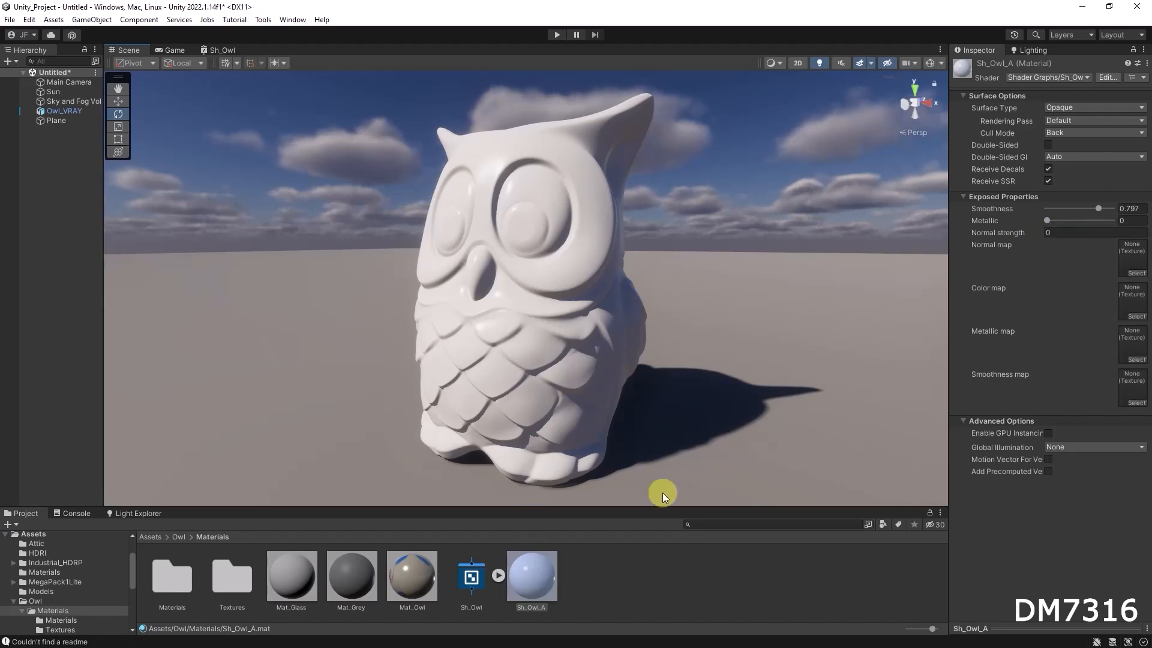
alt+drag(601, 349, 563, 381)
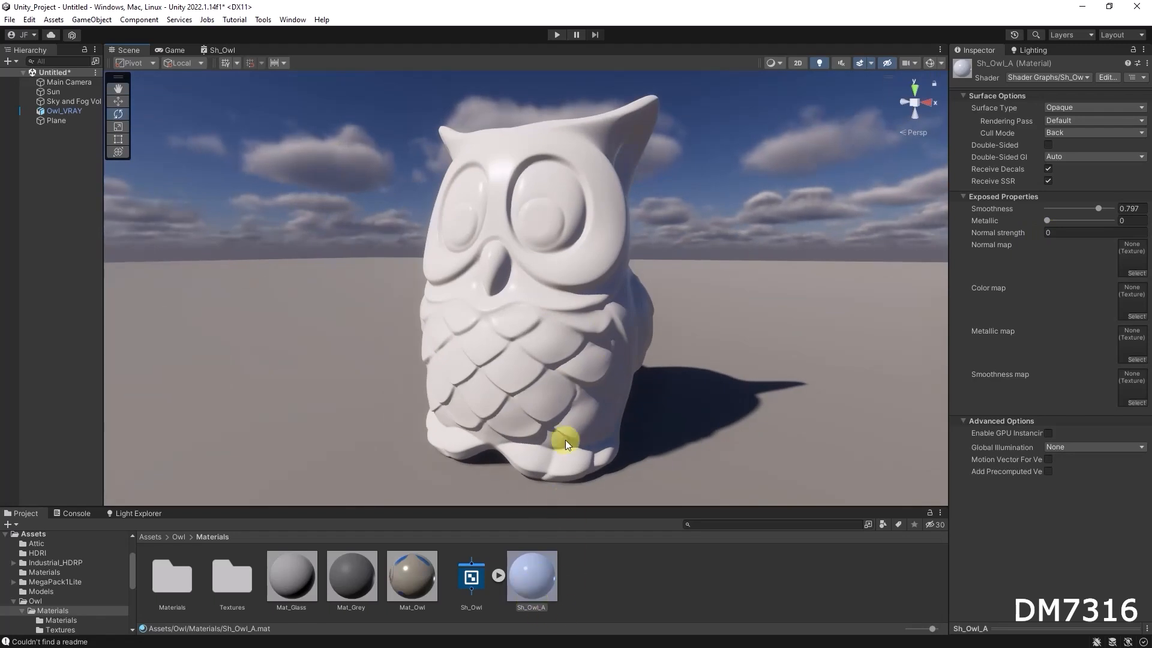
click(228, 48)
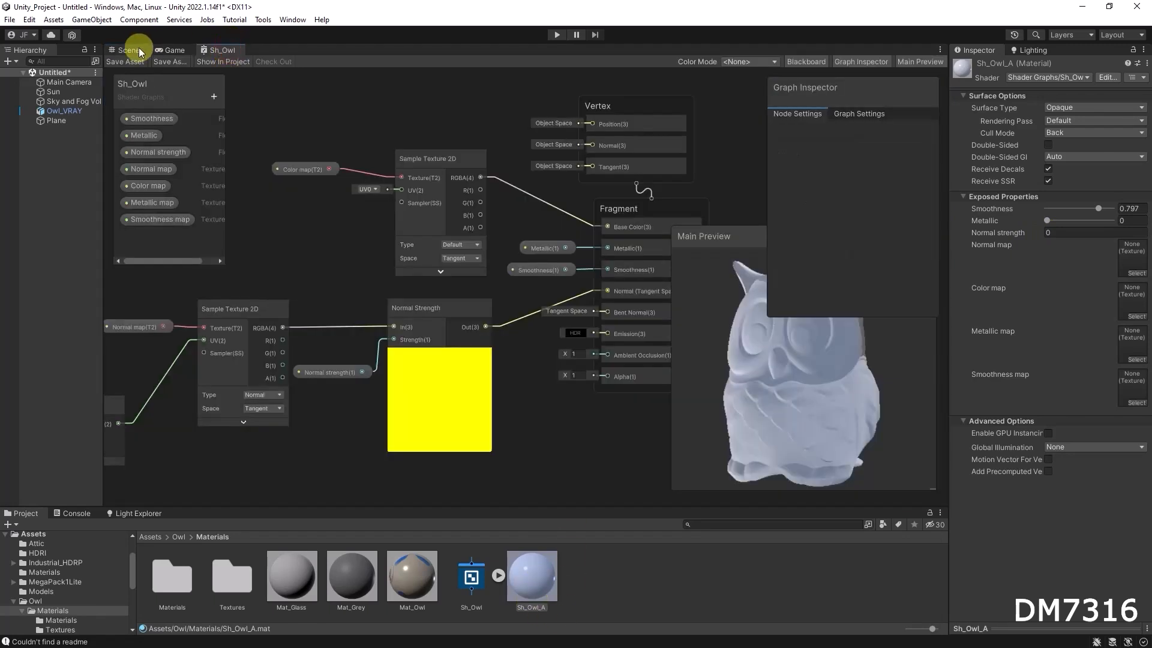
click(112, 51)
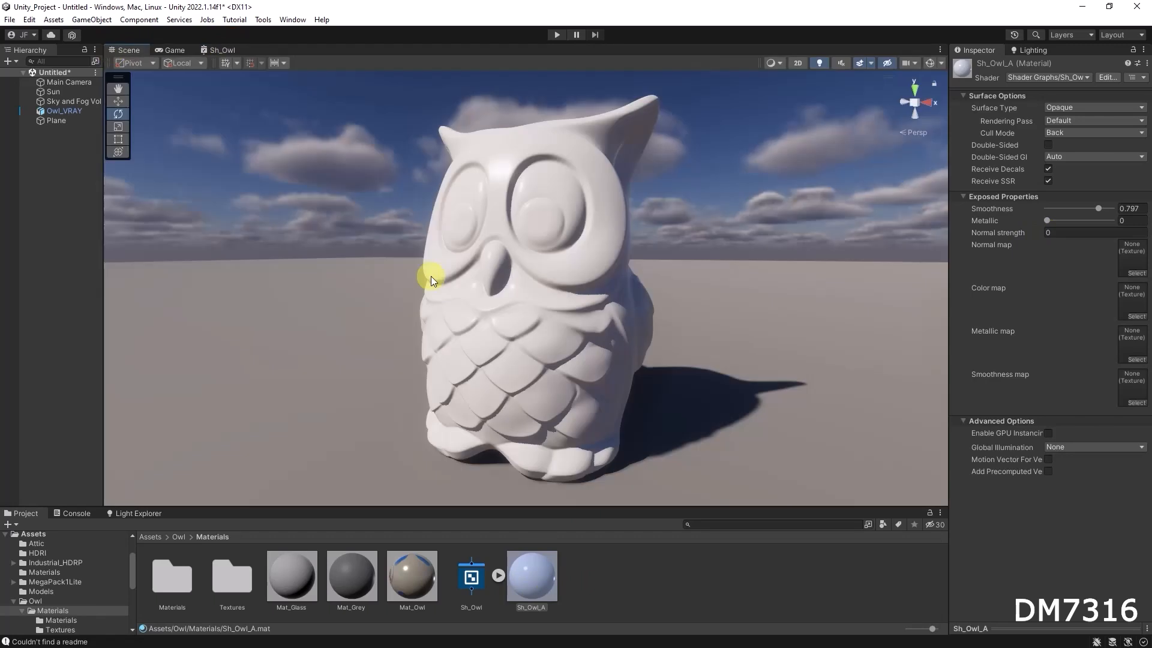
Select the owl and set its material's Smoothness to 0.86 and Metallic to 0.12.
double_click(232, 580)
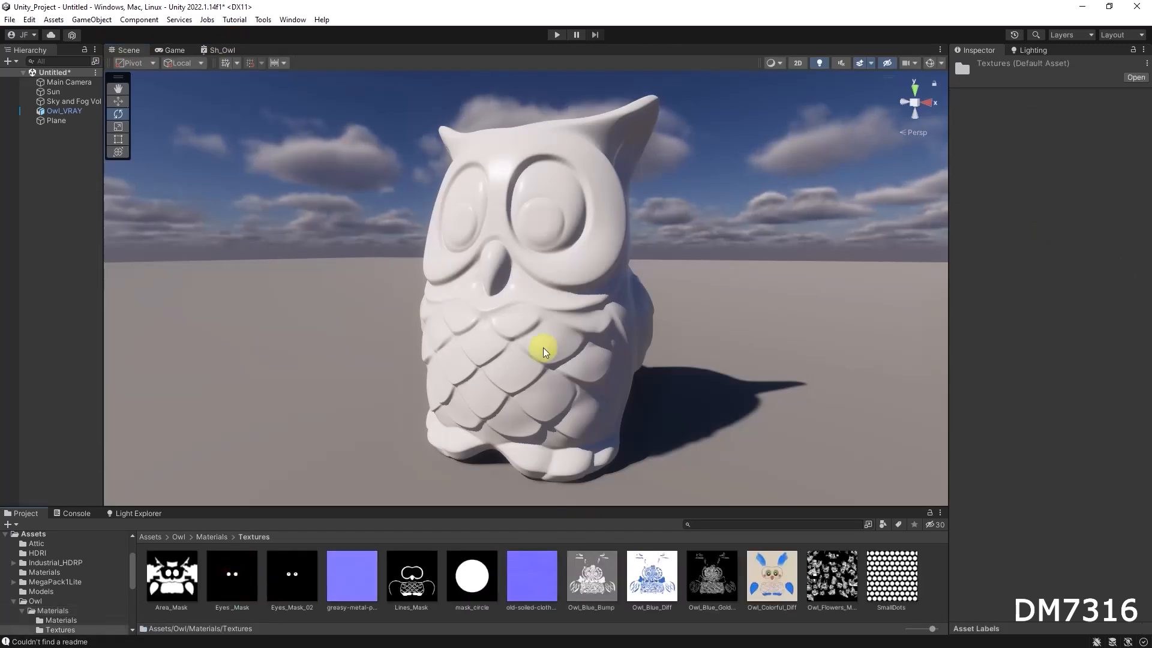
click(540, 318)
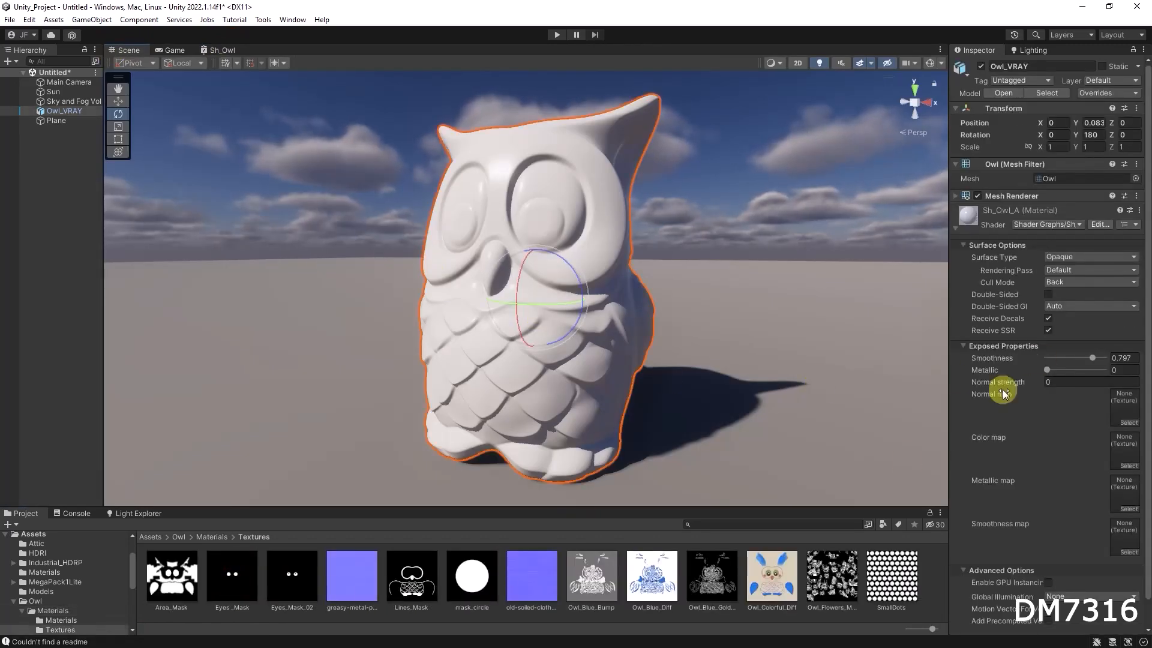
mouse_move(1089, 354)
mouse_down()
mouse_move(1071, 351)
mouse_move(1101, 355)
mouse_up()
alt+drag(702, 314, 721, 333)
drag(1099, 358, 1056, 369)
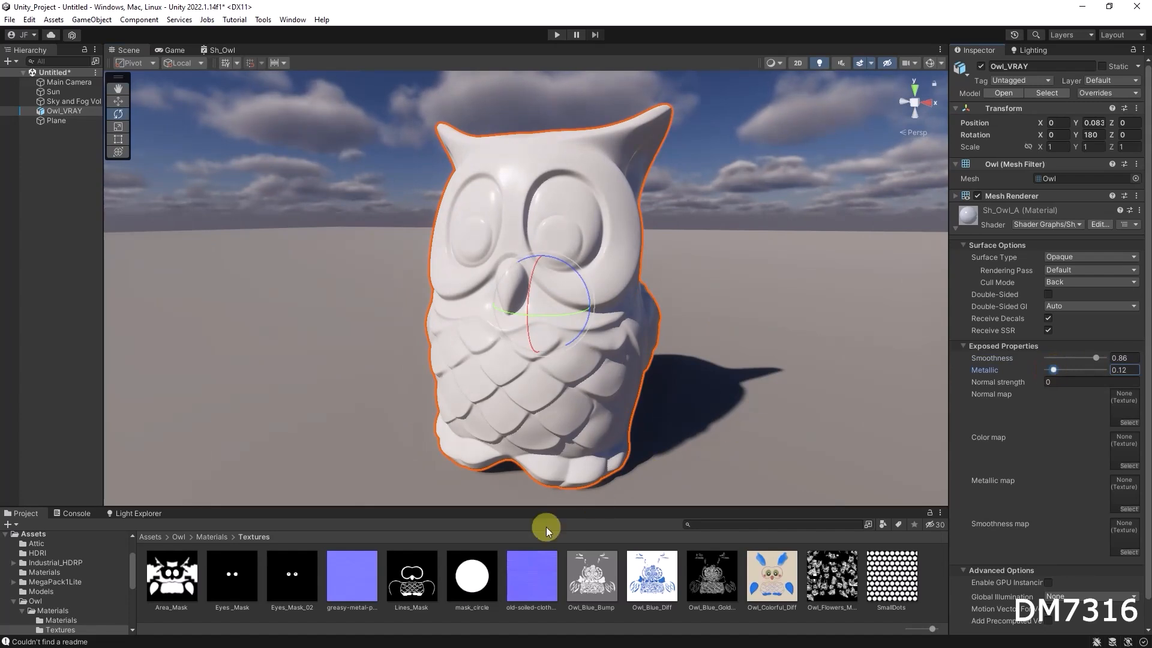
Assign the greasy-metal texture to the Normal map slot and set Normal strength to 1.
drag(352, 581, 1121, 409)
click(1048, 382)
text(1)
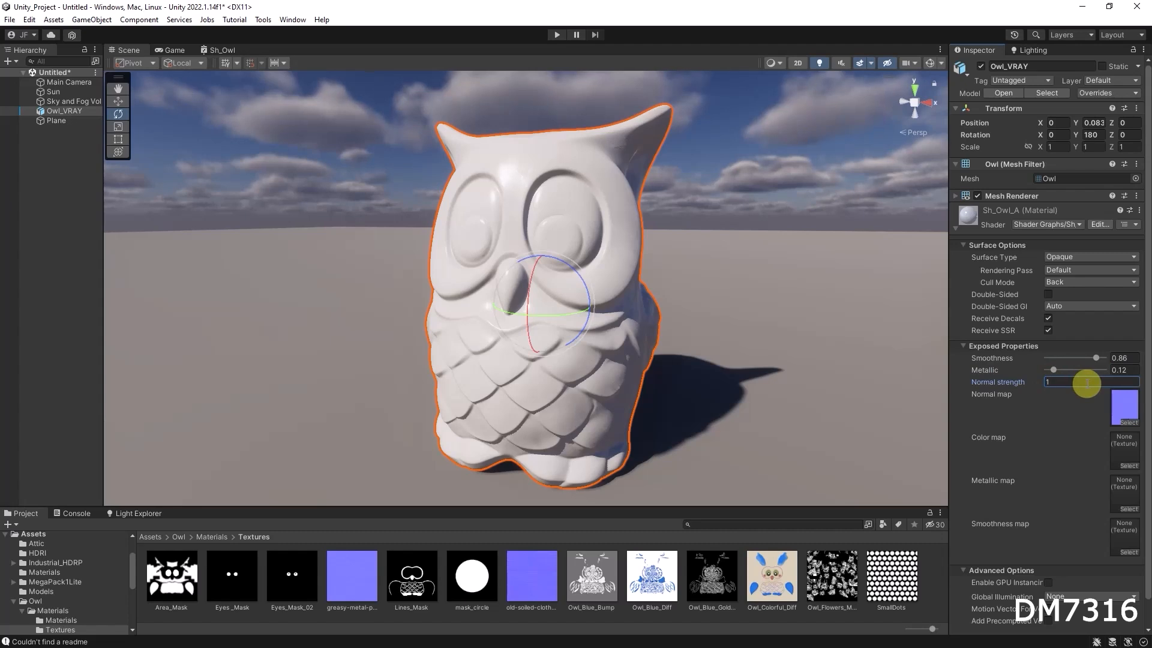
Set the owl material's Normal strength to 0.3.
alt+right_drag(560, 249, 768, 258)
alt+drag(768, 258, 654, 240)
click(1067, 382)
text(0.3)
Assign the Owl_Colorful_Diff texture to the material's Color map slot.
alt+right_drag(533, 237, 709, 292)
alt+right_drag(721, 297, 692, 316)
alt+drag(719, 326, 666, 332)
drag(772, 576, 1123, 449)
alt+drag(499, 259, 484, 278)
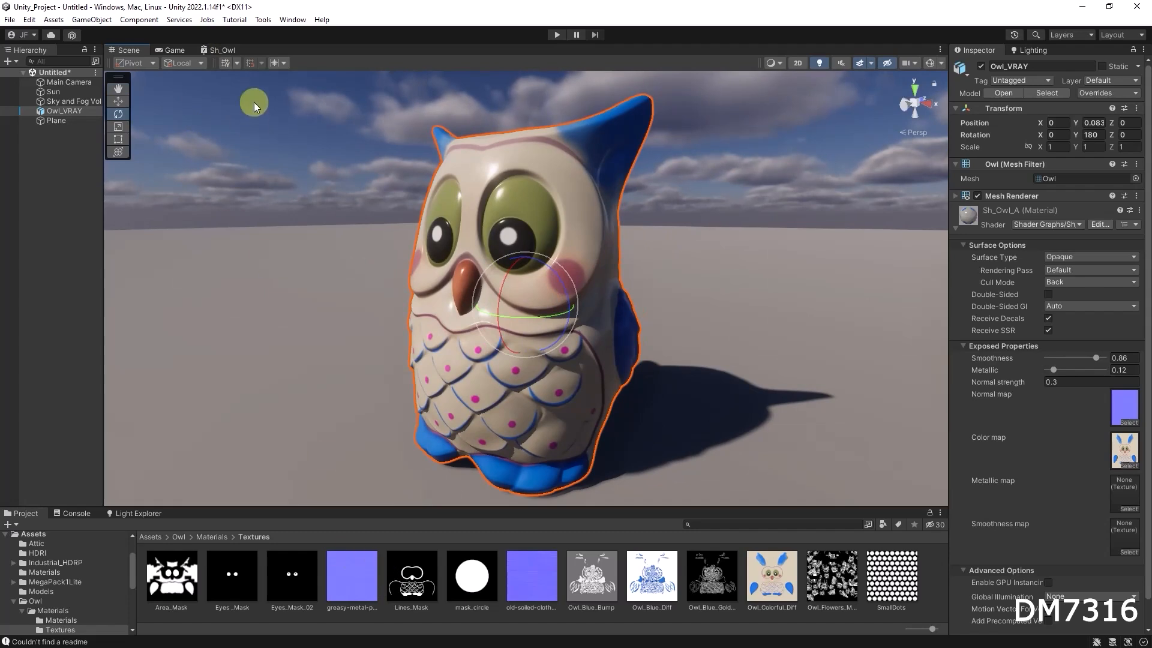
In the owl shader graph, add a Vector 2 property named Tiling and connect it to the Tiling and Offset node's Tiling input.
click(222, 53)
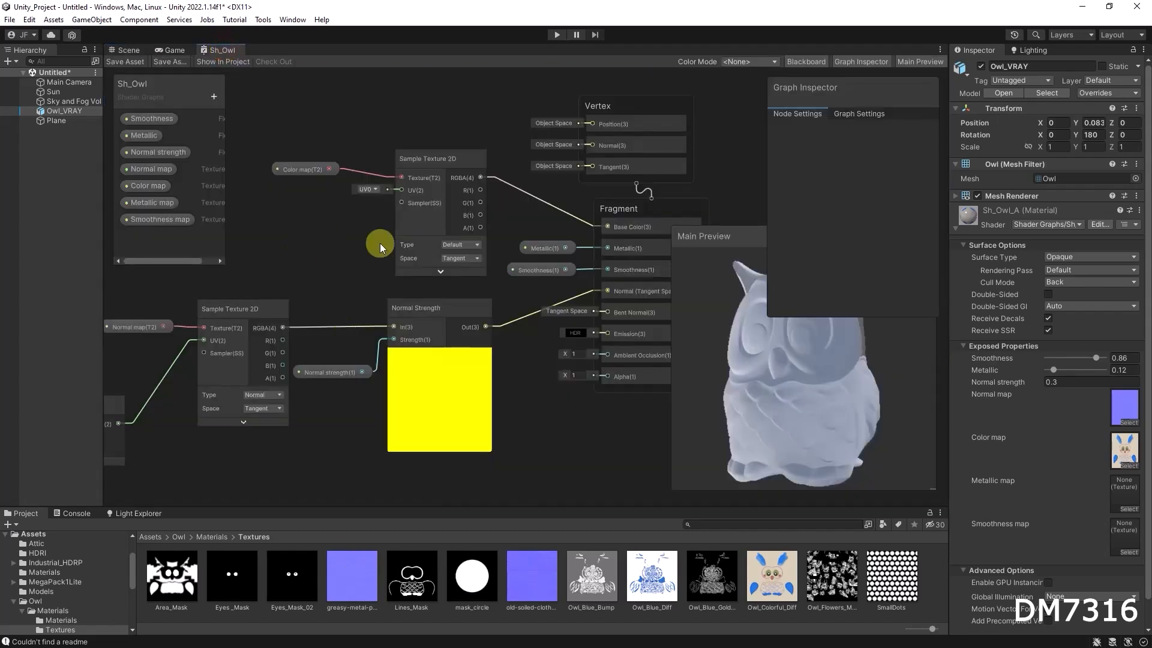
right_click(362, 276)
middle_drag(292, 257, 551, 258)
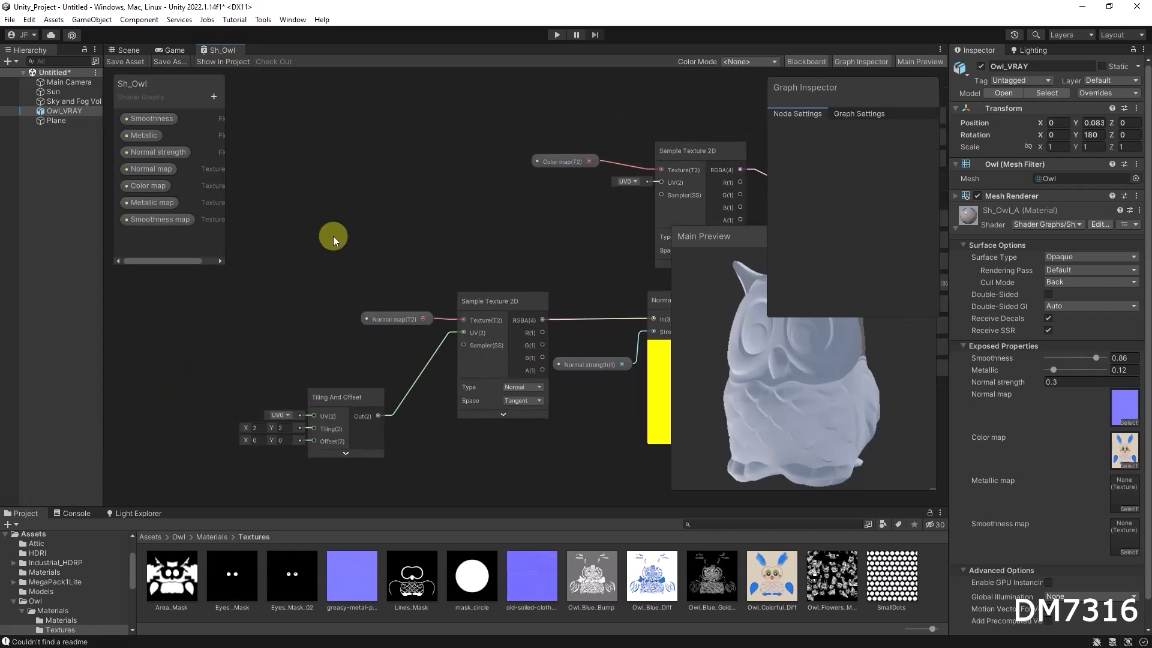
click(213, 96)
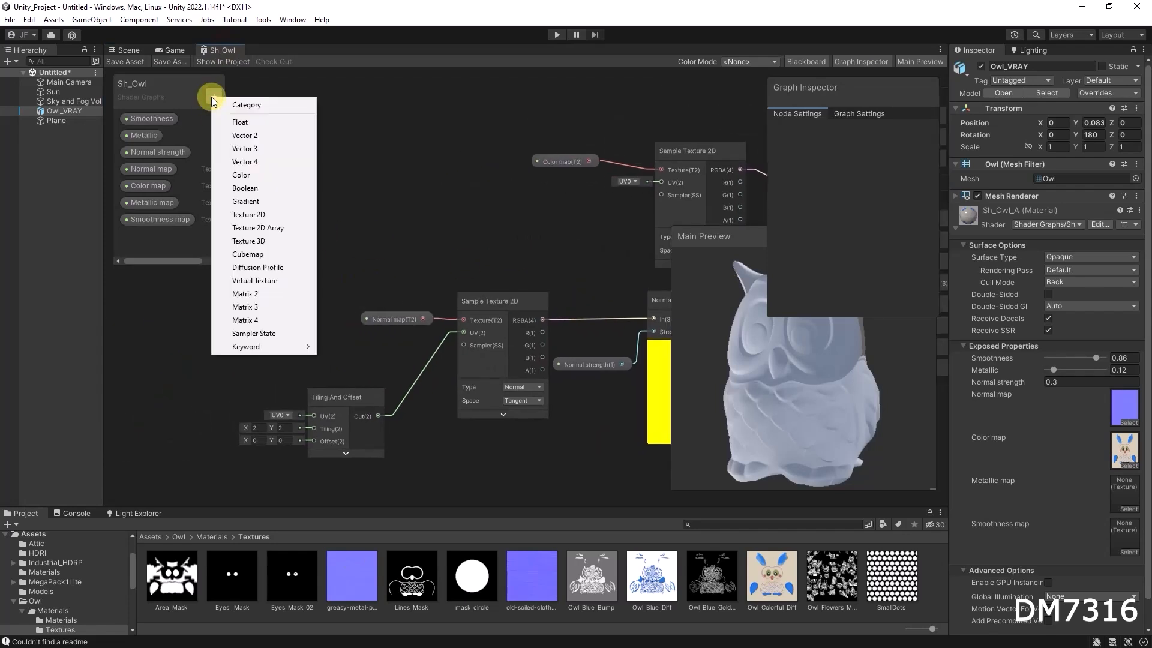
click(251, 137)
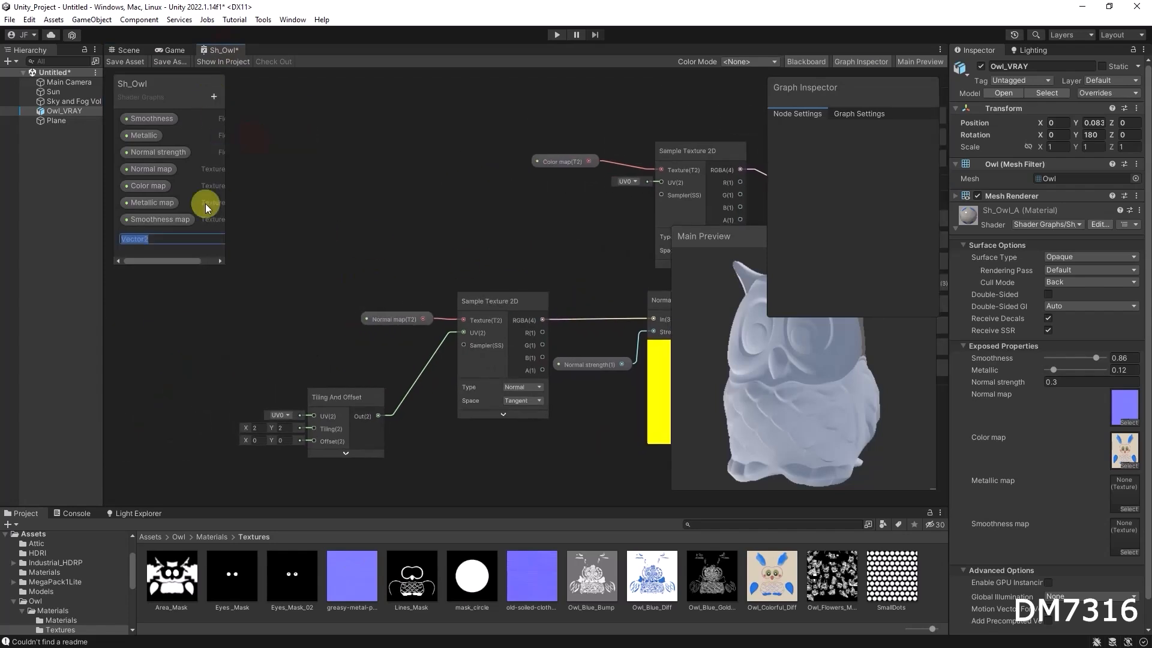
text(Tiling)
key(Return)
drag(139, 242, 315, 428)
drag(189, 405, 202, 423)
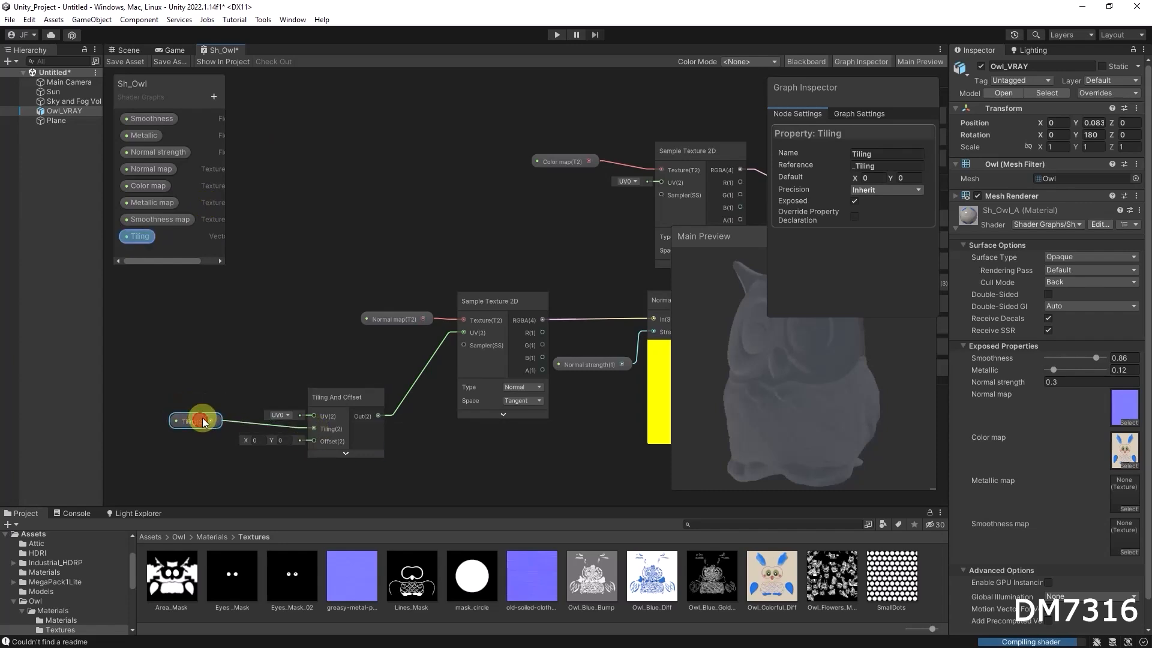
Set the Tiling property's default to X 1 and Y 1, then save the shader graph.
click(876, 180)
text(1)
click(905, 178)
text(1)
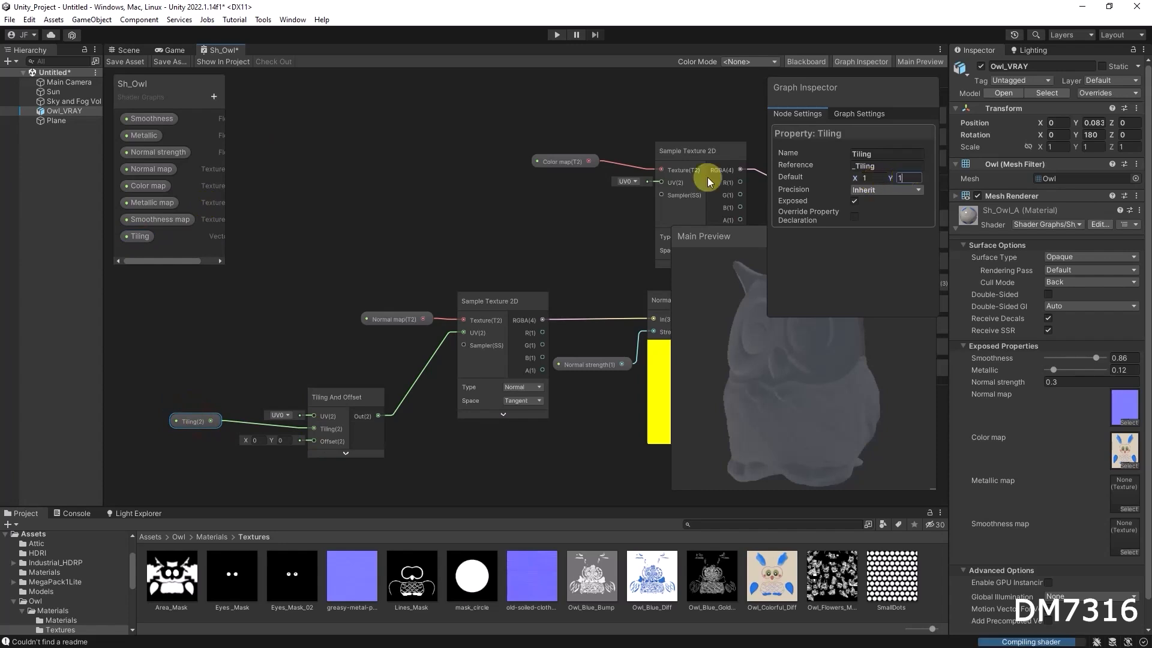
click(409, 202)
click(130, 62)
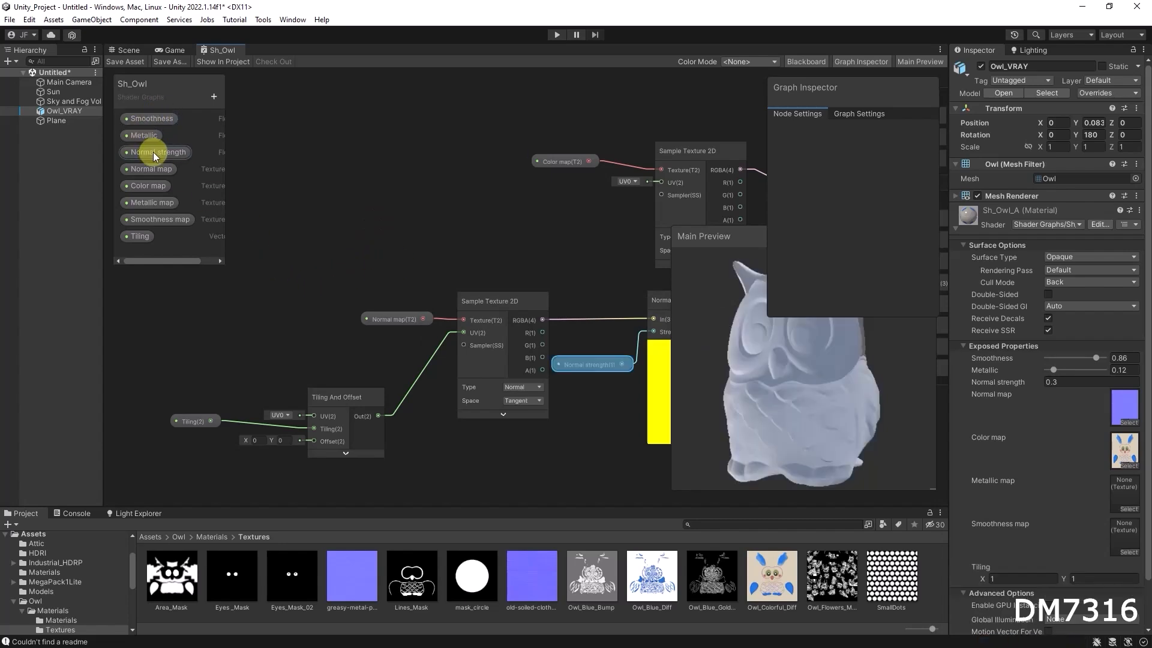
Reorder the blackboard so Normal map sits above Normal strength and Tiling follows Normal strength, then save the graph.
mouse_move(160, 171)
mouse_down()
mouse_move(153, 144)
mouse_move(160, 157)
mouse_up()
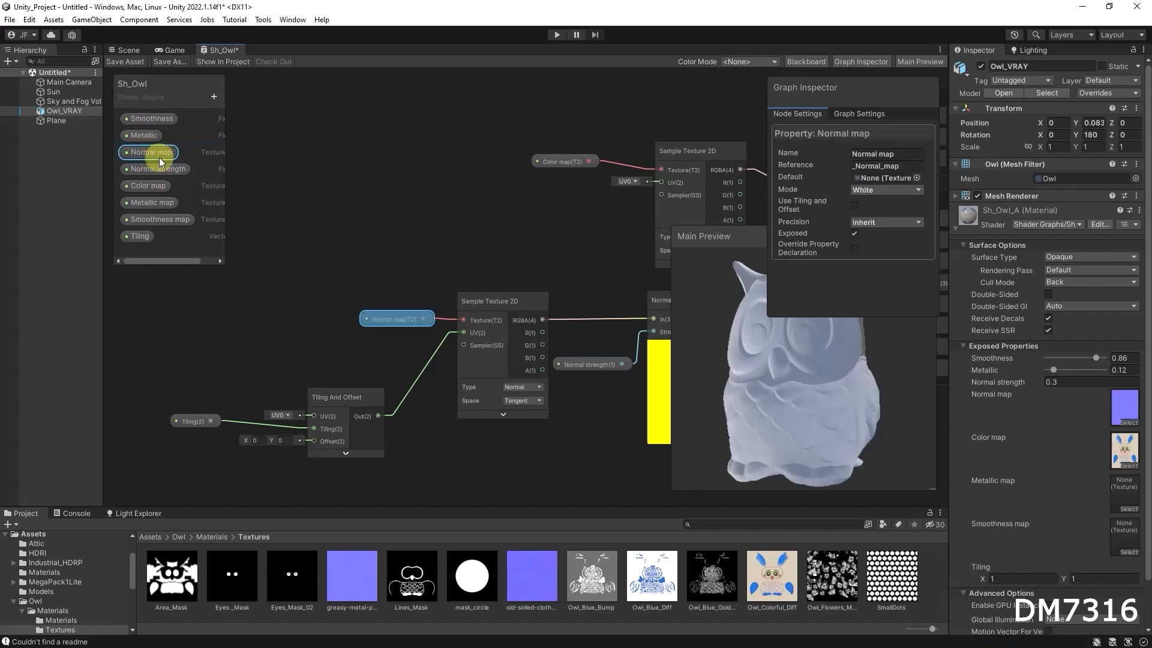
drag(134, 239, 150, 177)
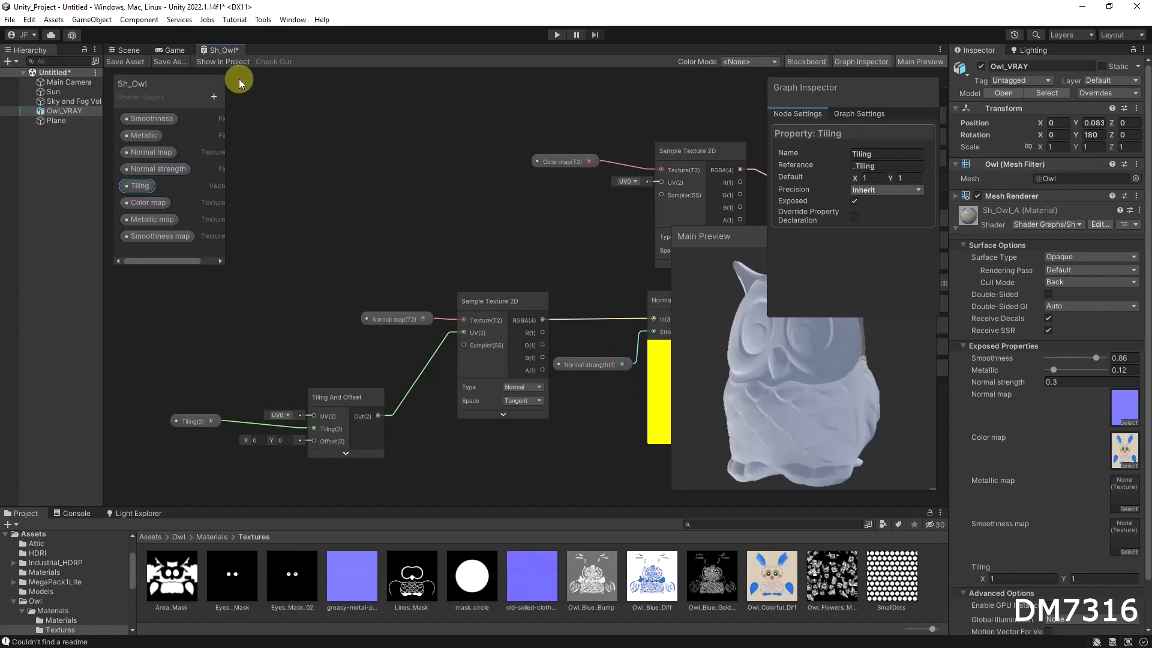
click(129, 61)
In the scene, set the owl material's Normal strength to 2 and its Tiling to X 2, Y 2.
click(129, 51)
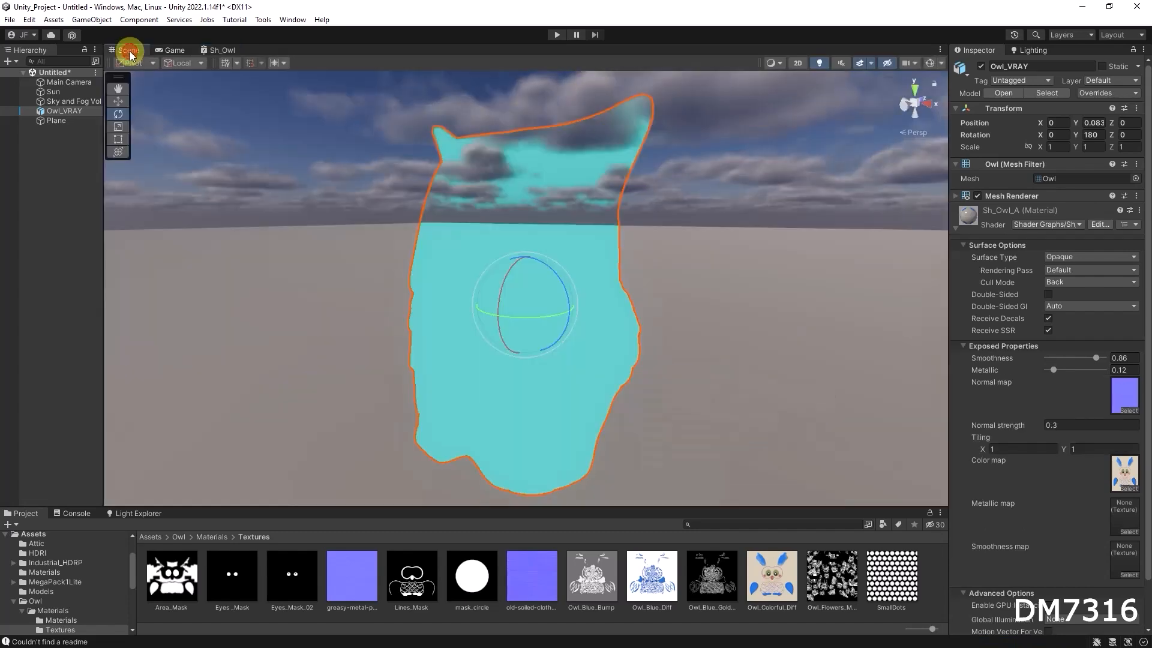
click(1080, 425)
text(2)
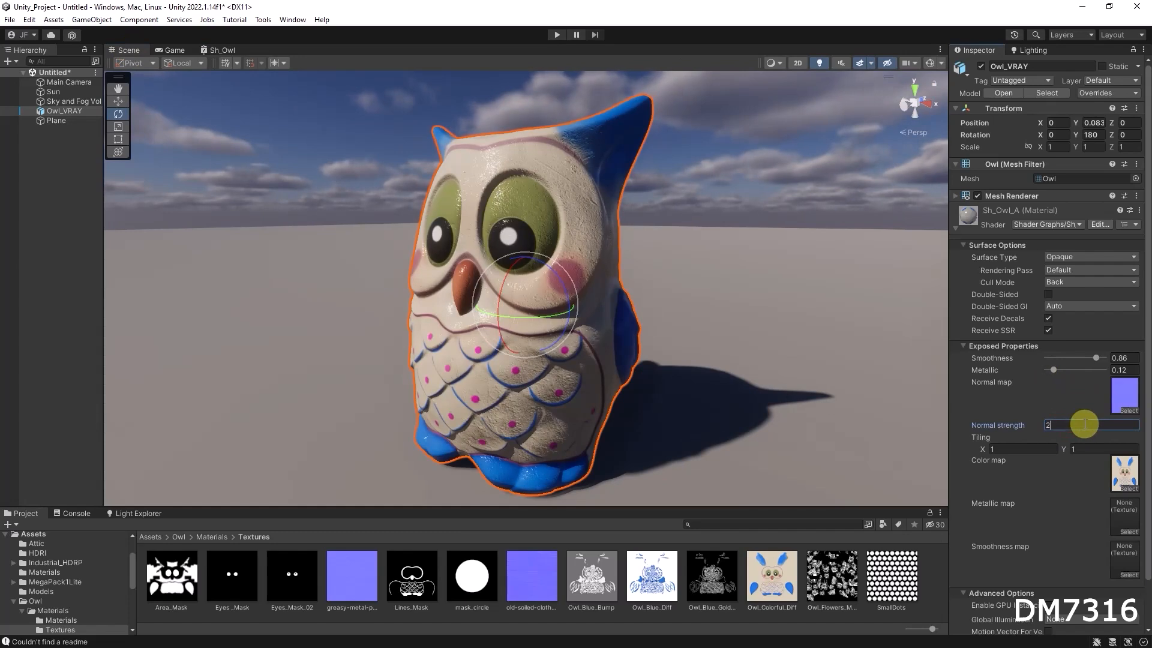
click(1019, 448)
text(2)
key(Tab)
text(2)
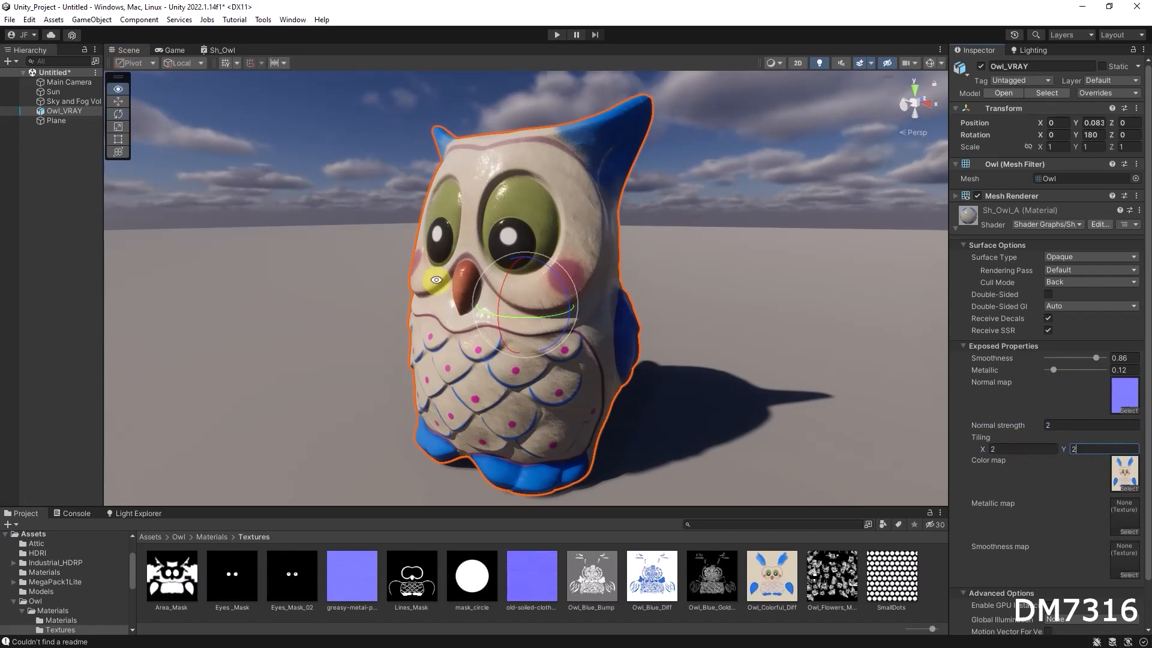
Examine the owl's surface up close in the scene and review the shader graph.
alt+drag(437, 280, 565, 295)
alt+right_drag(566, 296, 778, 308)
alt+drag(588, 283, 630, 278)
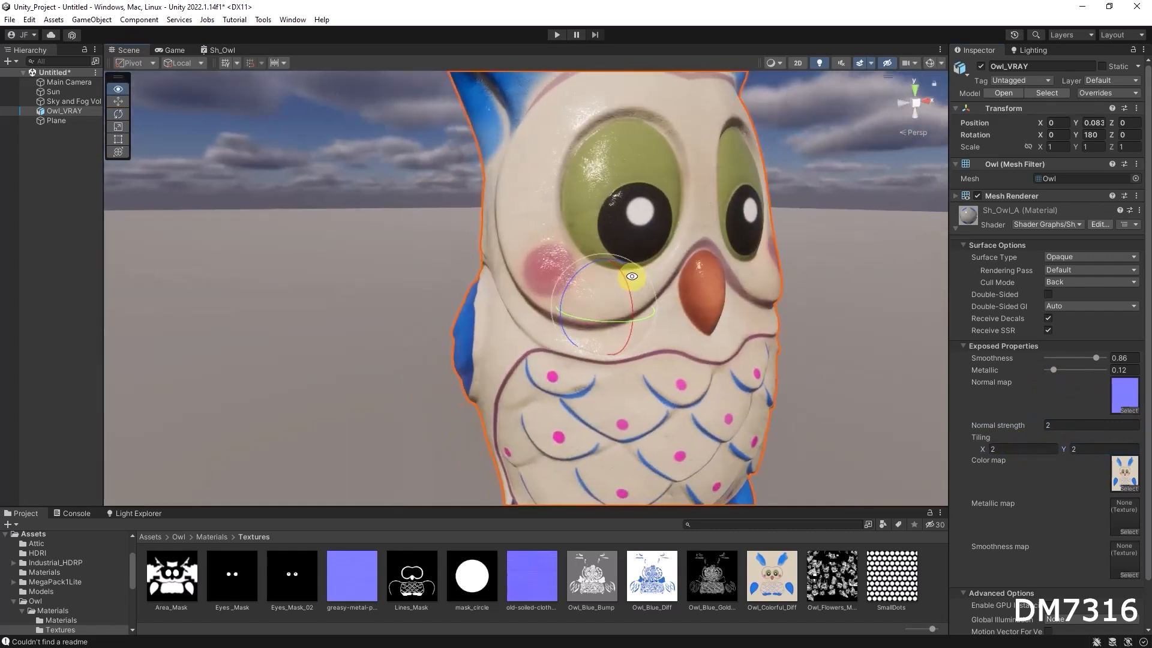
alt+drag(732, 347, 546, 336)
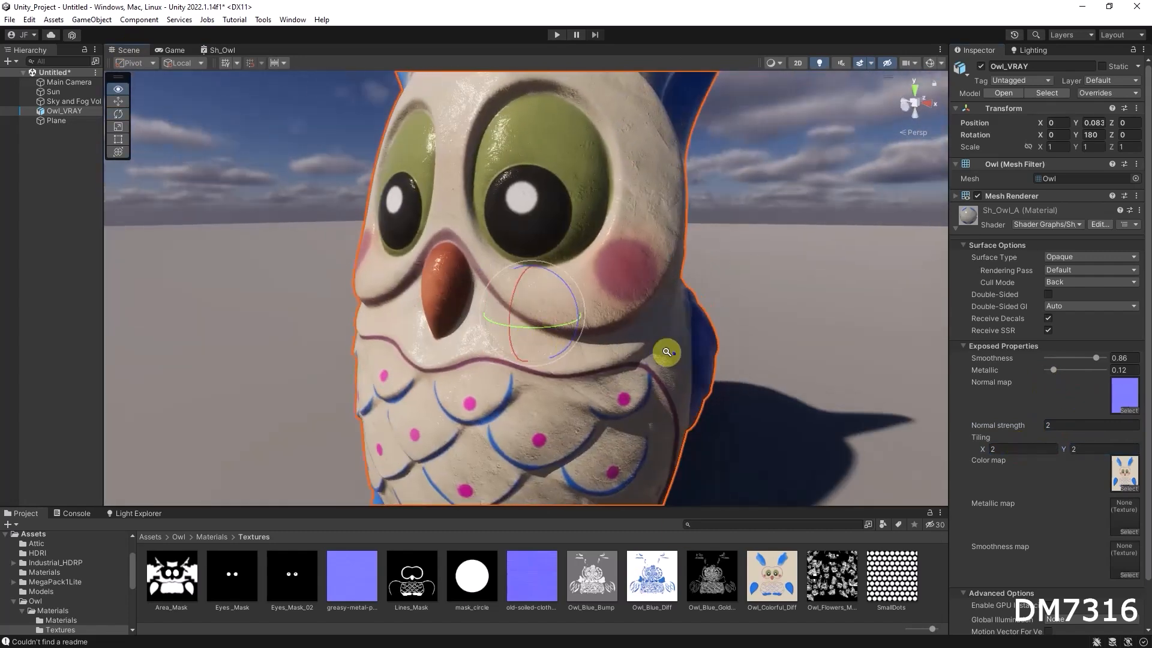
scroll(665, 352, down, 5)
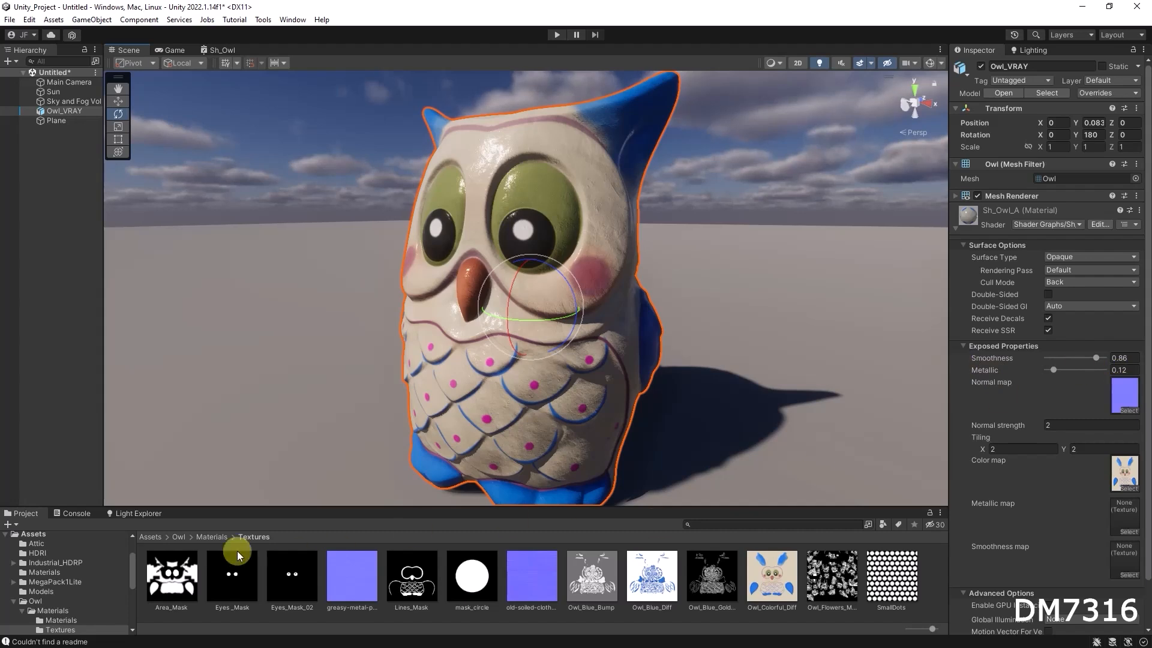
click(213, 537)
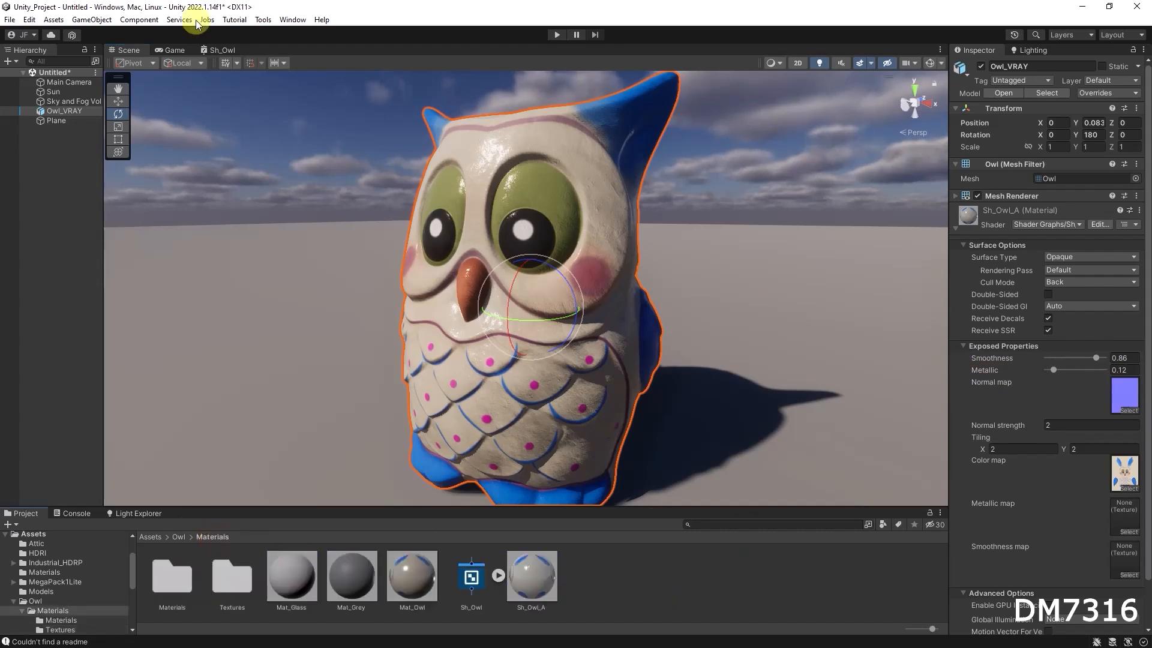
click(226, 50)
middle_drag(565, 224, 338, 260)
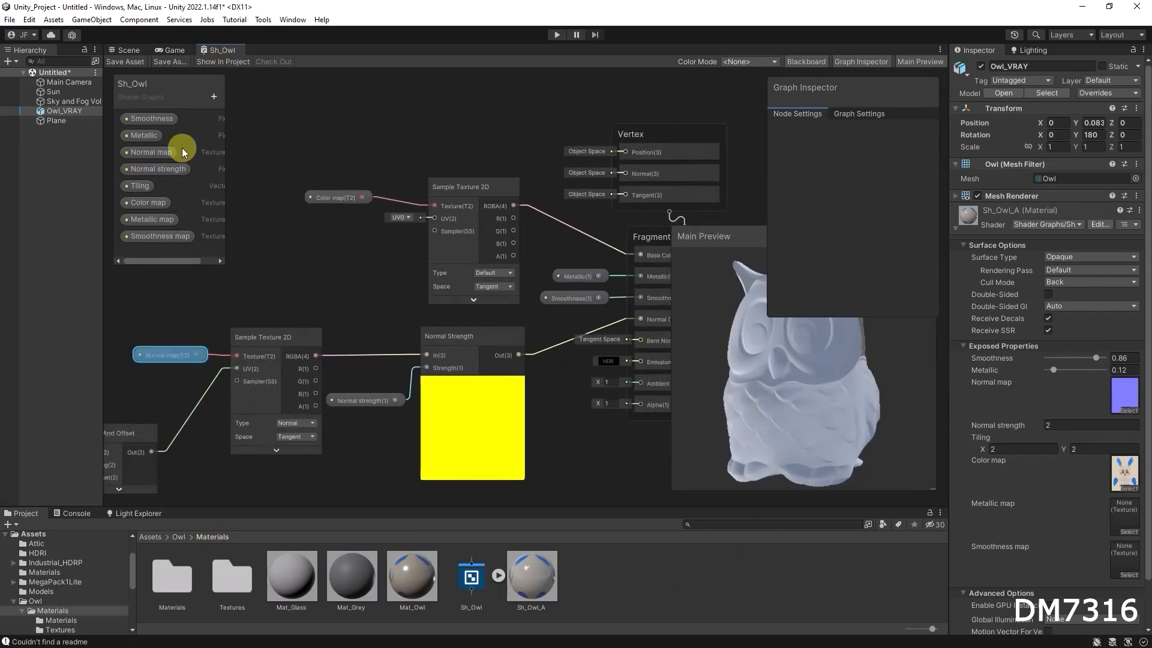
click(126, 49)
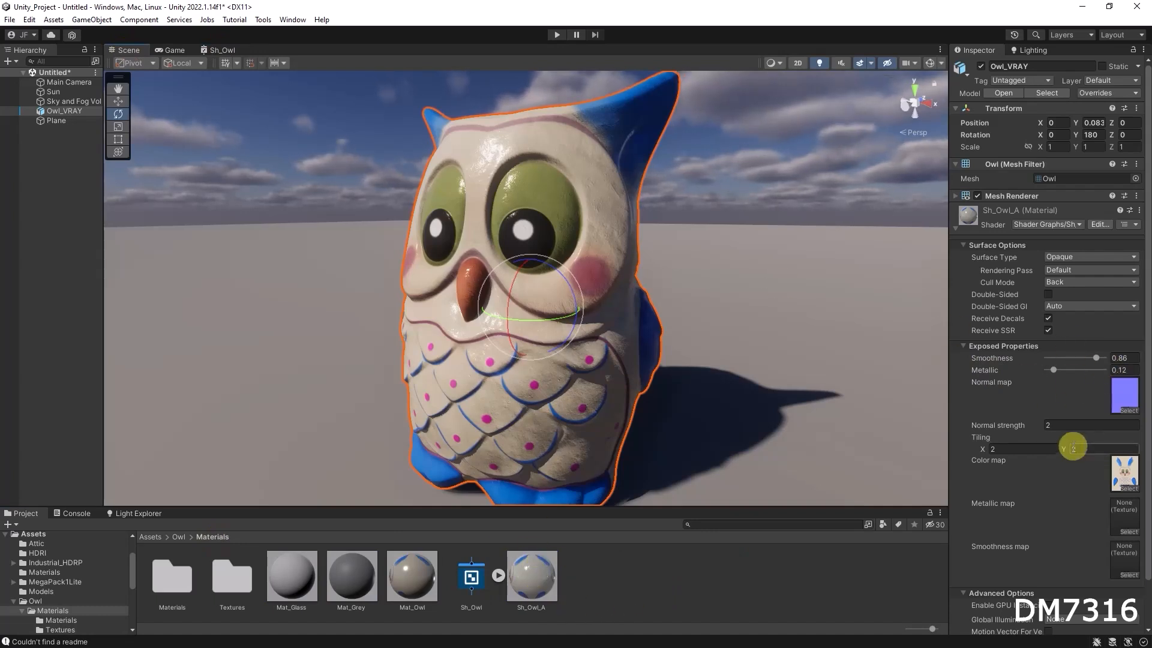
Set the owl material's Normal strength to 0.3.
click(1081, 424)
key(BackSpace)
text(0.3)
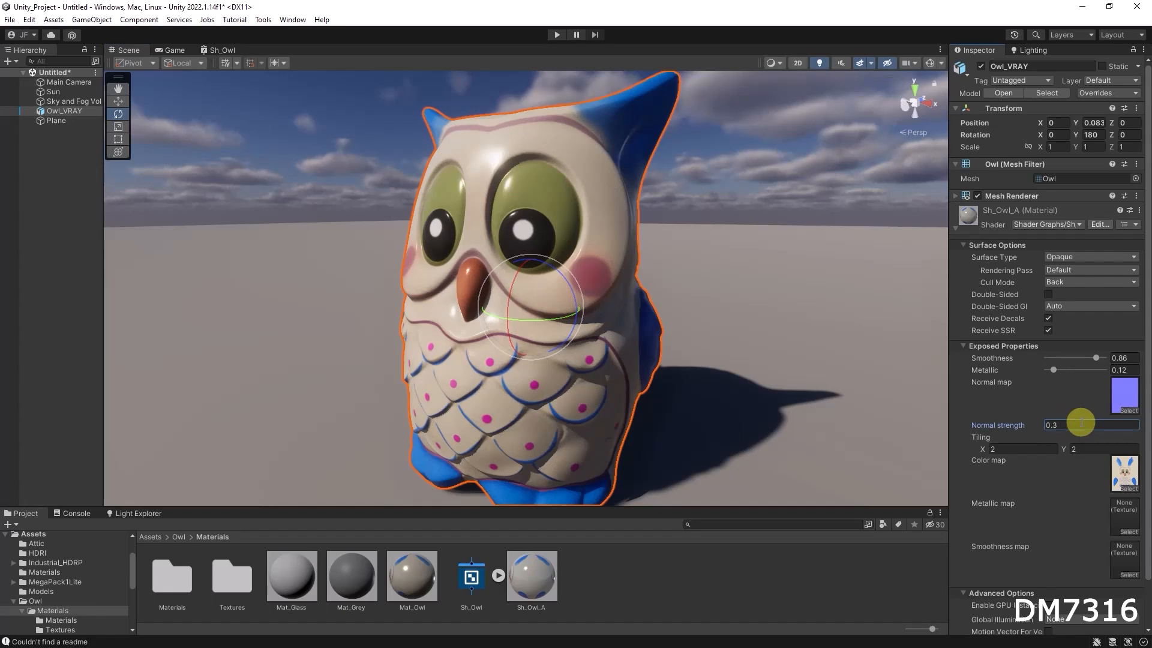
alt+drag(598, 337, 612, 340)
mouse_move(612, 340)
alt+right_down()
mouse_move(582, 340)
mouse_move(596, 341)
alt+right_up()
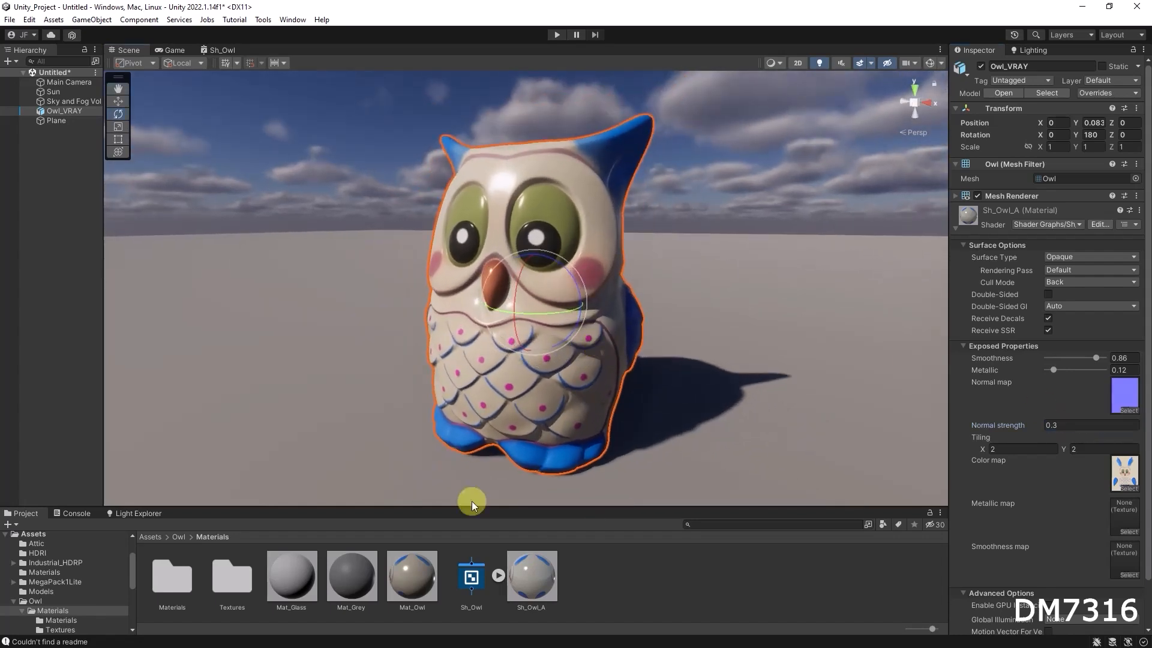
Create a new material from the Sh_Owl shader graph named Mat_Owl_B.
click(229, 48)
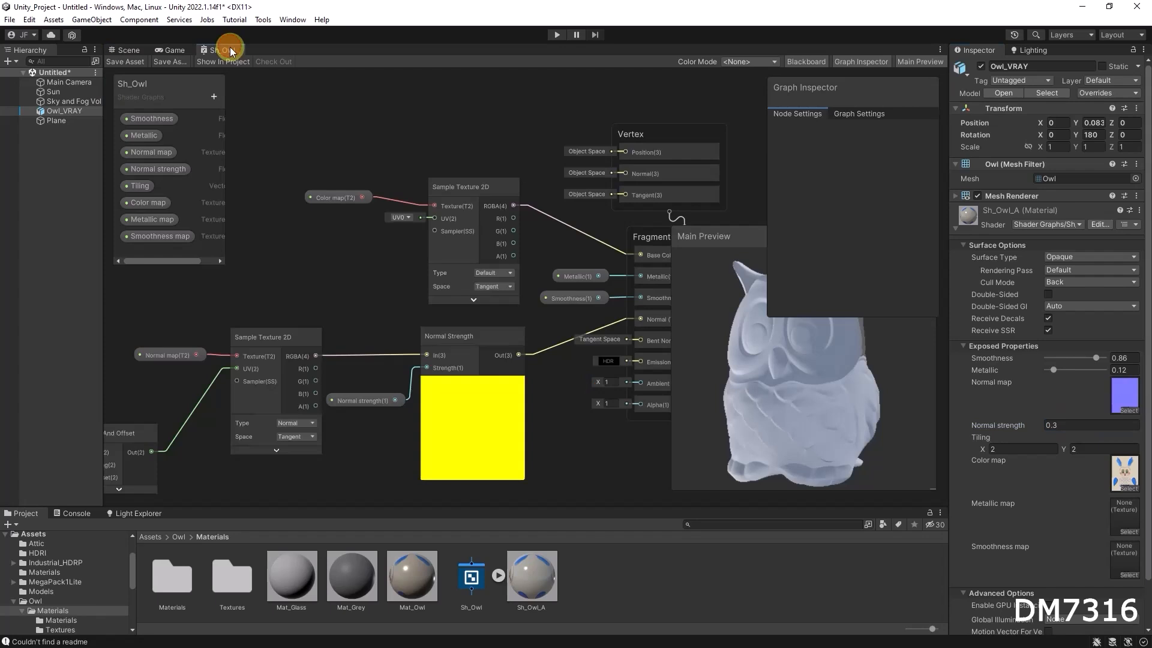
click(127, 50)
click(473, 577)
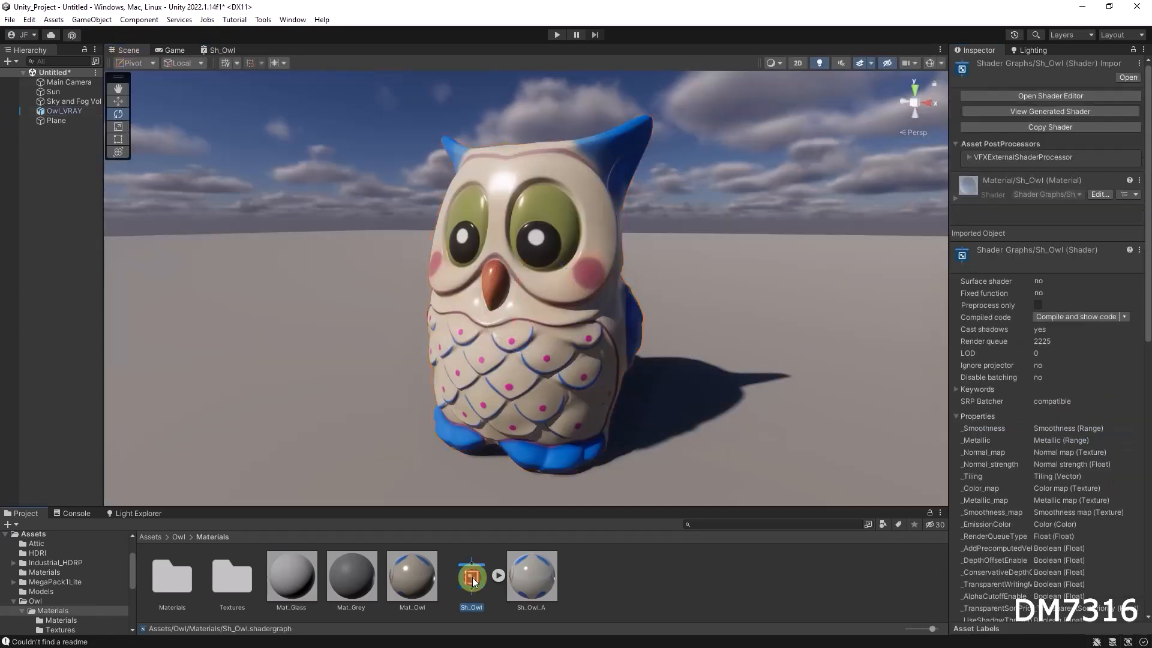
right_click(472, 577)
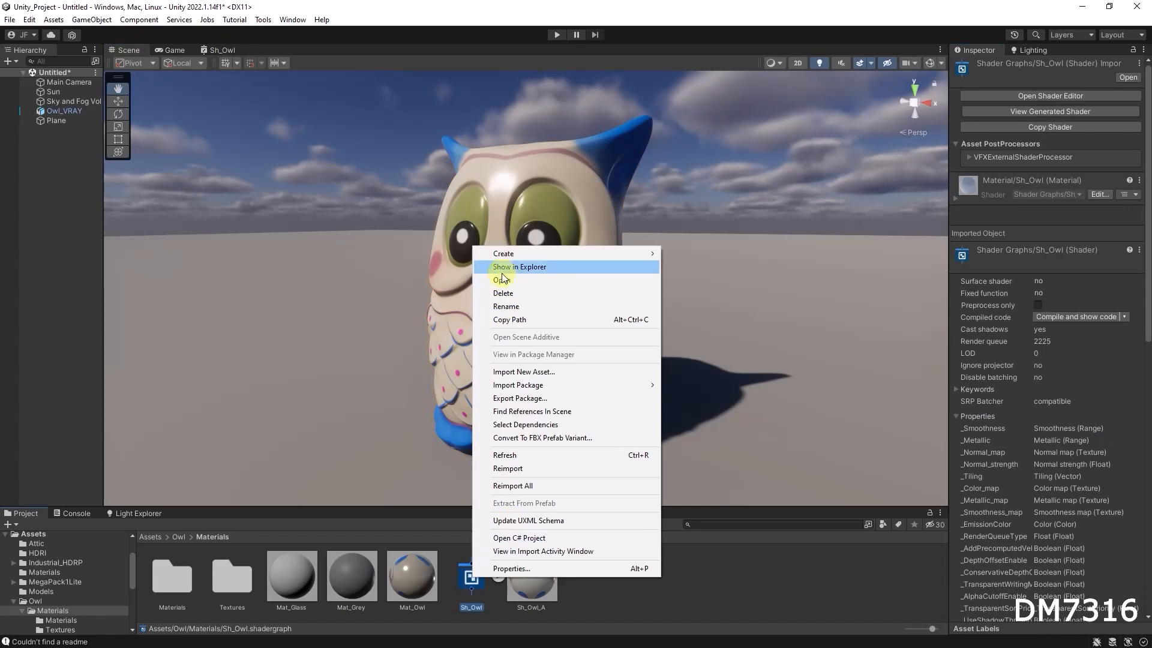
mouse_move(511, 262)
mouse_move(717, 352)
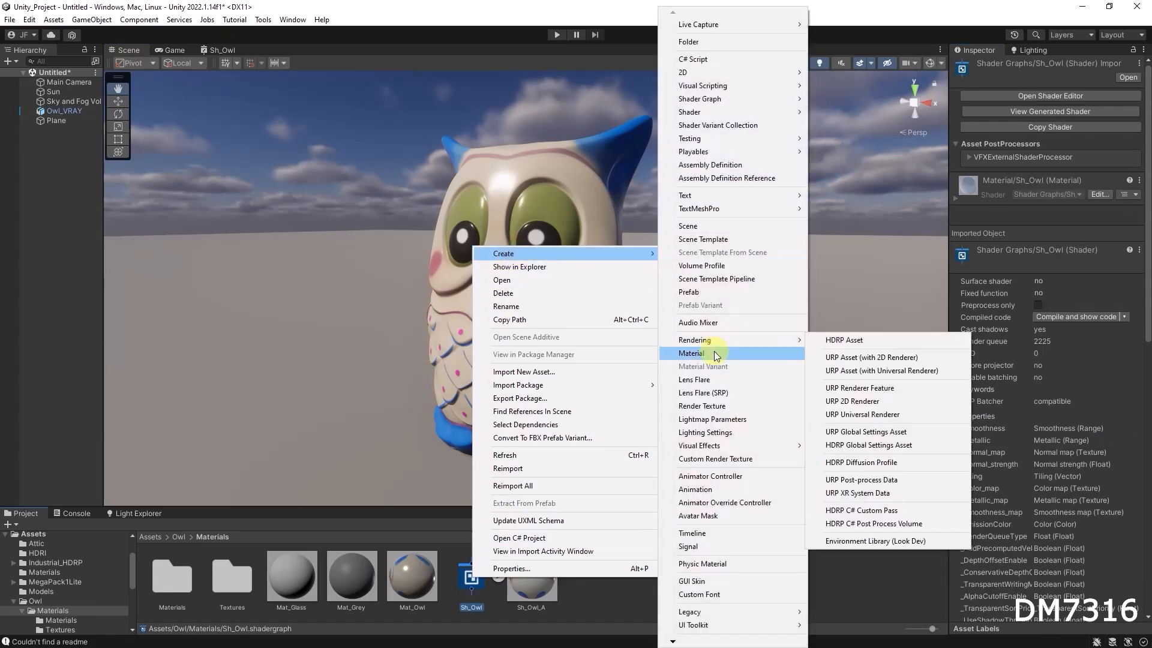
click(774, 352)
text(ShMat_Owl_B)
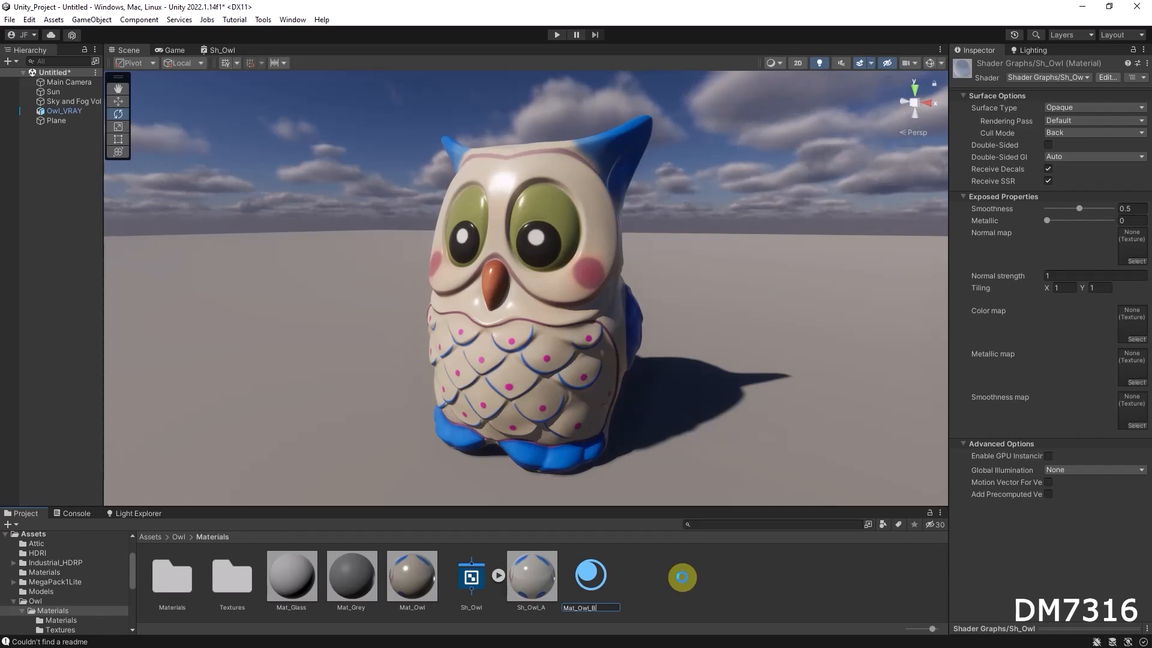
key(Return)
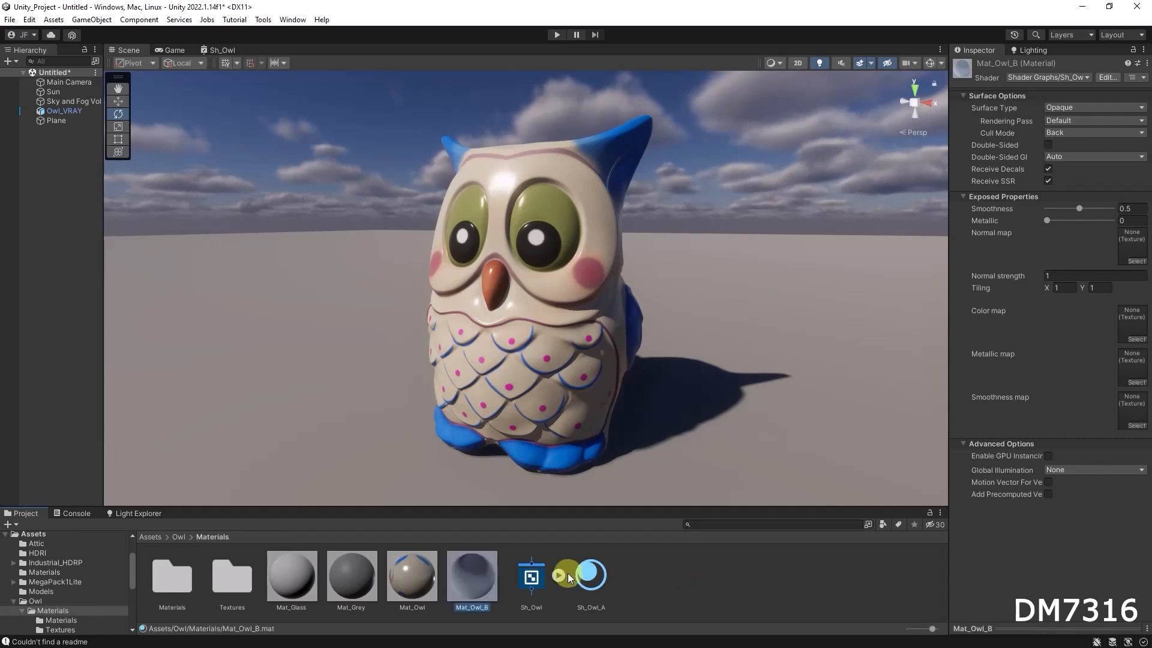
Rename the Sh_Owl_A material to Mat_Owl_A.
click(591, 573)
click(581, 608)
key(BackSpace)
key(BackSpace)
text(MNa)
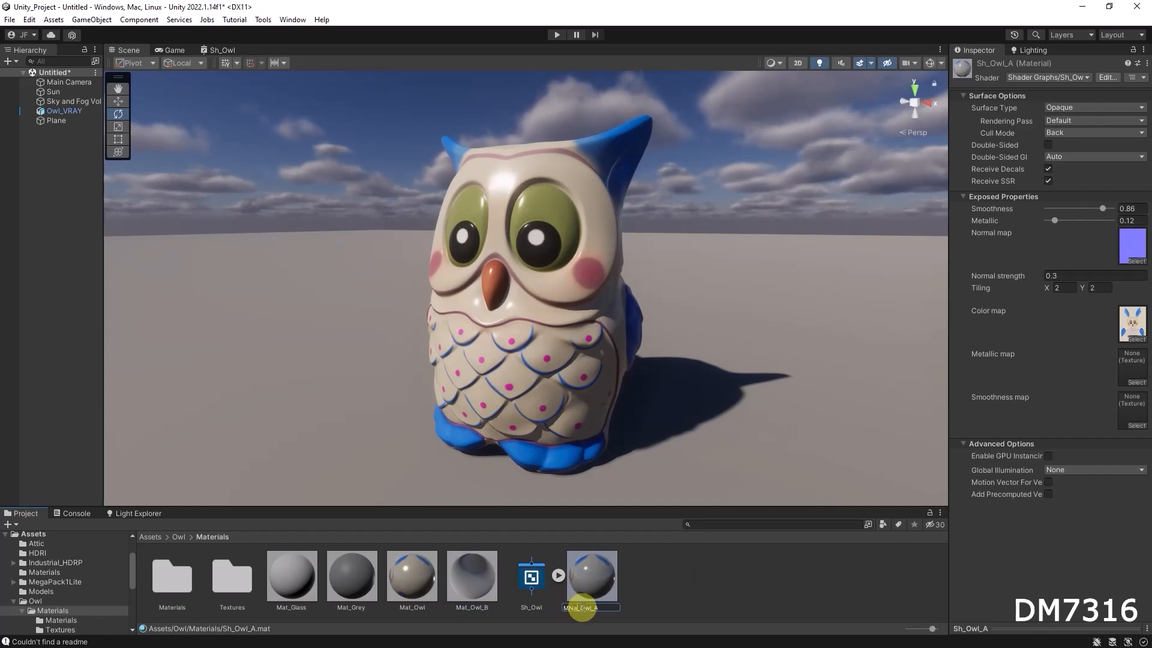
key(BackSpace)
key(BackSpace)
text(at)
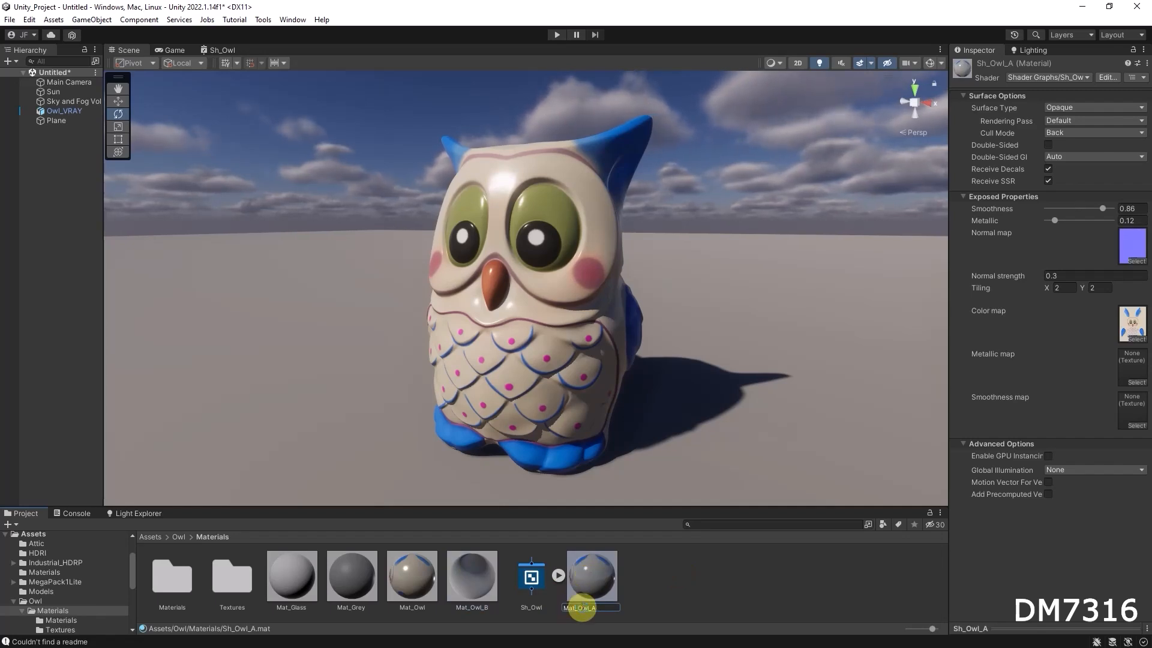
key(Return)
Set the Normal strength property's default value to 0 in the shader graph and save it.
click(525, 577)
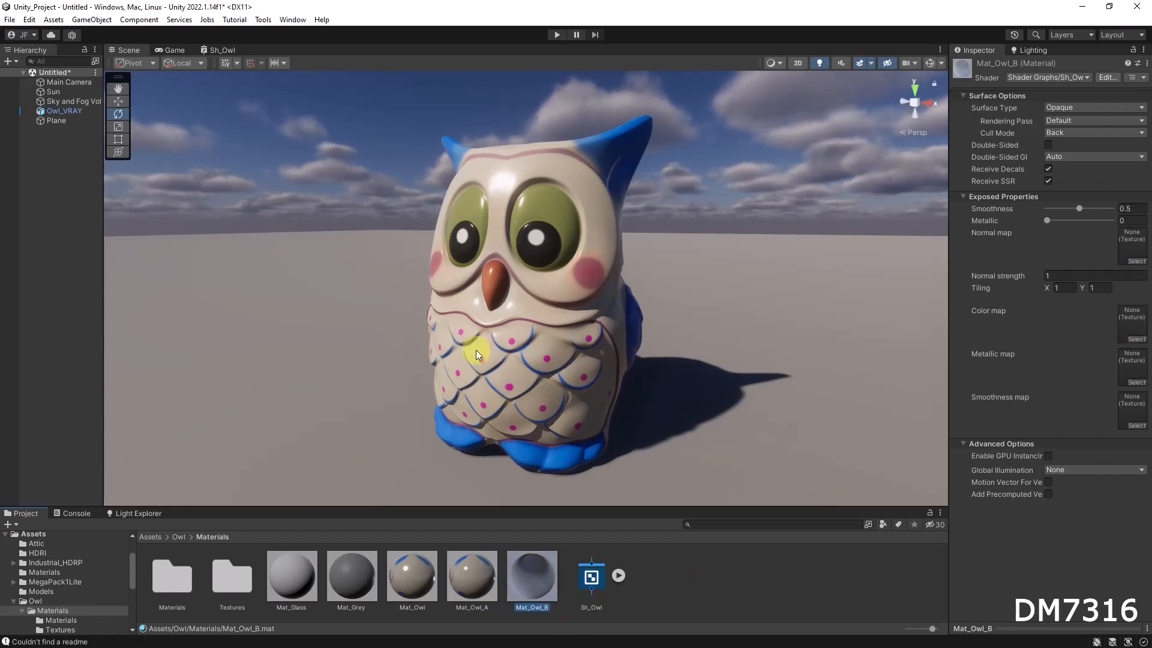
click(222, 50)
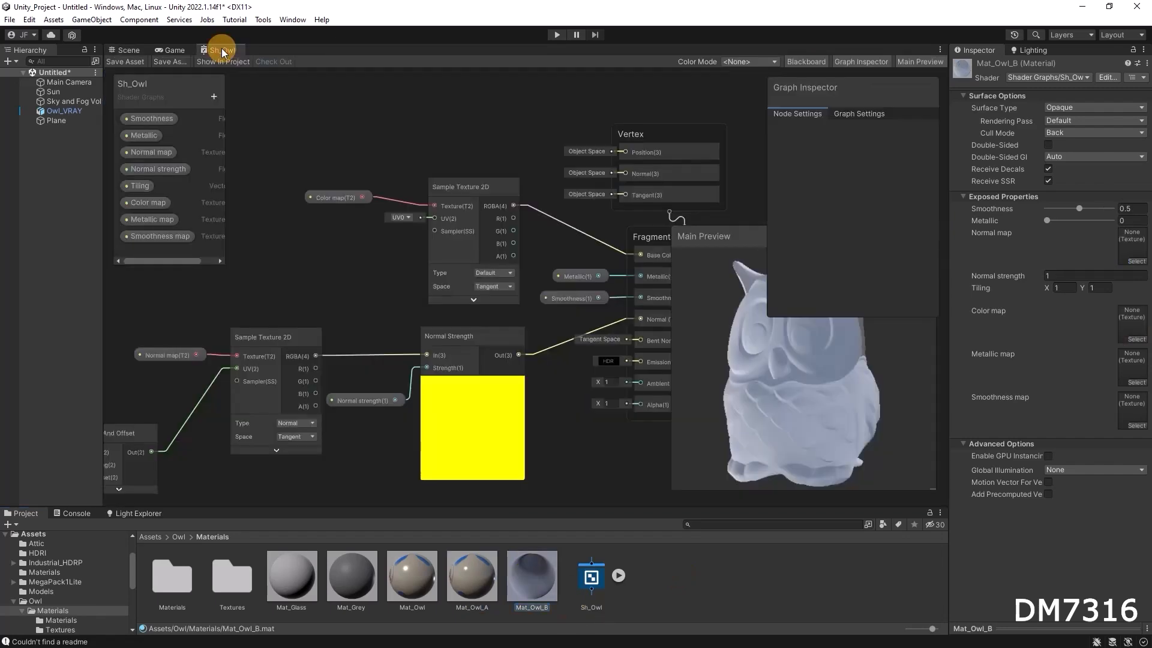
click(155, 152)
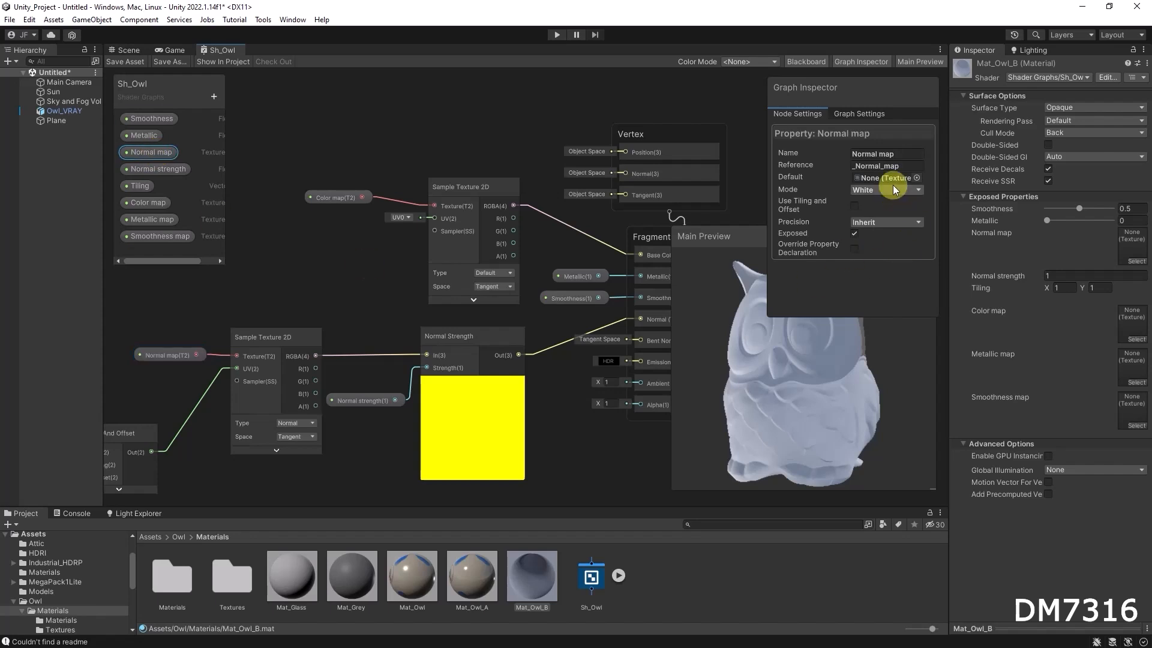
click(160, 168)
click(877, 177)
text(0)
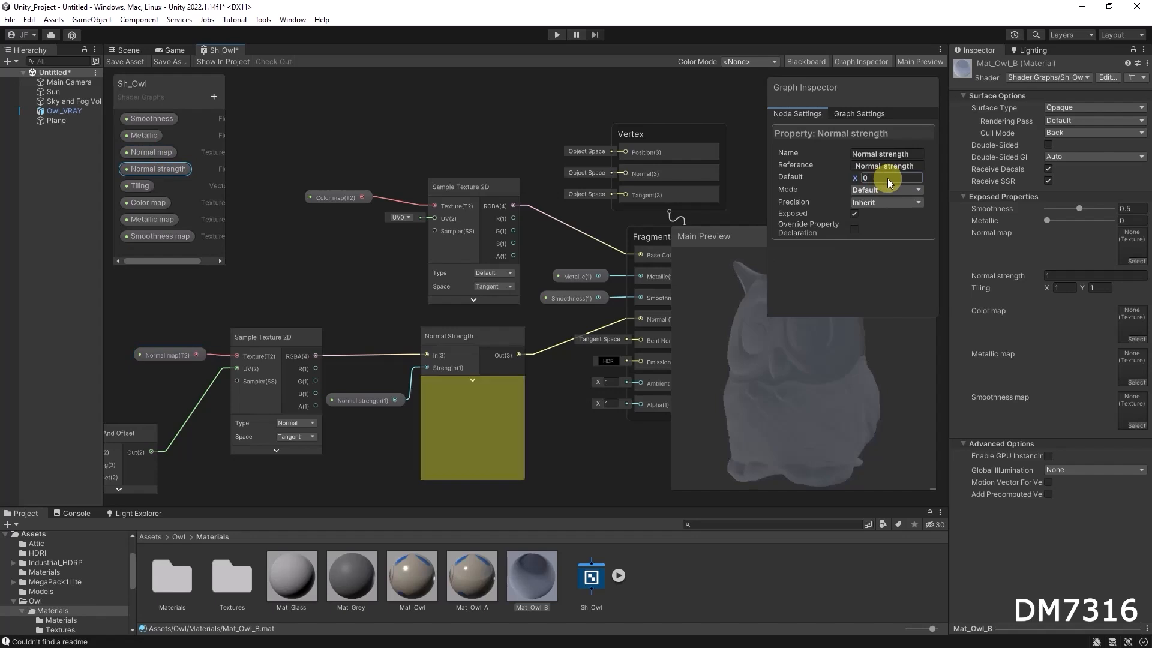
click(501, 130)
click(125, 61)
Set Mat_Owl_B's Normal strength to 0 and assign Mat_Owl_B to the owl.
click(134, 50)
click(531, 577)
click(1049, 276)
text(0)
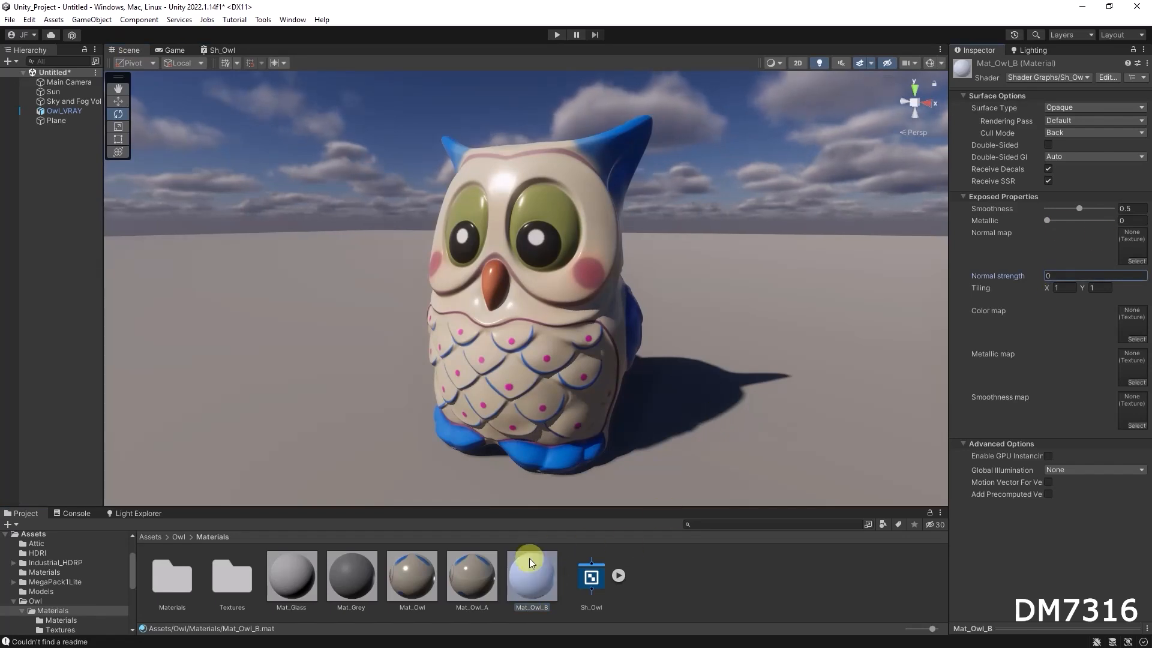
drag(527, 576, 530, 410)
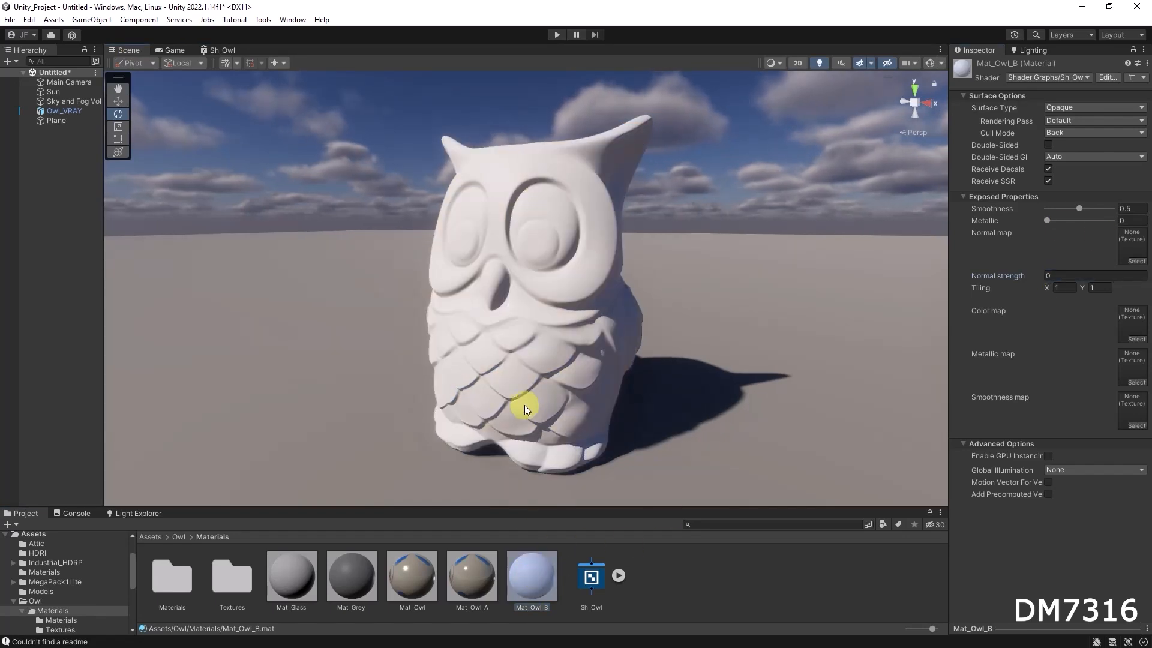
click(182, 538)
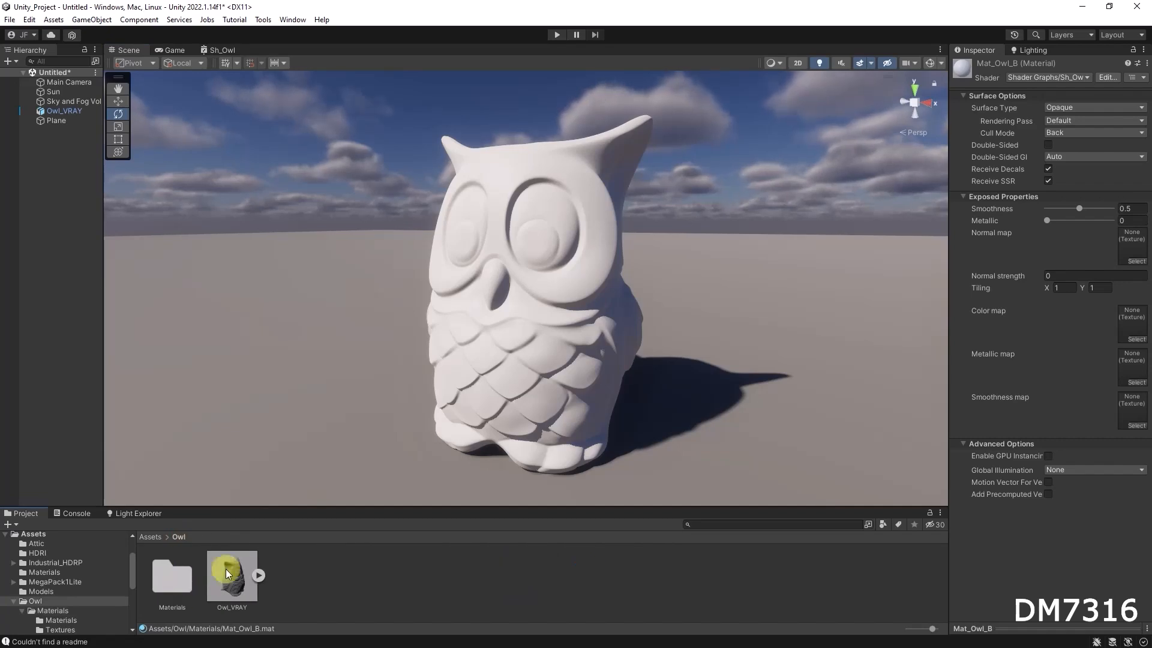
double_click(172, 574)
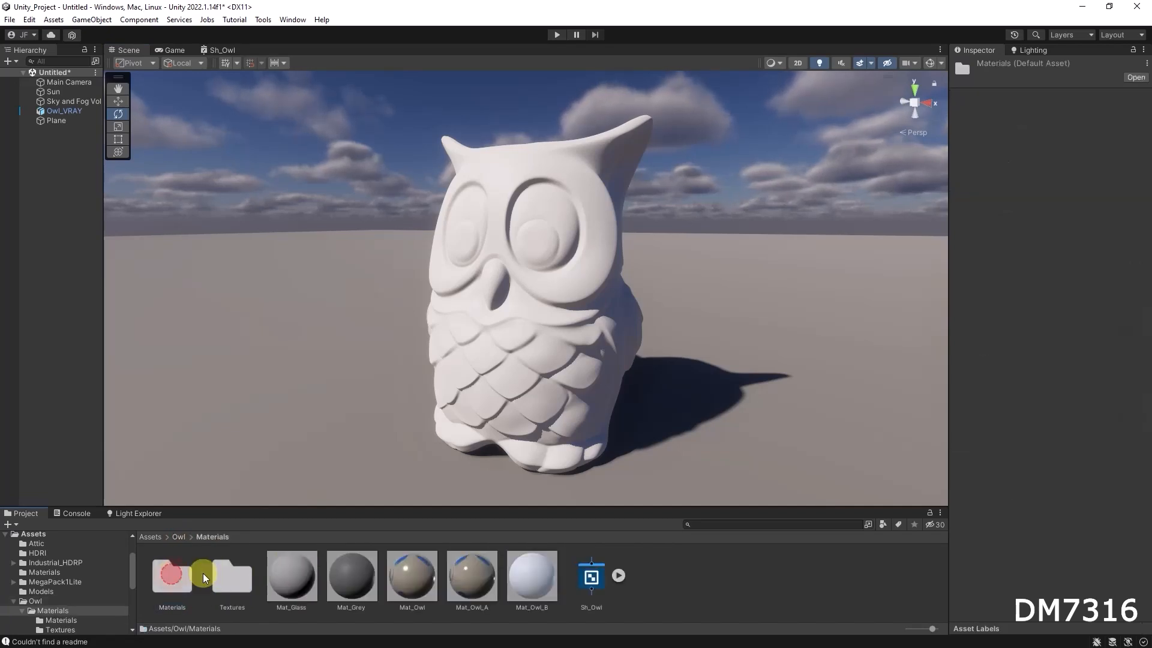
Assign the Owl_Blue_Diff texture as the color map of the owl's Mat_Owl_B material.
double_click(234, 577)
click(573, 347)
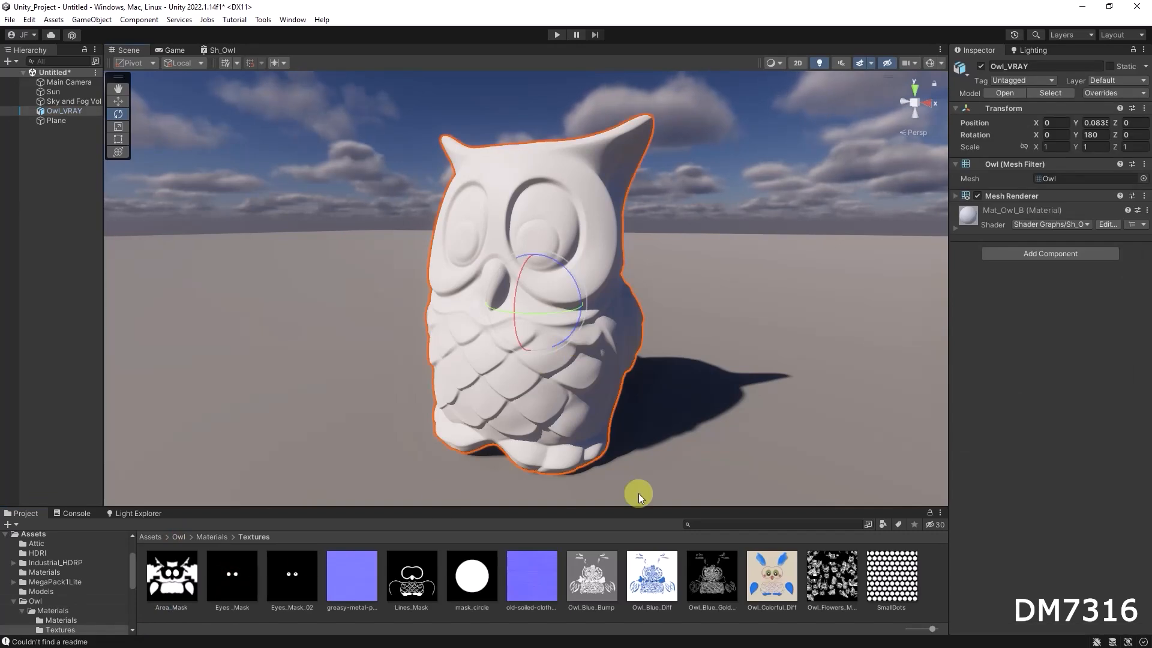
click(955, 229)
mouse_move(653, 587)
mouse_down()
mouse_move(972, 476)
mouse_move(1124, 472)
mouse_up()
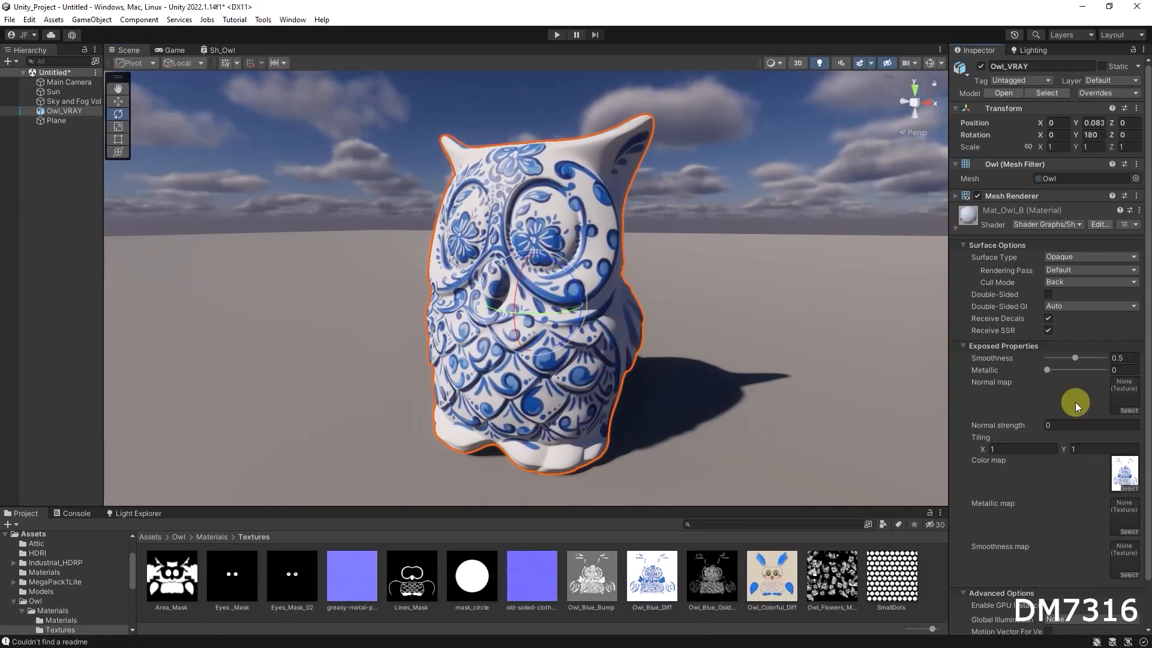
Set Mat_Owl_B's smoothness to about 0.91 and metallic to about 0.25.
mouse_move(1074, 357)
mouse_down()
mouse_move(1099, 358)
mouse_move(1046, 369)
mouse_move(1060, 371)
mouse_up()
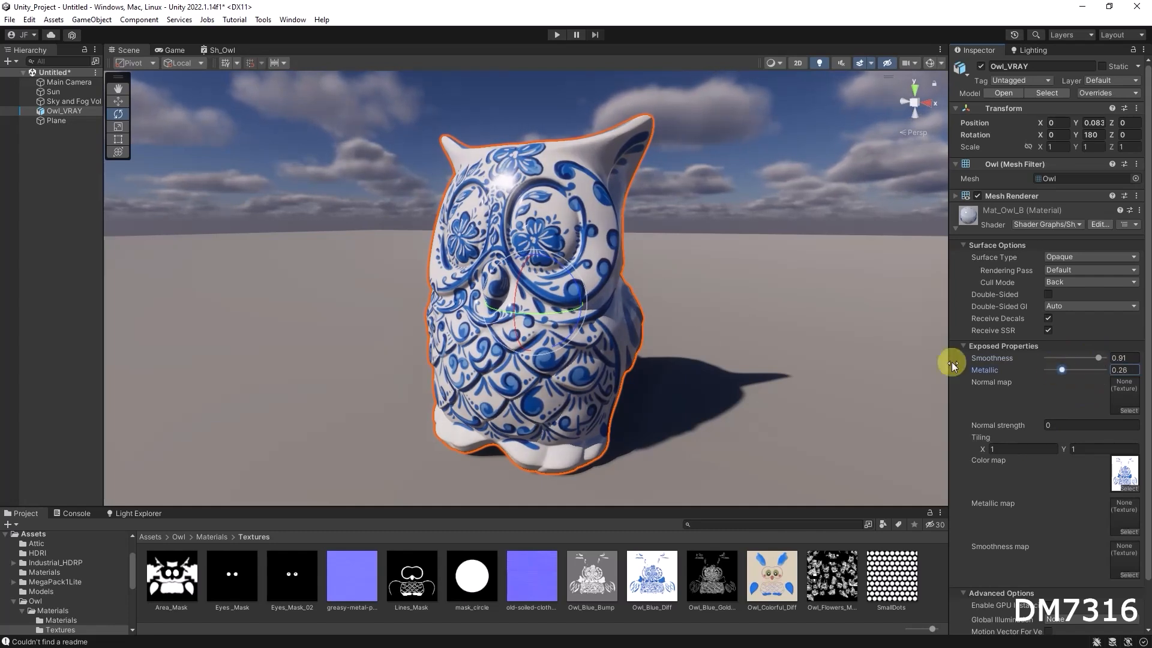
alt+drag(586, 316, 678, 360)
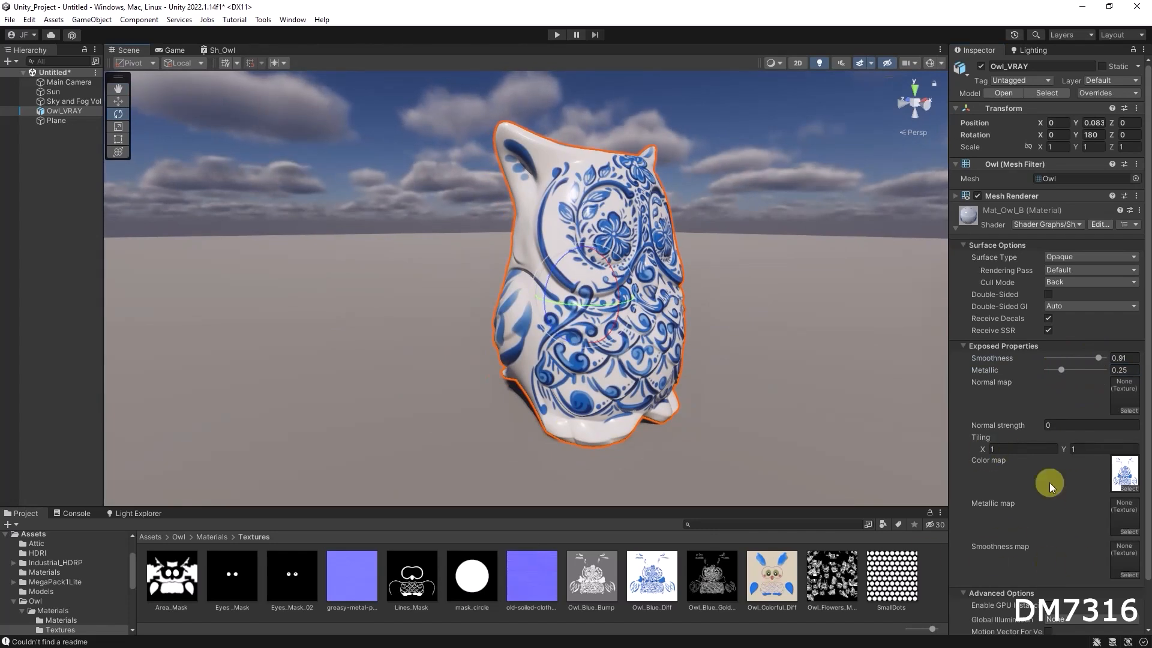
scroll(1069, 507, down, 2)
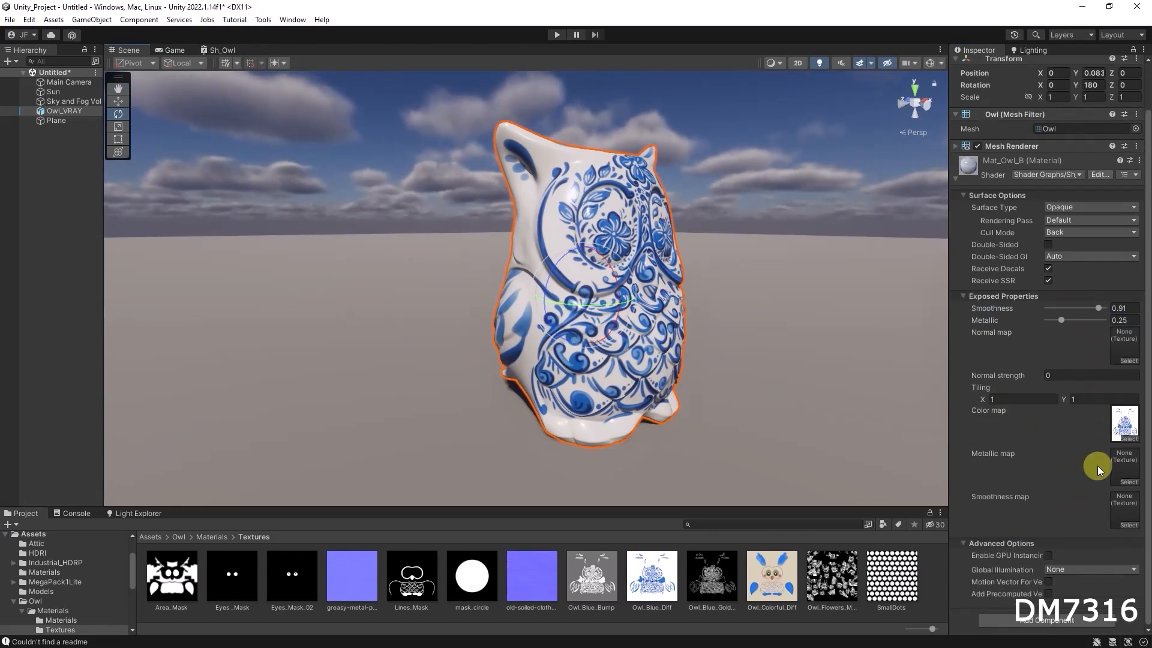
Compare the exposed property settings of the Mat_Owl_A and Mat_Owl_B materials.
click(211, 537)
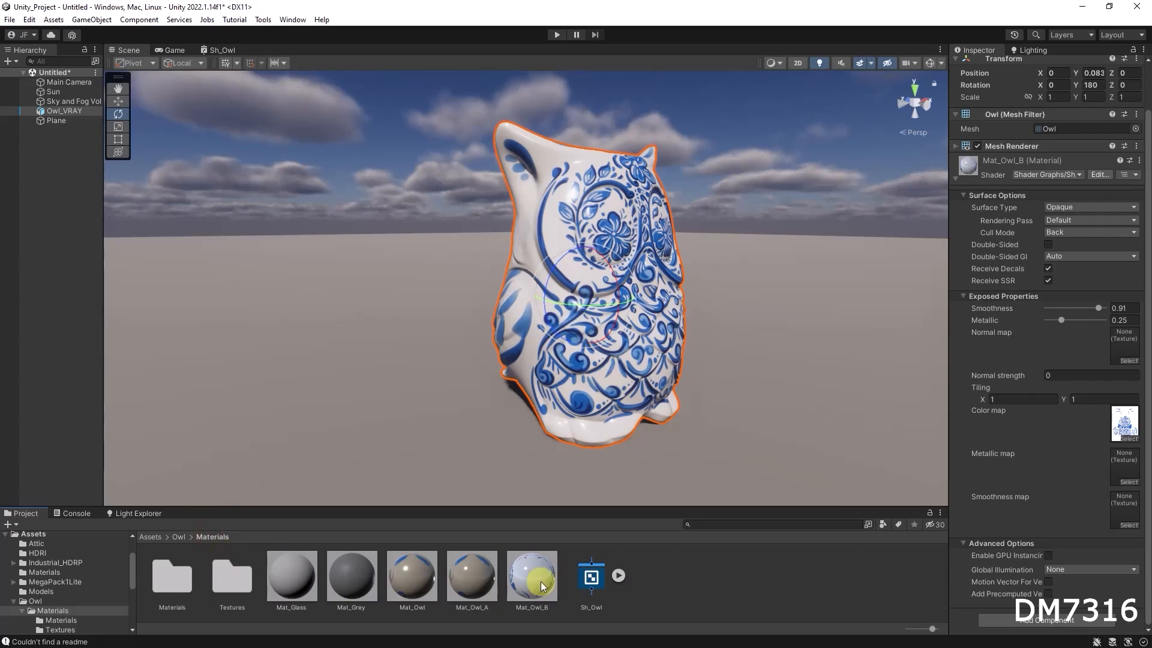
click(462, 583)
click(544, 579)
click(466, 572)
click(543, 585)
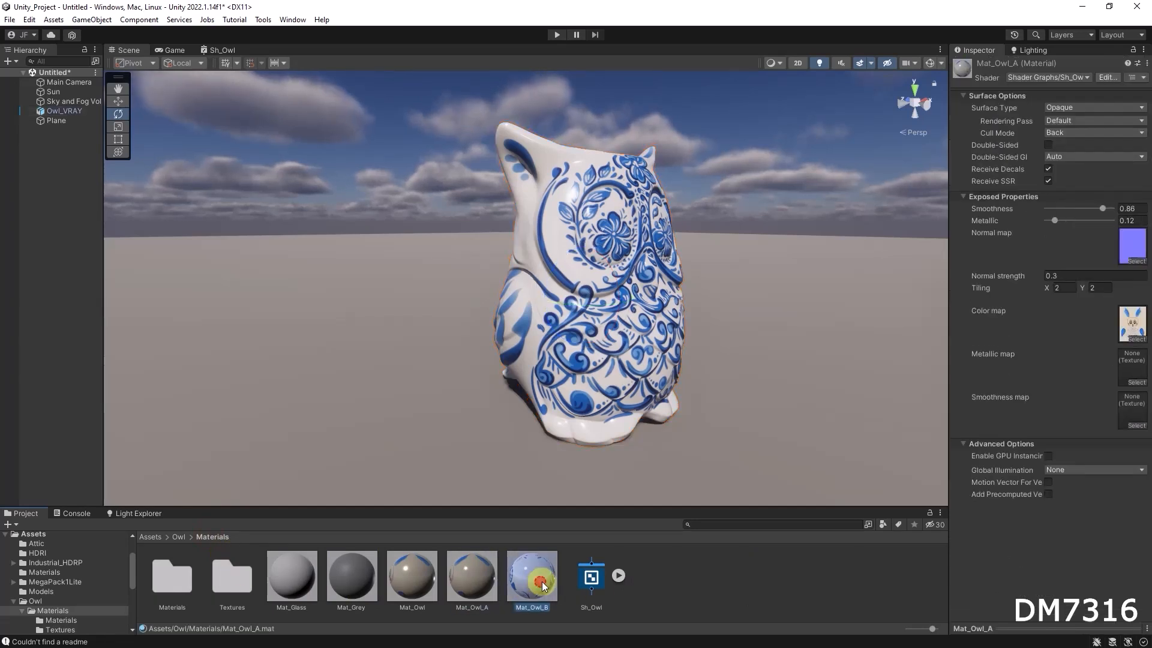
alt+drag(681, 357, 498, 384)
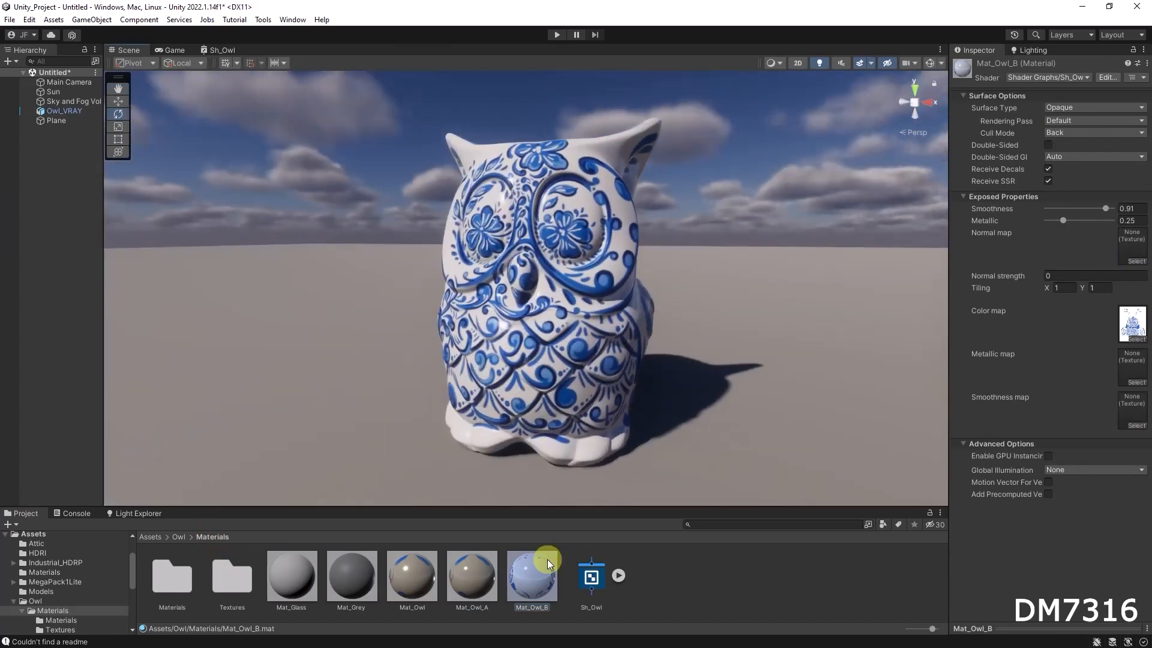
Open the Sh_Owl shader graph to review its node network and main preview, then return to the scene.
double_click(597, 577)
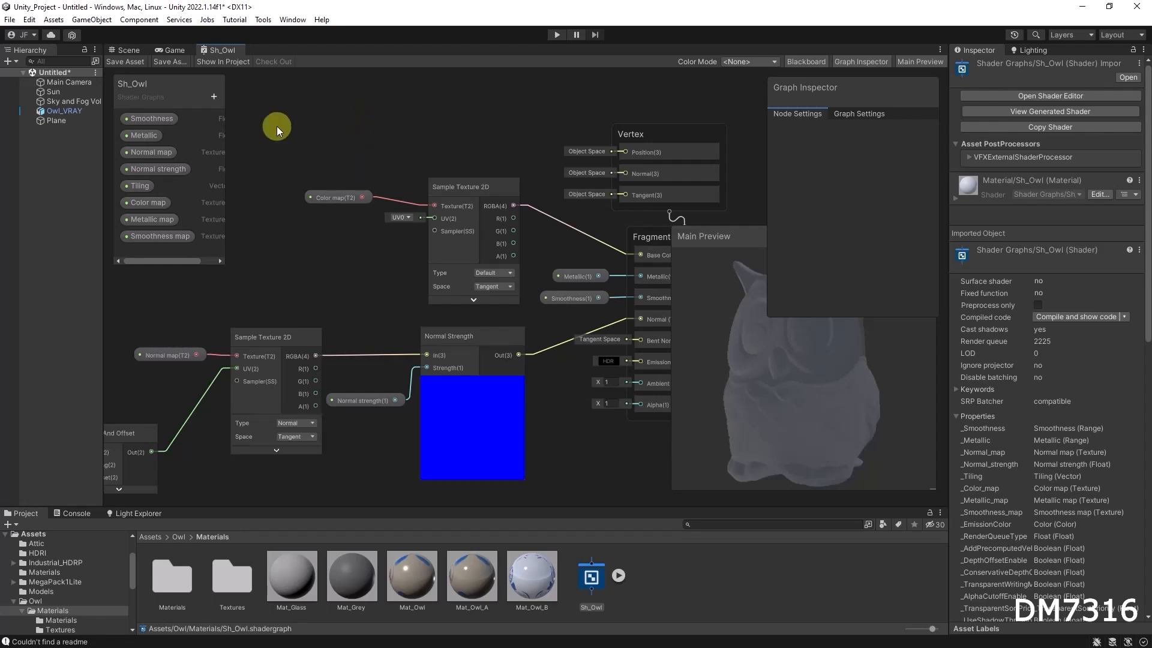
click(869, 61)
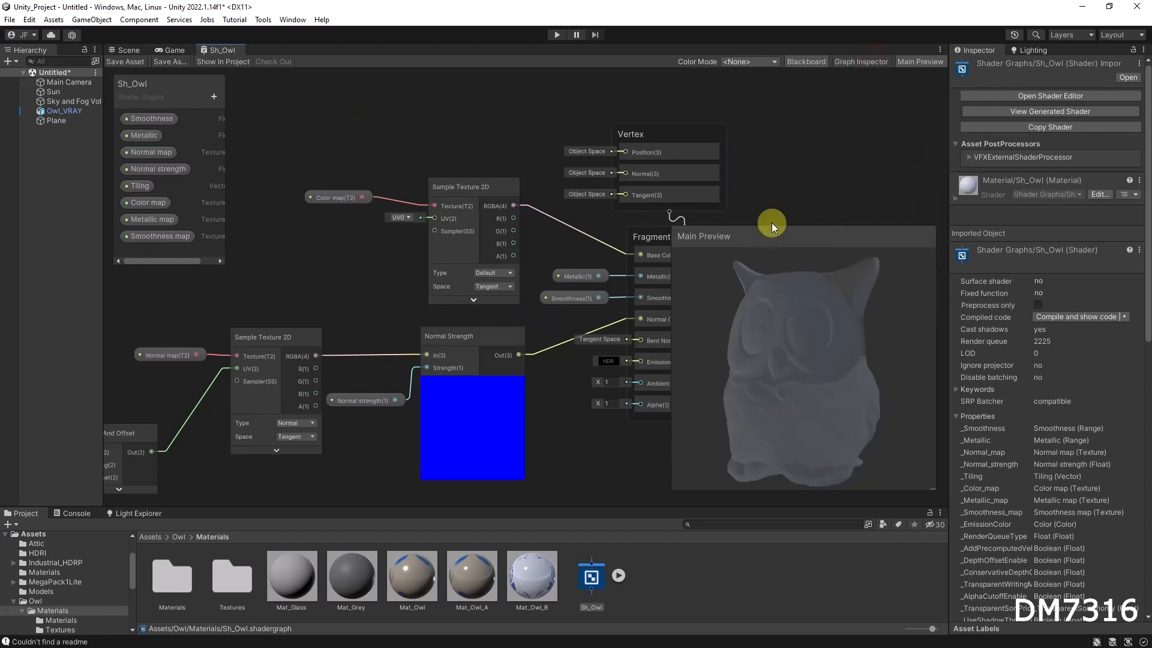
drag(768, 239, 784, 276)
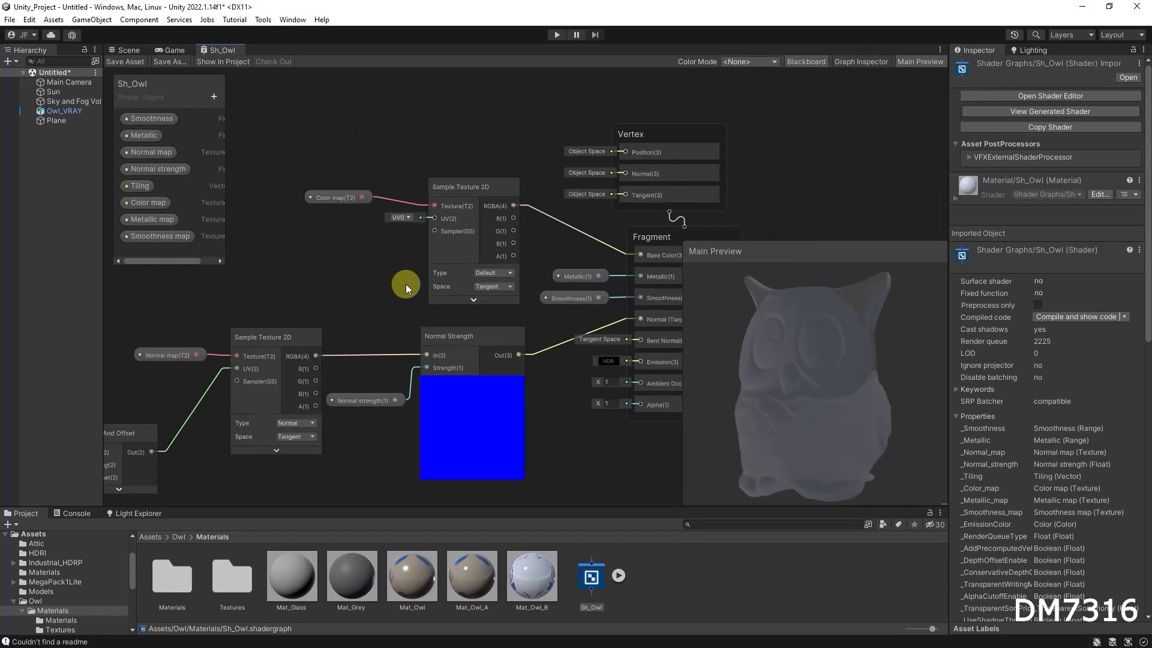
scroll(405, 283, down, 2)
scroll(640, 289, up, 4)
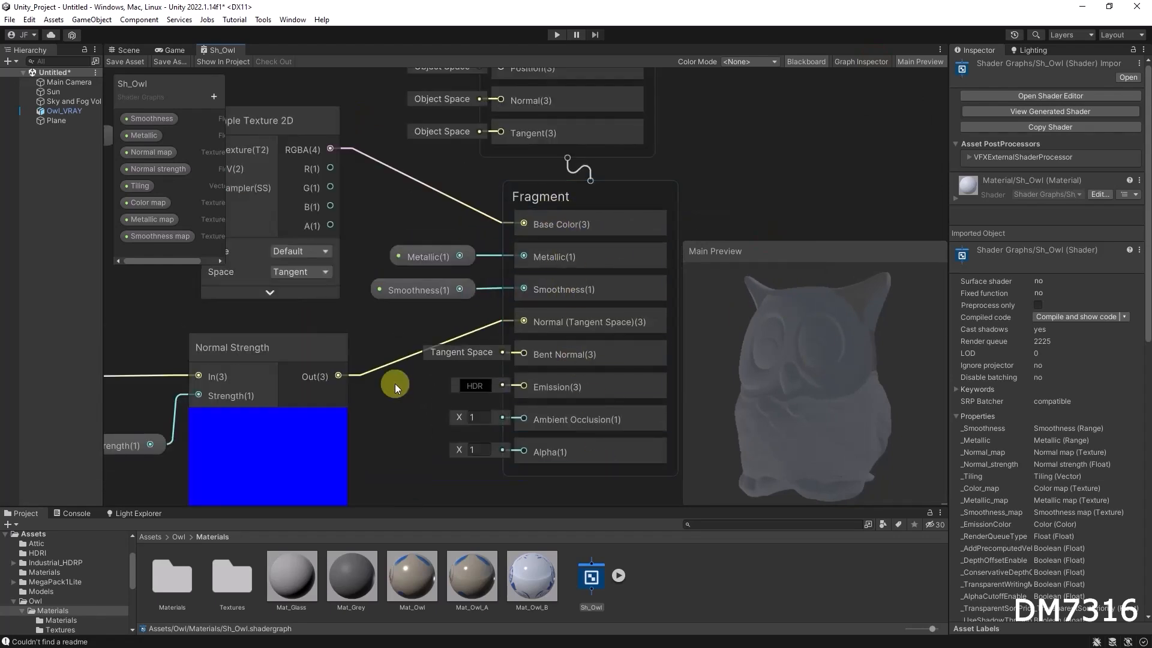
middle_drag(303, 326, 542, 351)
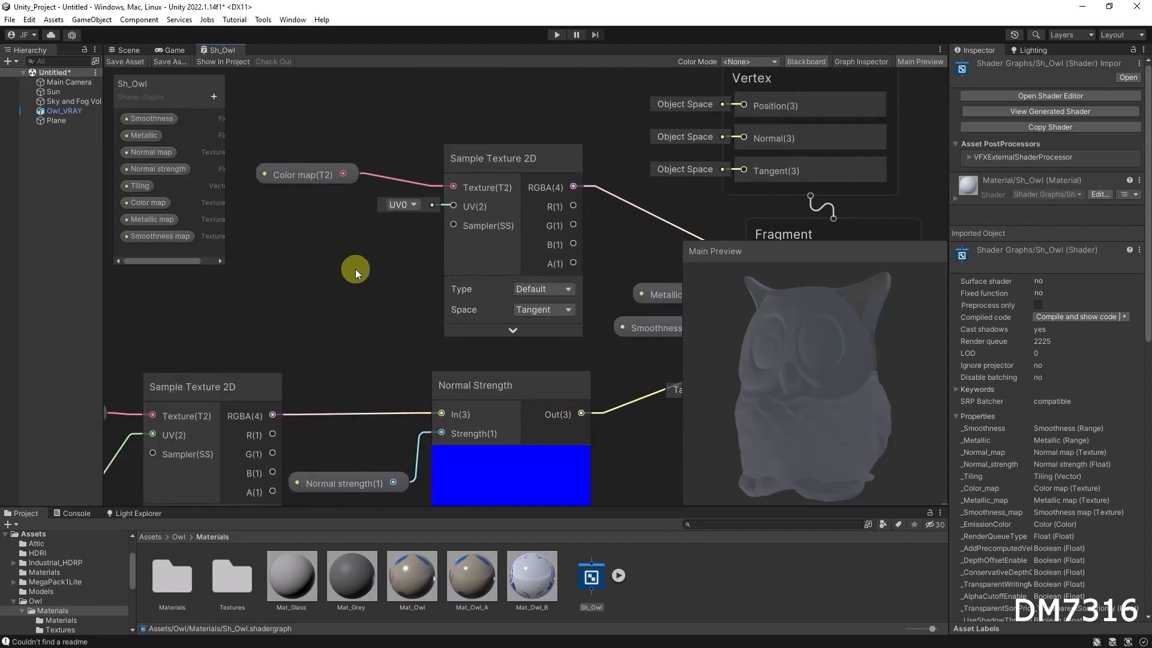
scroll(347, 297, down, 2)
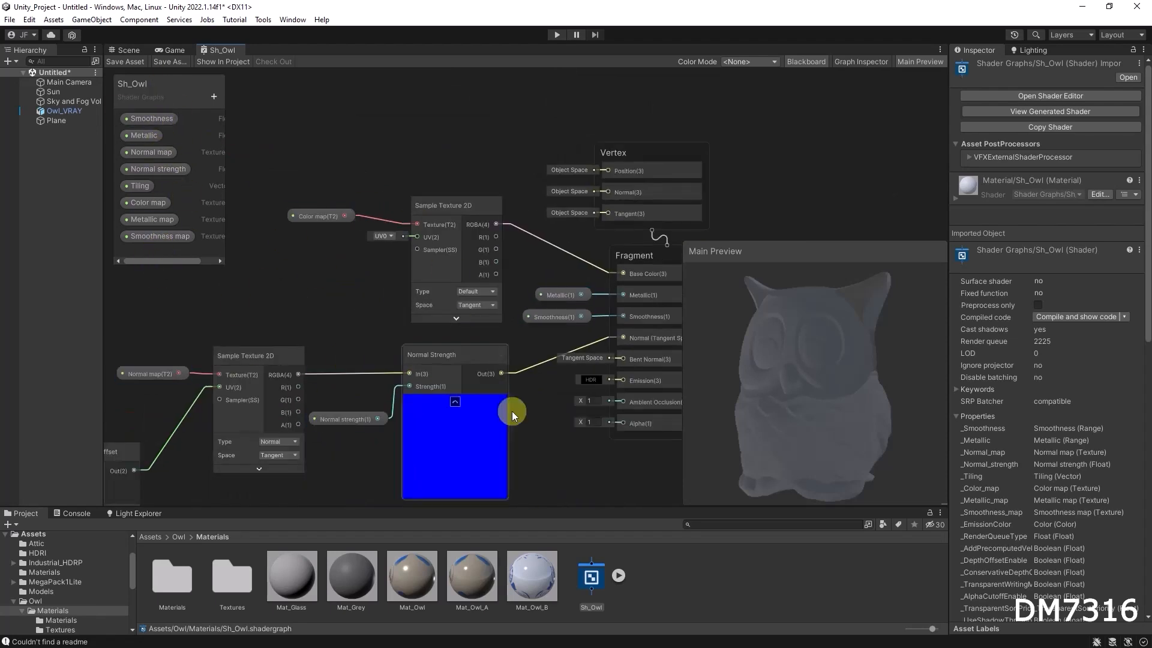
click(126, 50)
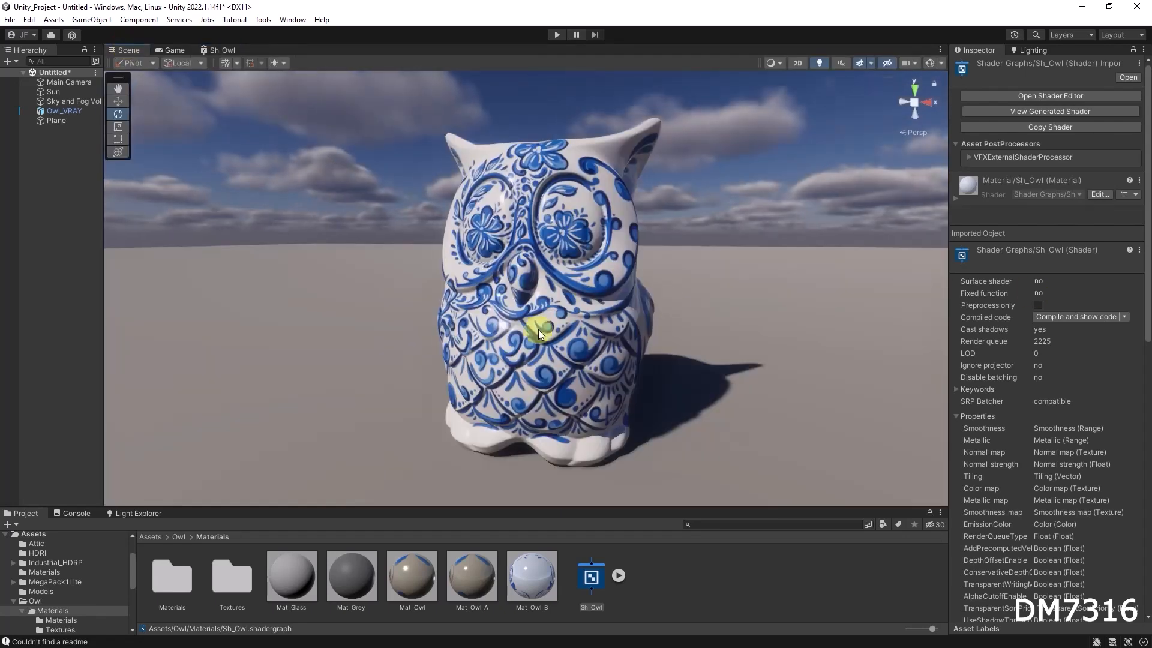
alt+drag(648, 311, 622, 309)
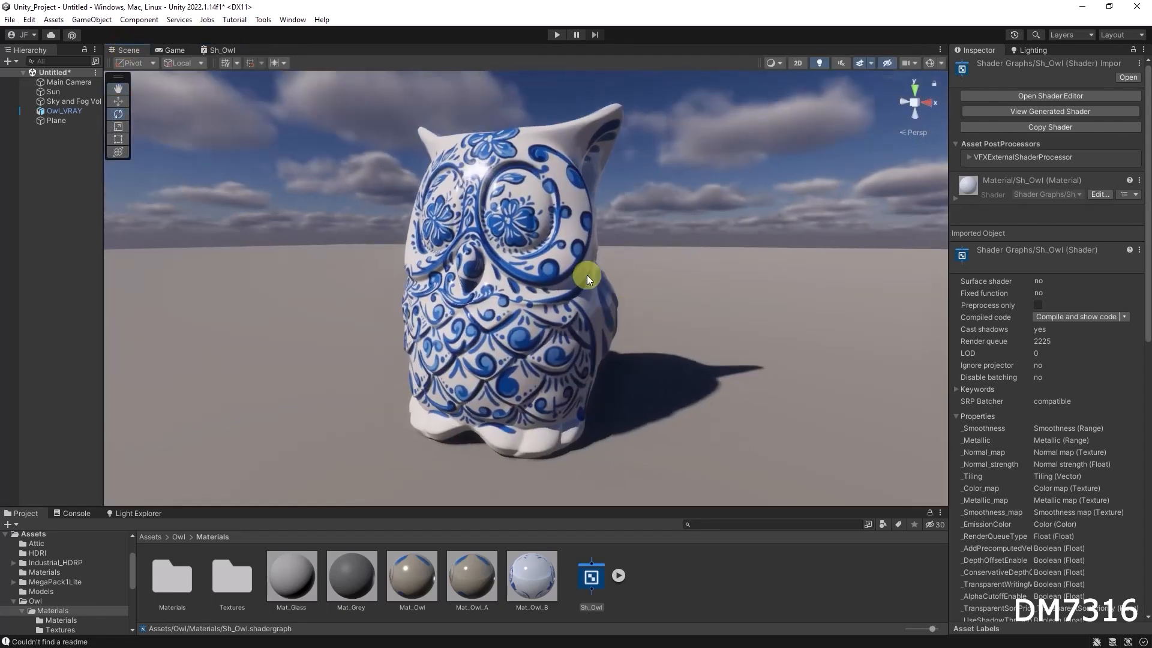